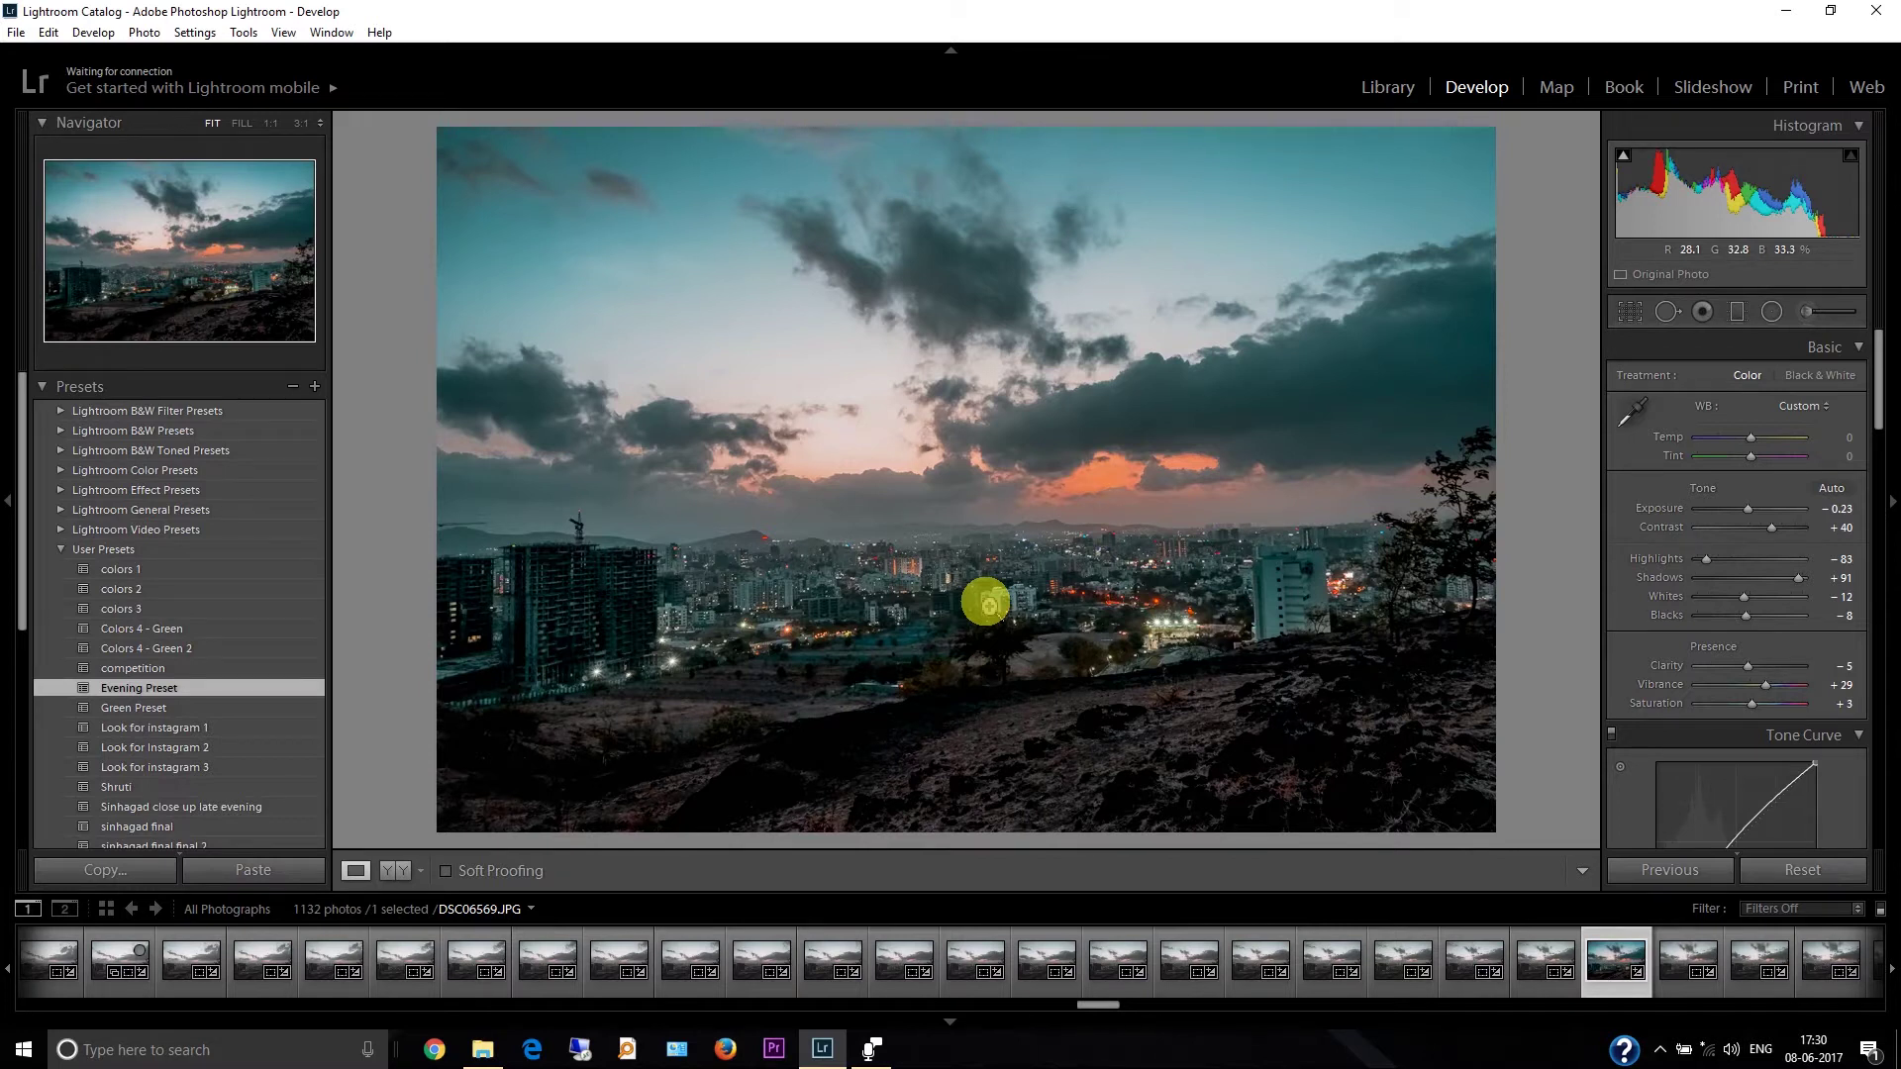
Compare the photo against its original, then reset all develop adjustments on DSC06569.JPG
key(backslash)
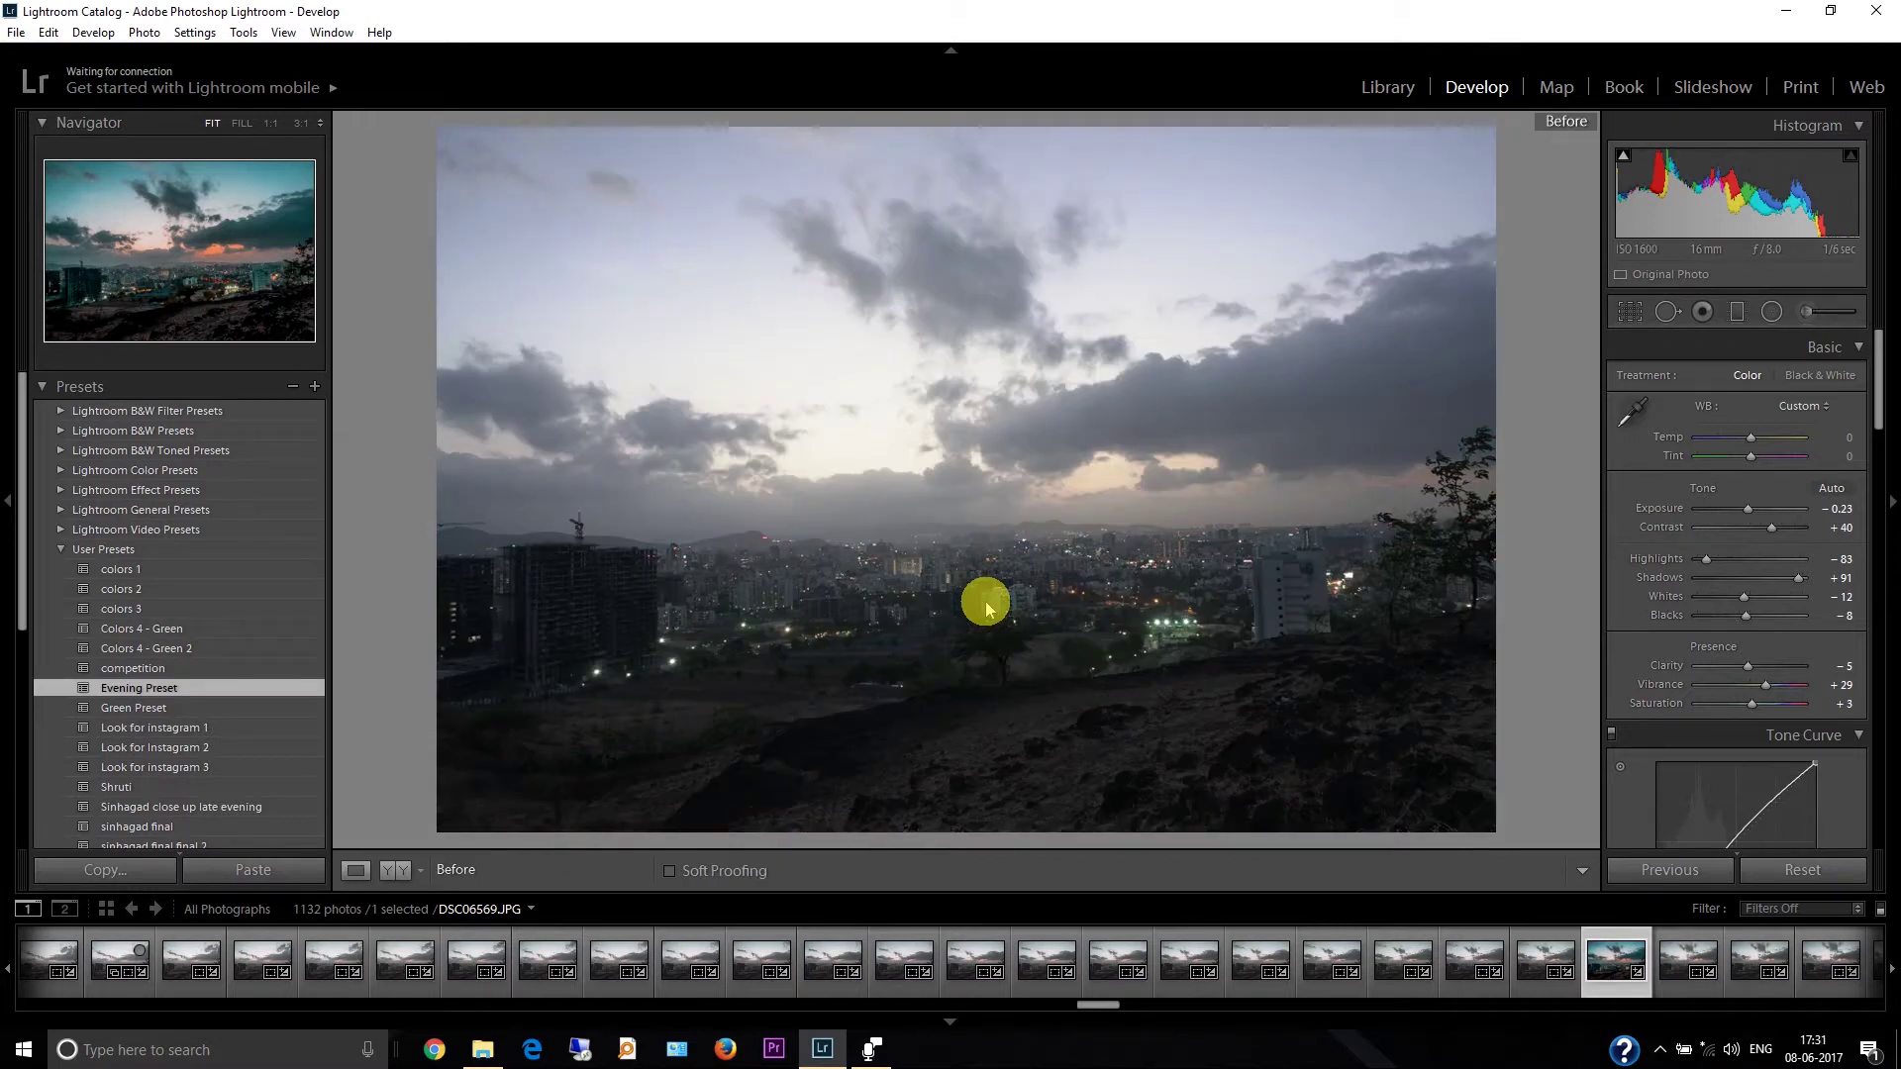
key(backslash)
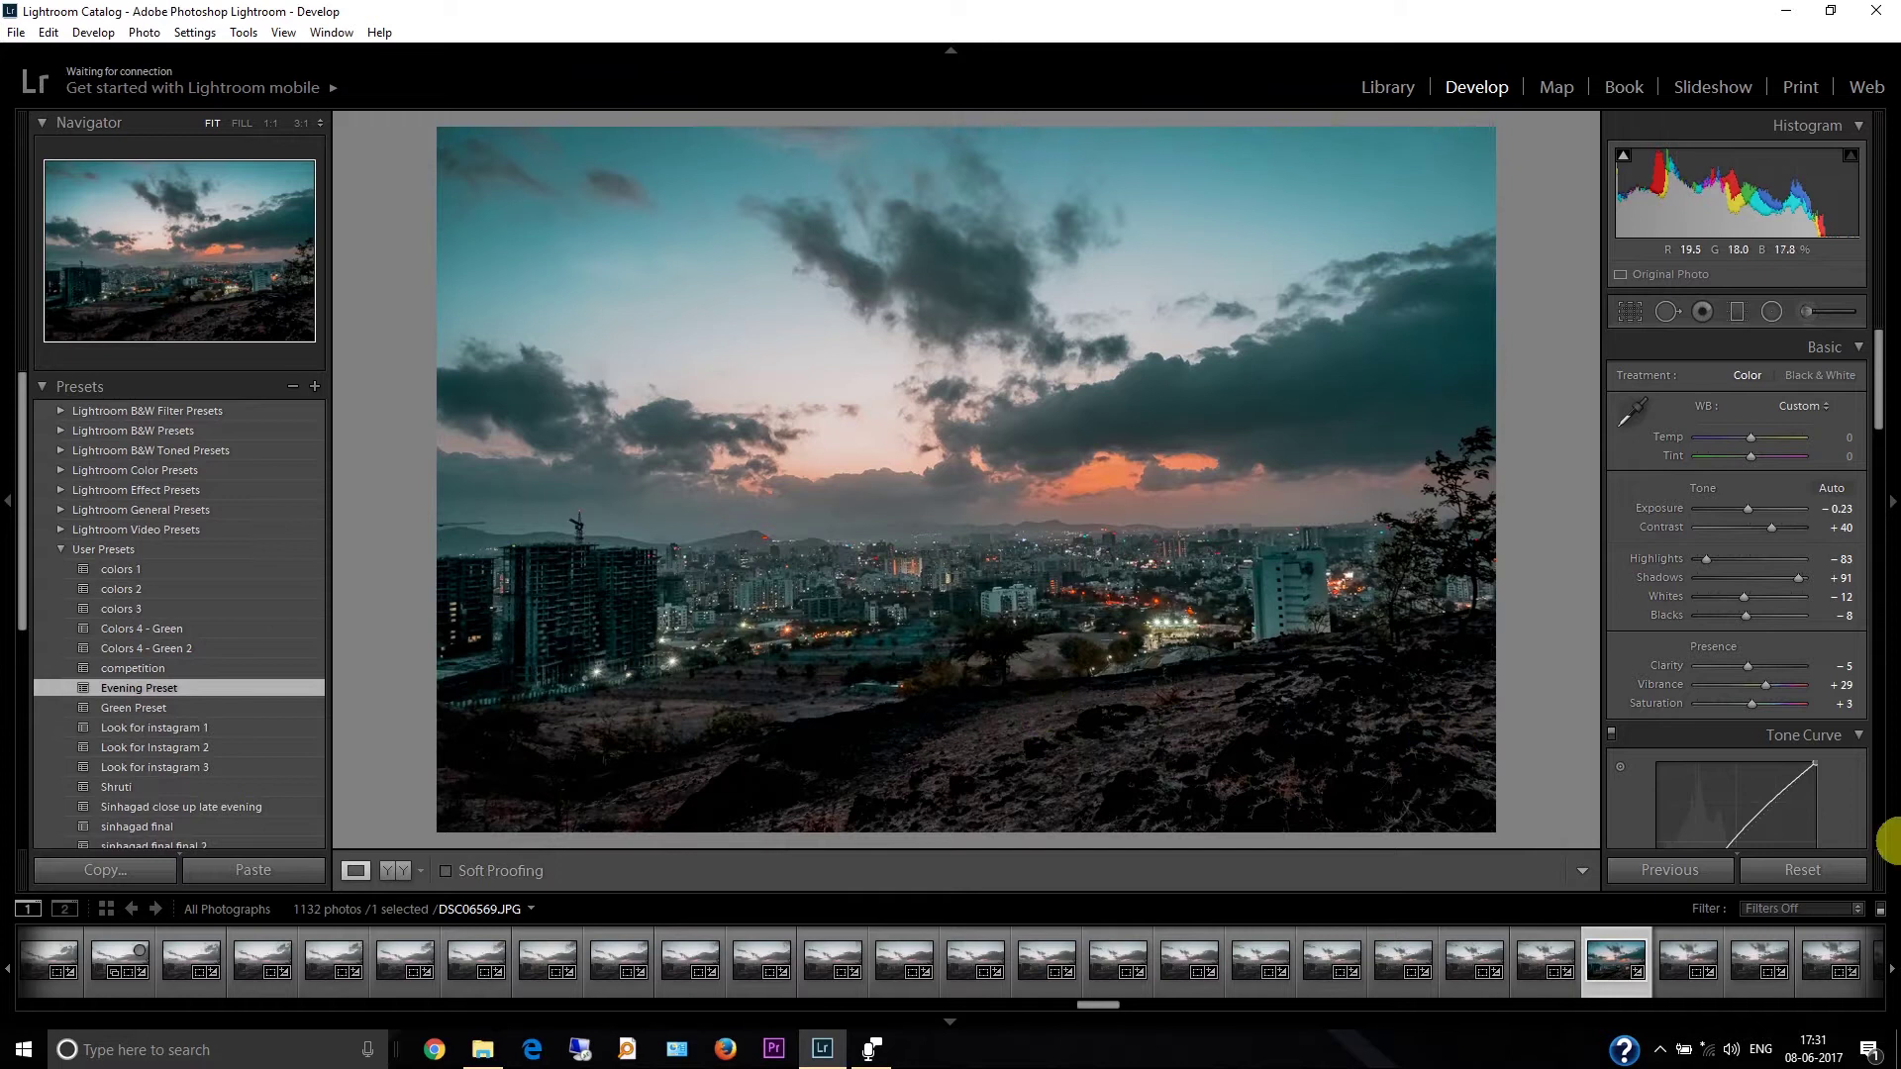
click(1790, 871)
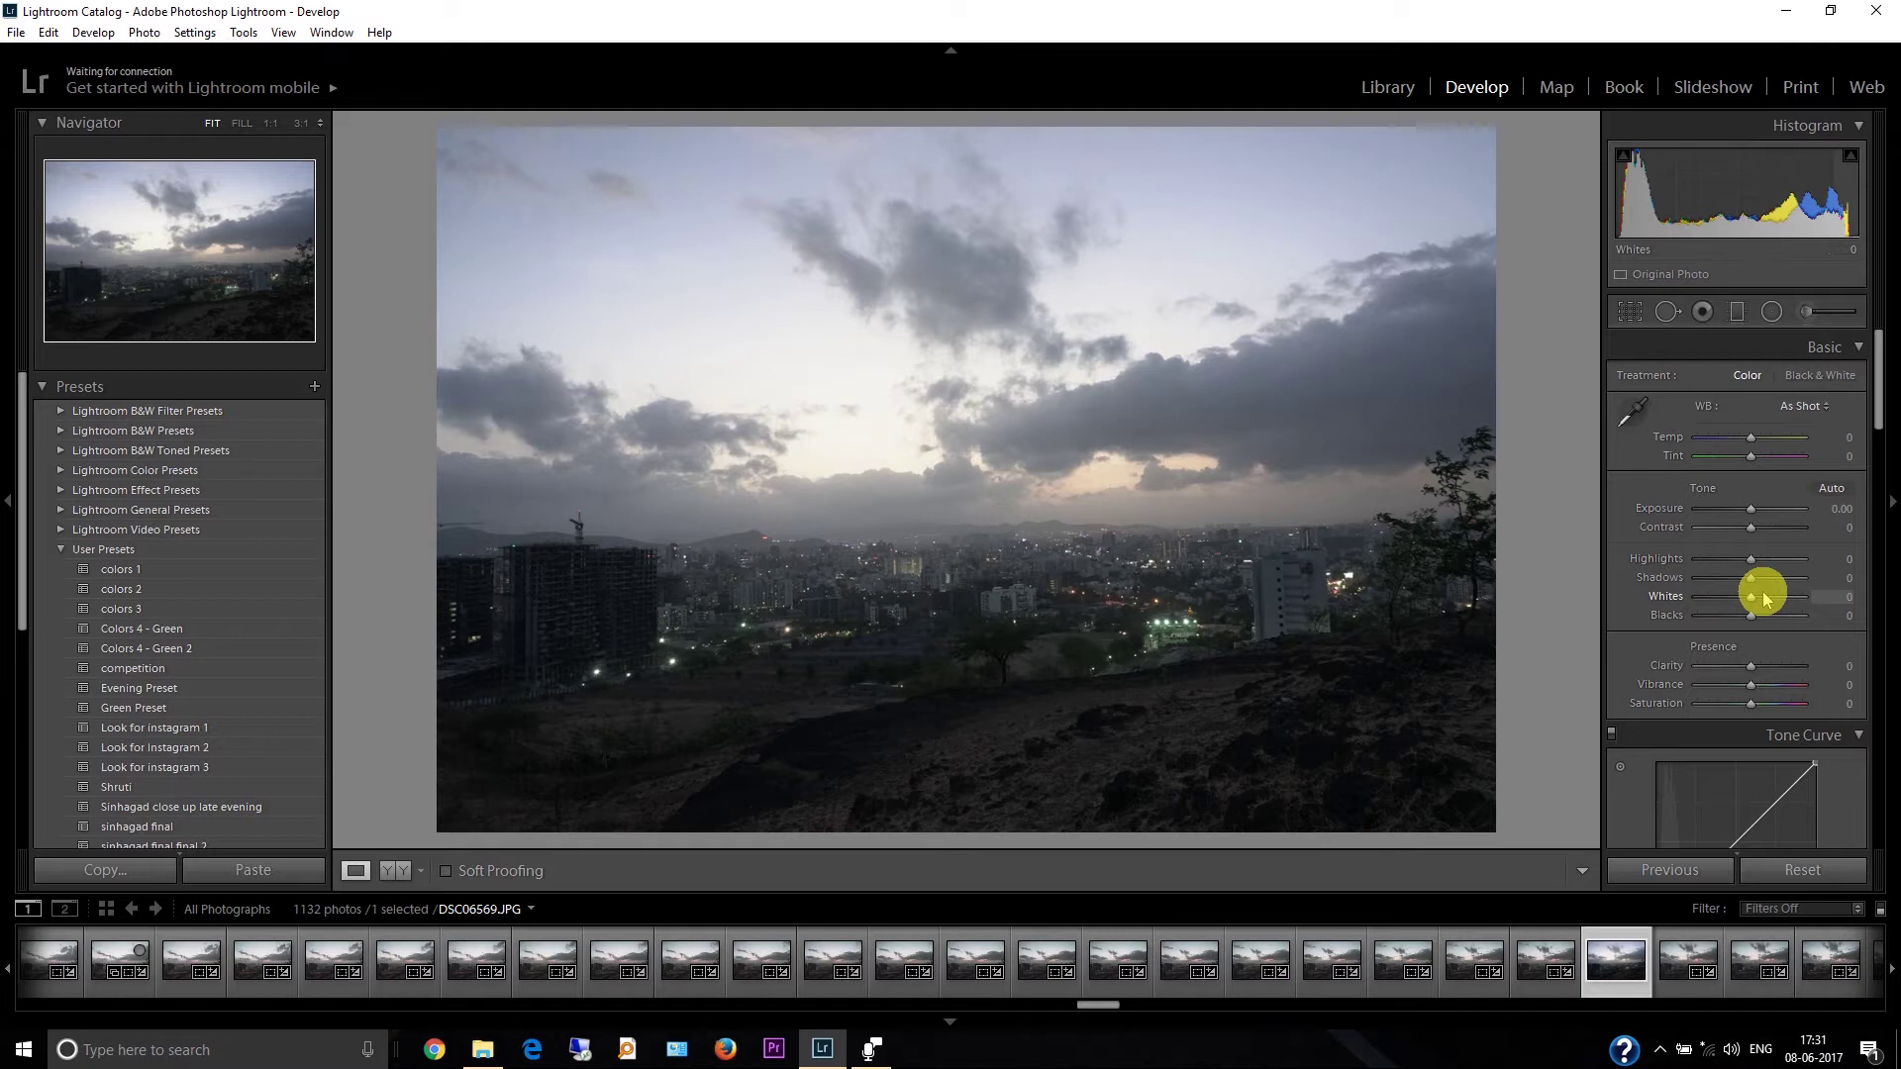
Collapse the Basic, Tone Curve, HSL, Split Toning and Detail panels, then re-expand only Basic
mouse_move(1878, 418)
mouse_down()
mouse_move(1887, 792)
mouse_move(1891, 403)
mouse_up()
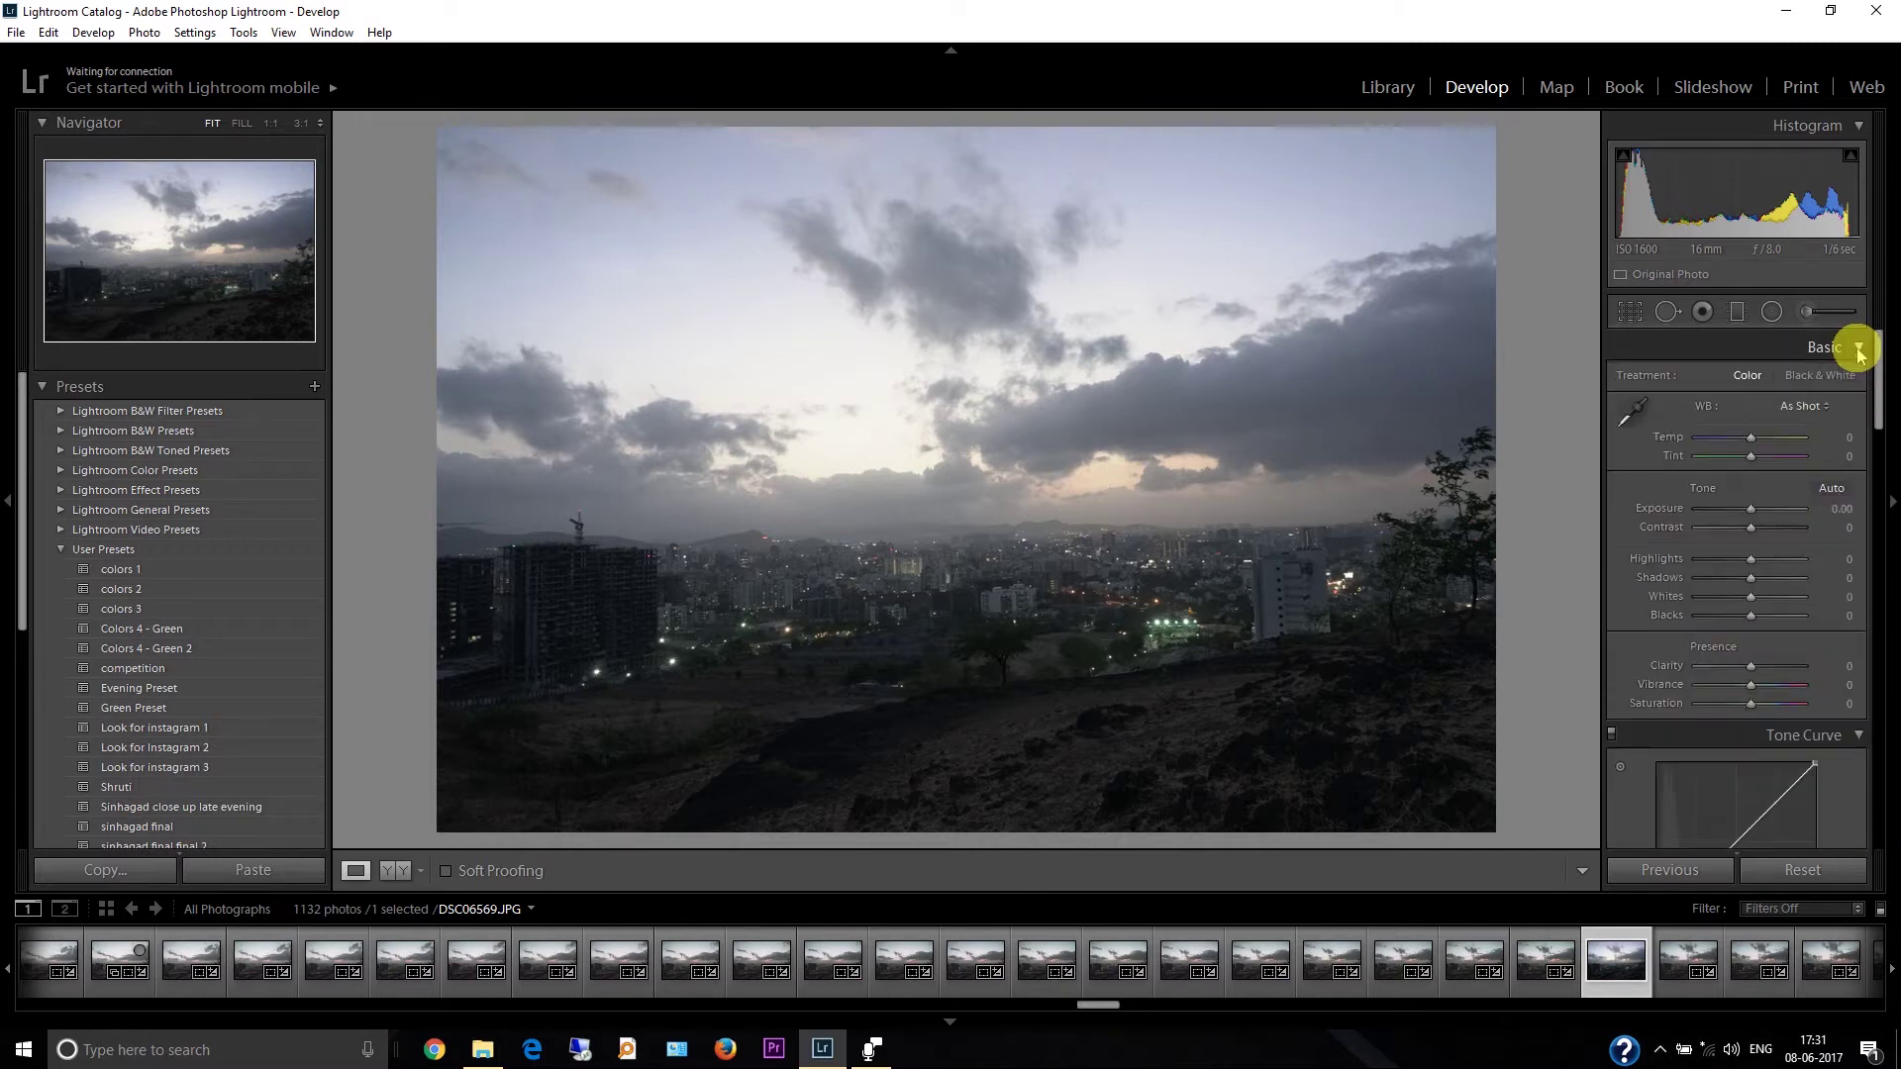
click(1859, 350)
click(1856, 377)
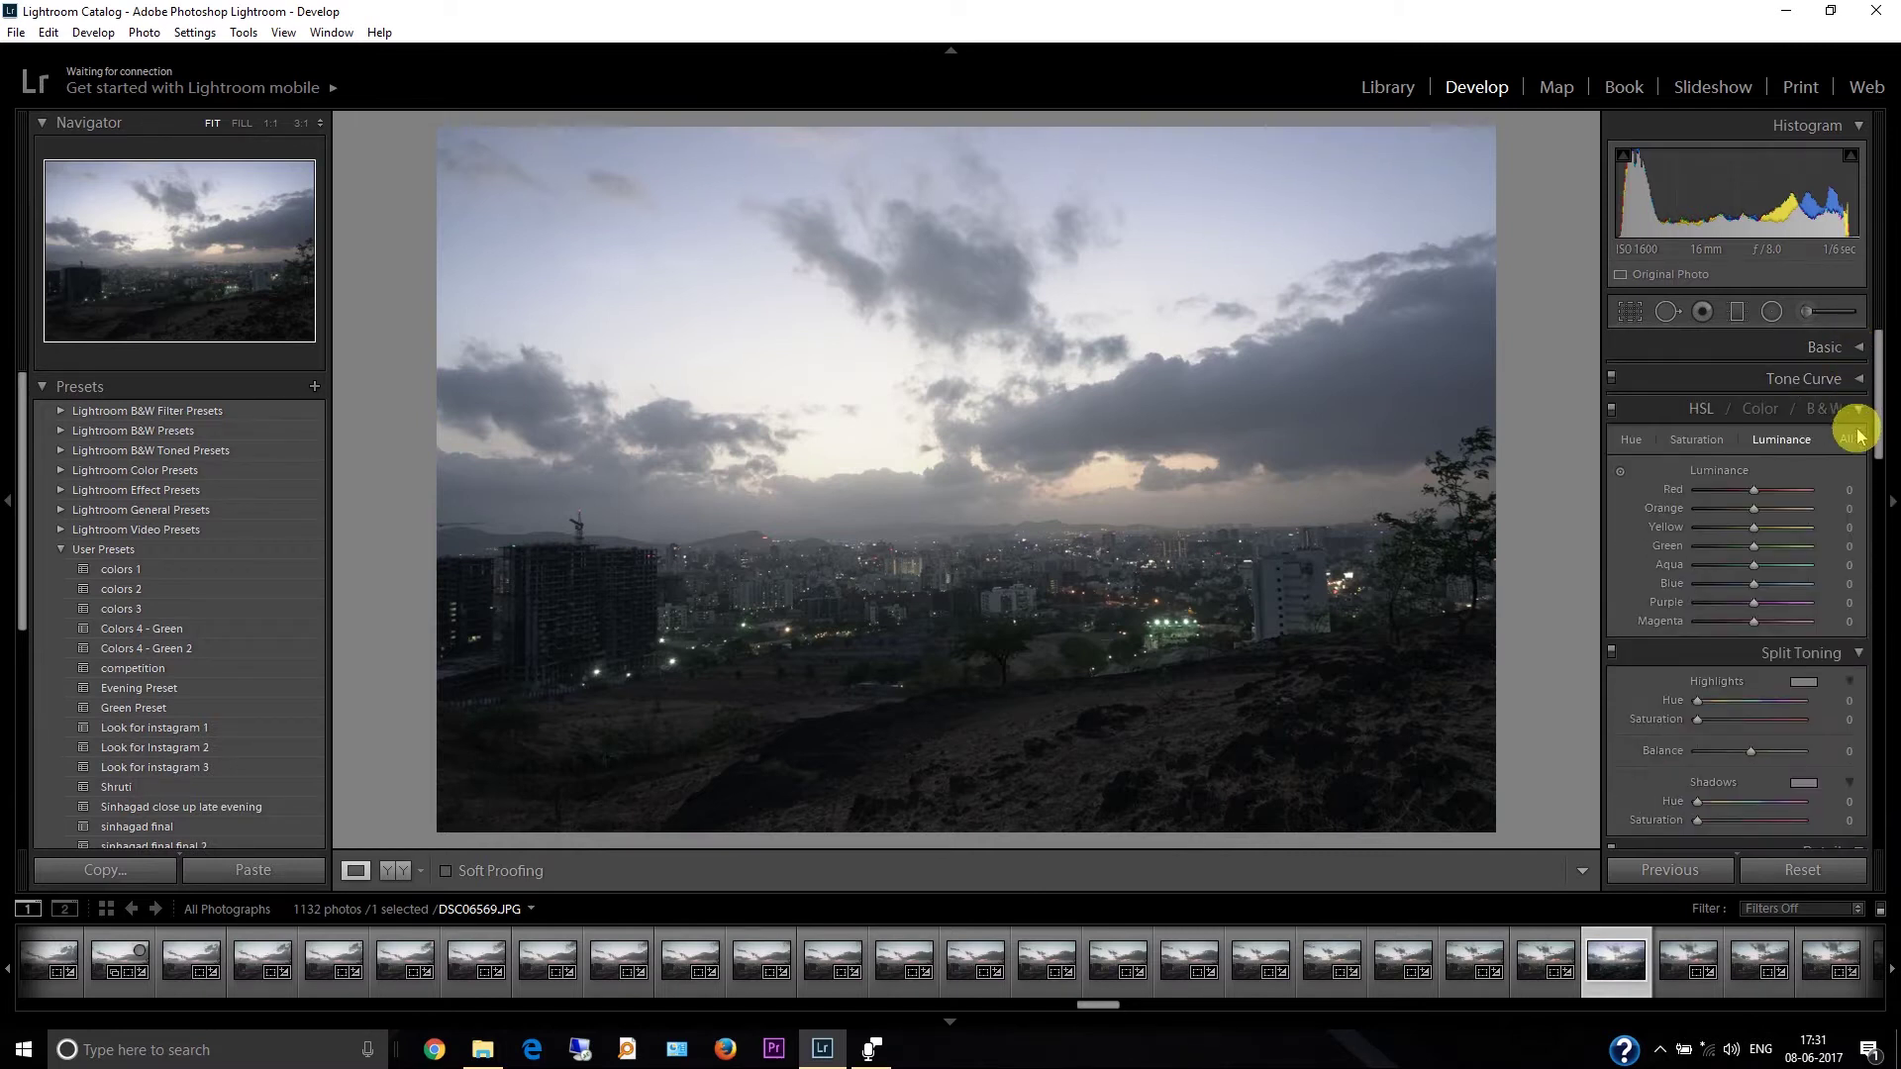
click(1856, 413)
click(1851, 445)
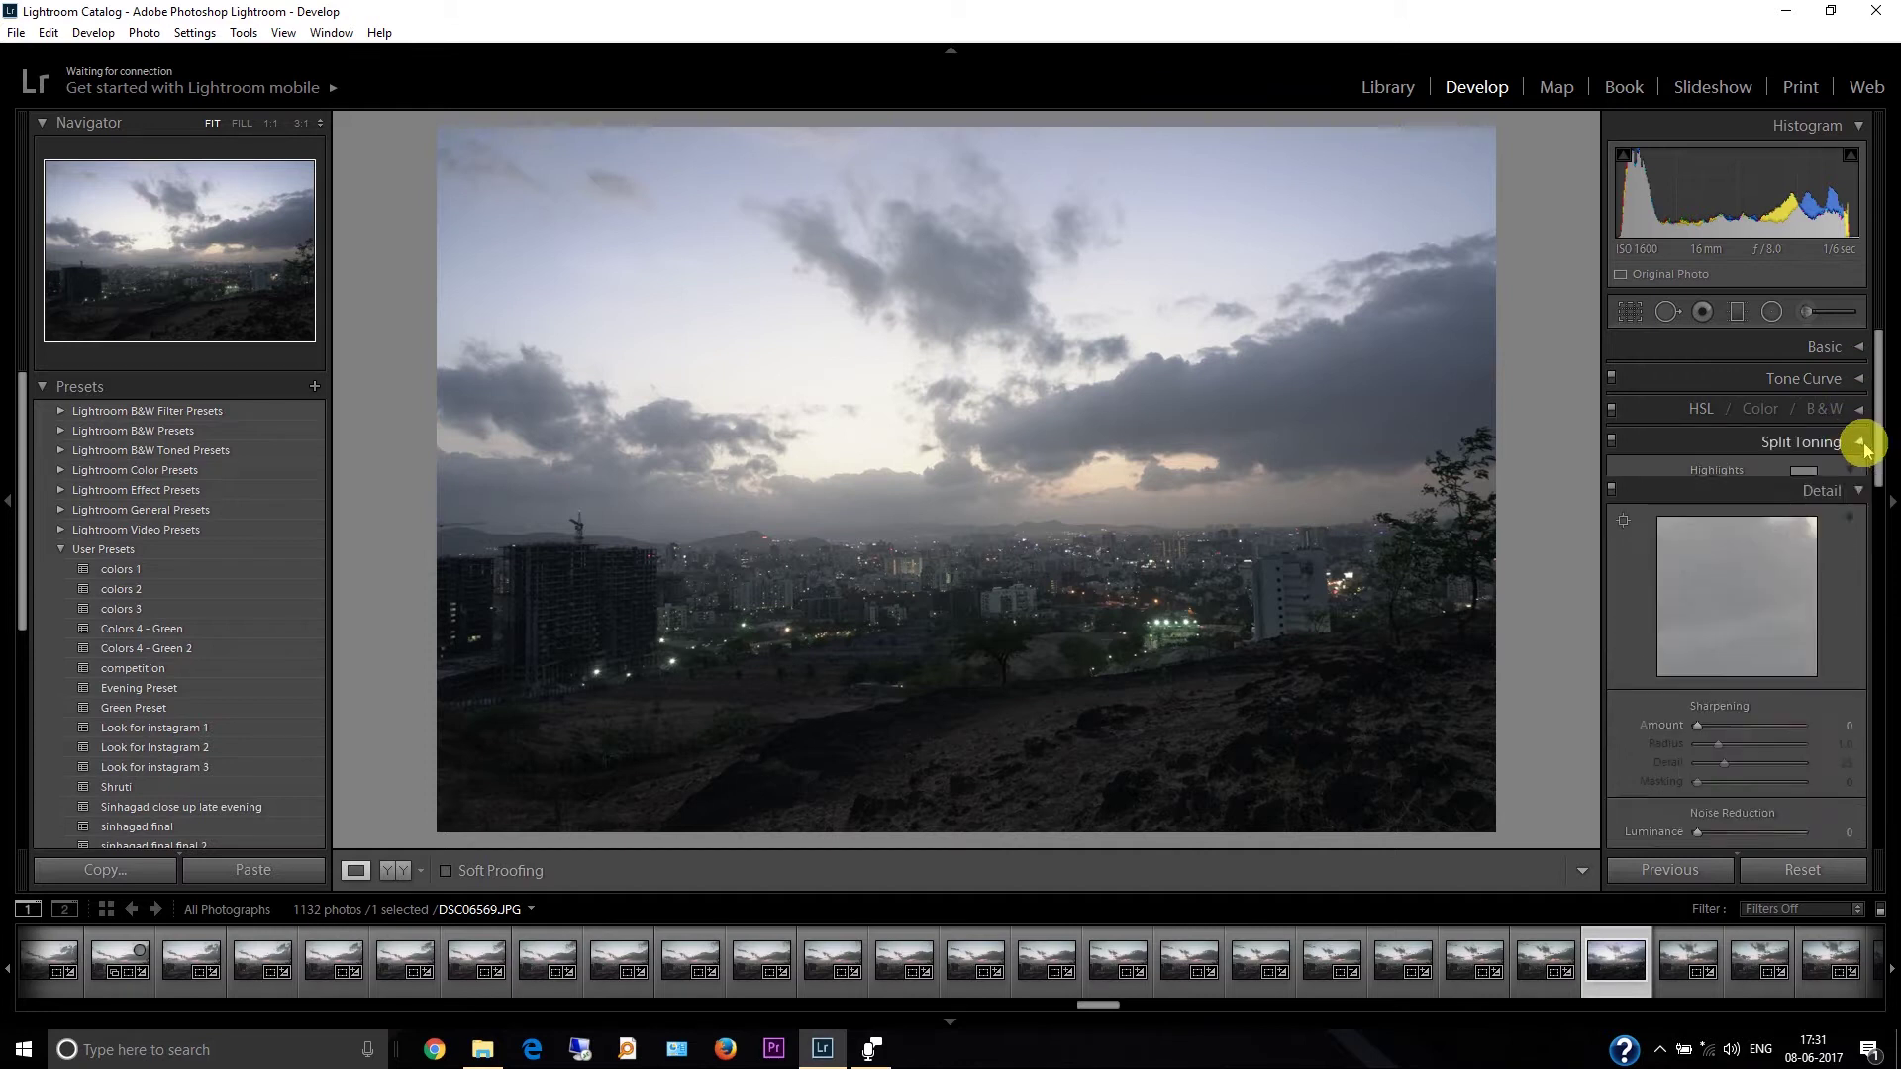
click(1858, 472)
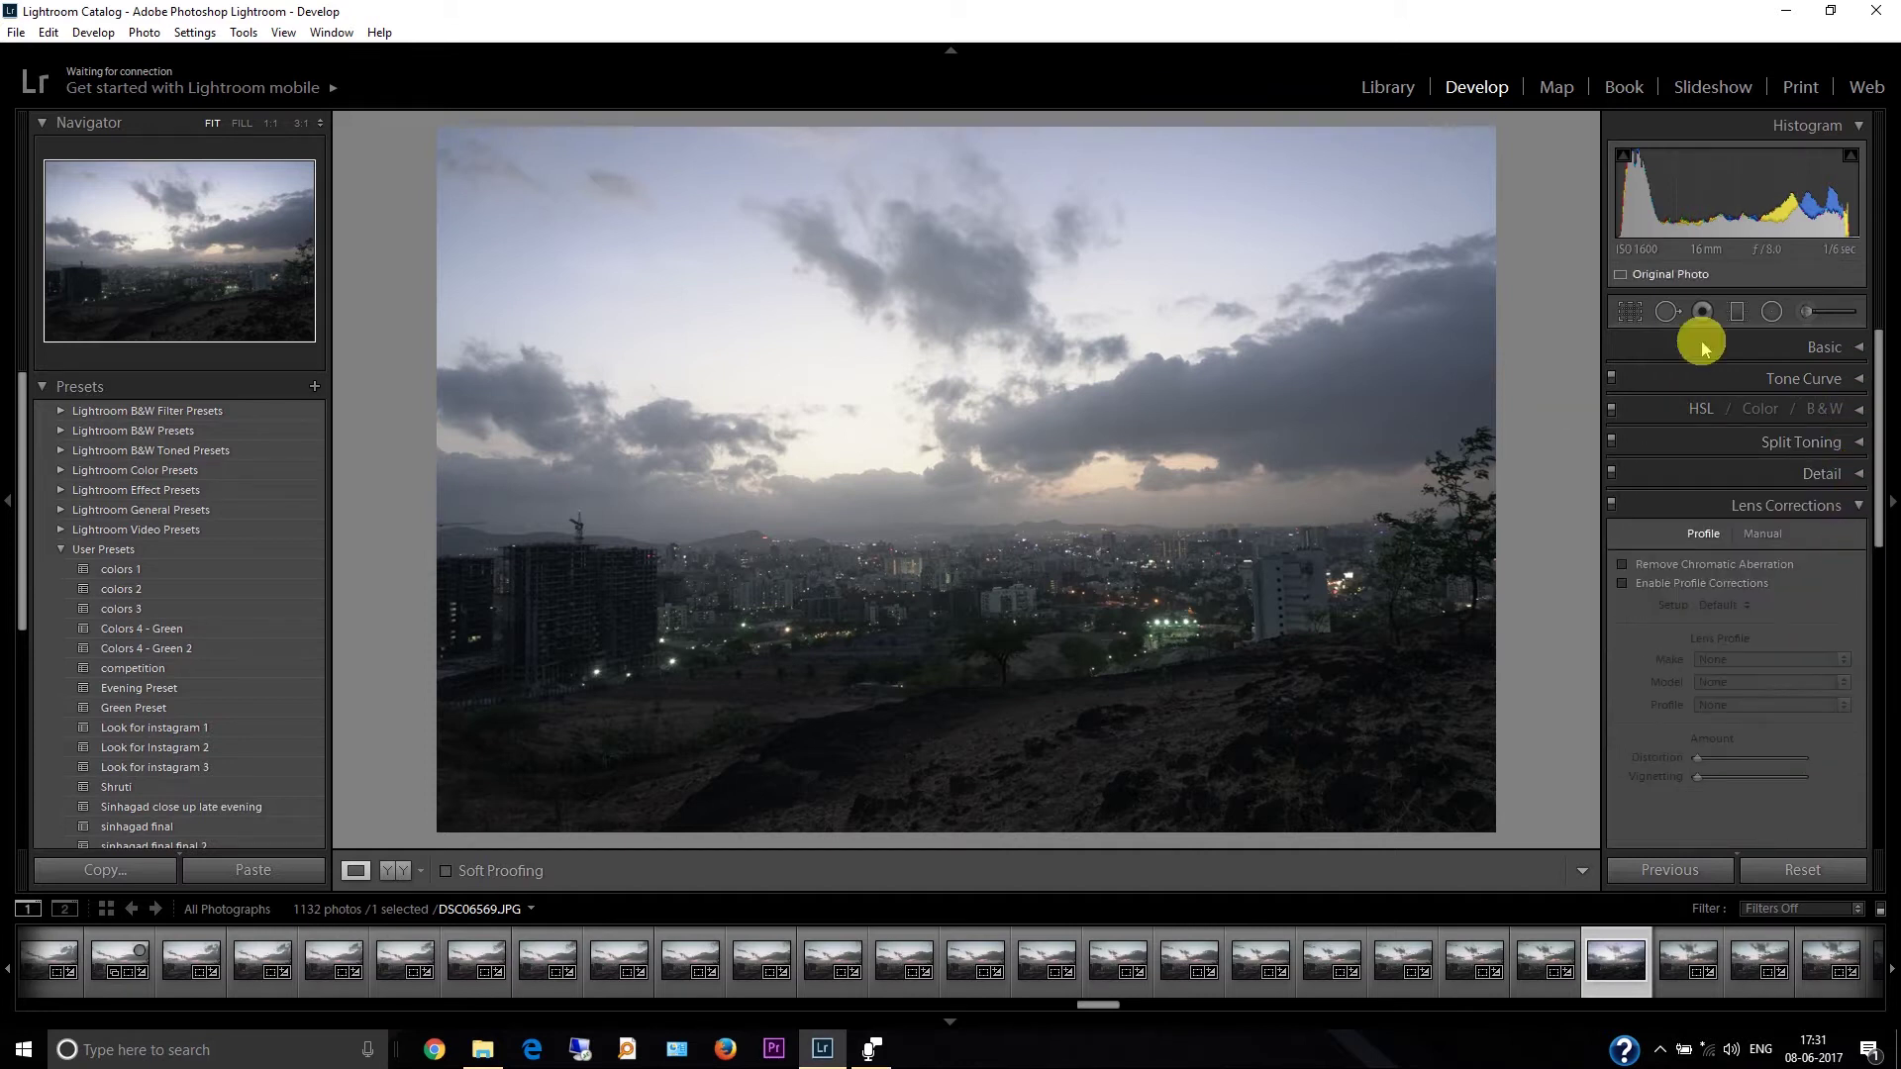
click(1860, 348)
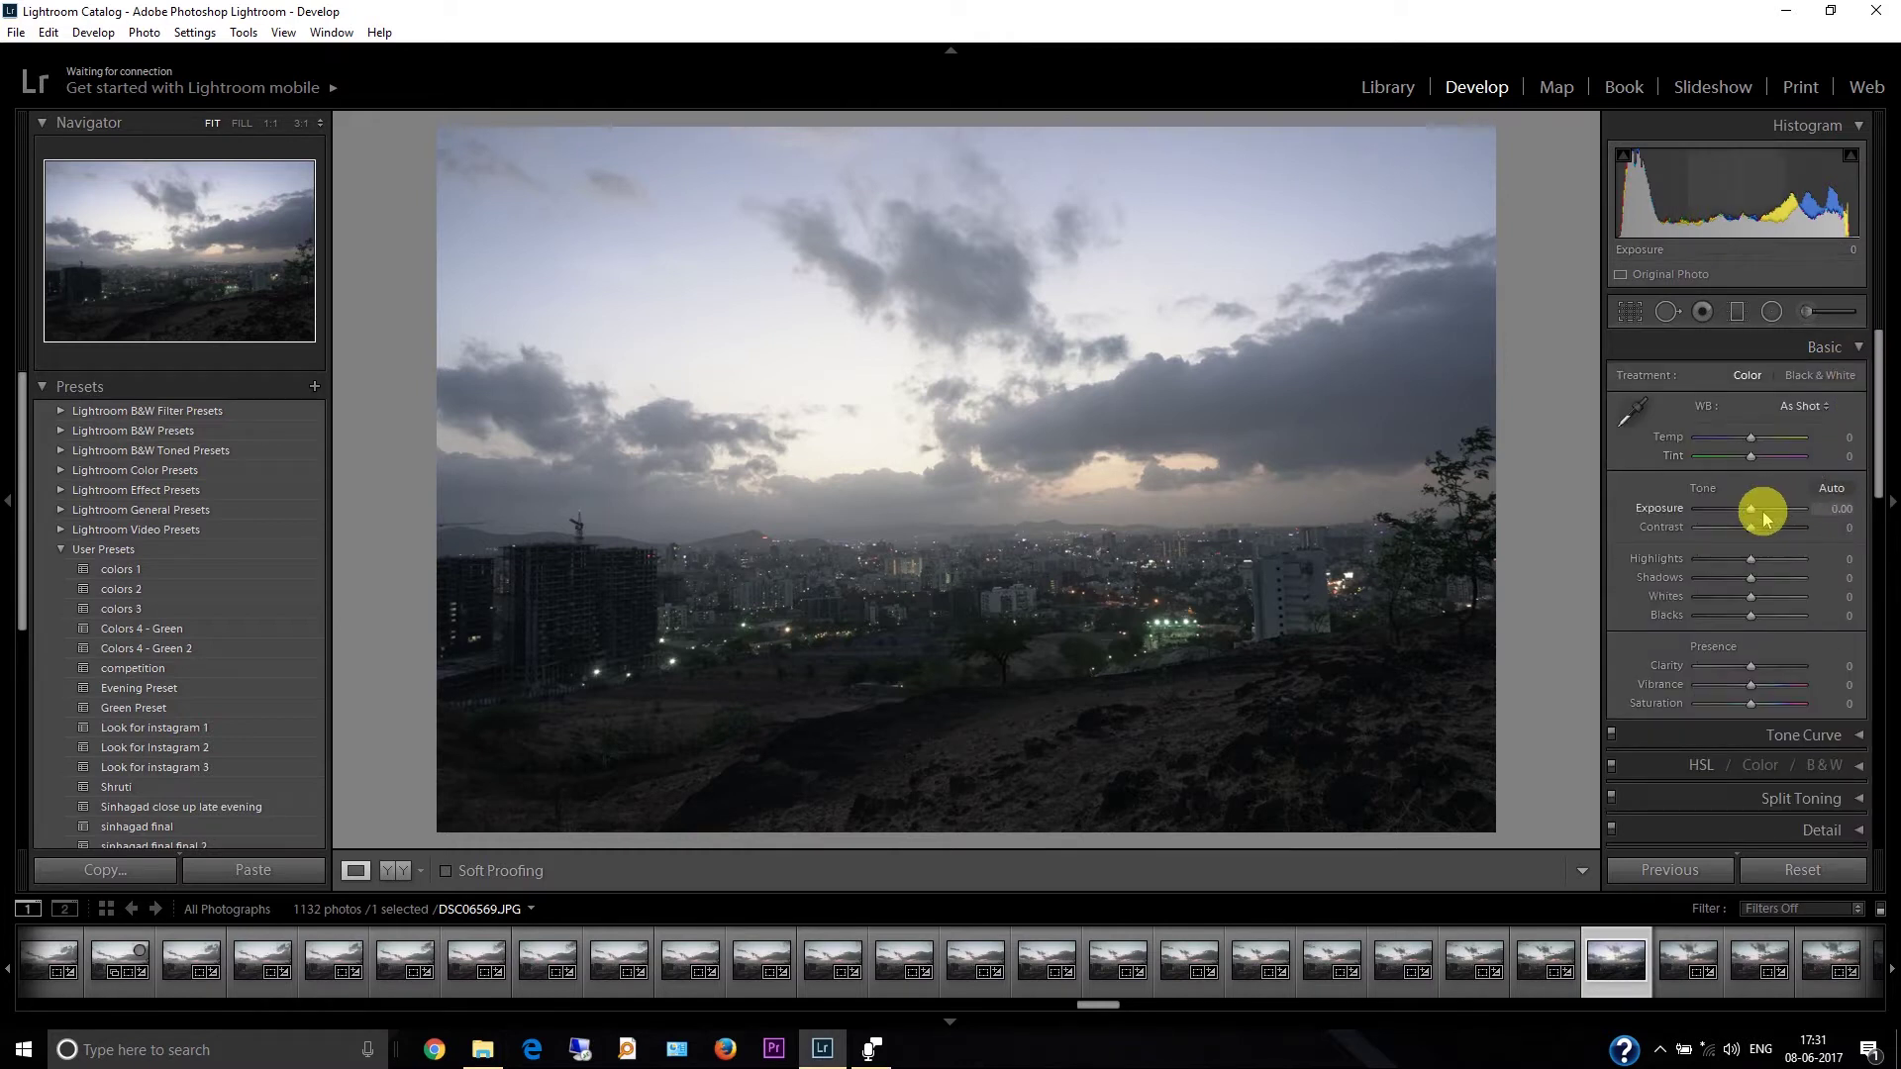
Set Exposure −0.14, Contrast +40, Highlights −98, Shadows +94, Whites −10 and Blacks −12
drag(1750, 511, 1746, 511)
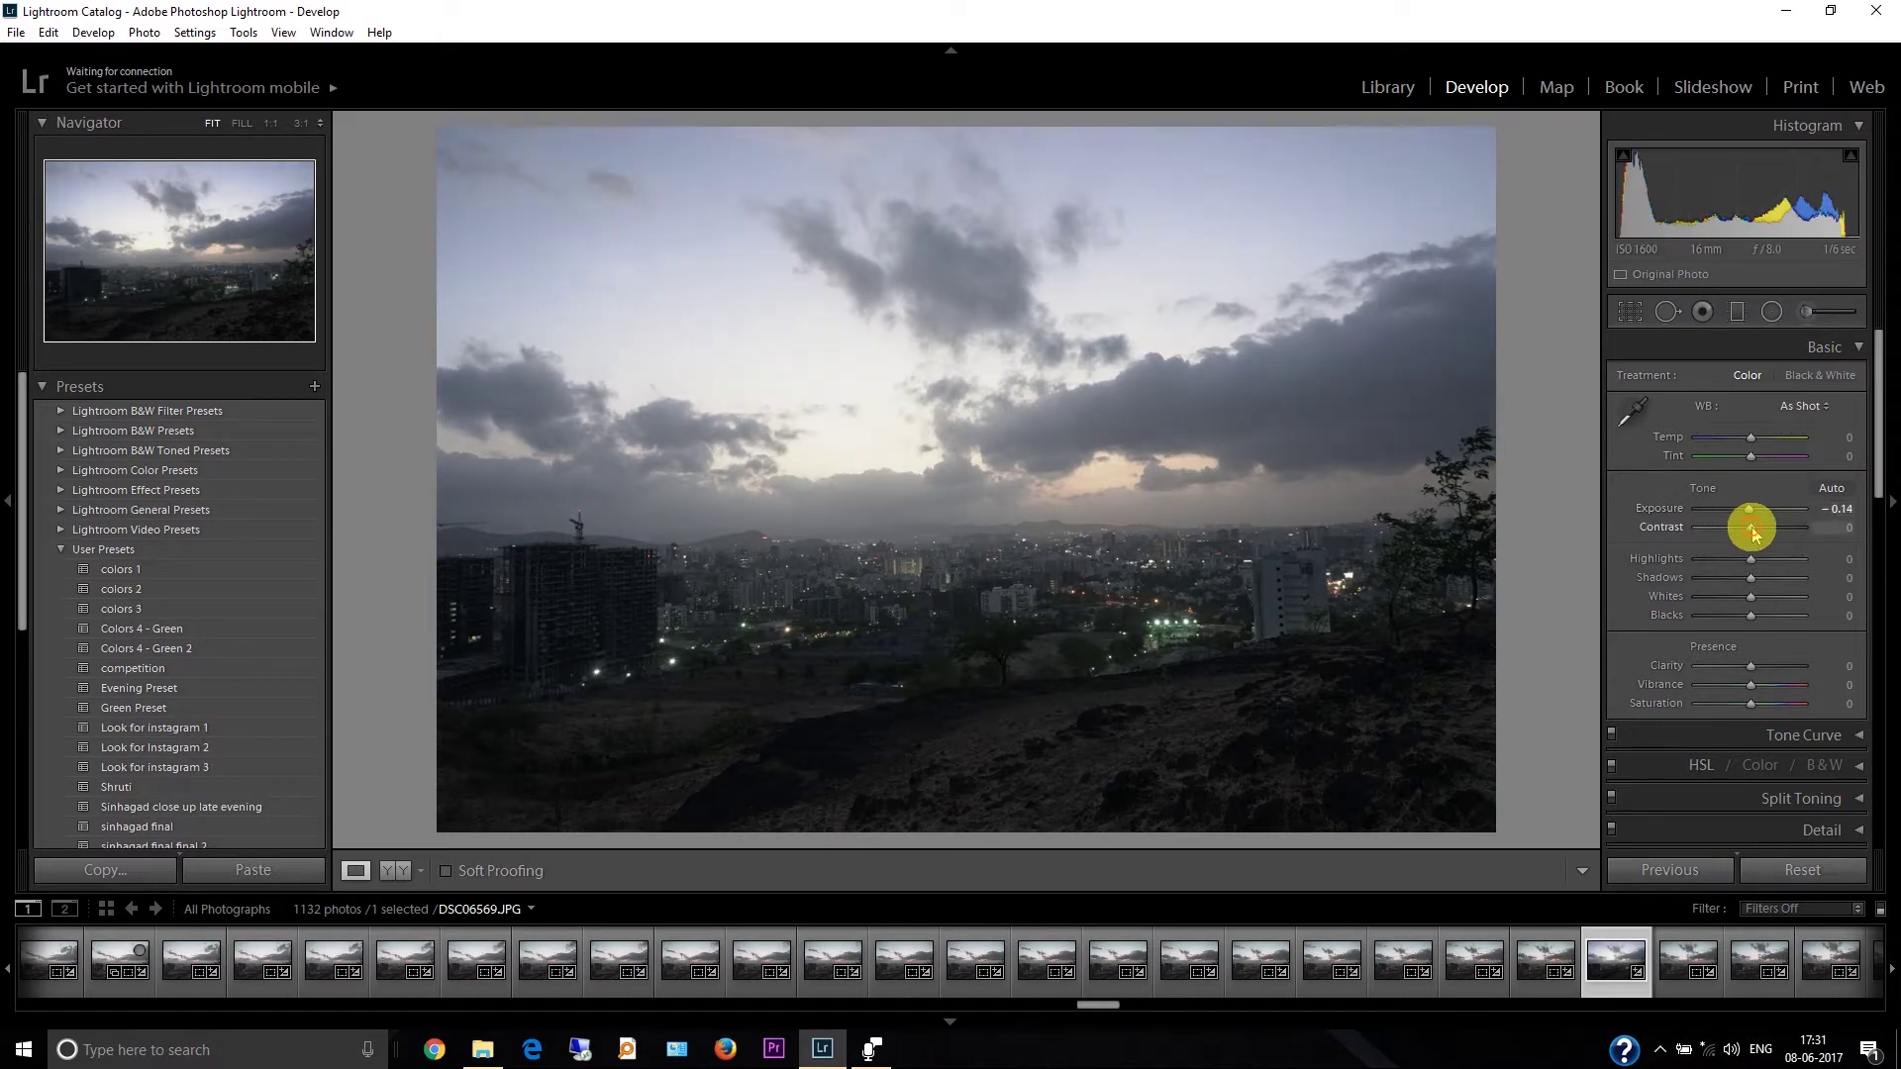
drag(1753, 533, 1769, 535)
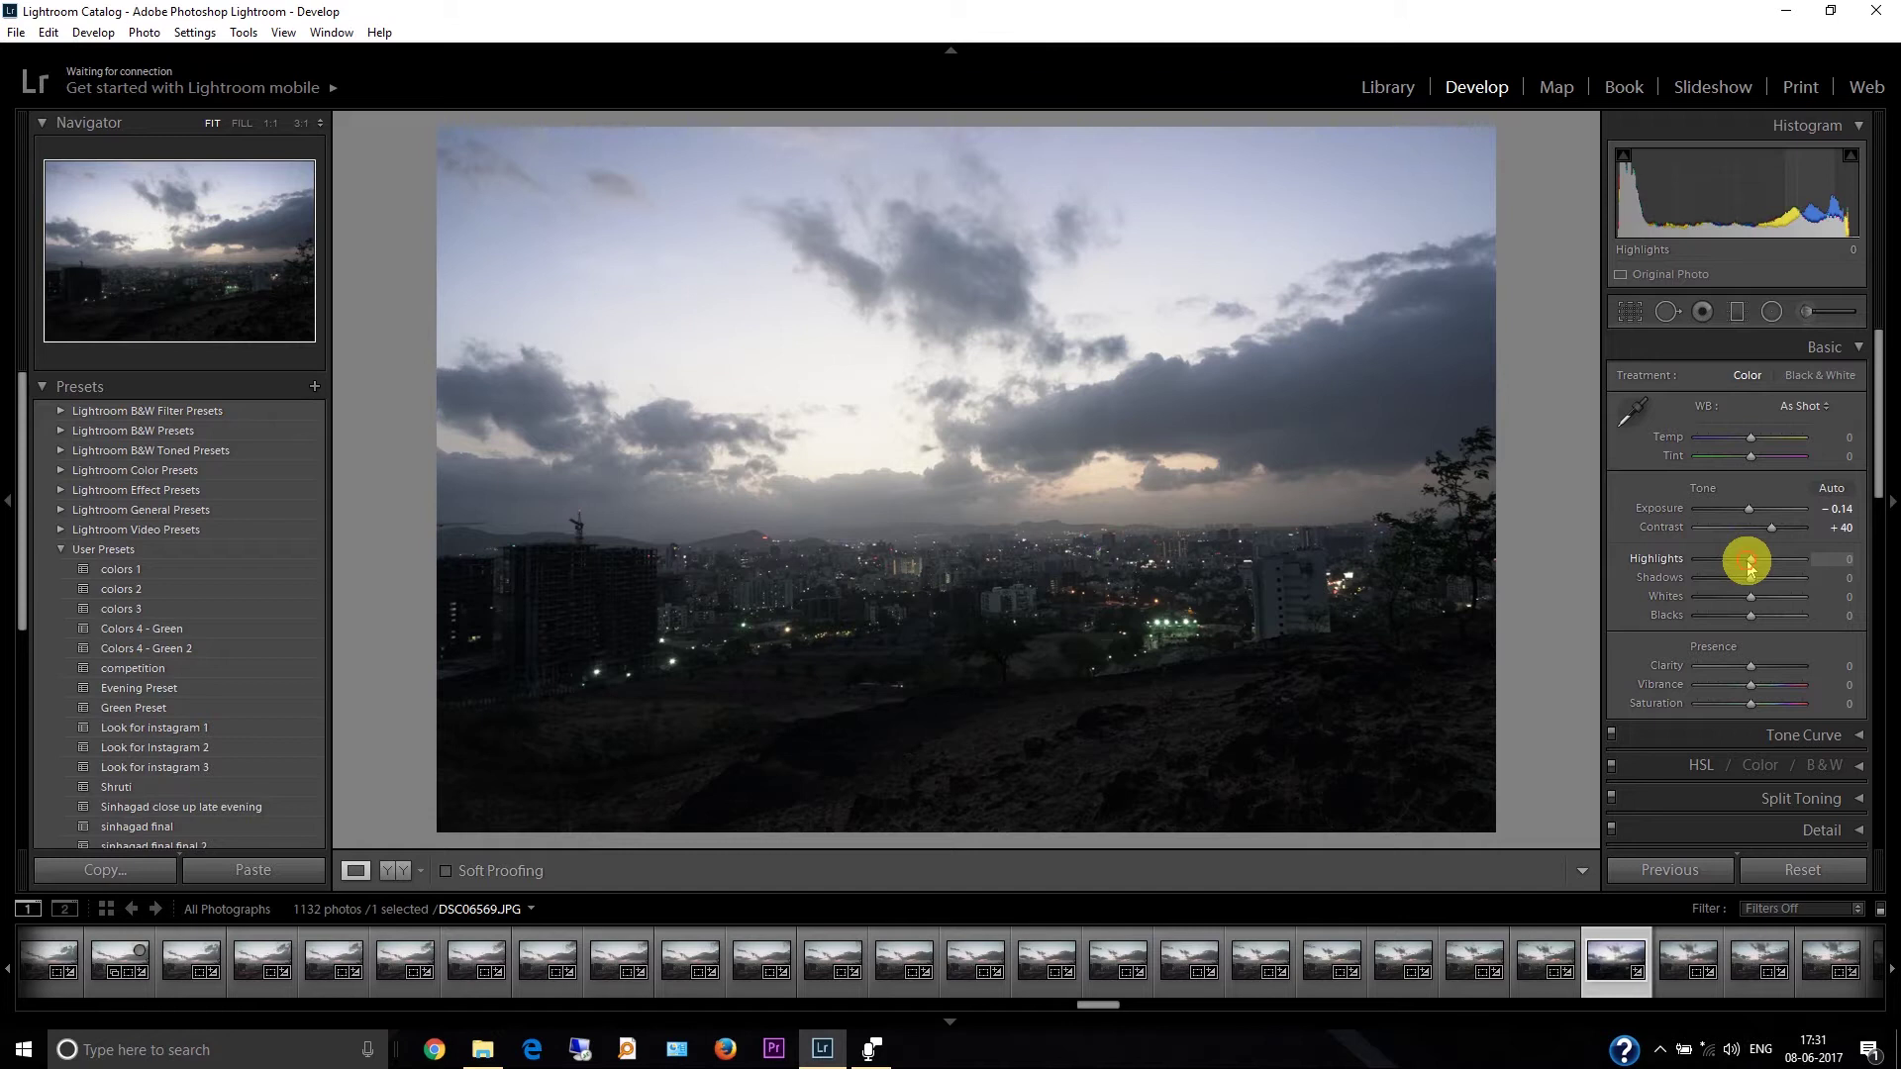
drag(1749, 564, 1694, 562)
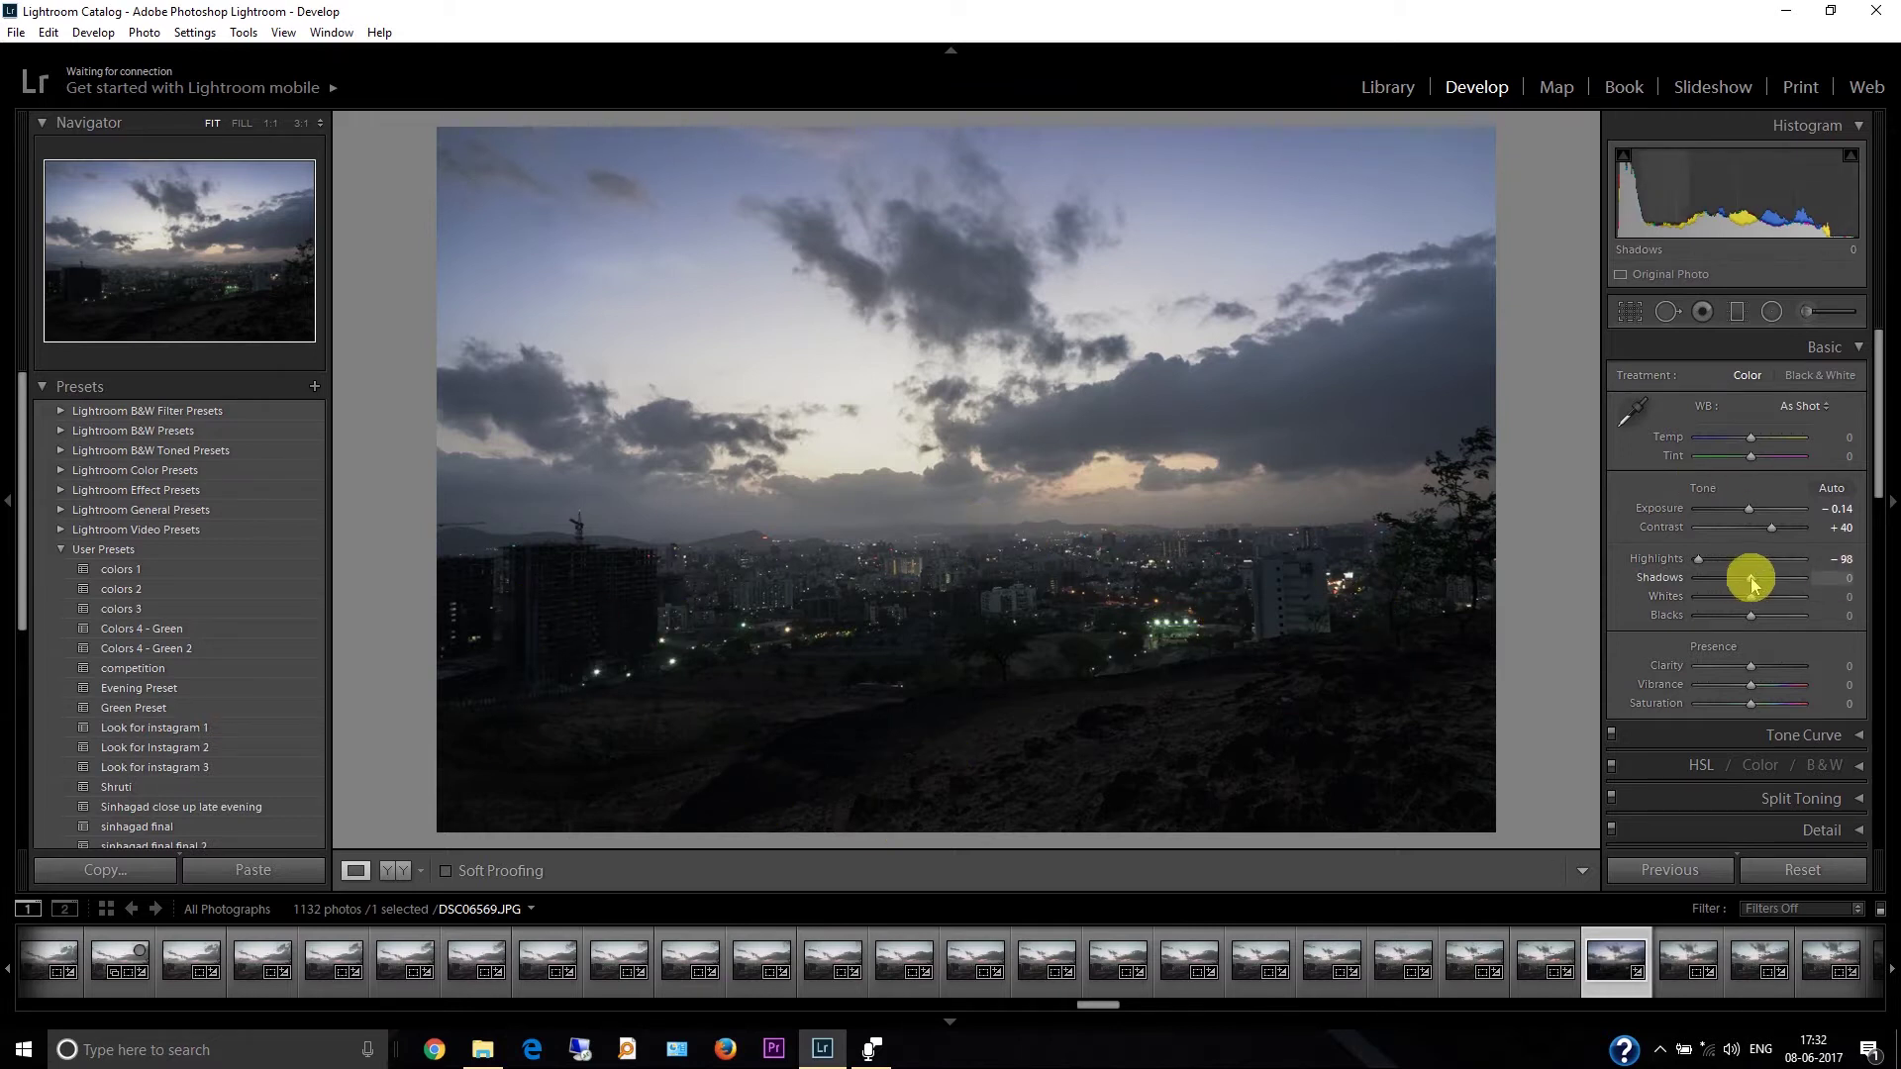
drag(1751, 585, 1801, 597)
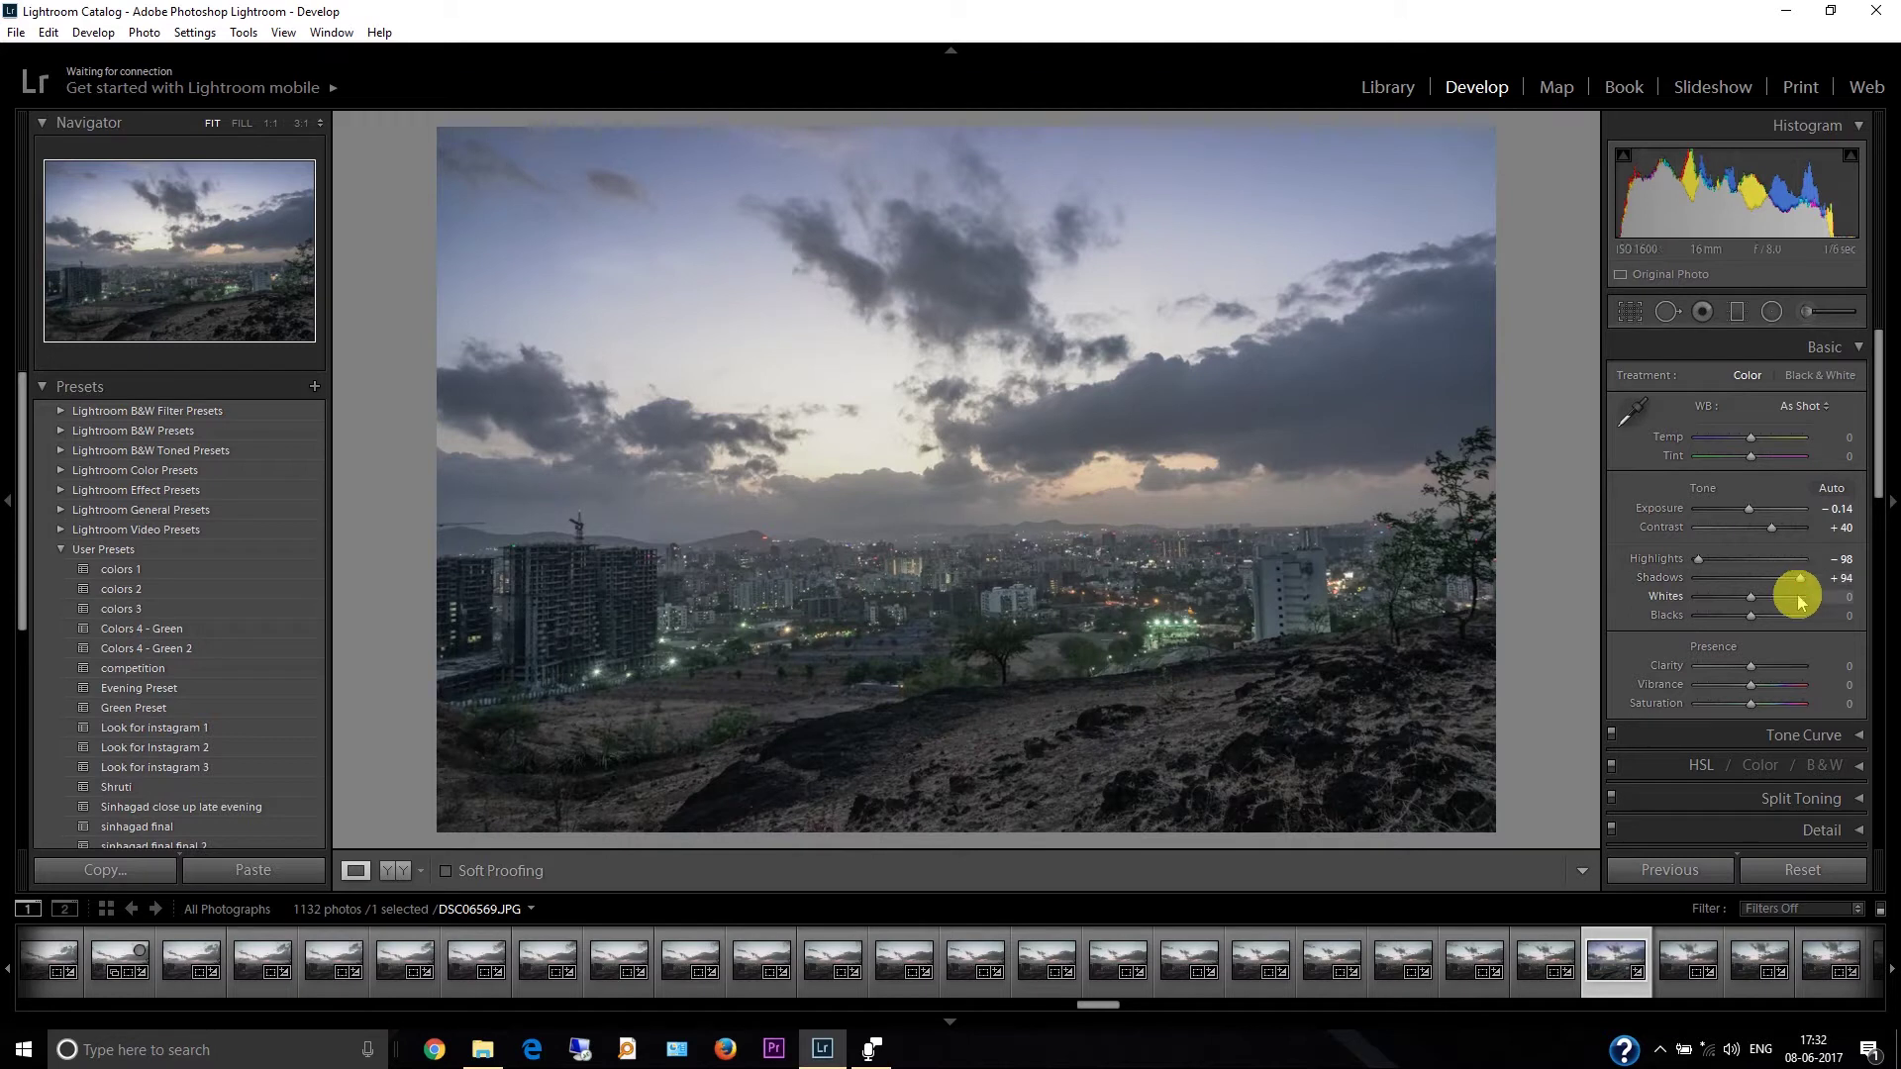
drag(1787, 605, 1749, 603)
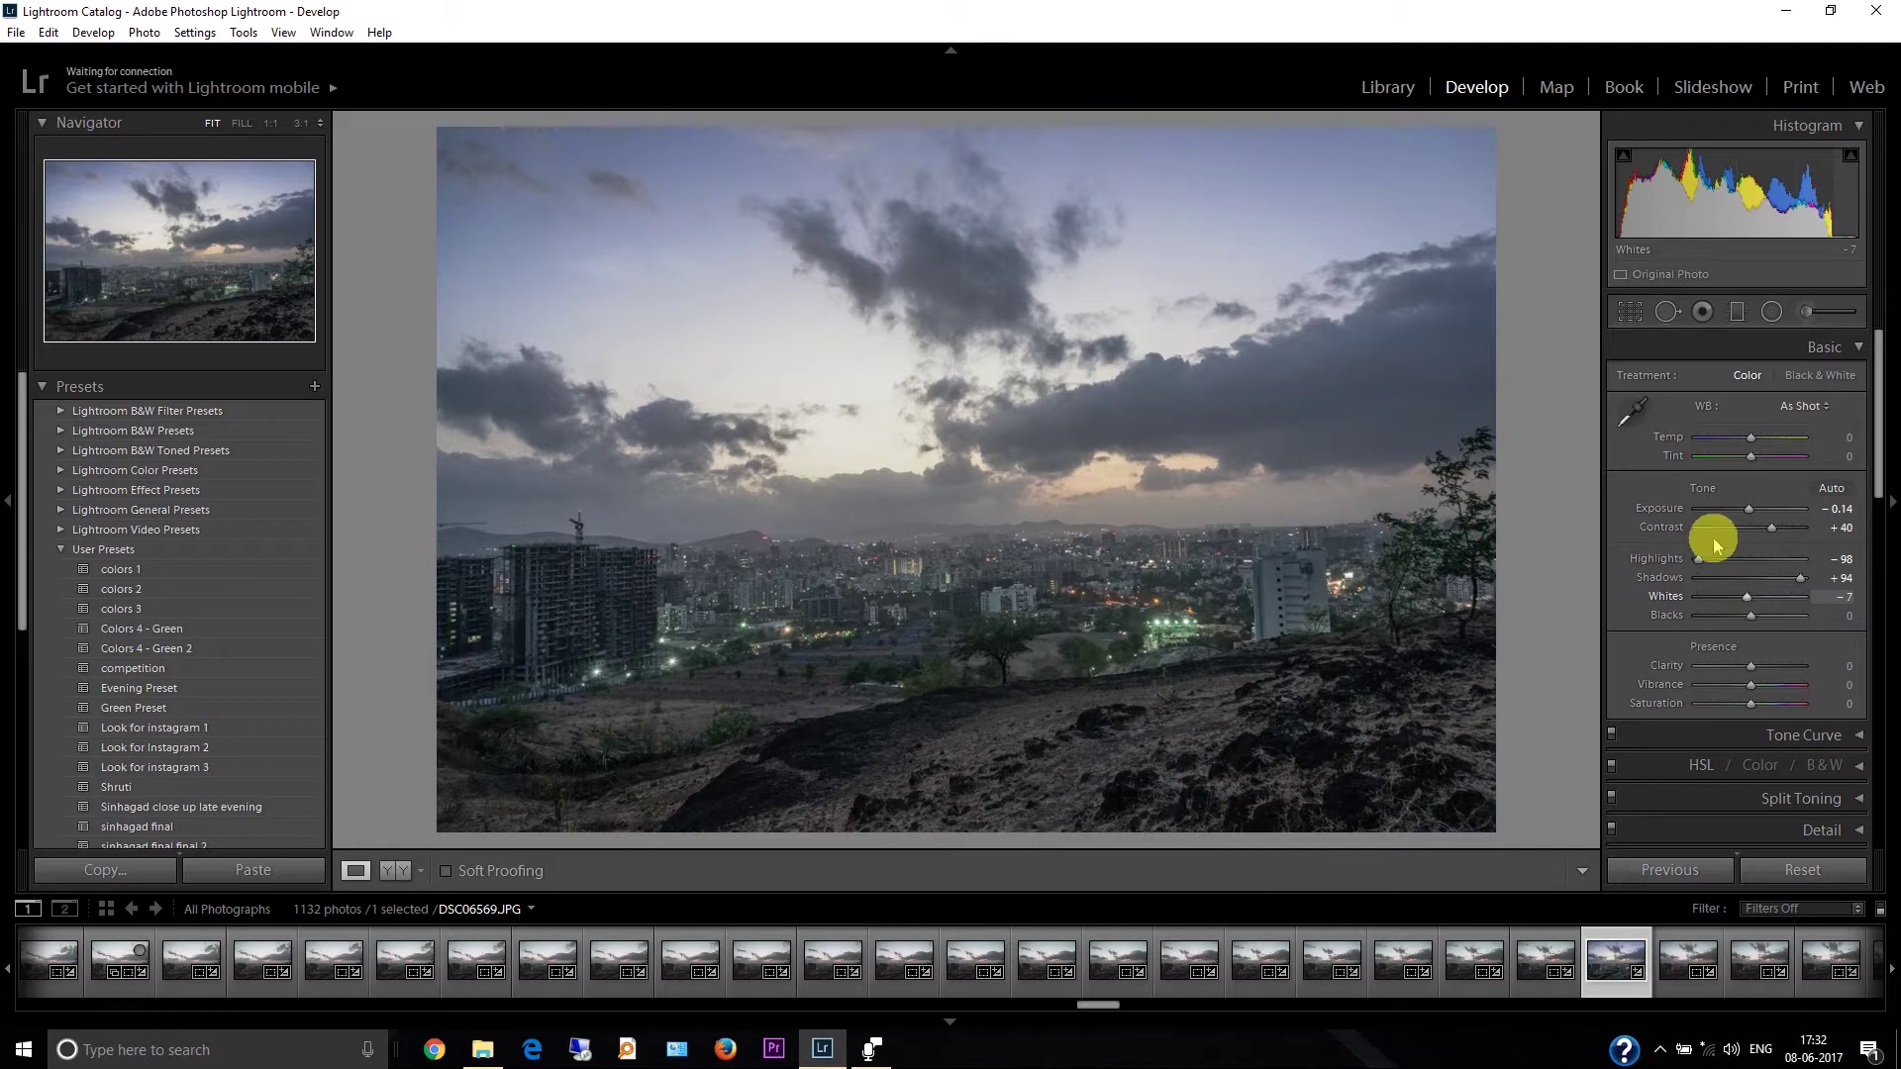
mouse_move(1748, 605)
mouse_down()
mouse_move(1697, 600)
mouse_move(1740, 599)
mouse_move(1722, 616)
mouse_move(1743, 624)
mouse_up()
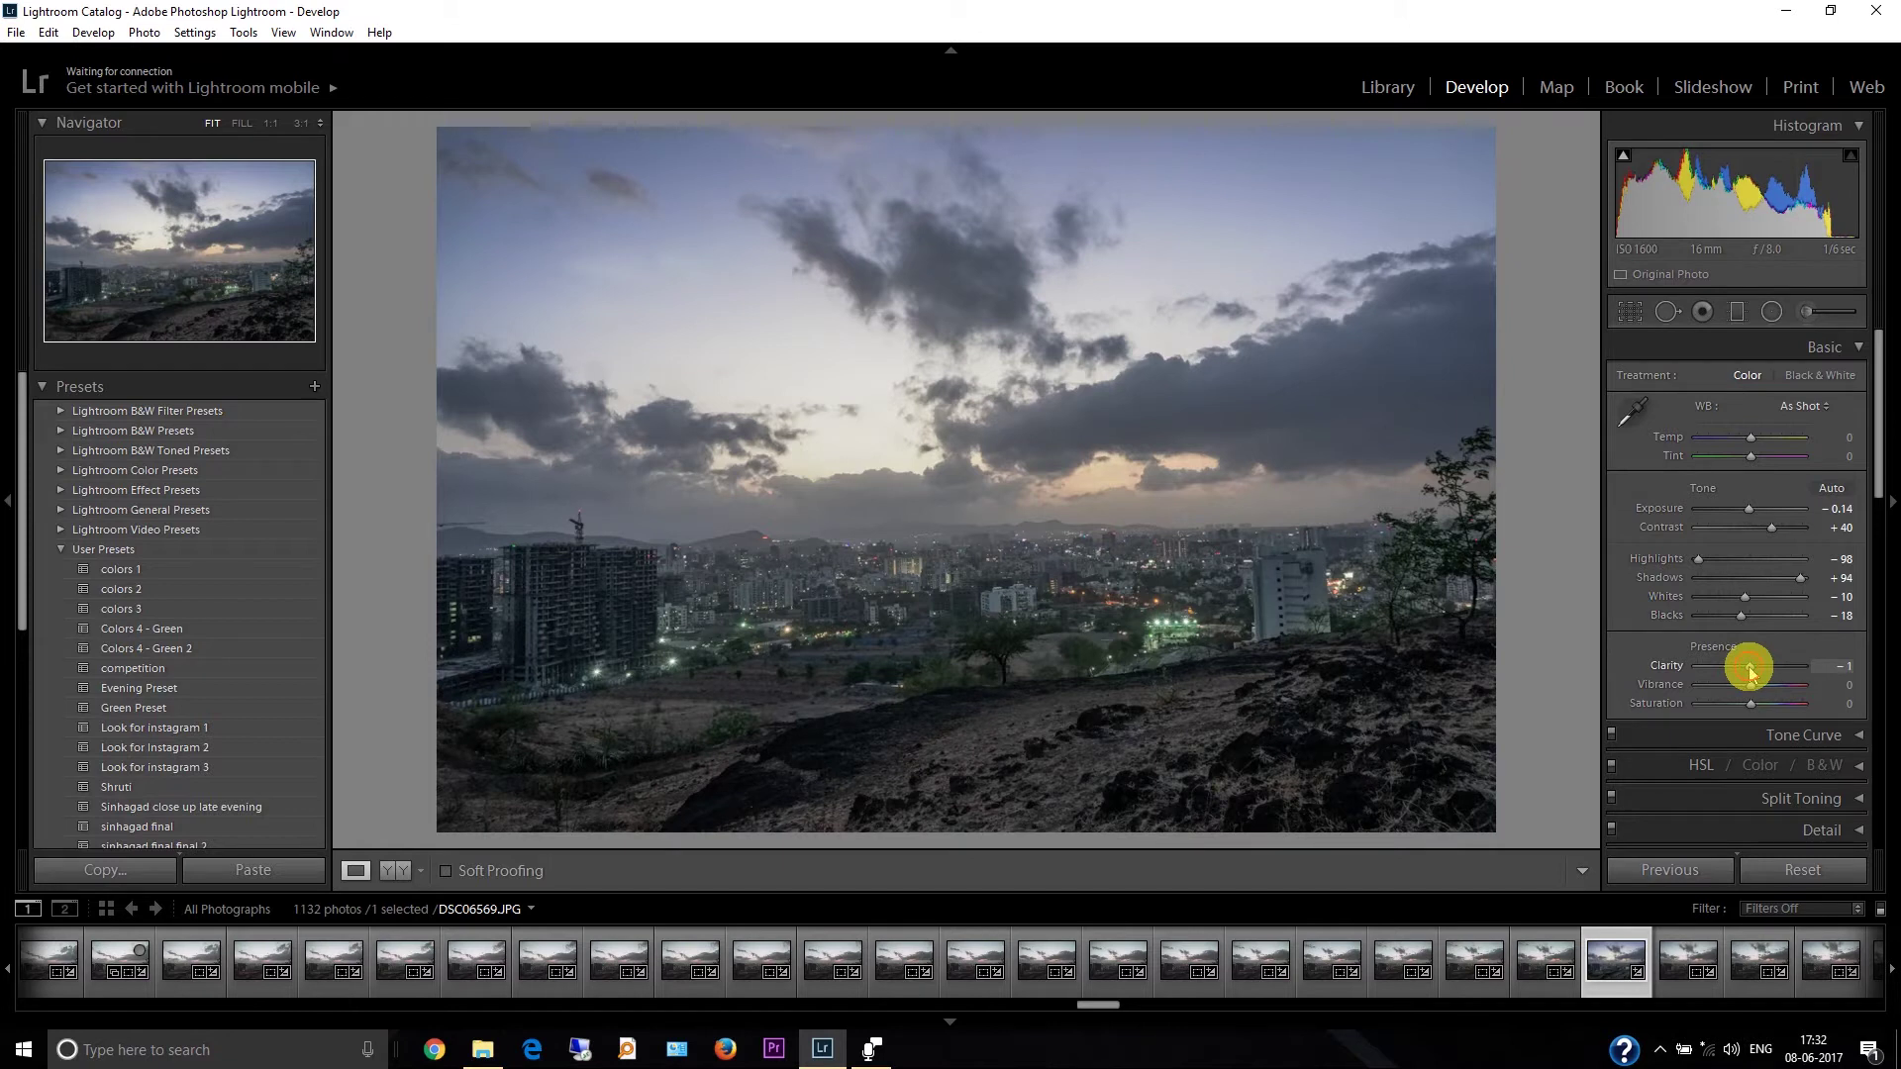
Set Clarity to −3, Vibrance to +29 and Saturation to +7 in the Basic panel
drag(1751, 673, 1766, 695)
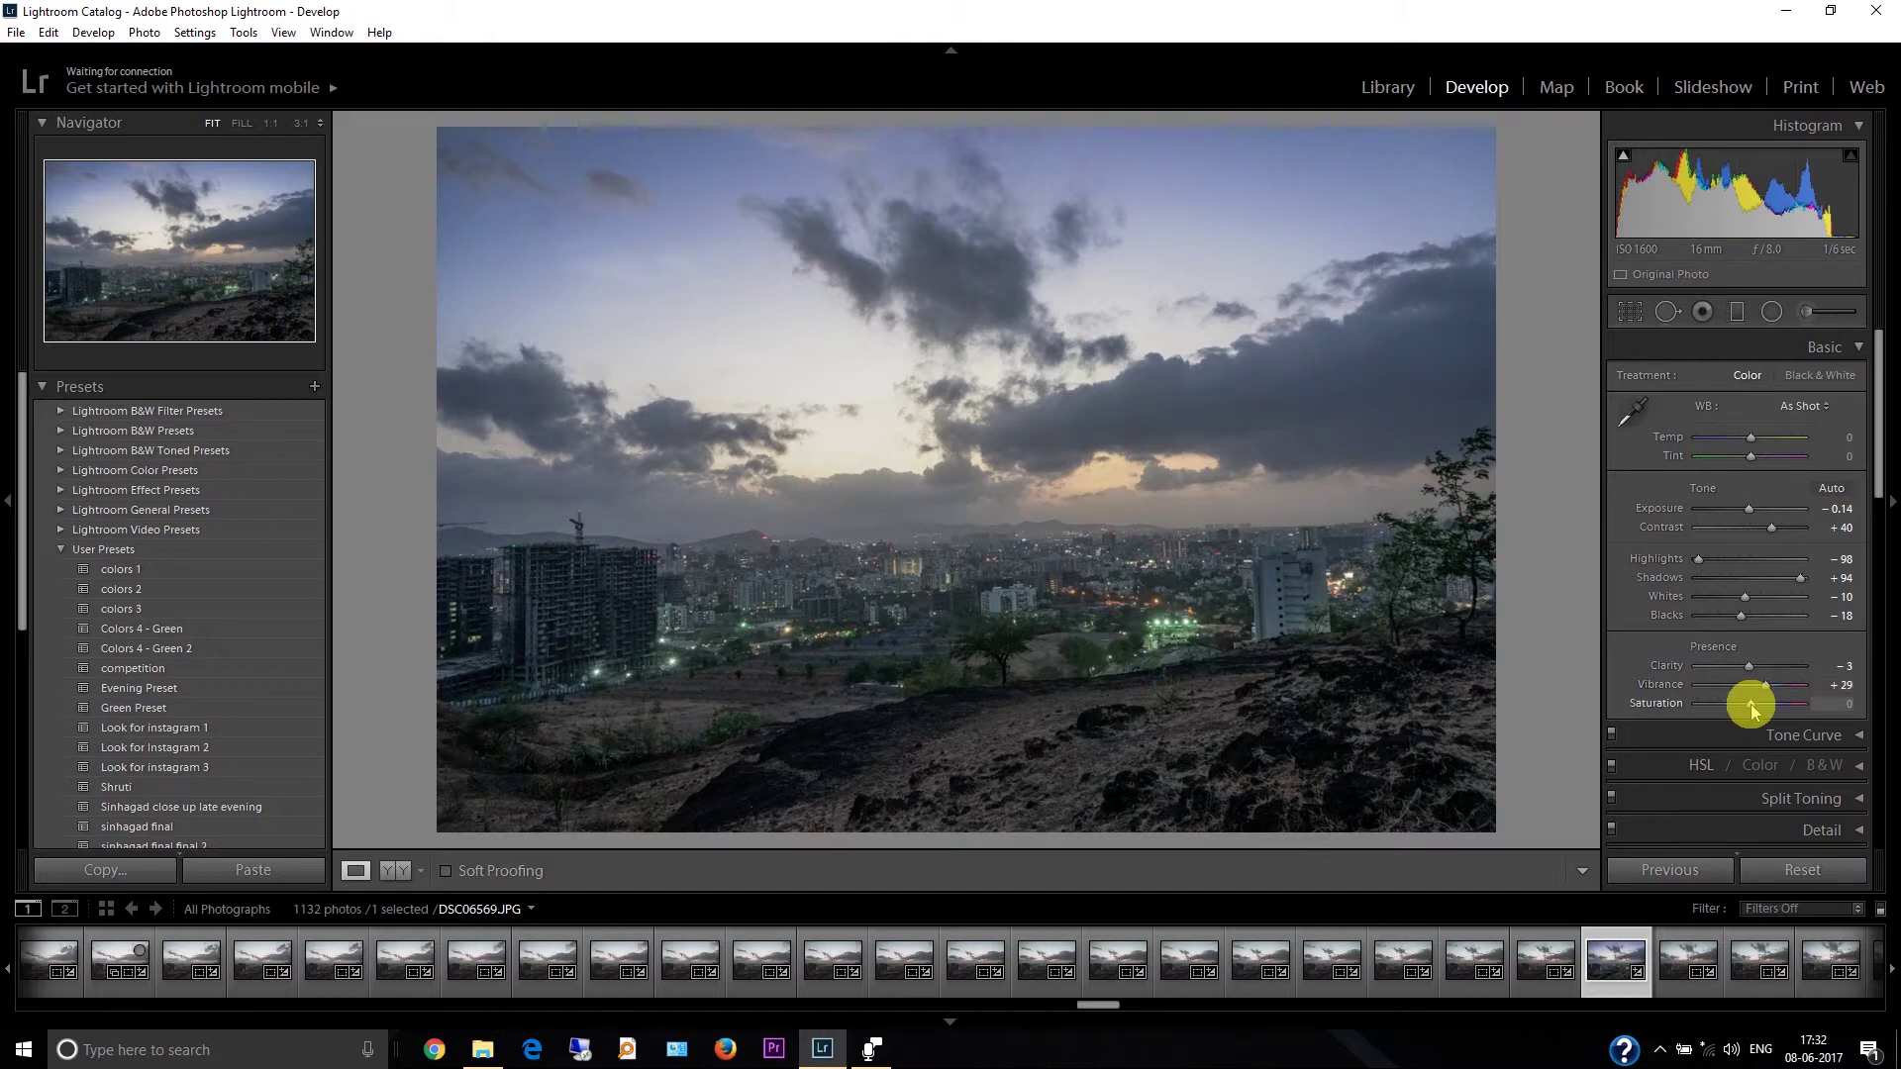
drag(1751, 709, 1755, 709)
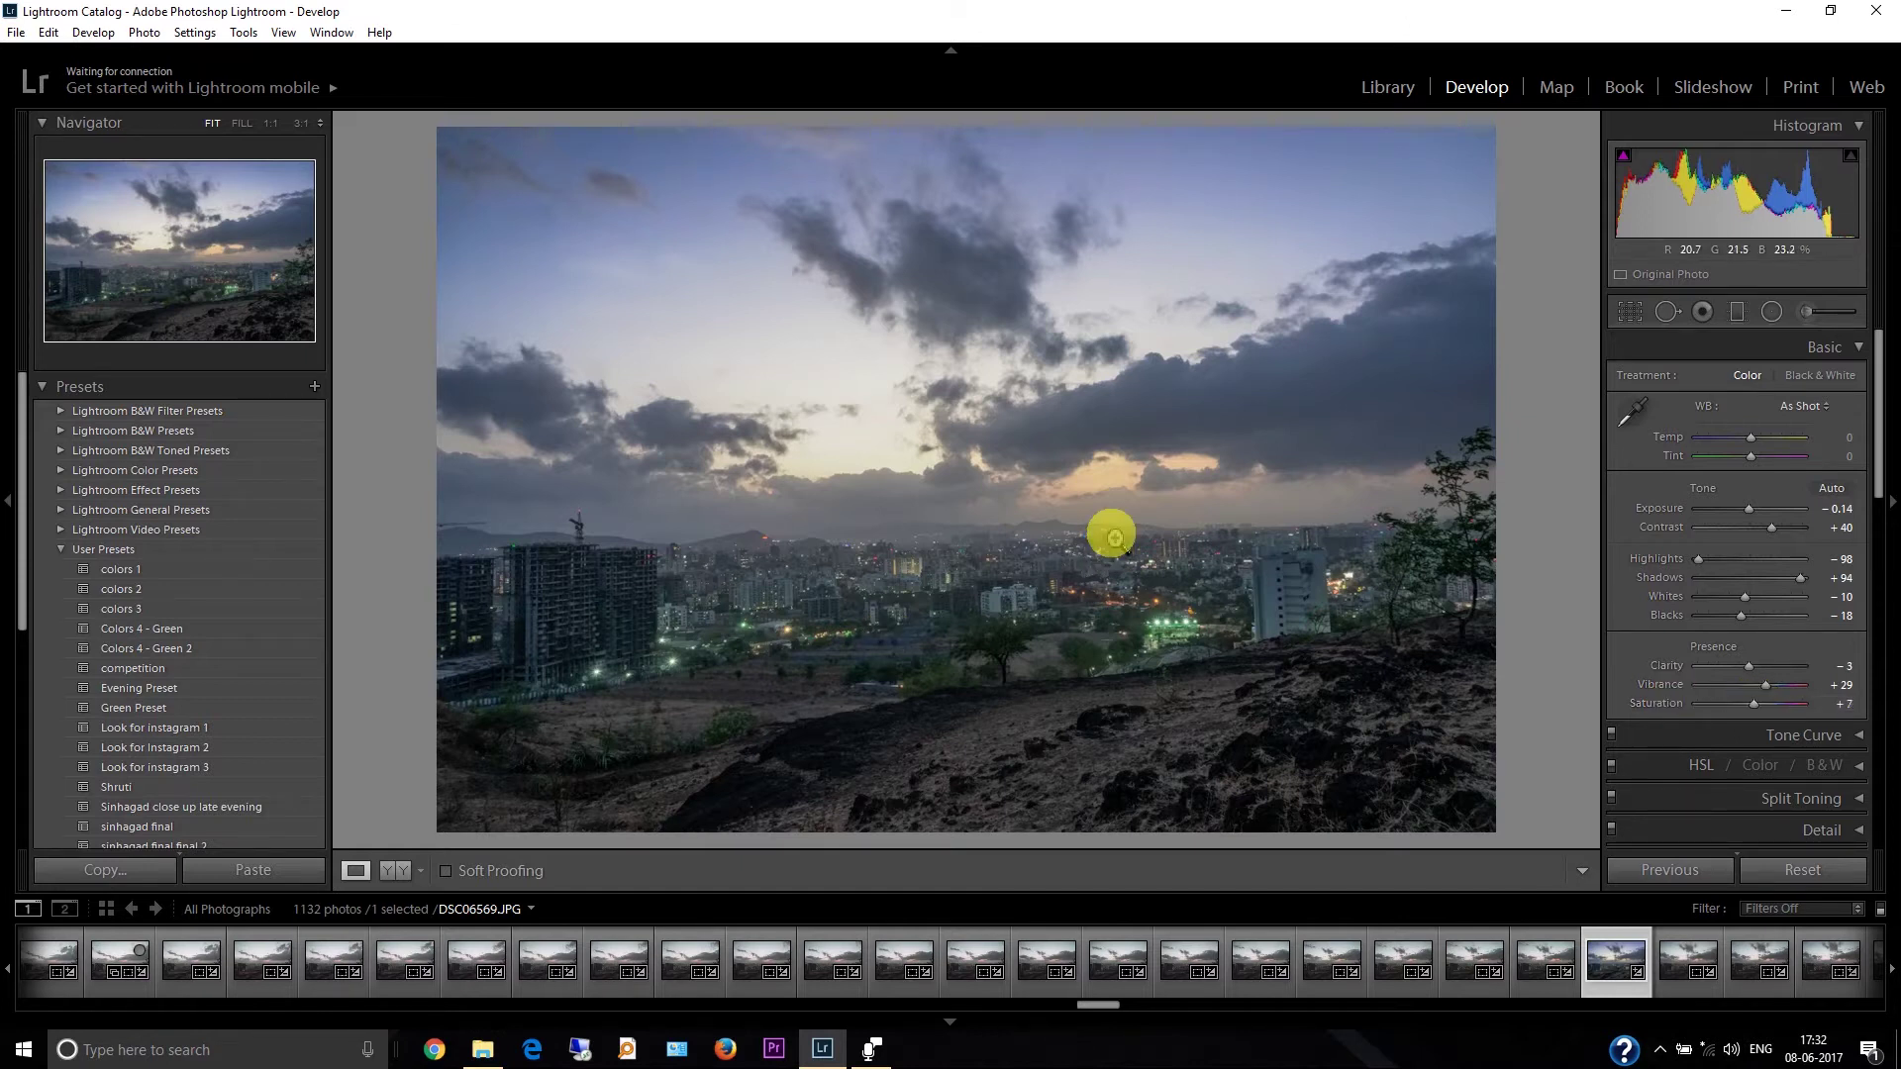
Compare Before/After with the backslash key, then expand the Tone Curve panel below Basic
key(backslash)
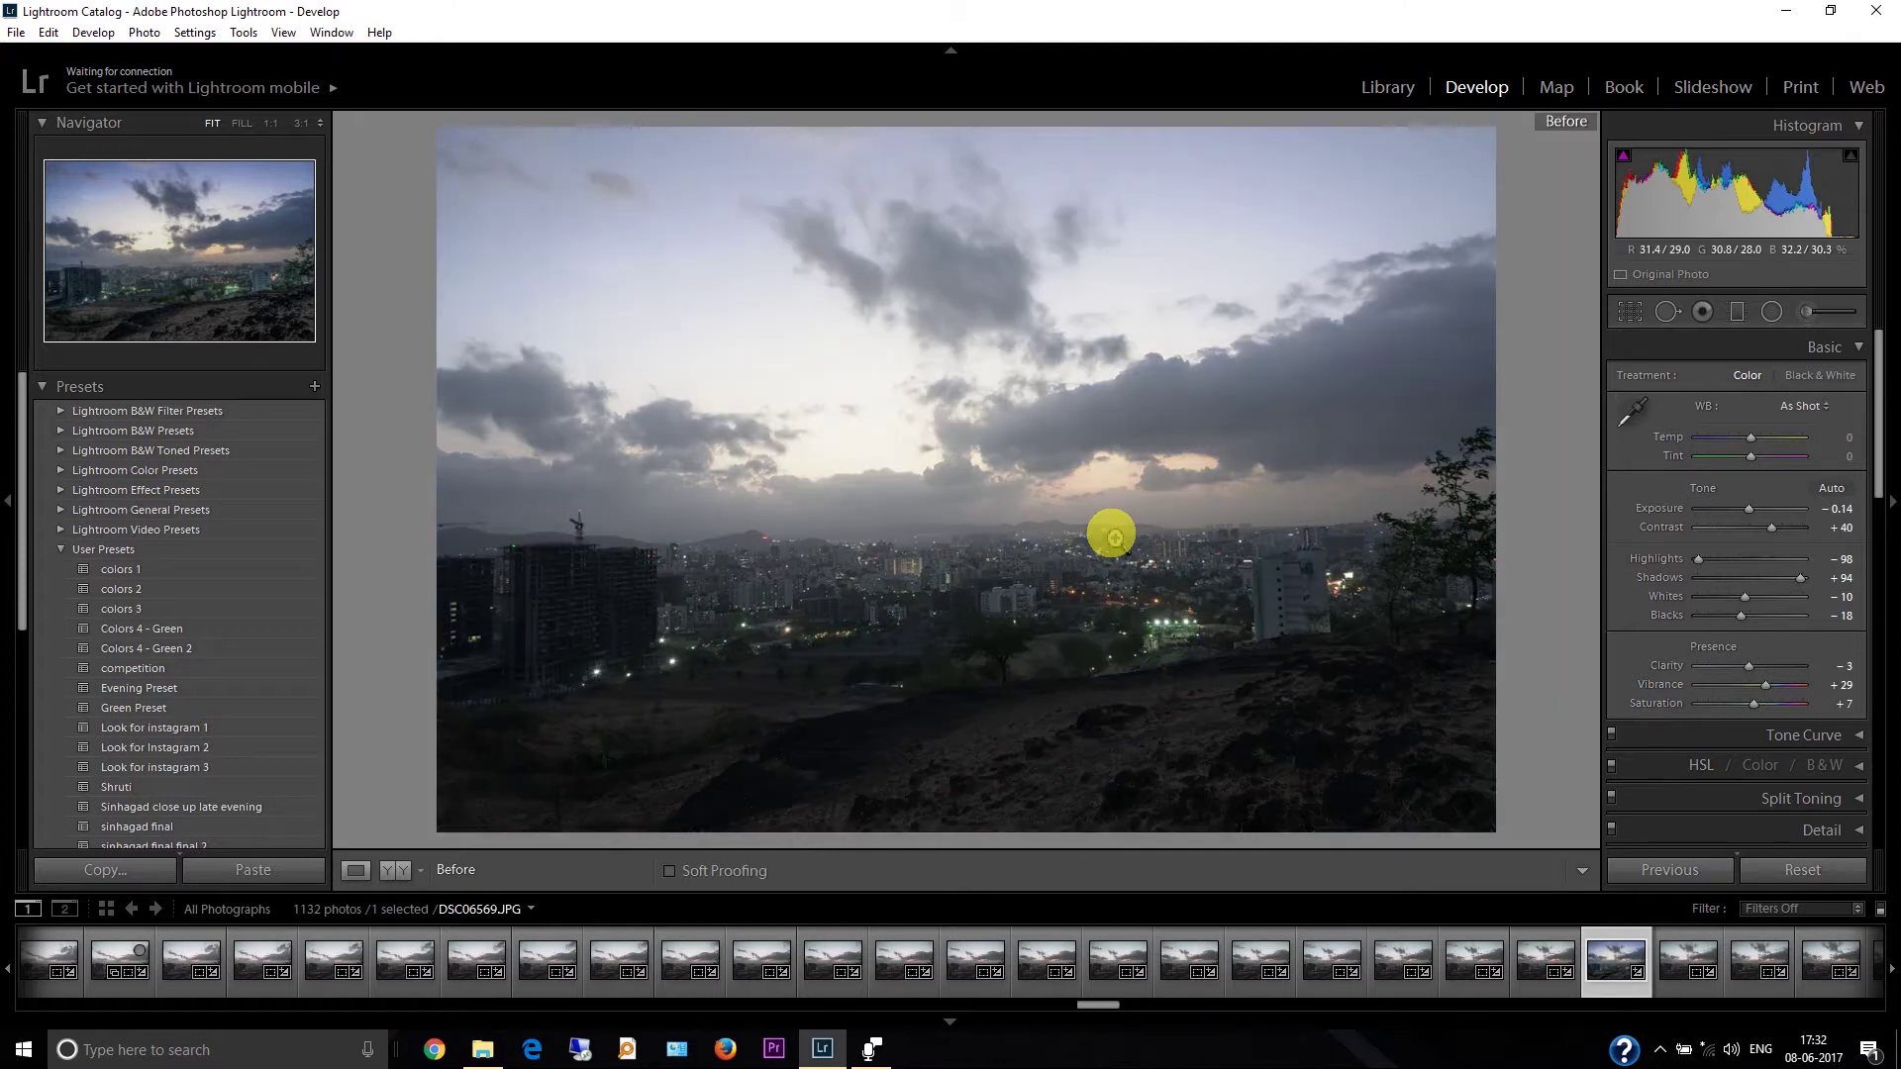
key(backslash)
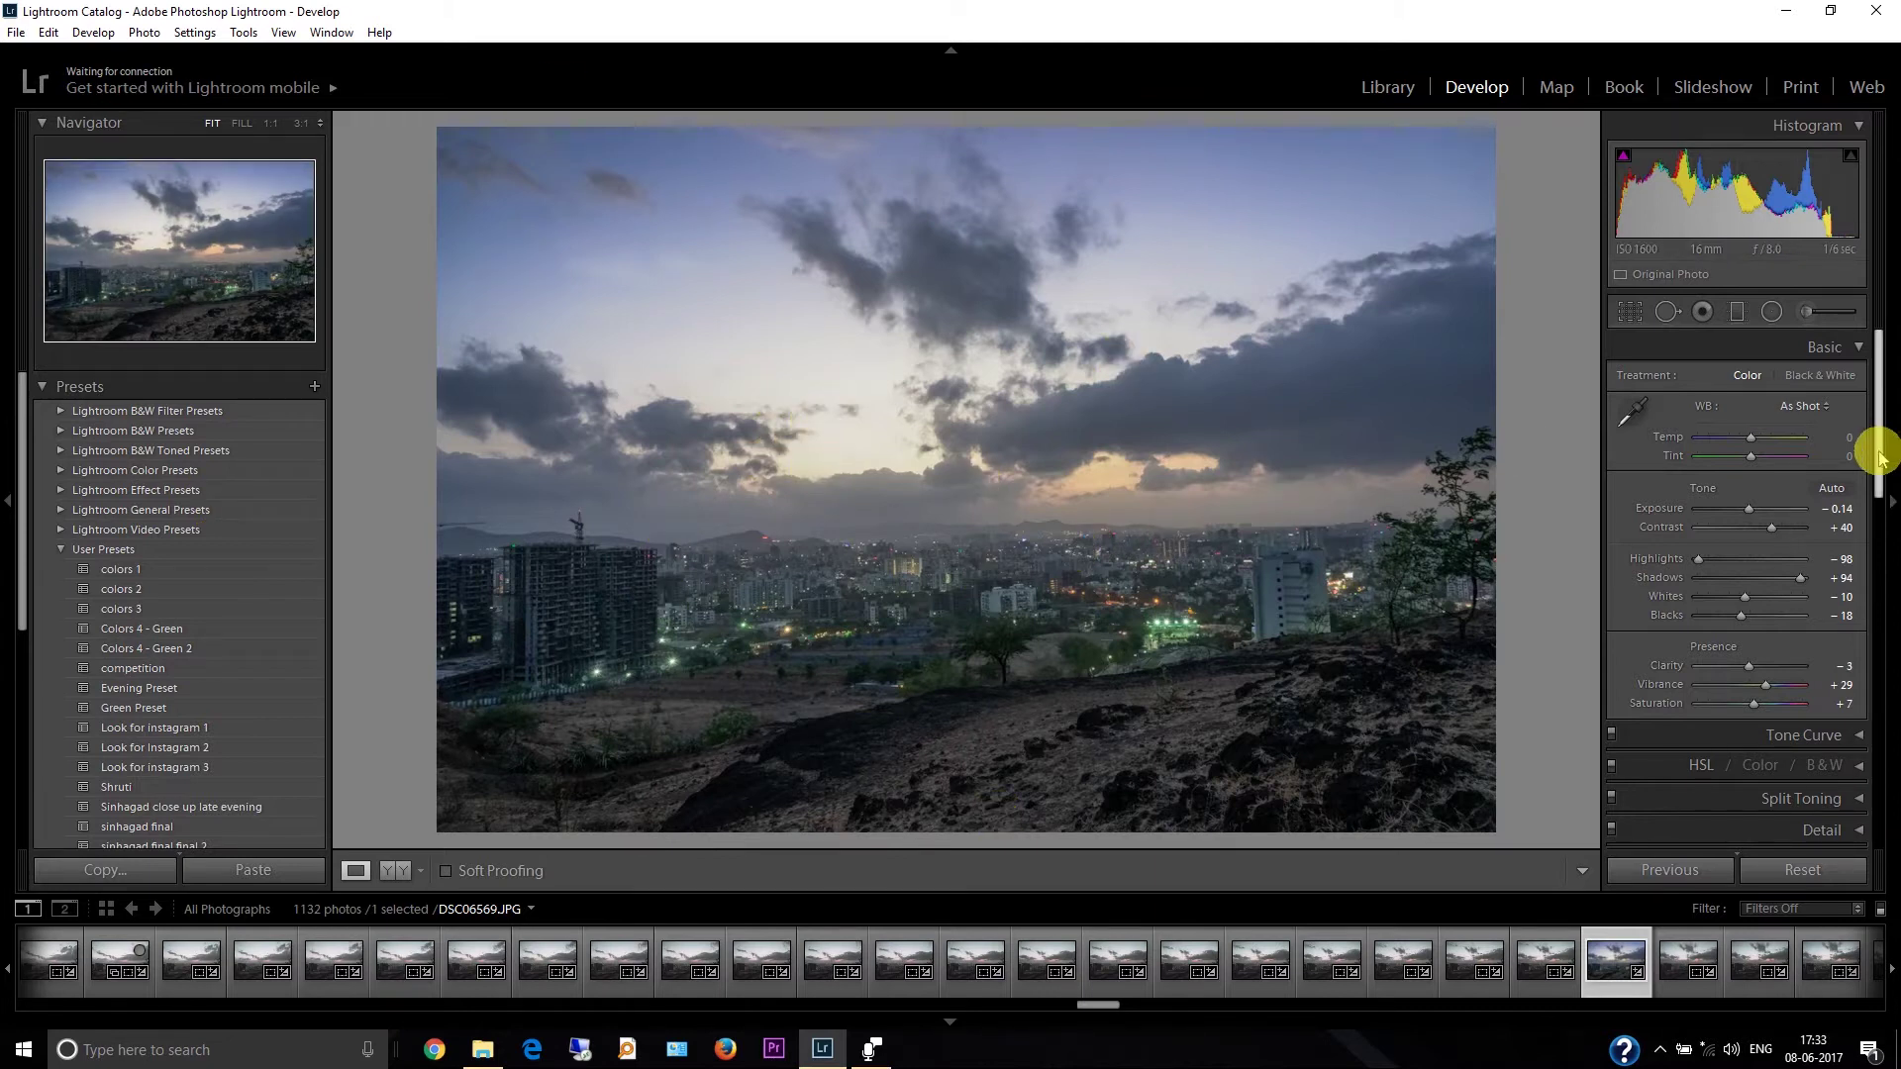
drag(1881, 457, 1878, 525)
click(1857, 529)
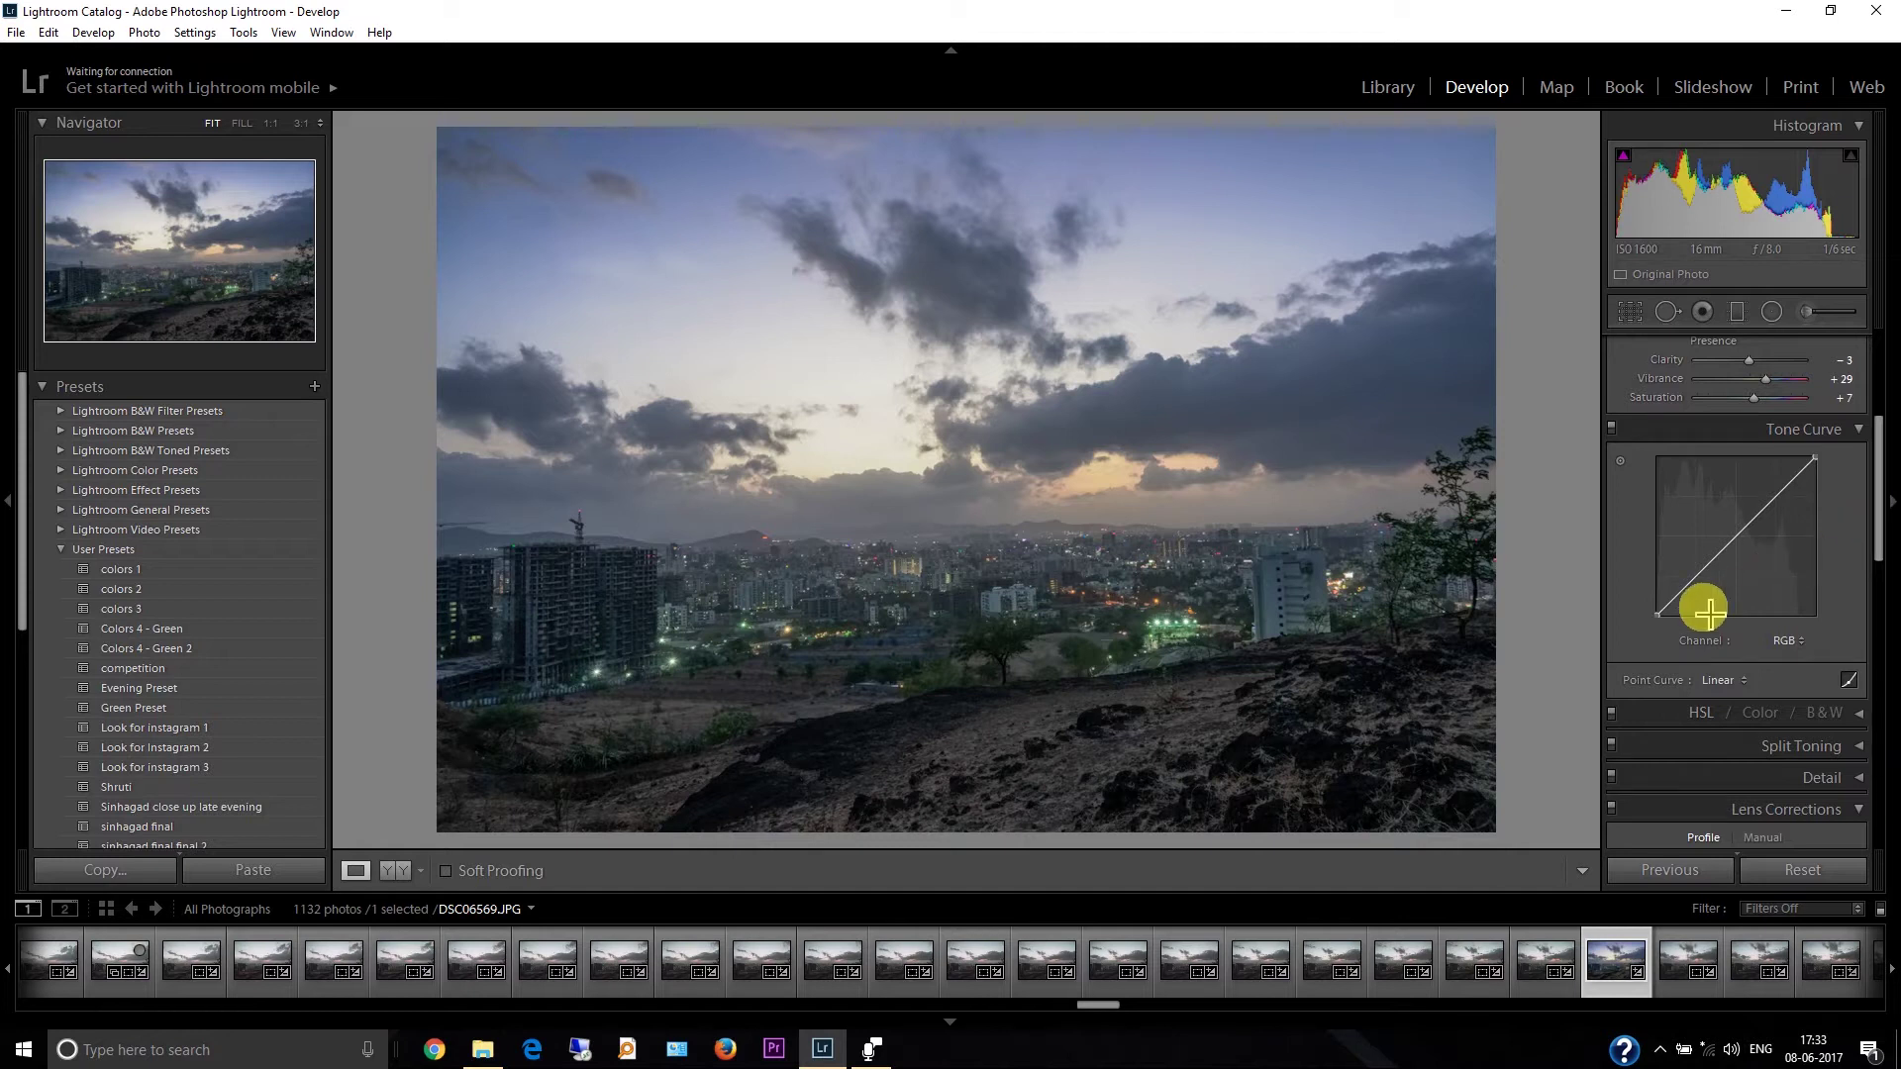
Add a midtone point to the tone curve, move its black point right, and expand HSL
click(1716, 559)
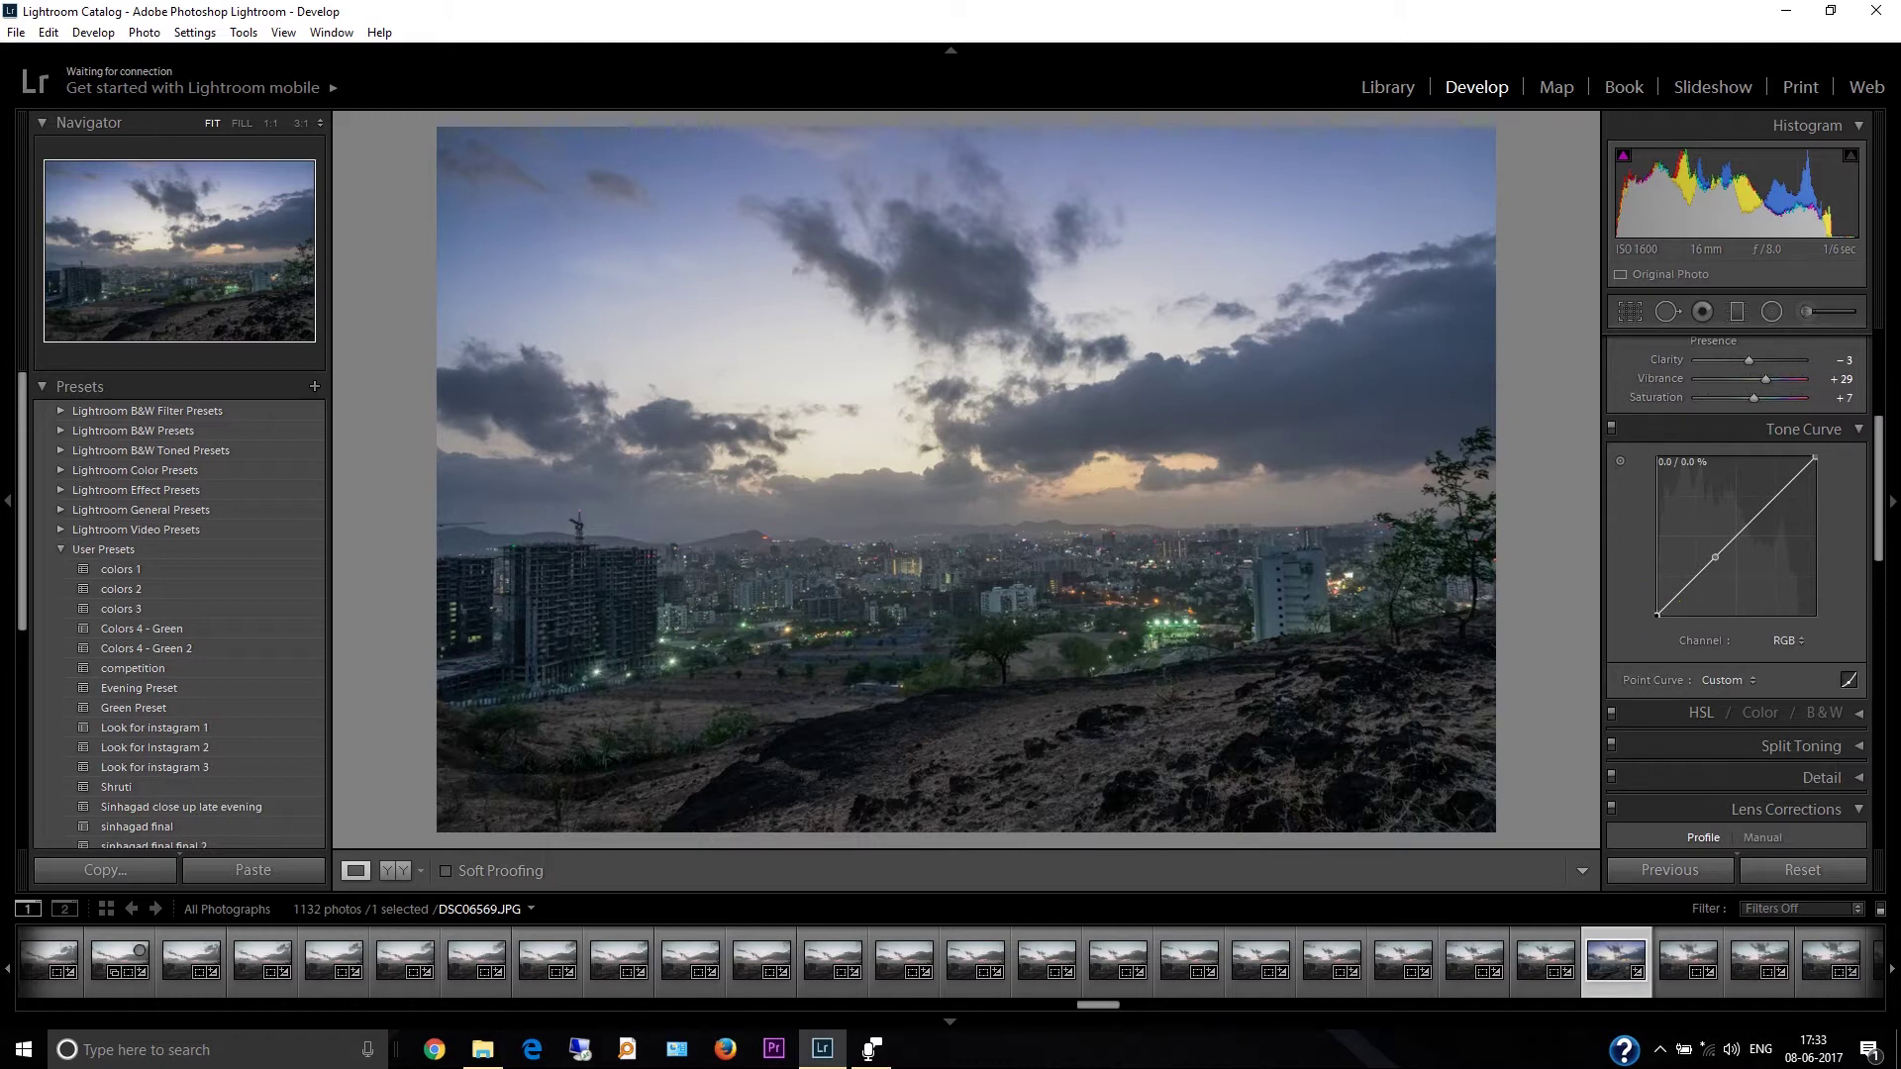
drag(1658, 613, 1673, 614)
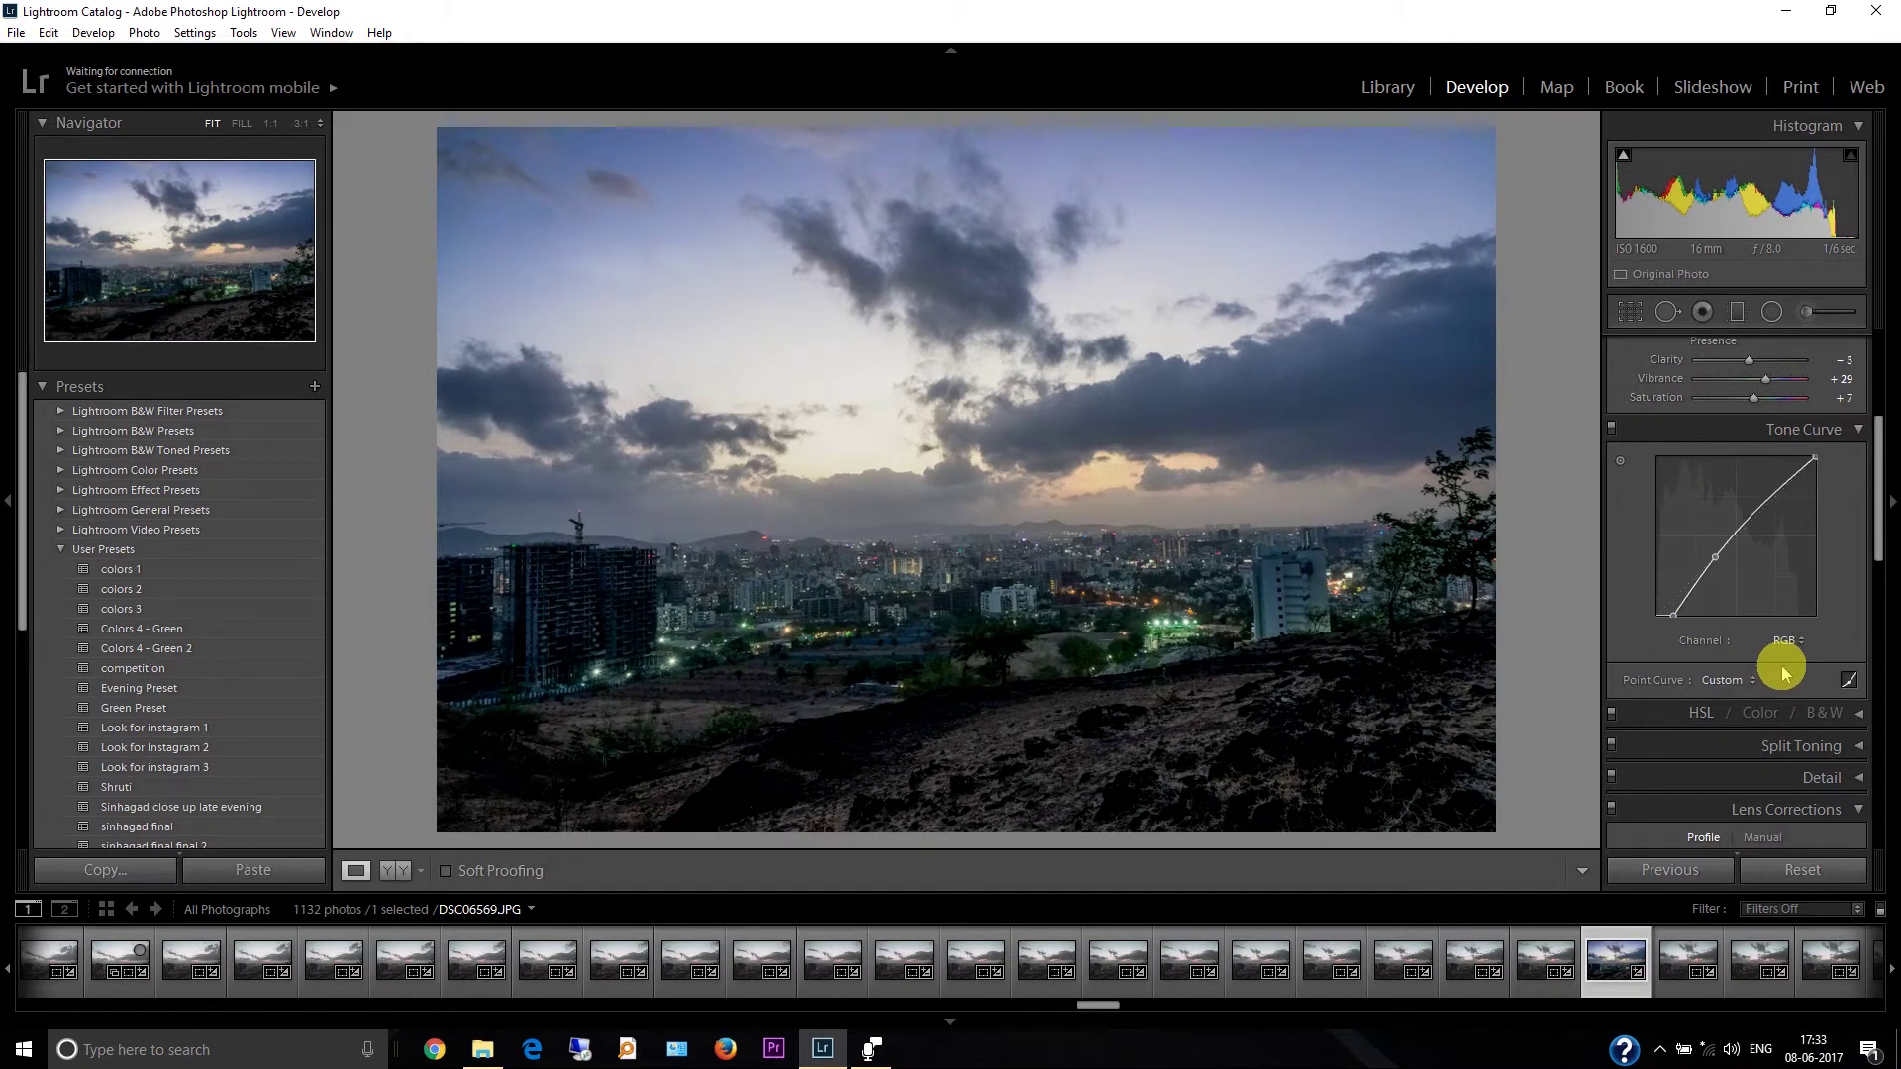
mouse_move(1876, 534)
mouse_down()
mouse_move(1879, 581)
mouse_move(1881, 549)
mouse_up()
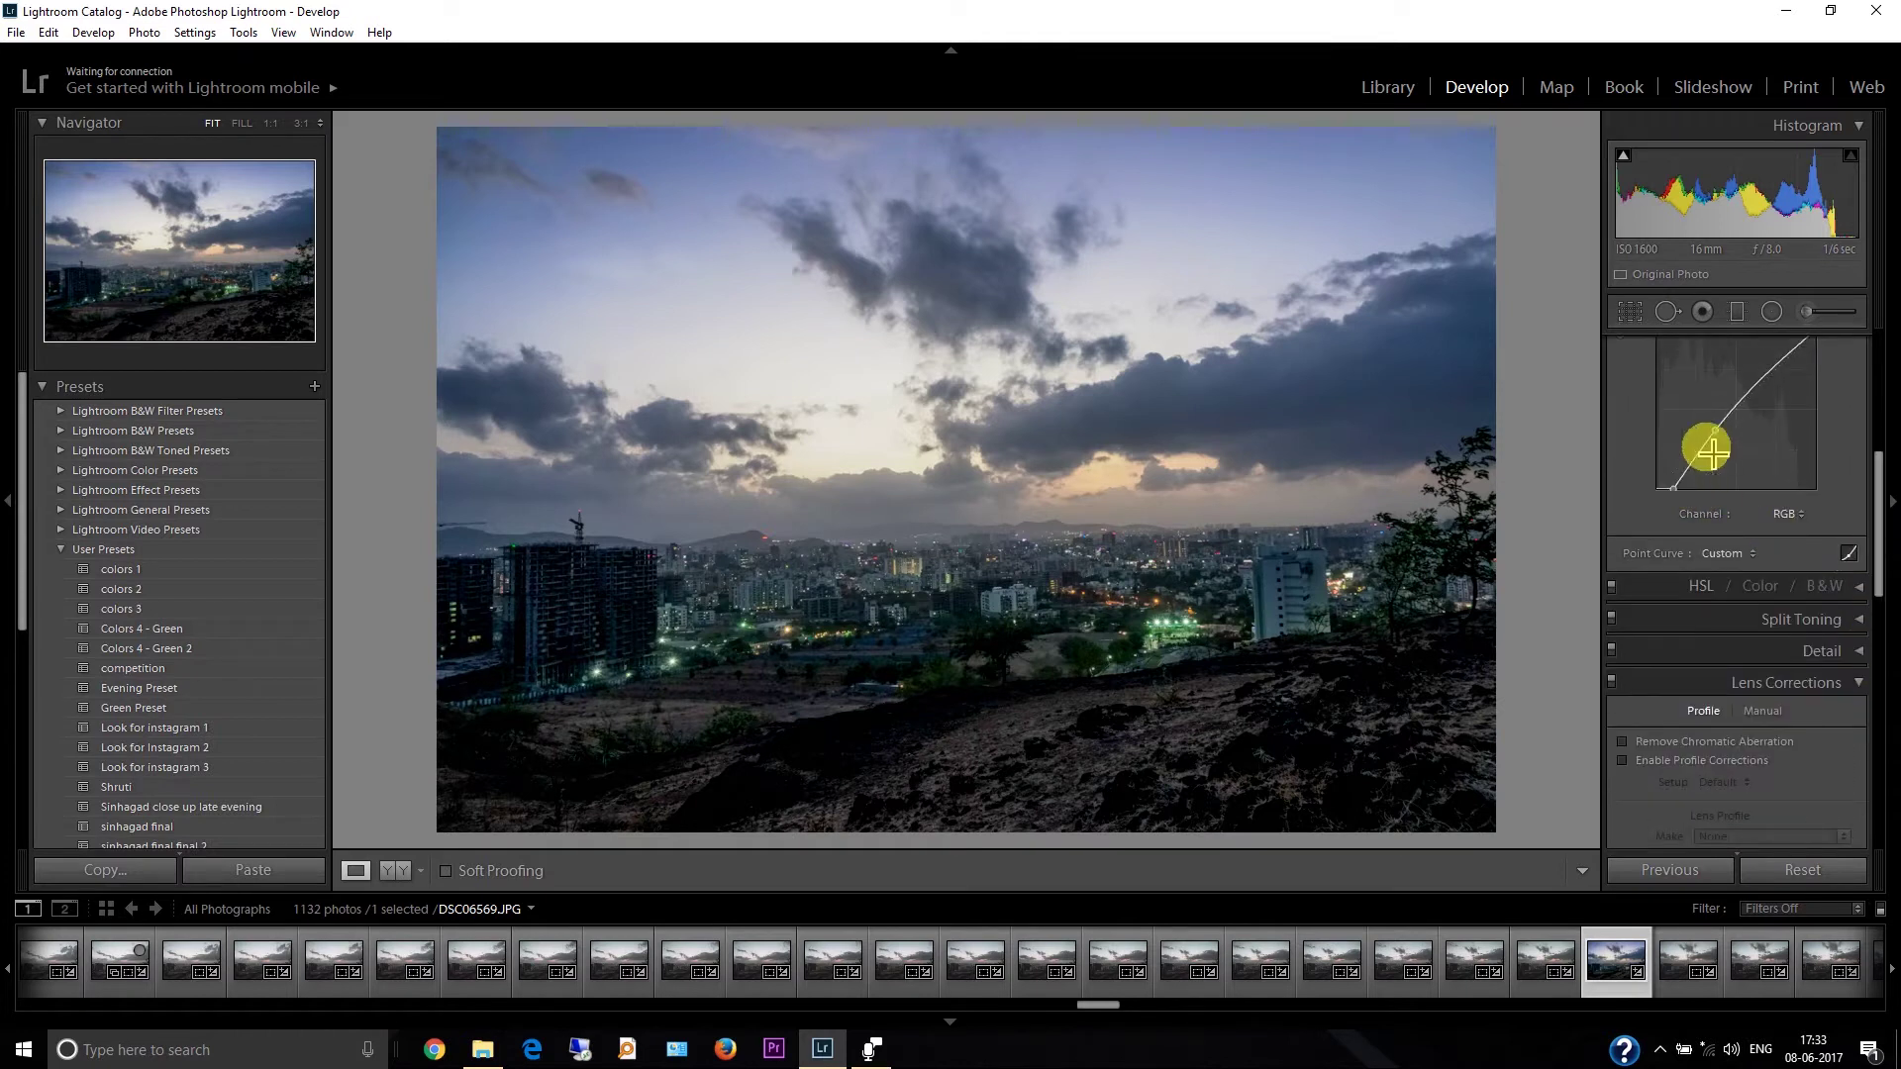
drag(1682, 492, 1671, 488)
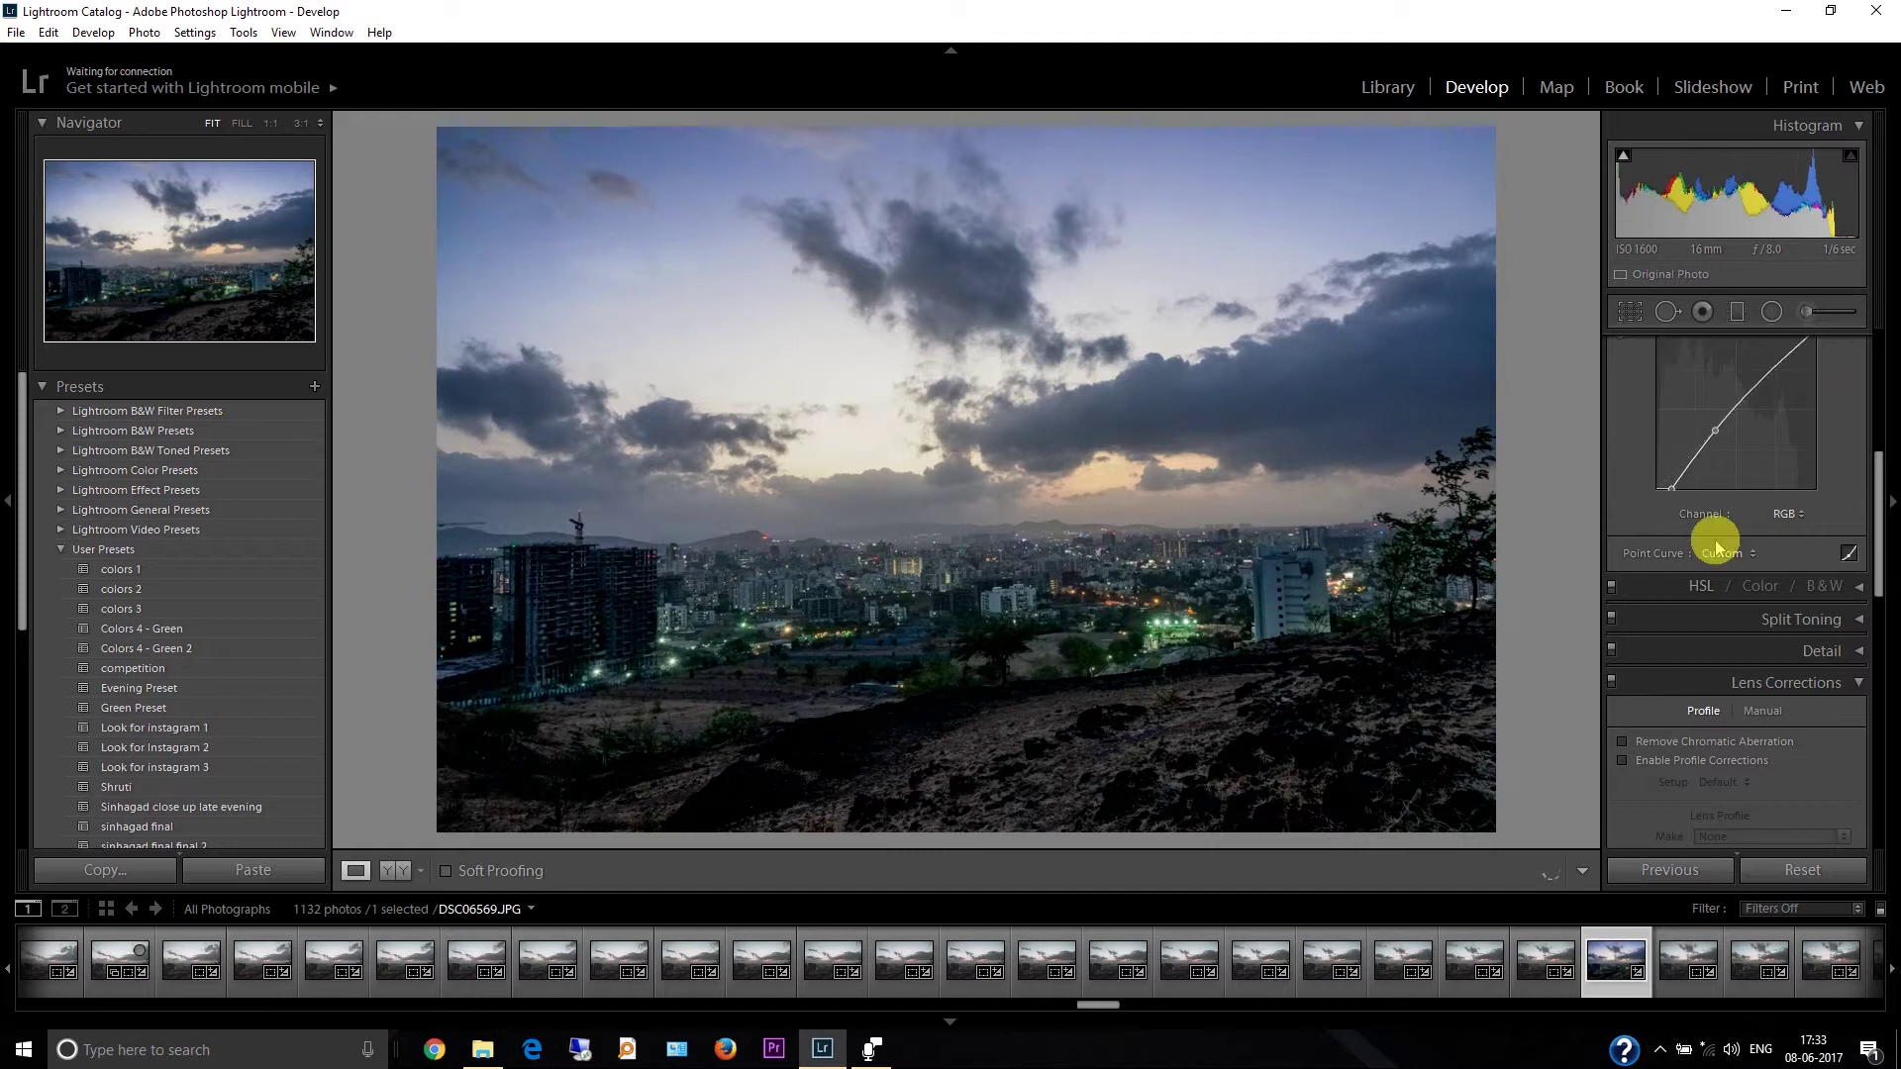
click(1856, 588)
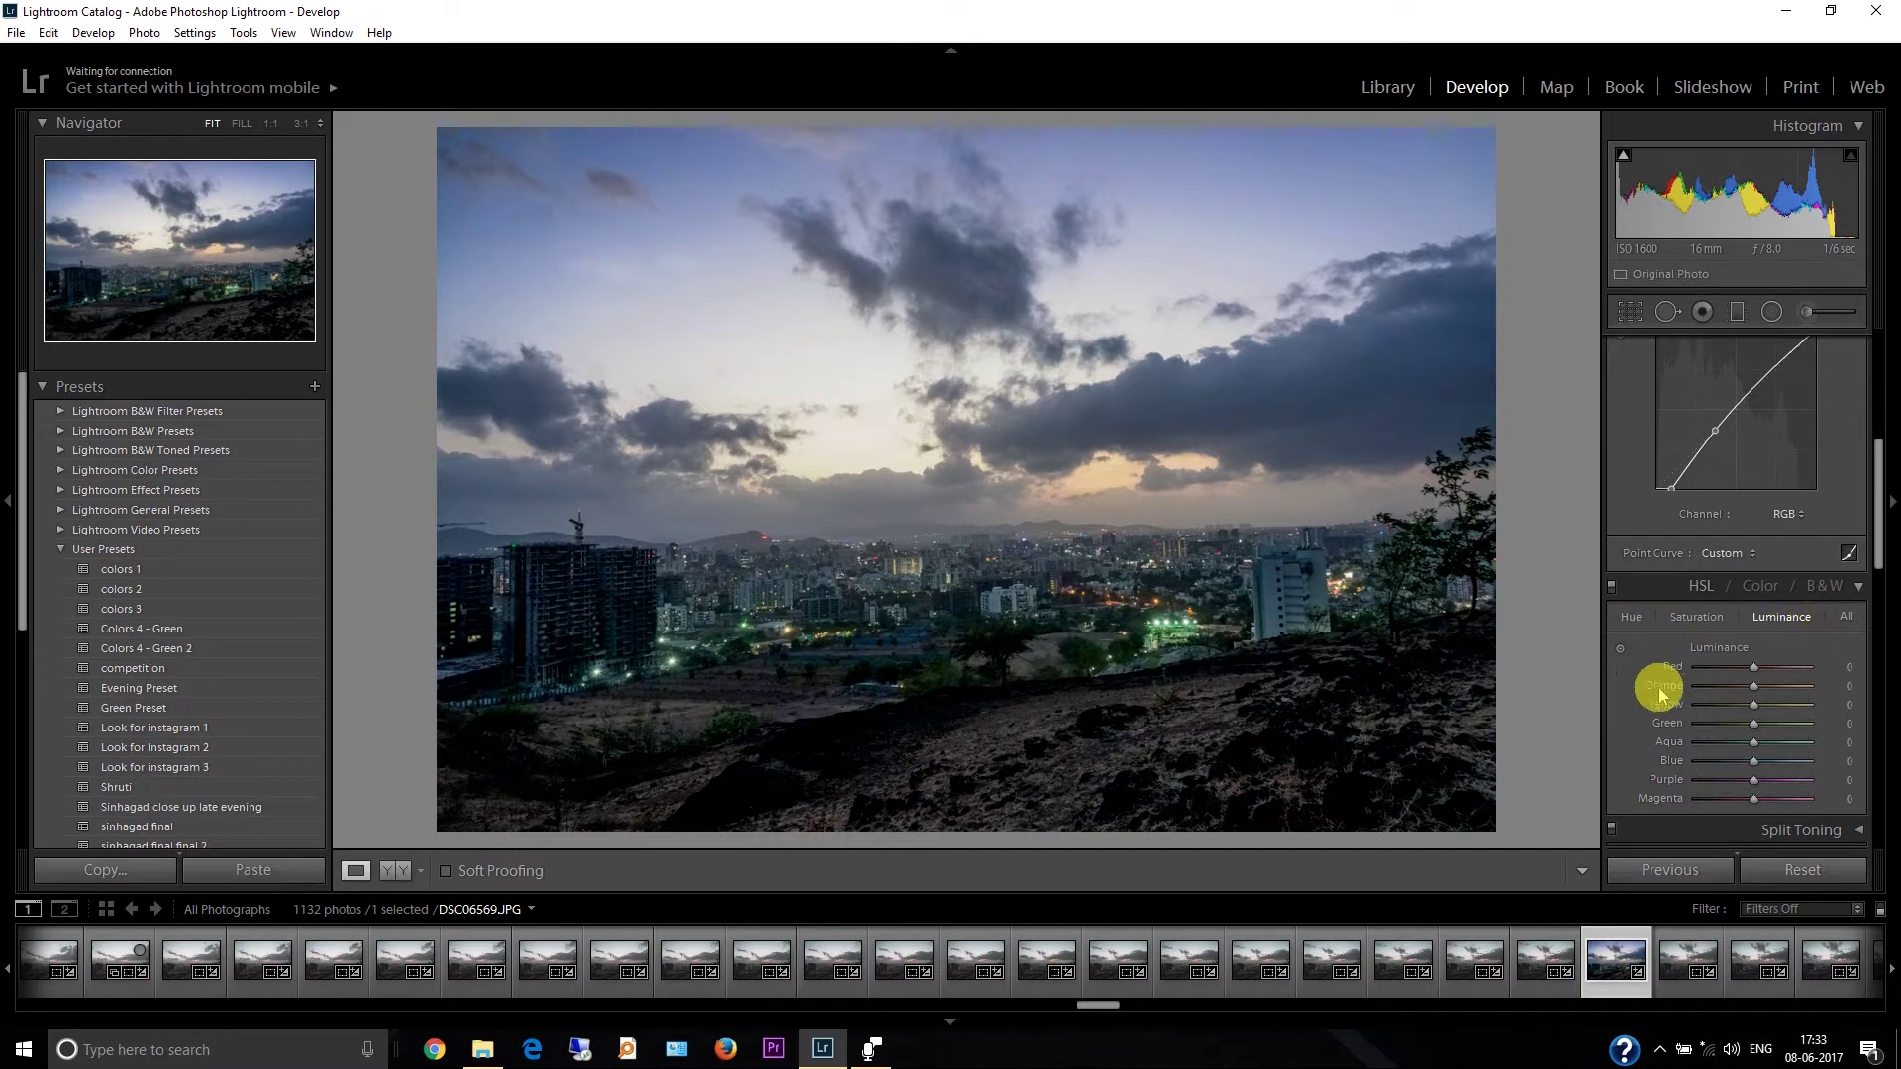
In the HSL Hue tab, shift Blue to −47 and Aqua to −27
click(1633, 623)
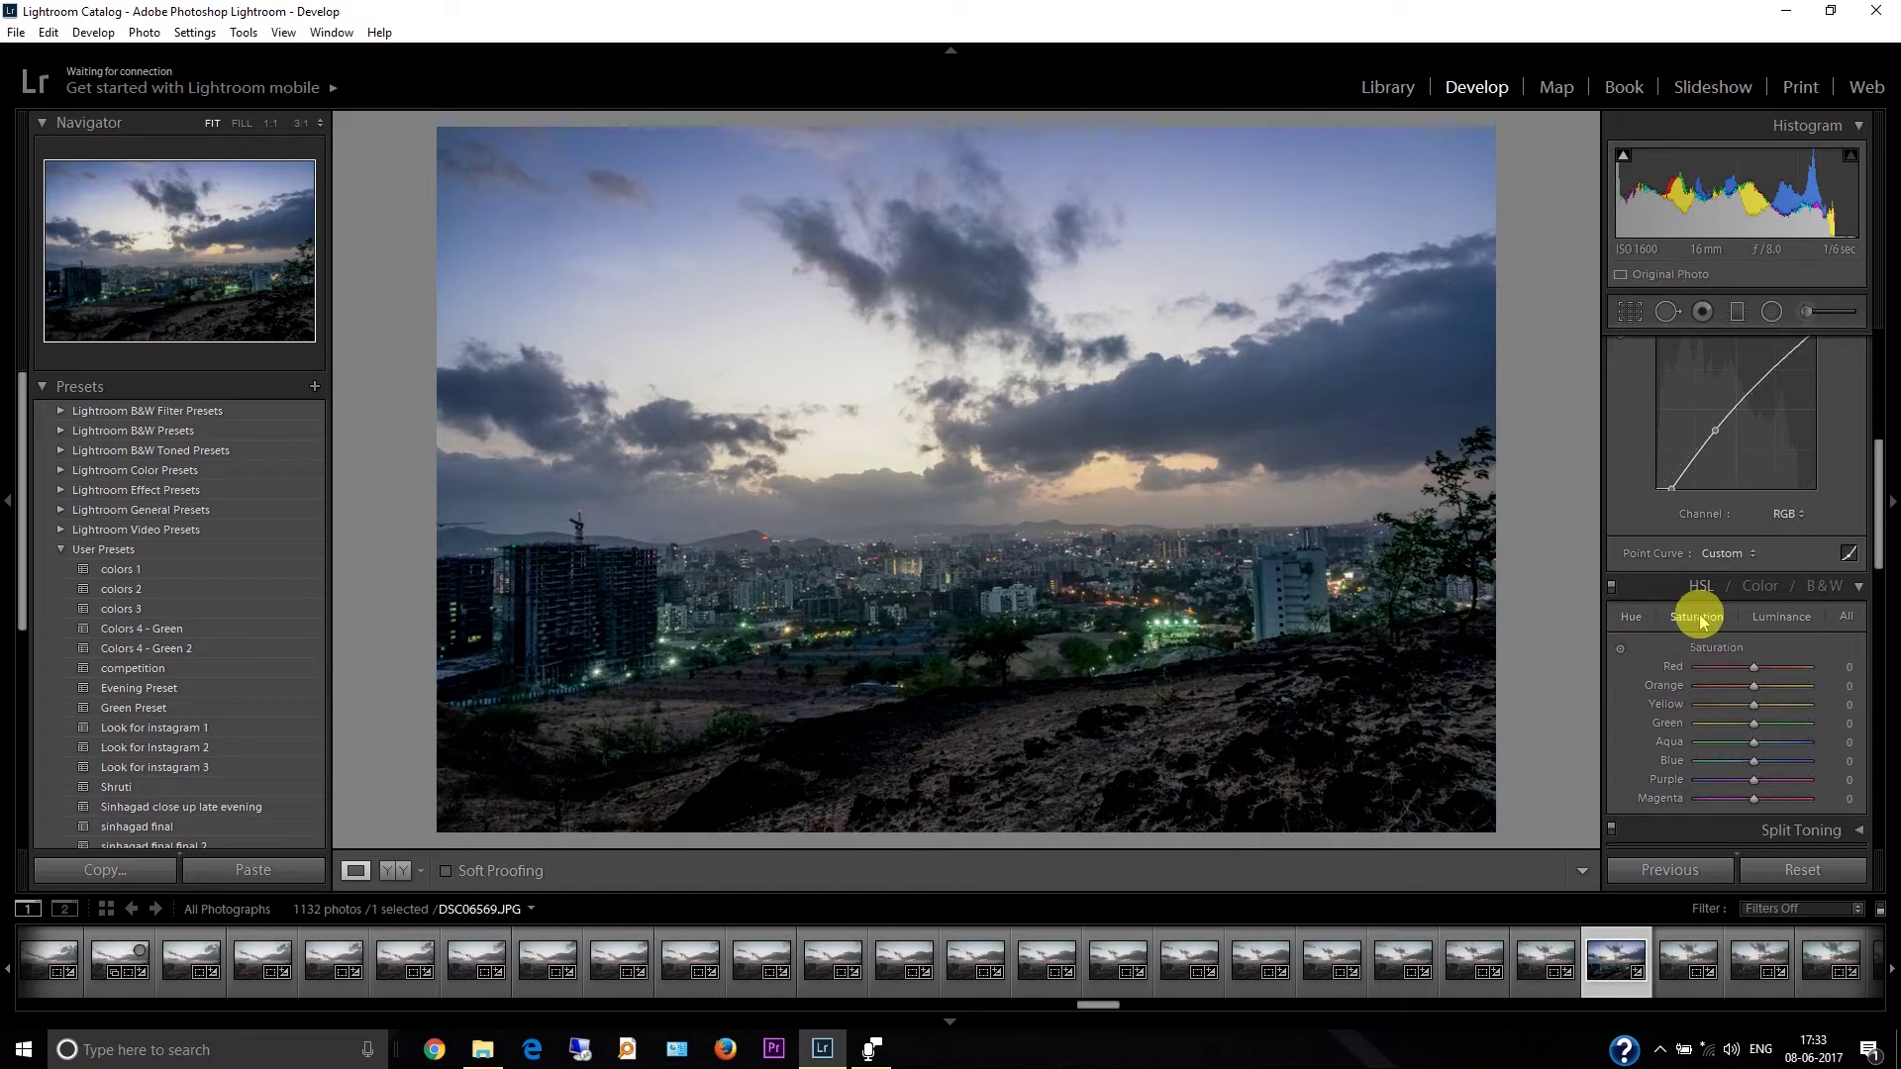
click(1785, 618)
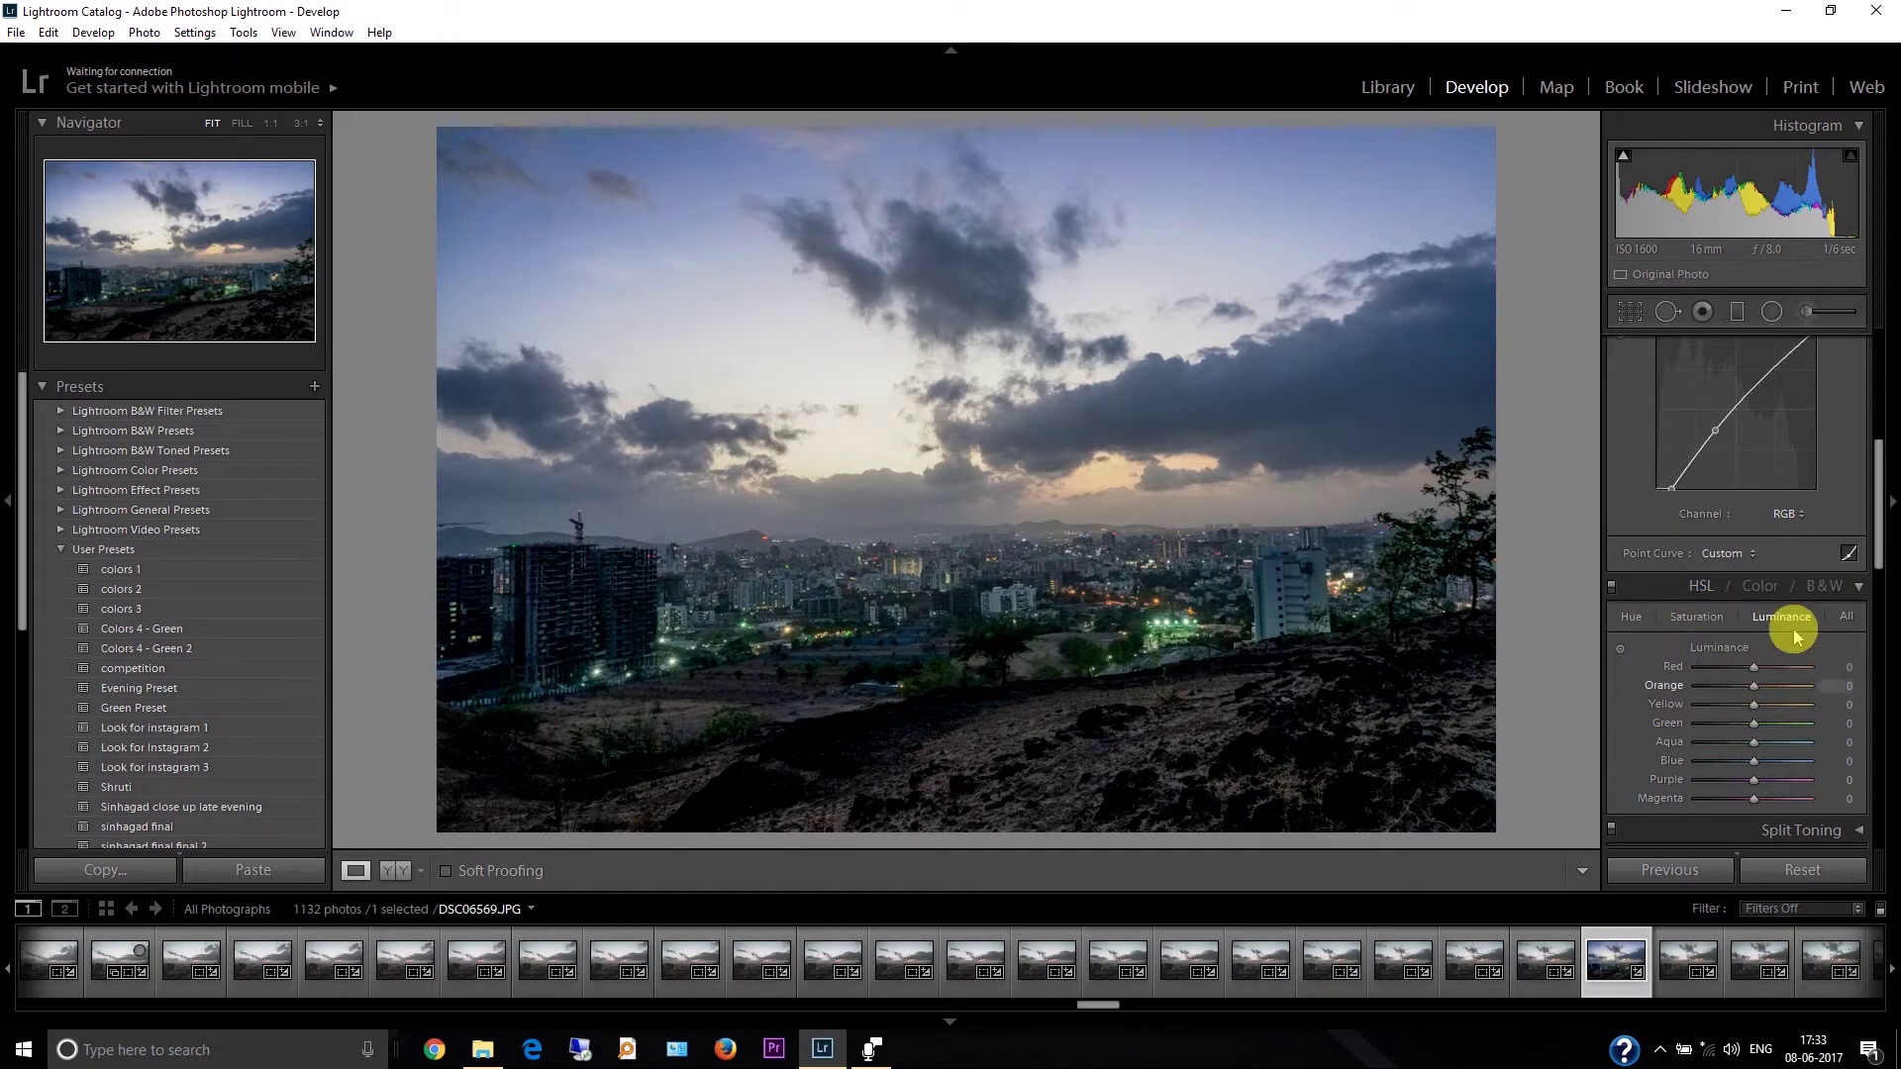
click(1630, 618)
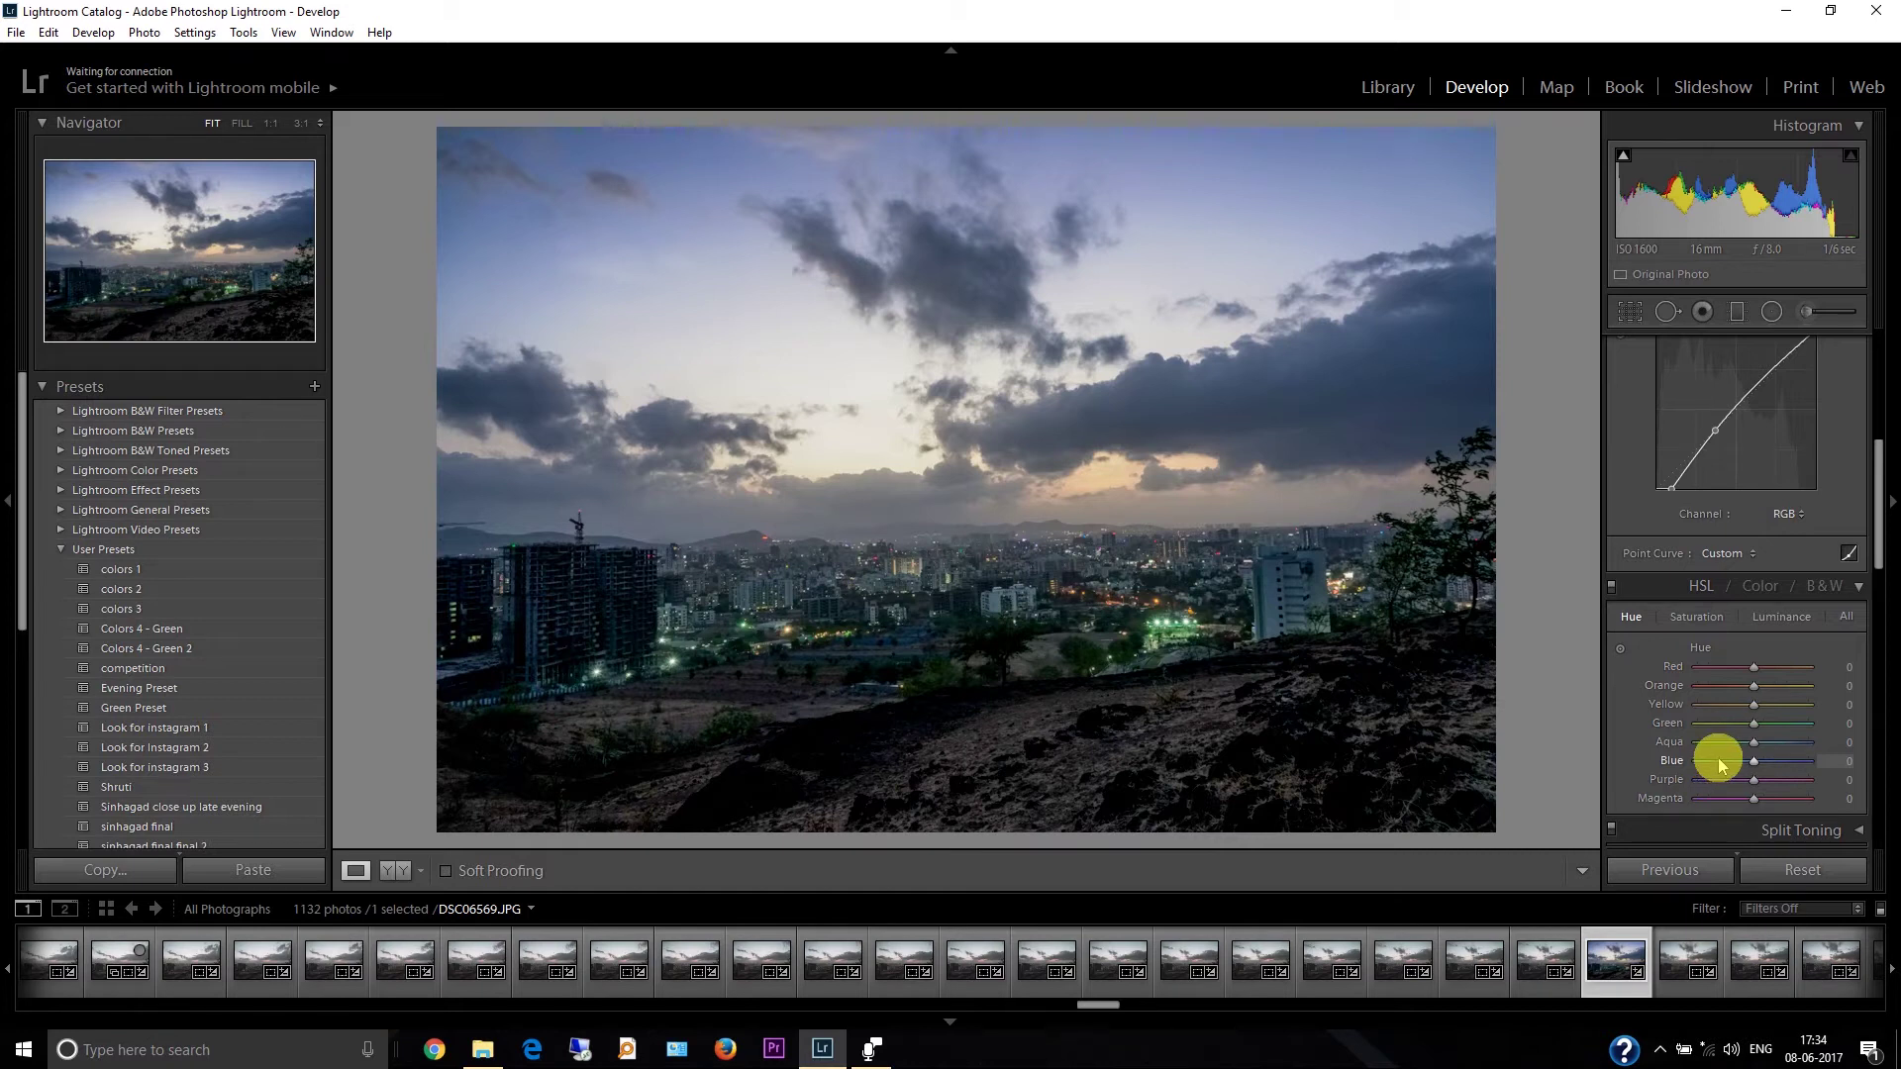
drag(1719, 763, 1729, 768)
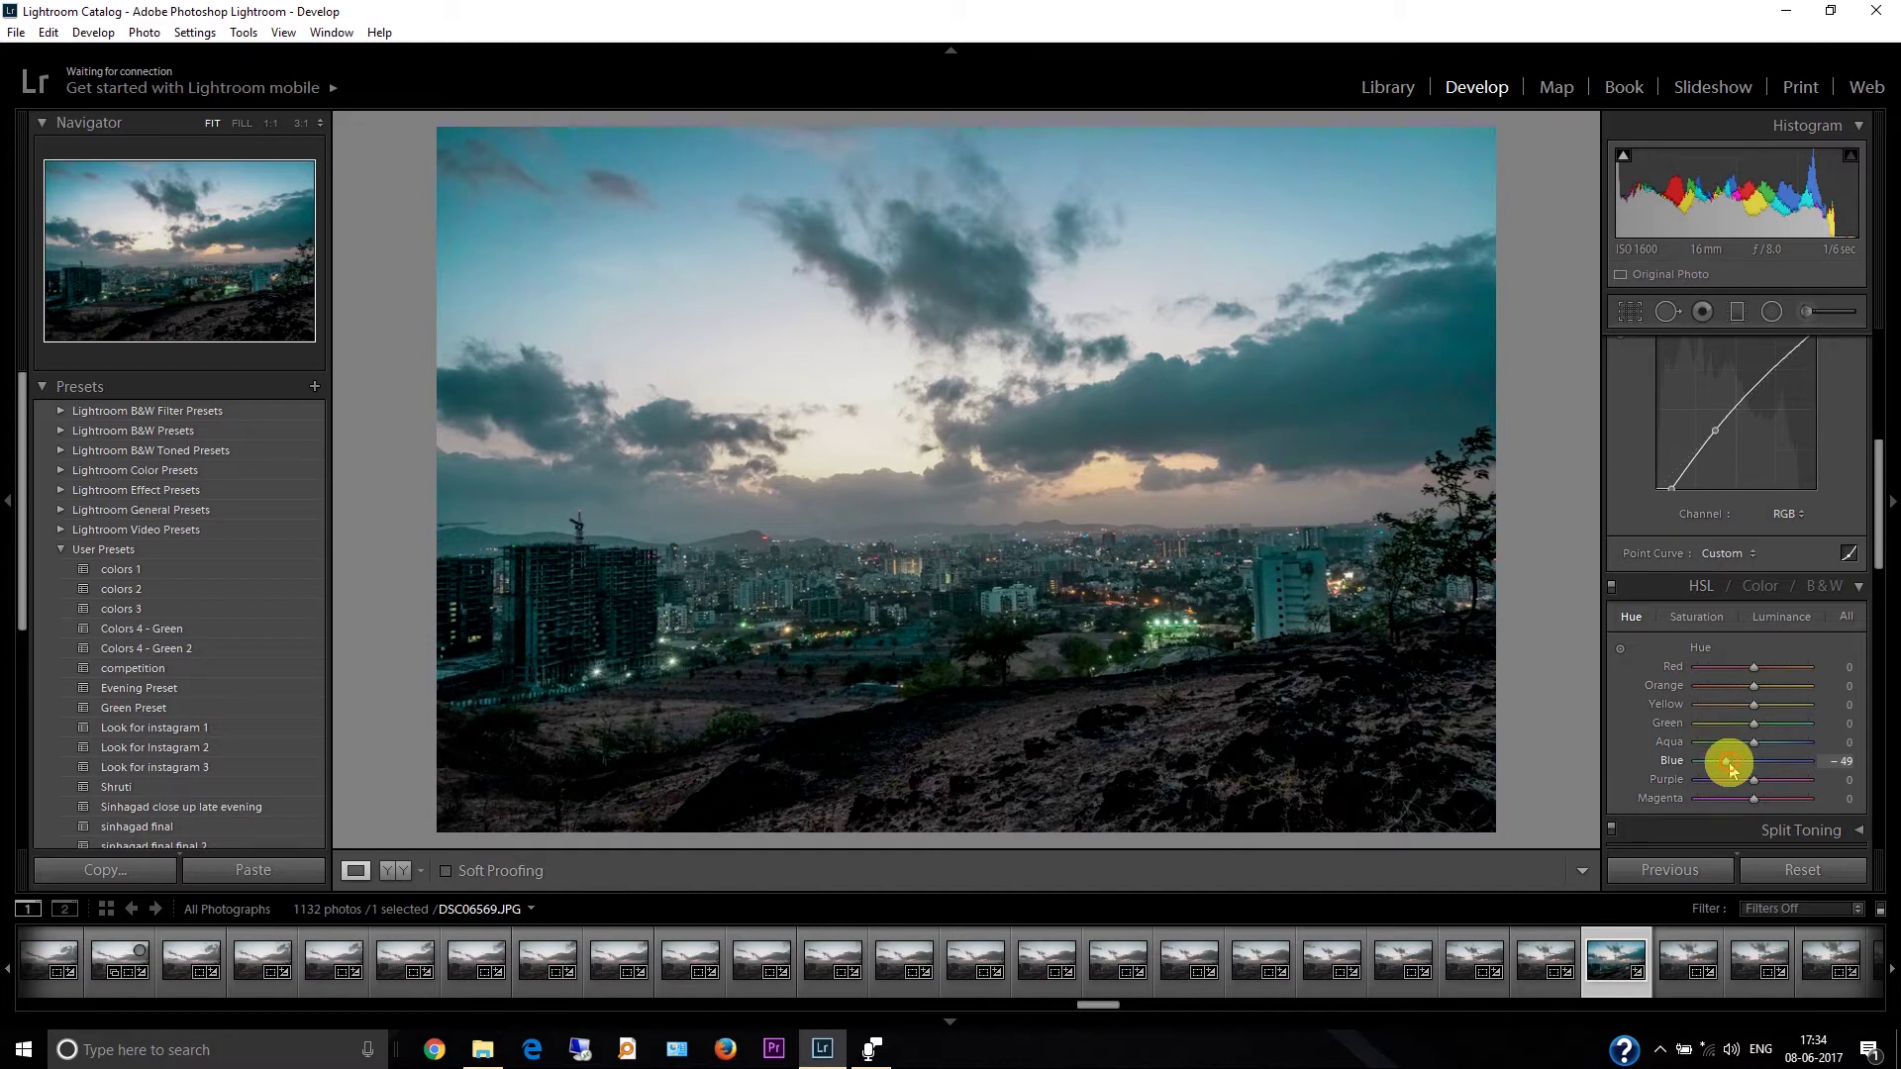
drag(1730, 772, 1730, 768)
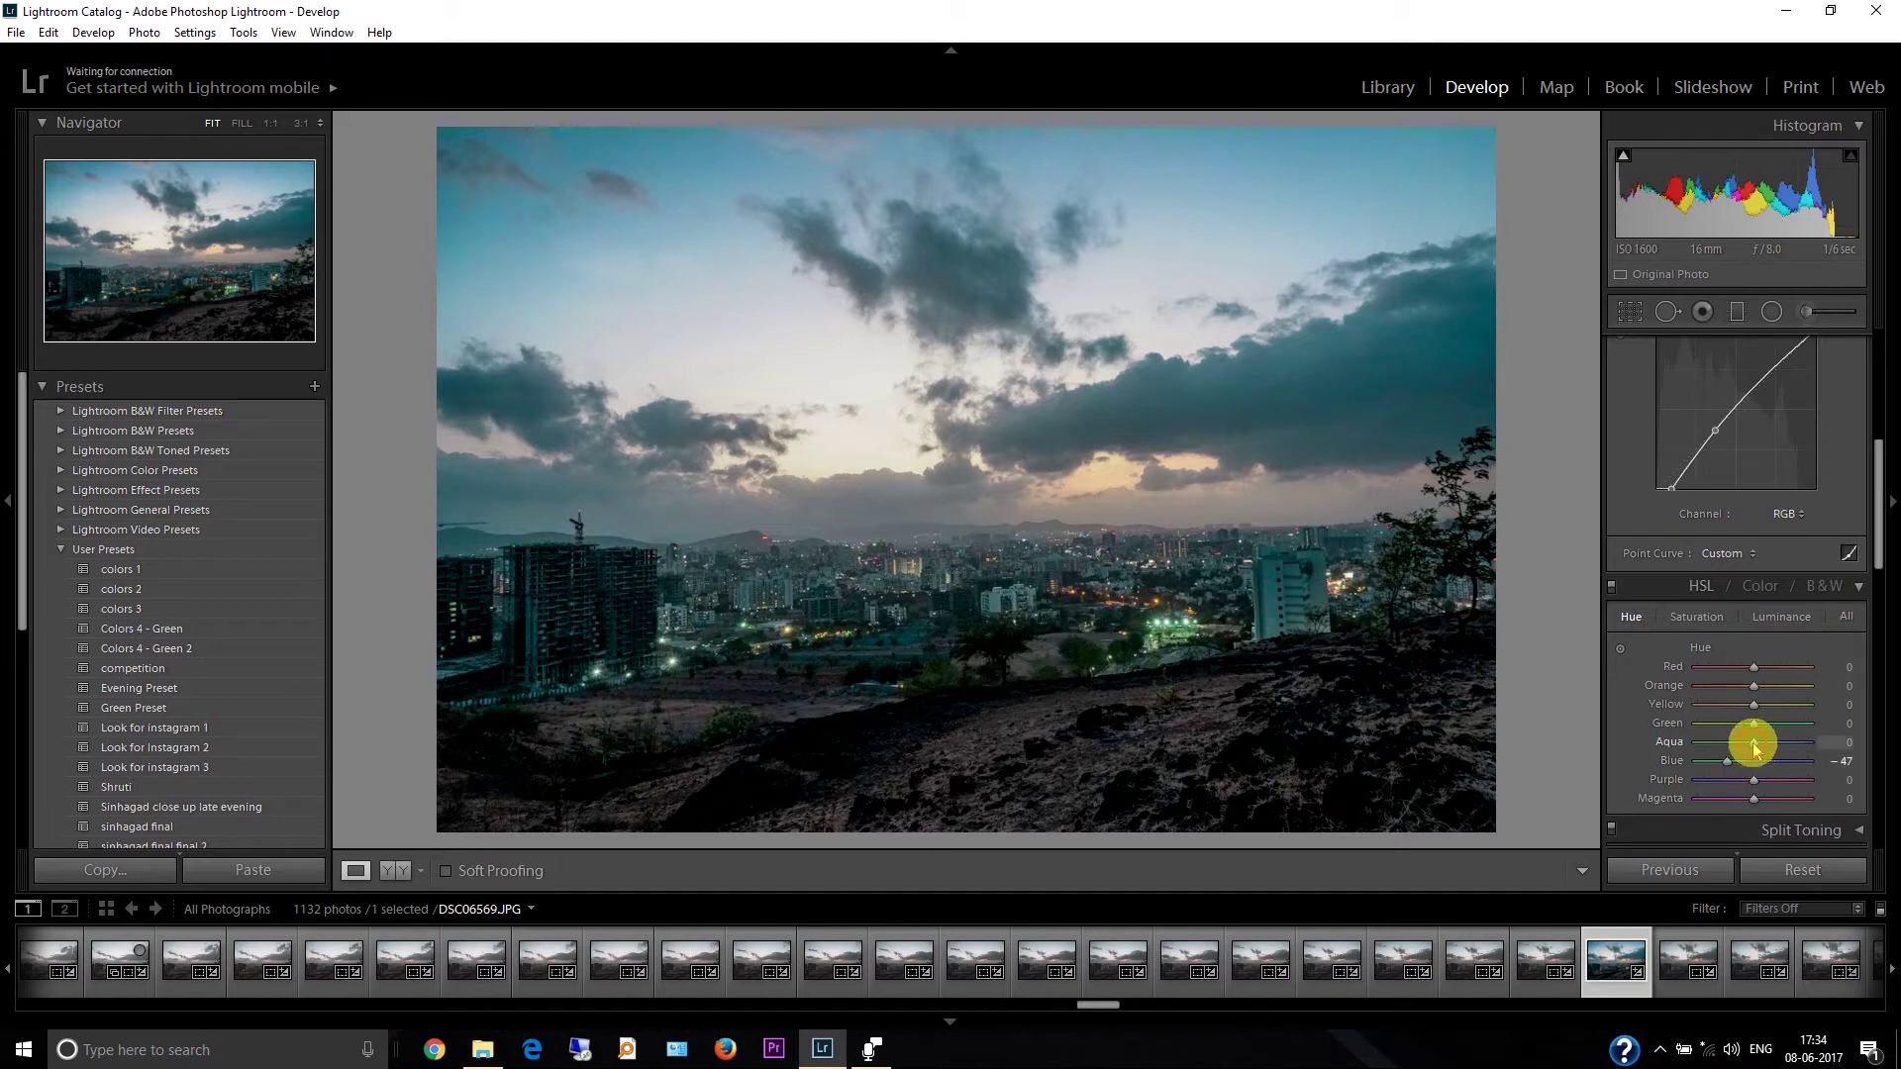
drag(1754, 749, 1741, 754)
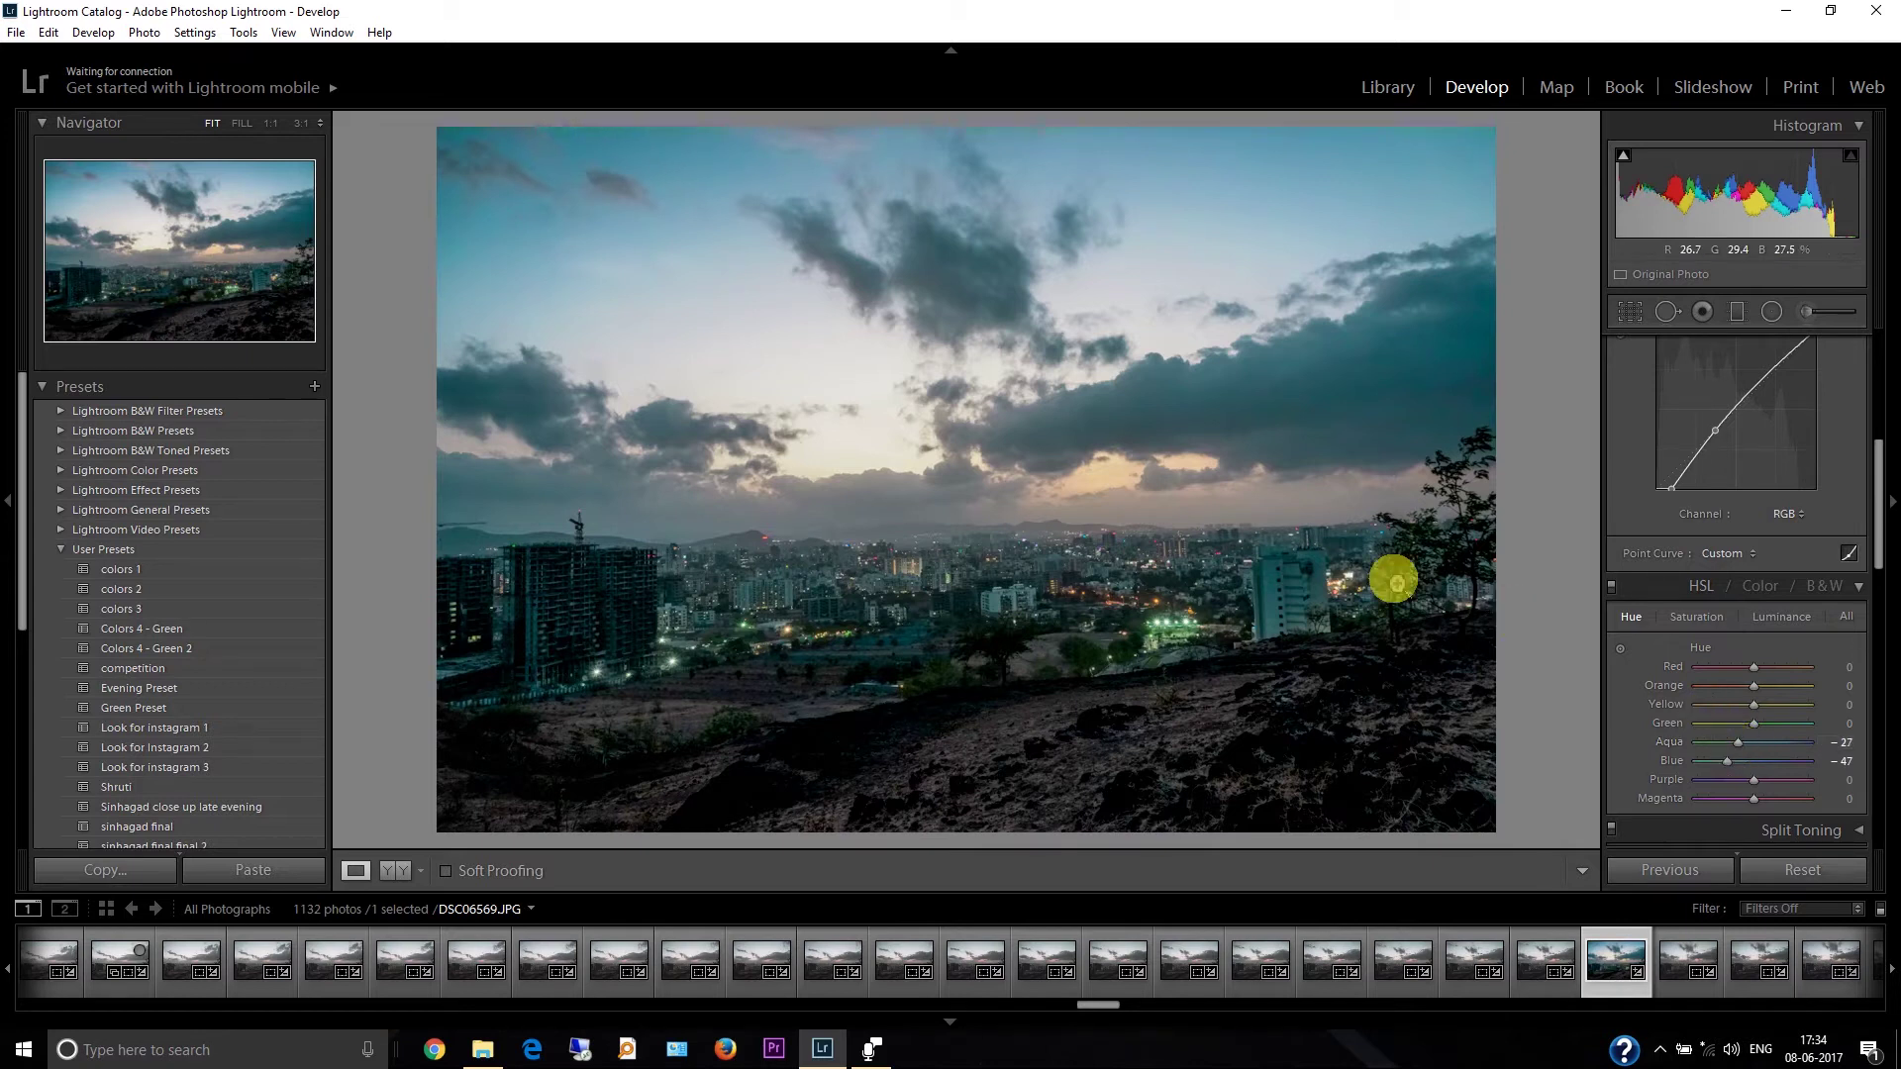
Toggle HSL off and on to compare, then set hues Green −100, Yellow −86, Orange −43
click(1611, 590)
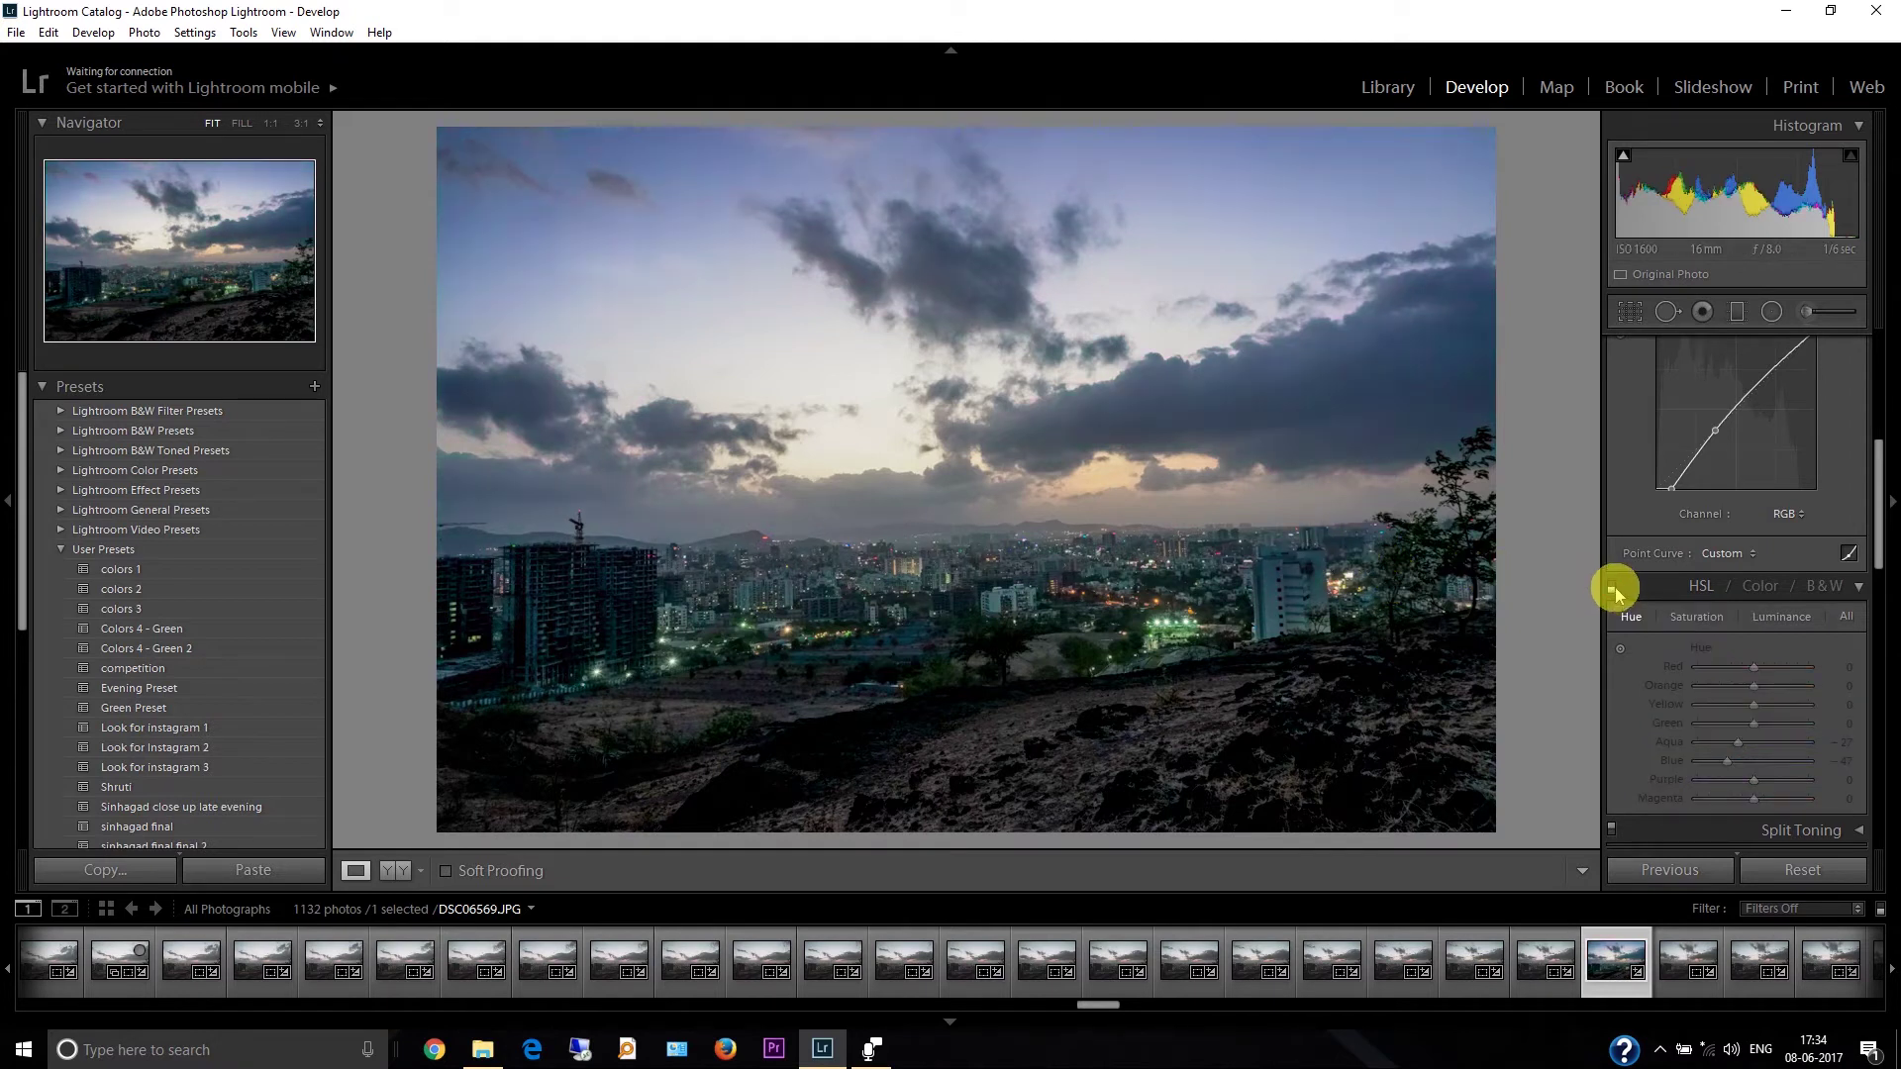
click(1613, 588)
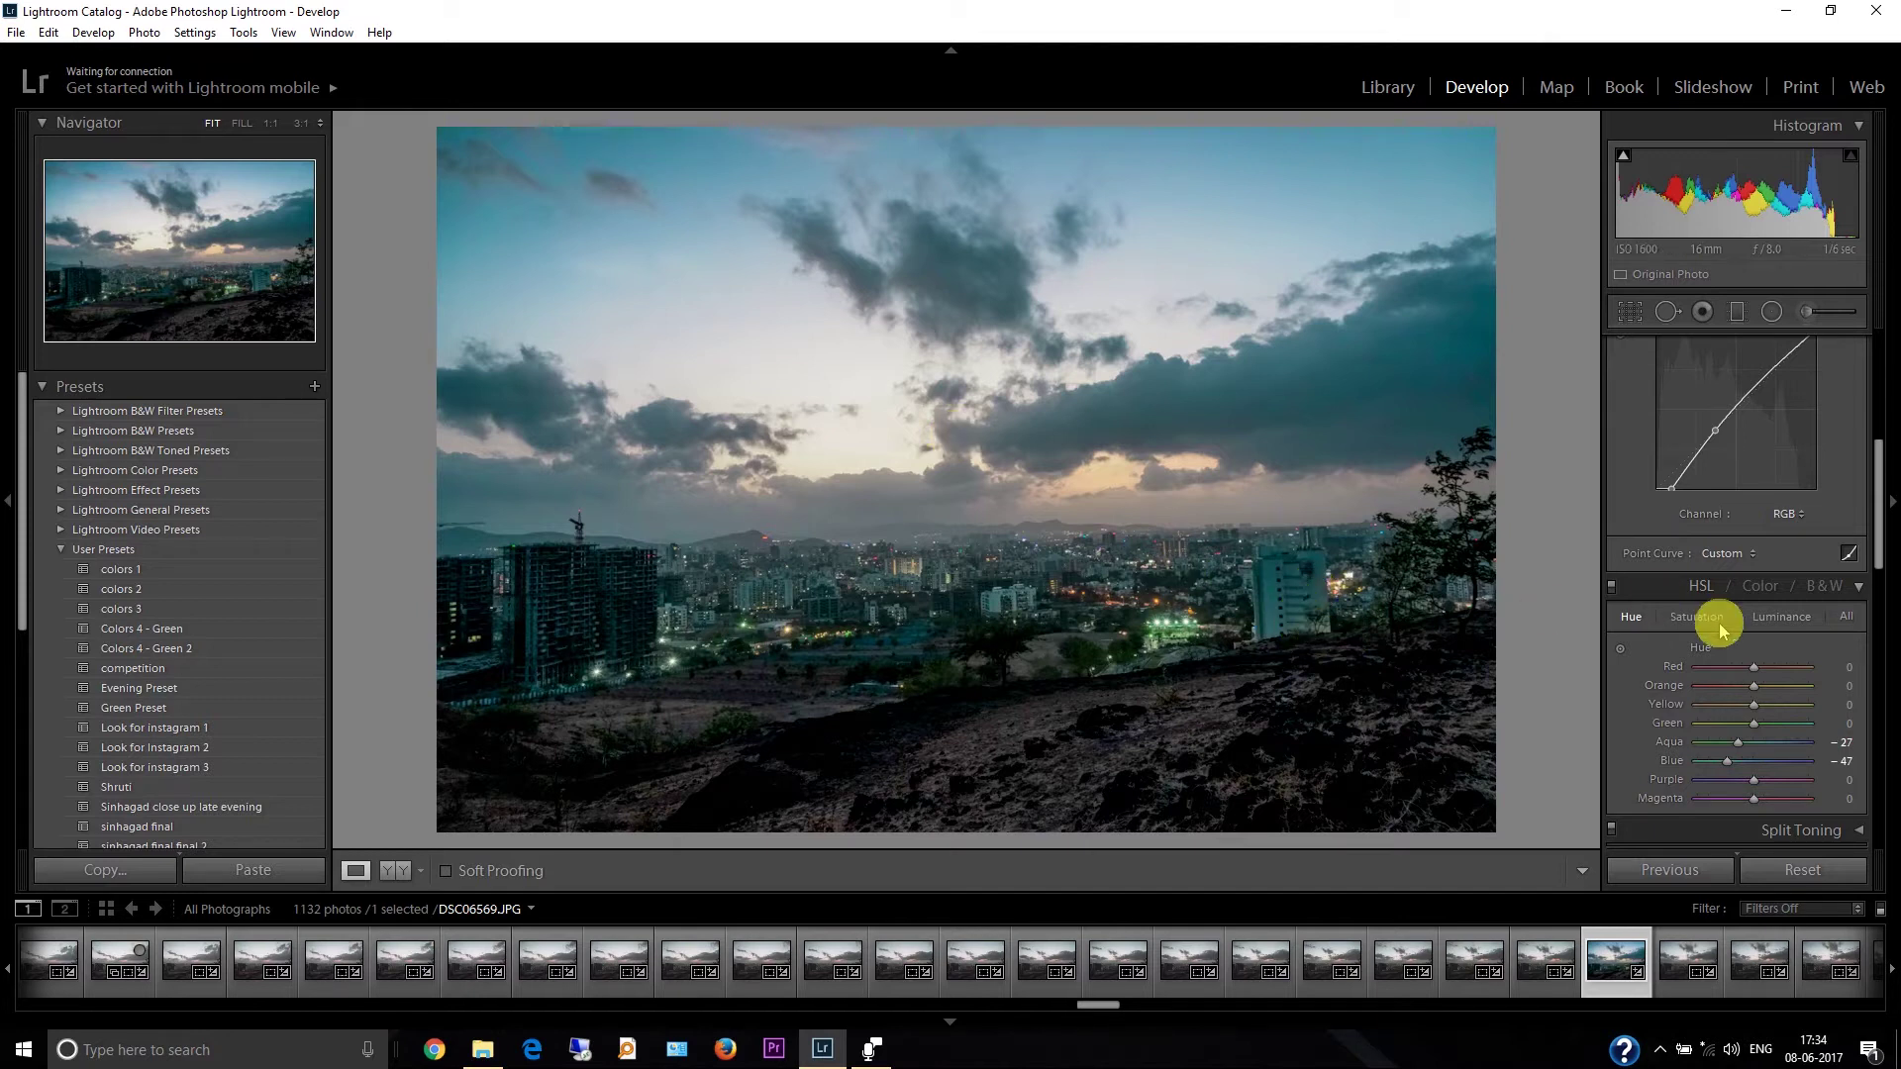
drag(1762, 726, 1710, 703)
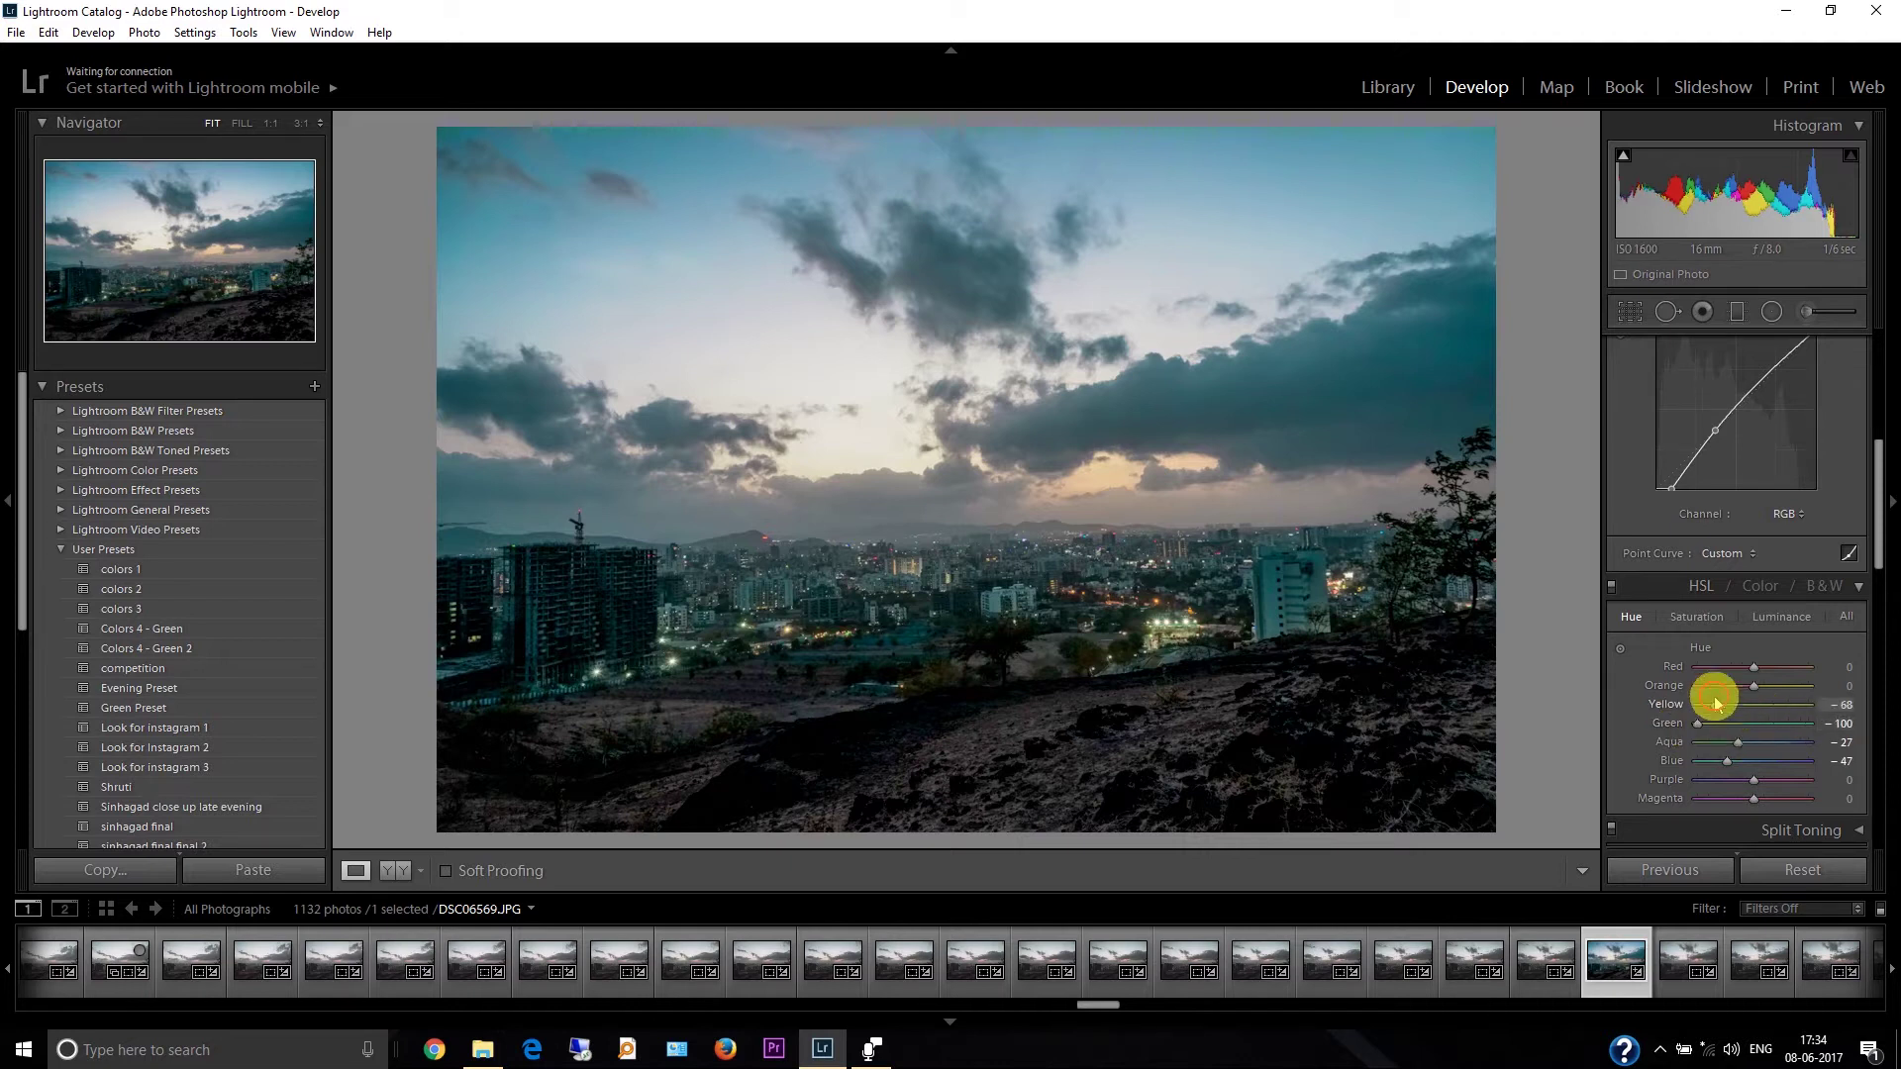
click(1753, 685)
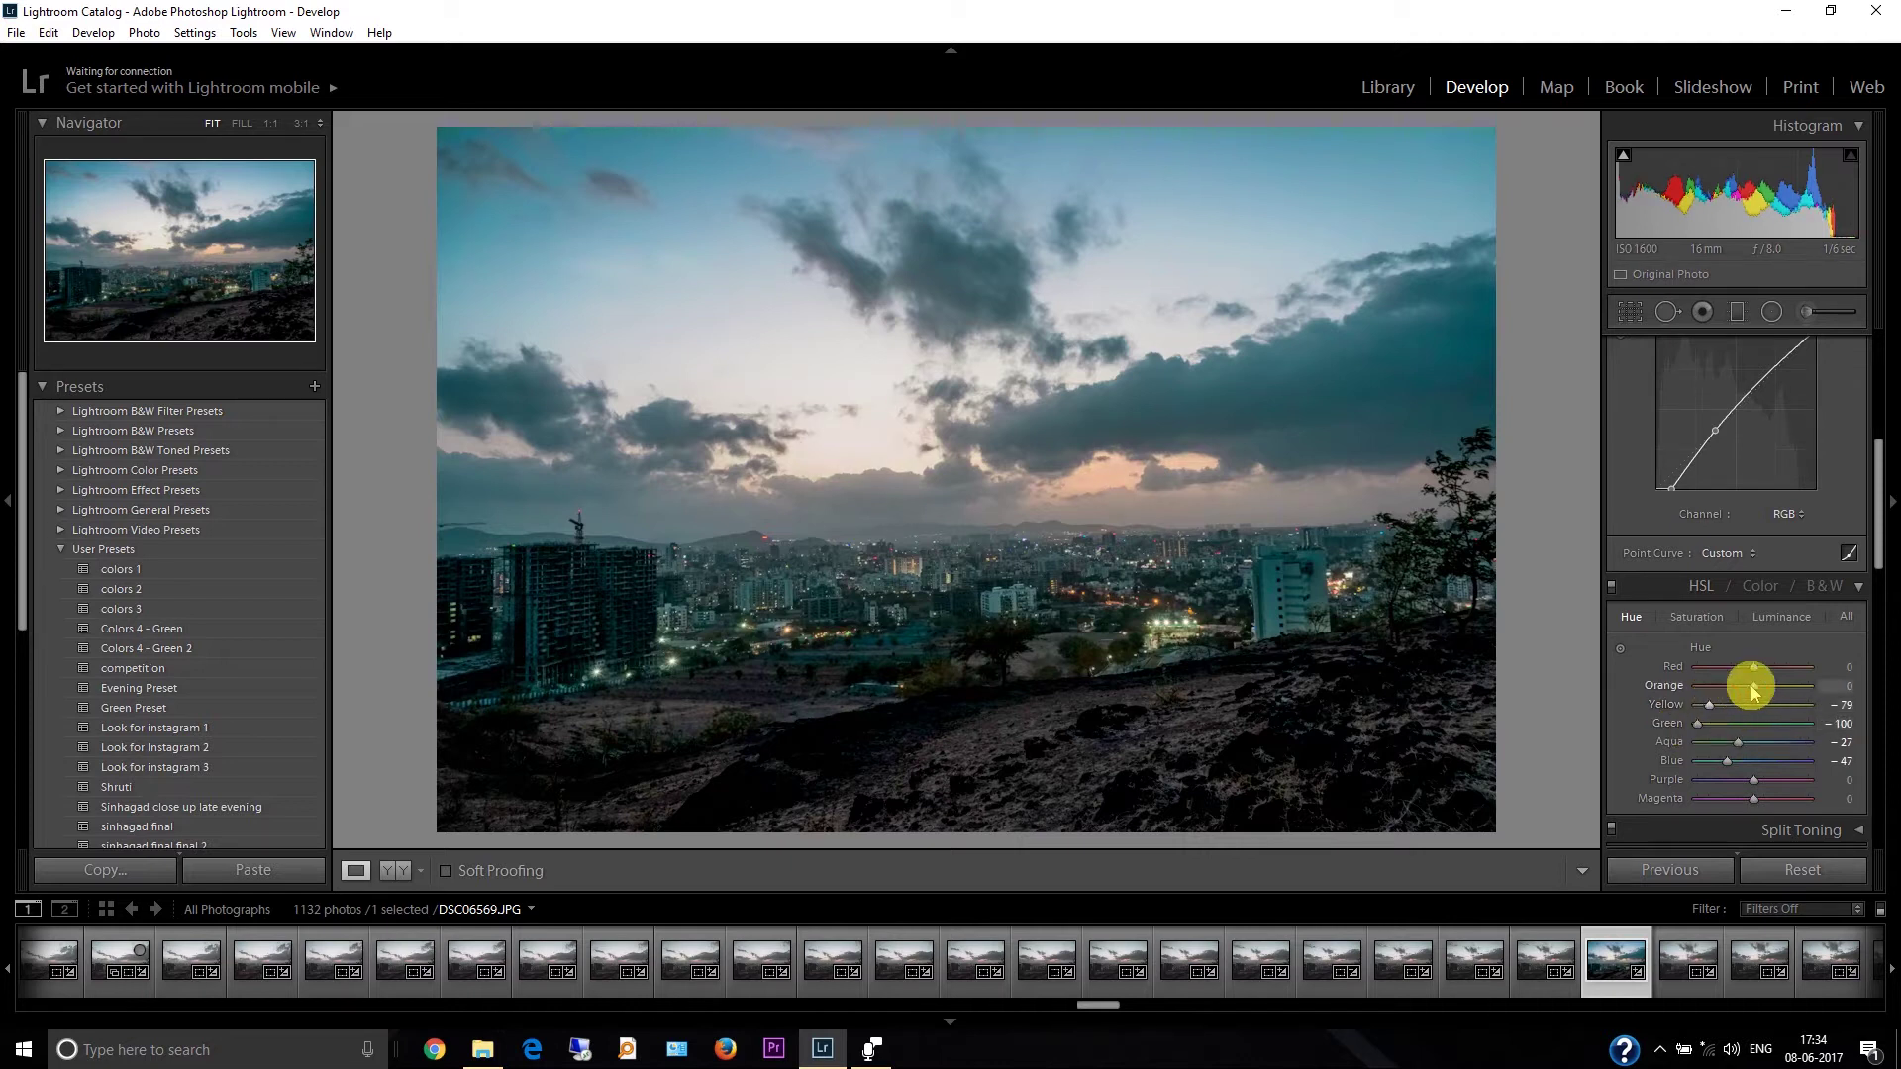
drag(1754, 690, 1734, 690)
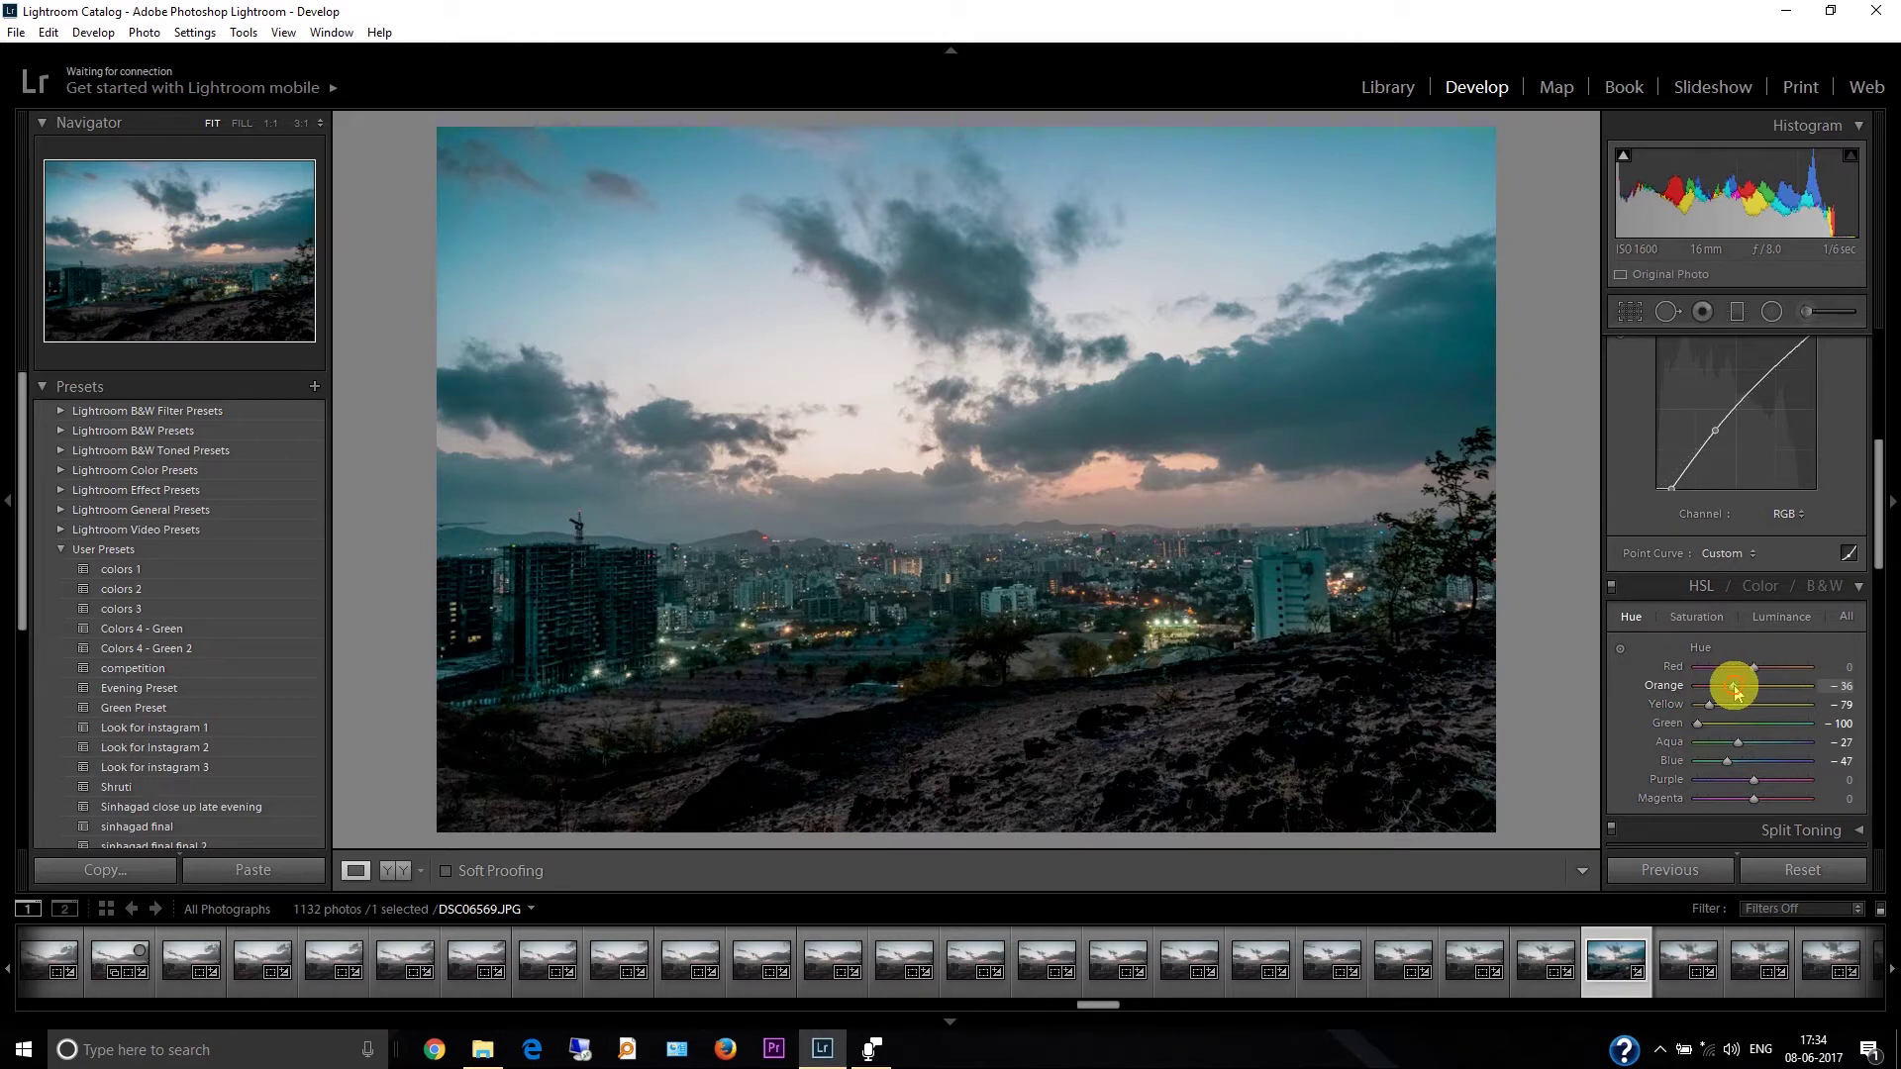
drag(1734, 691, 1731, 701)
drag(1730, 700, 1727, 689)
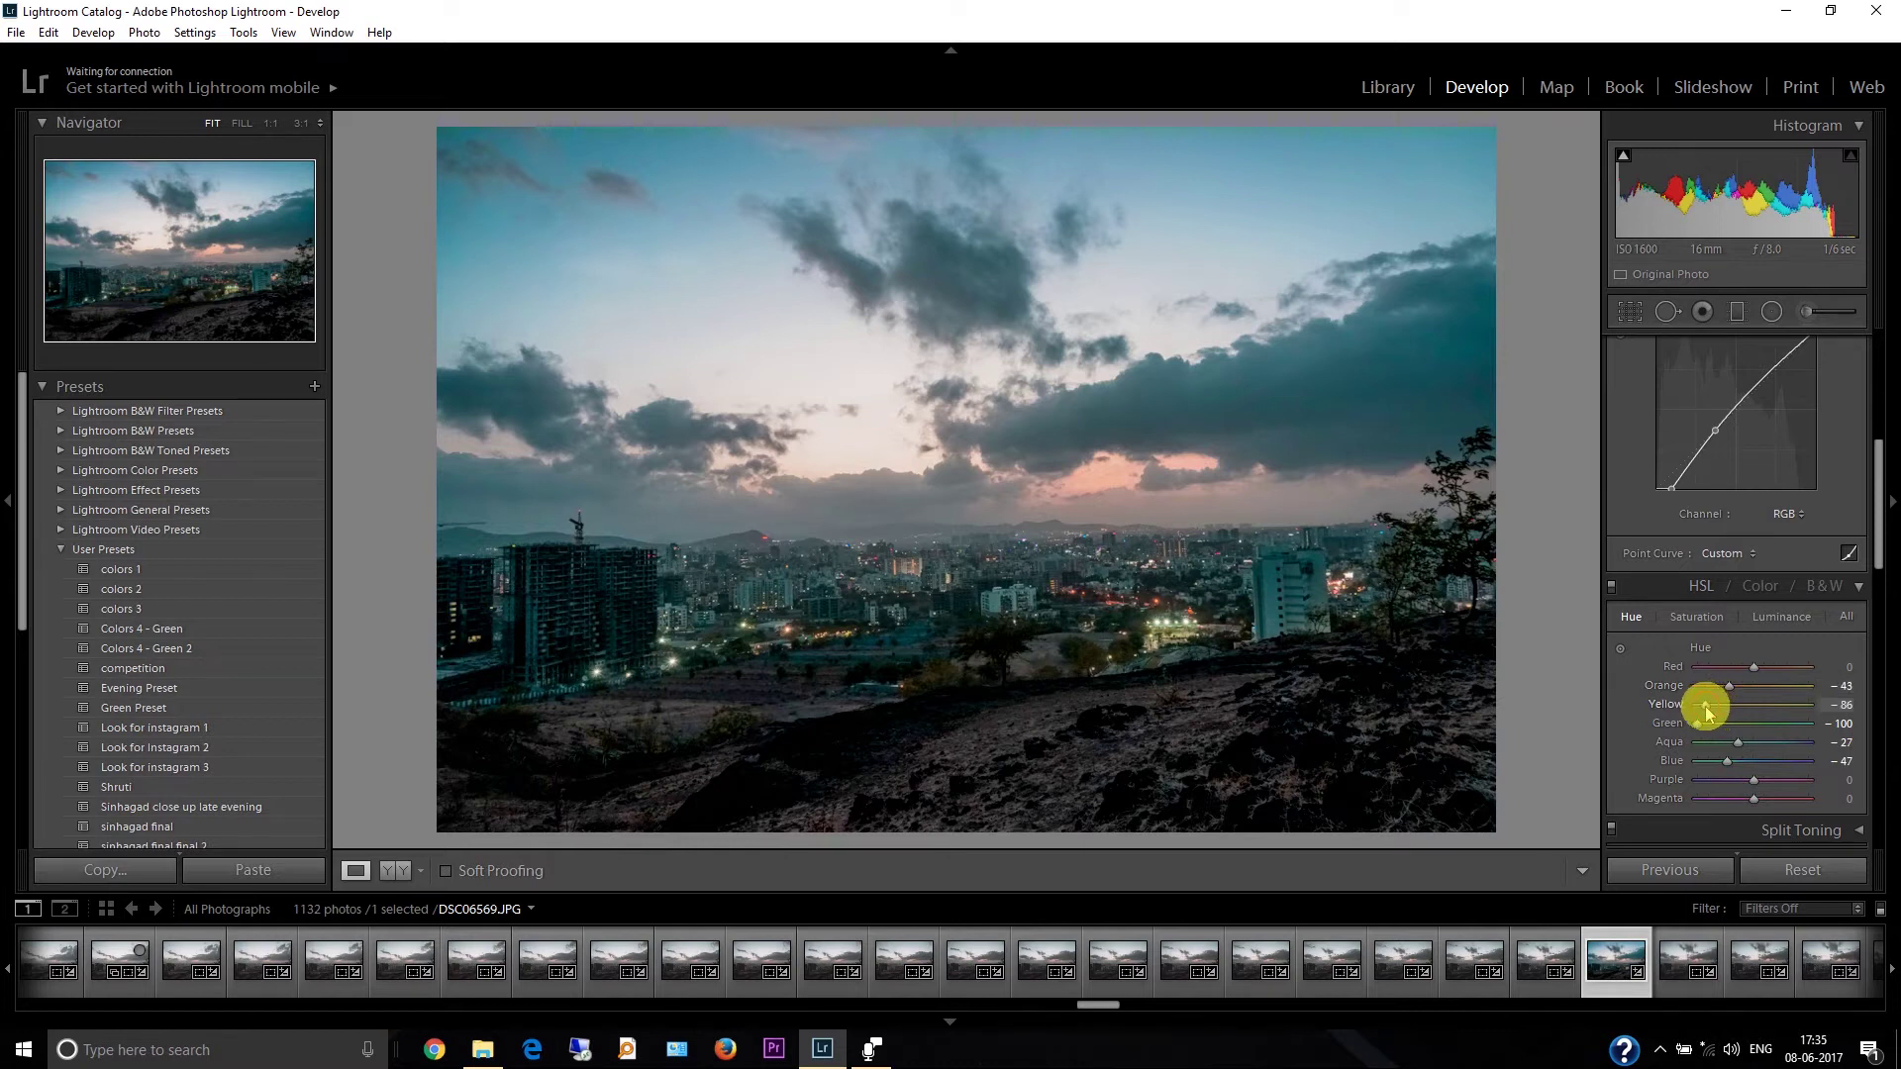
Set HSL saturation: Red +35, Orange +43, Yellow +35, Green −19, Aqua −45, Blue −24
click(1612, 587)
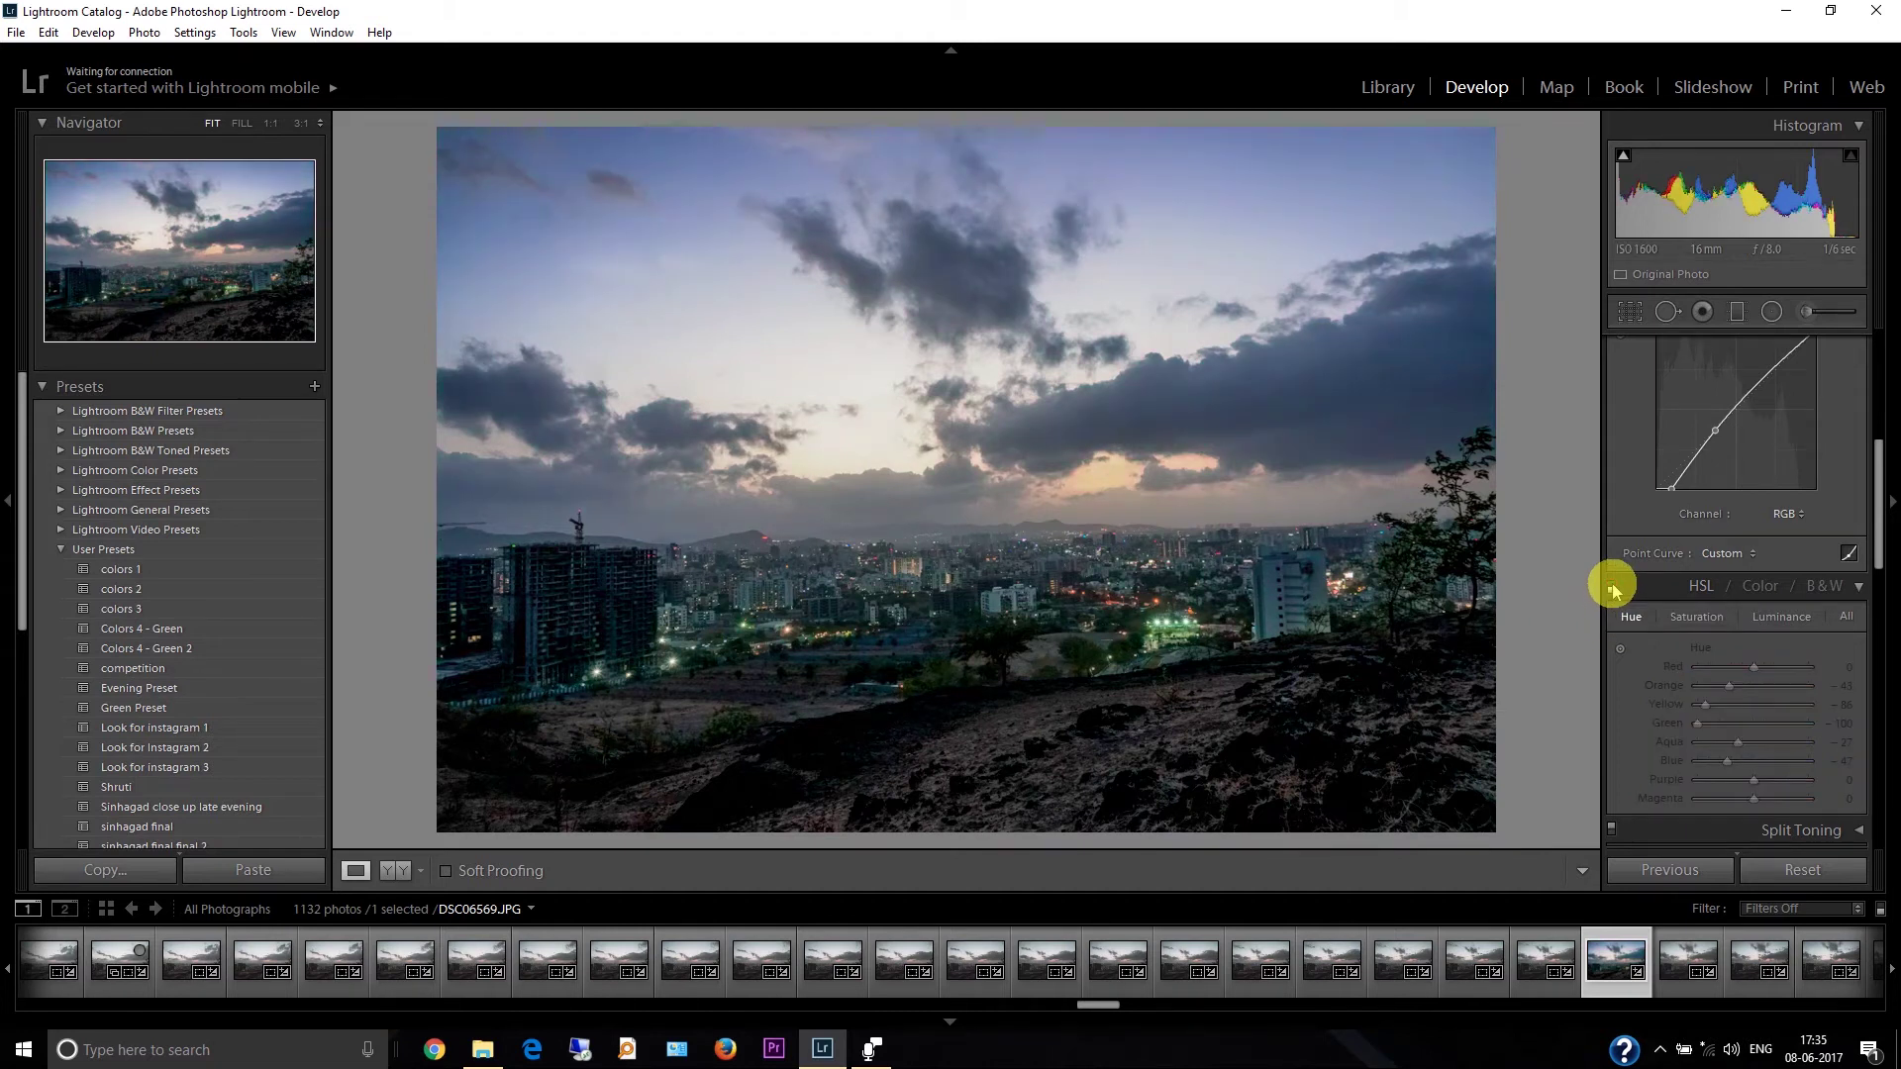
click(1612, 587)
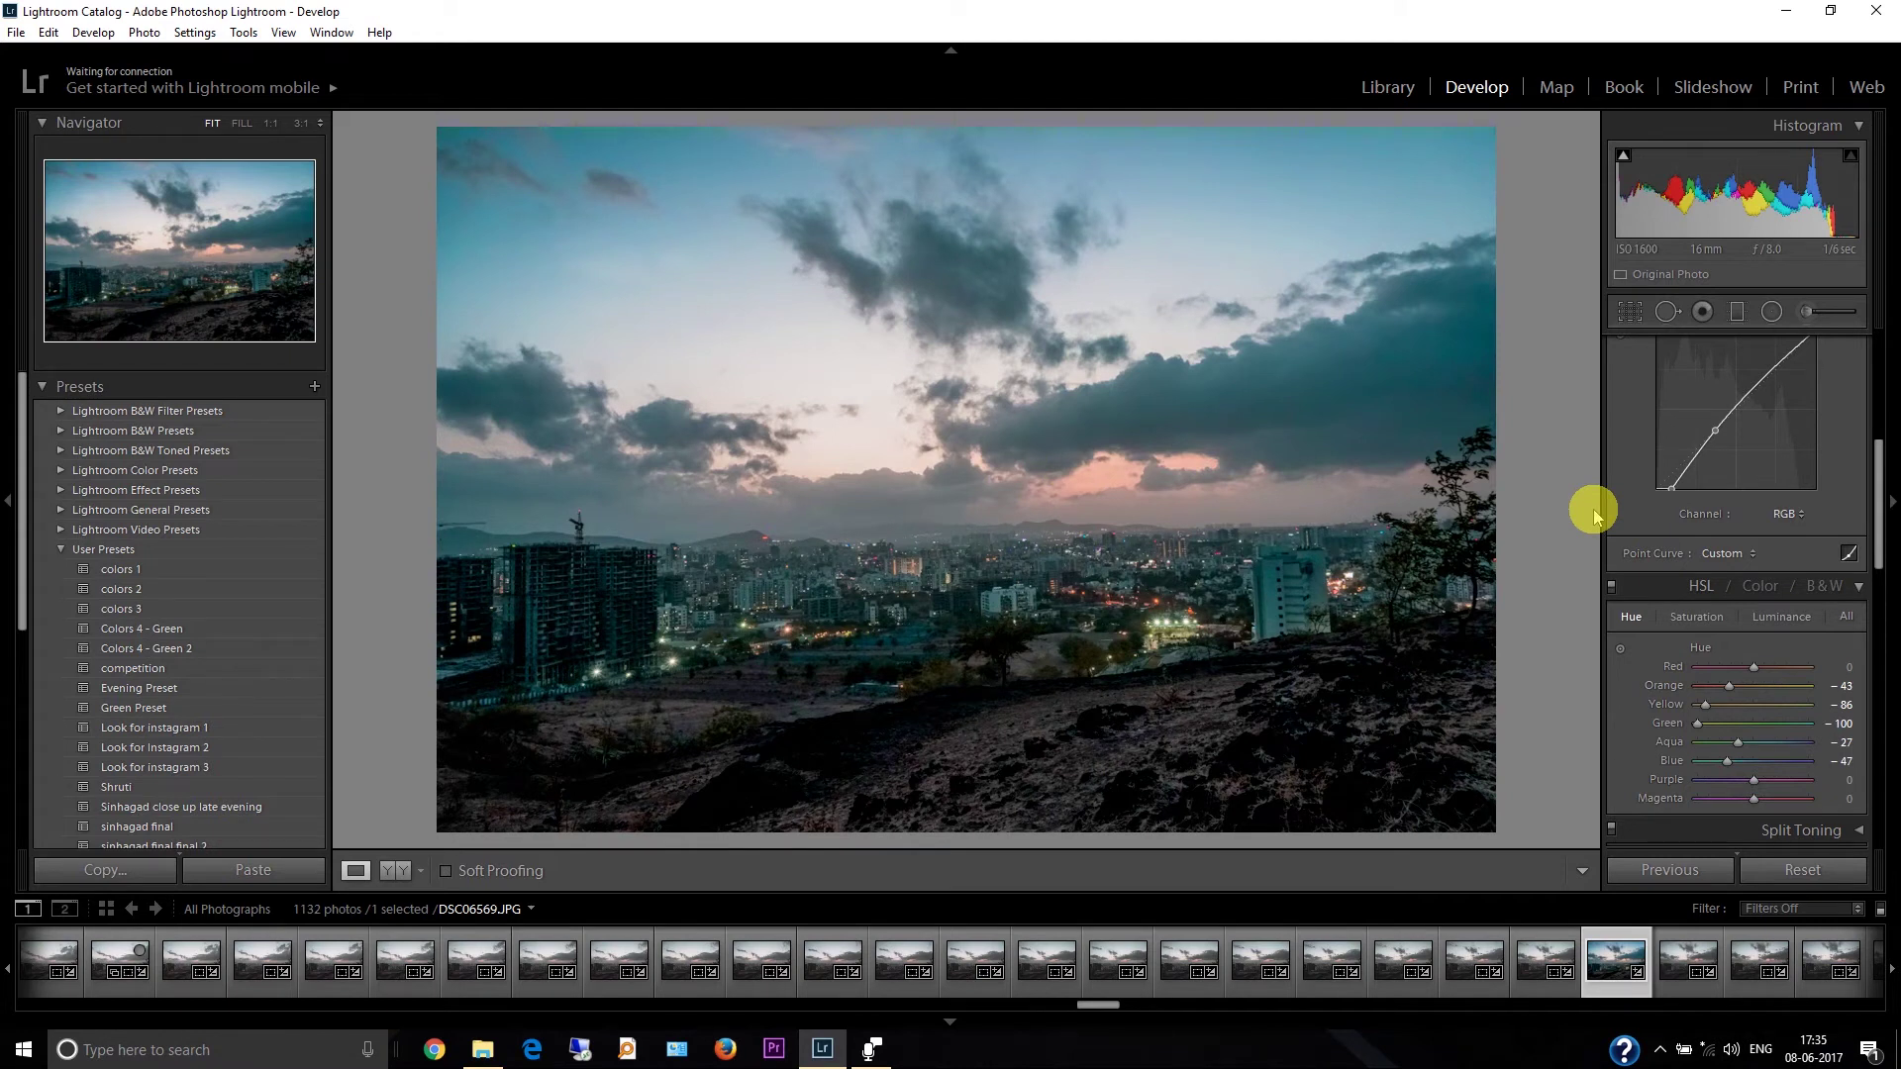
click(1696, 616)
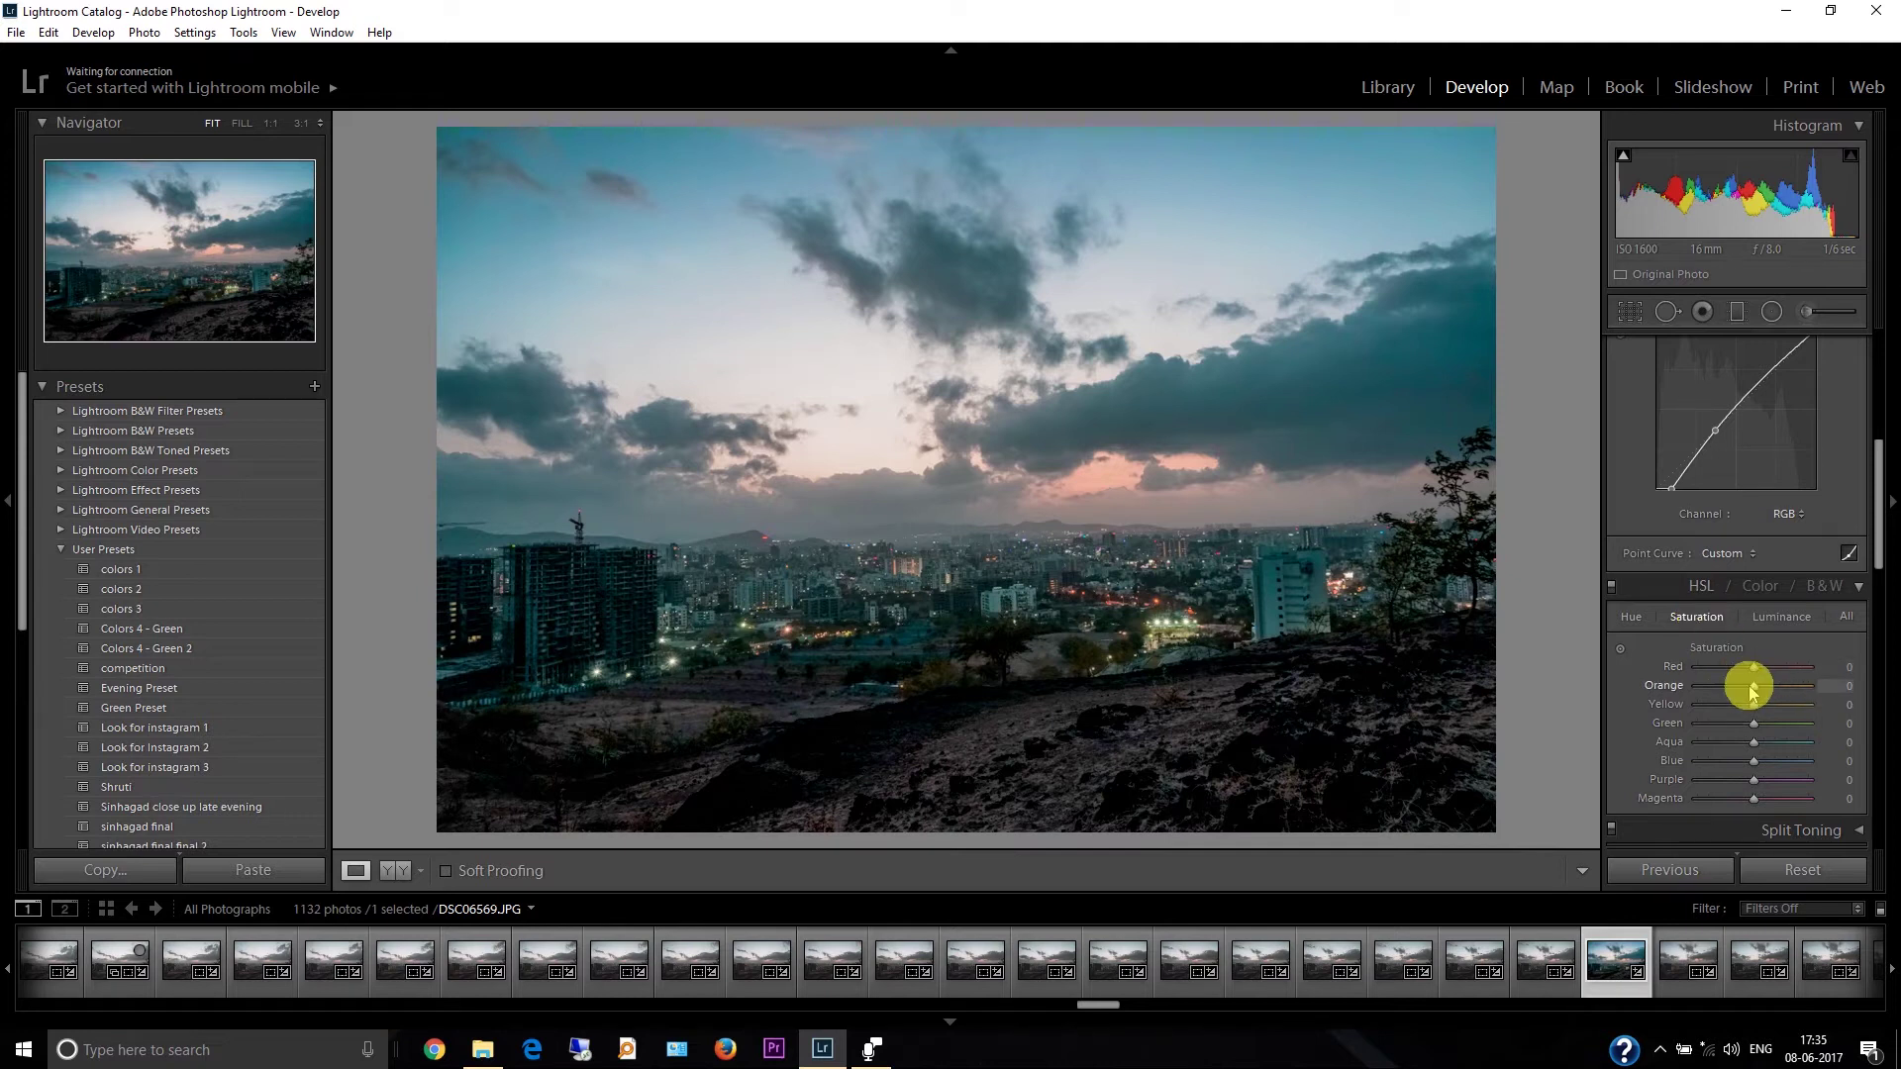
mouse_move(1754, 687)
mouse_down()
mouse_move(1782, 690)
mouse_move(1772, 713)
mouse_up()
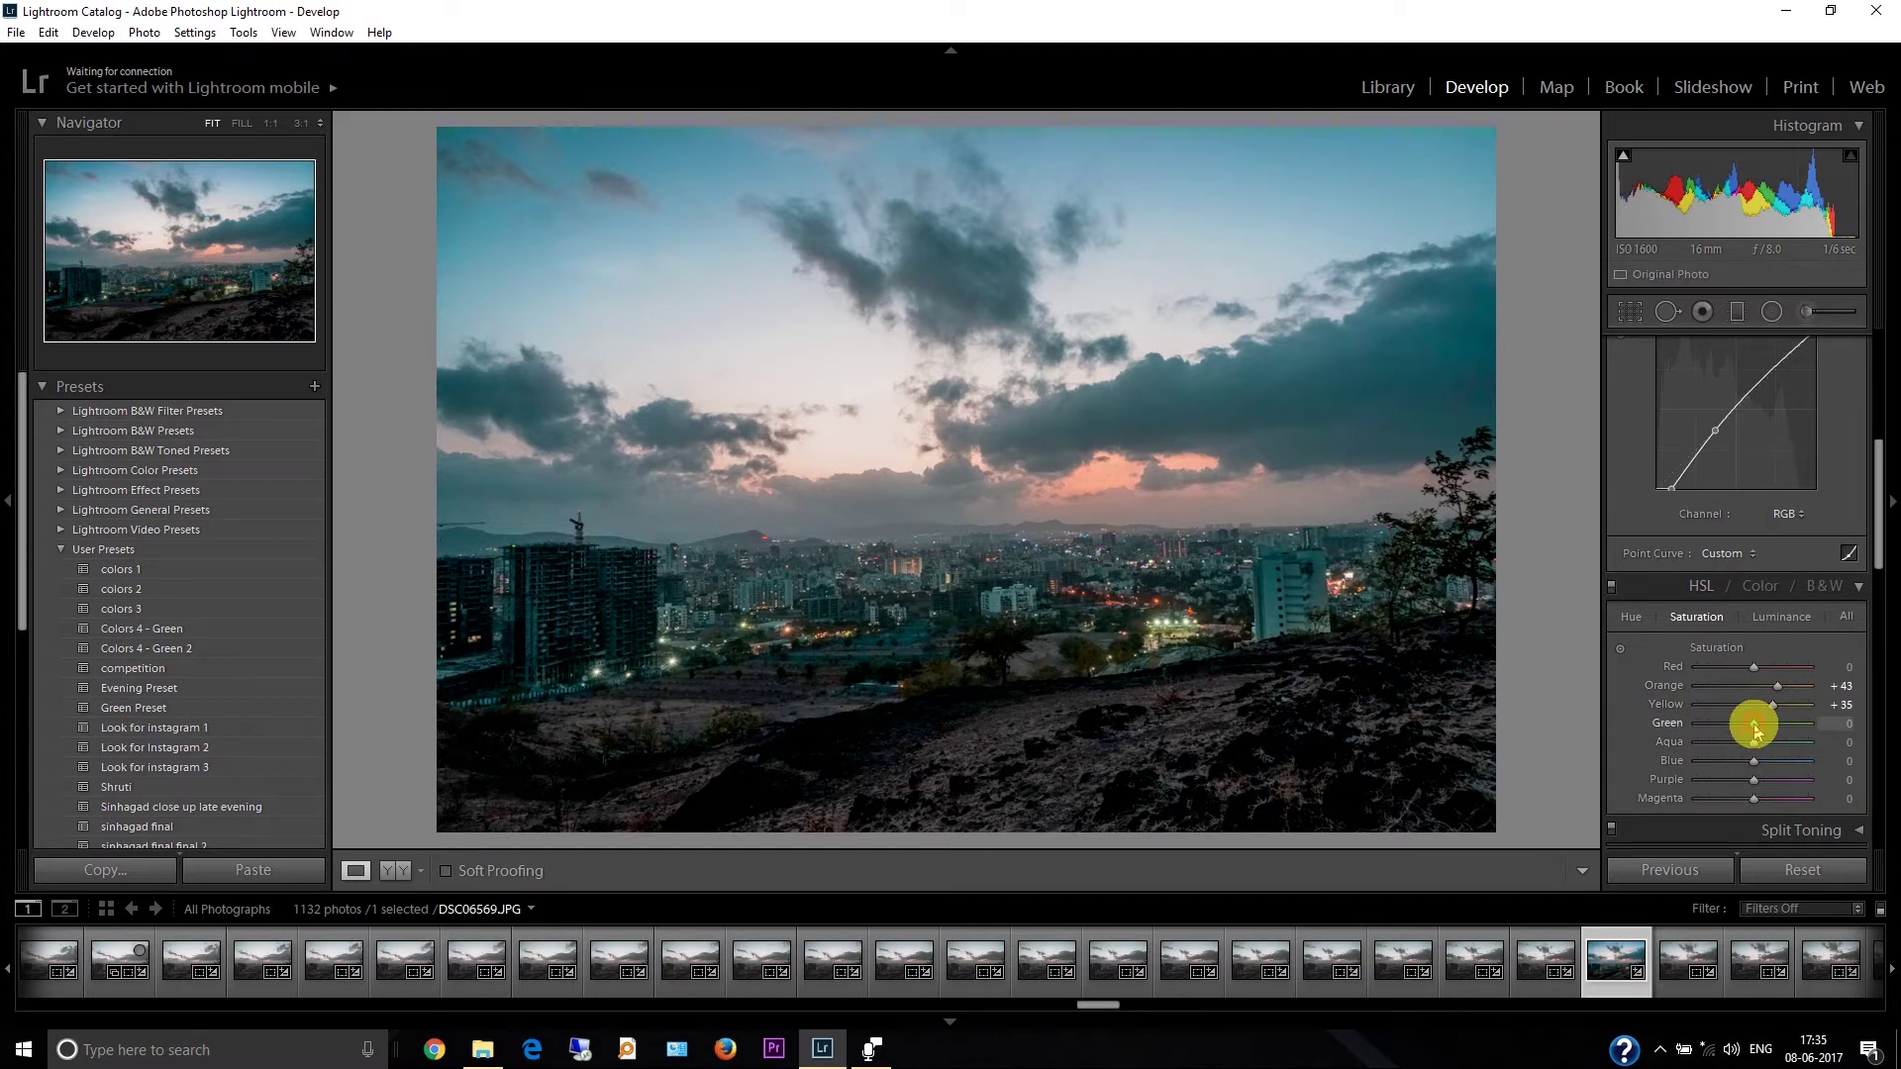
drag(1755, 729, 1743, 730)
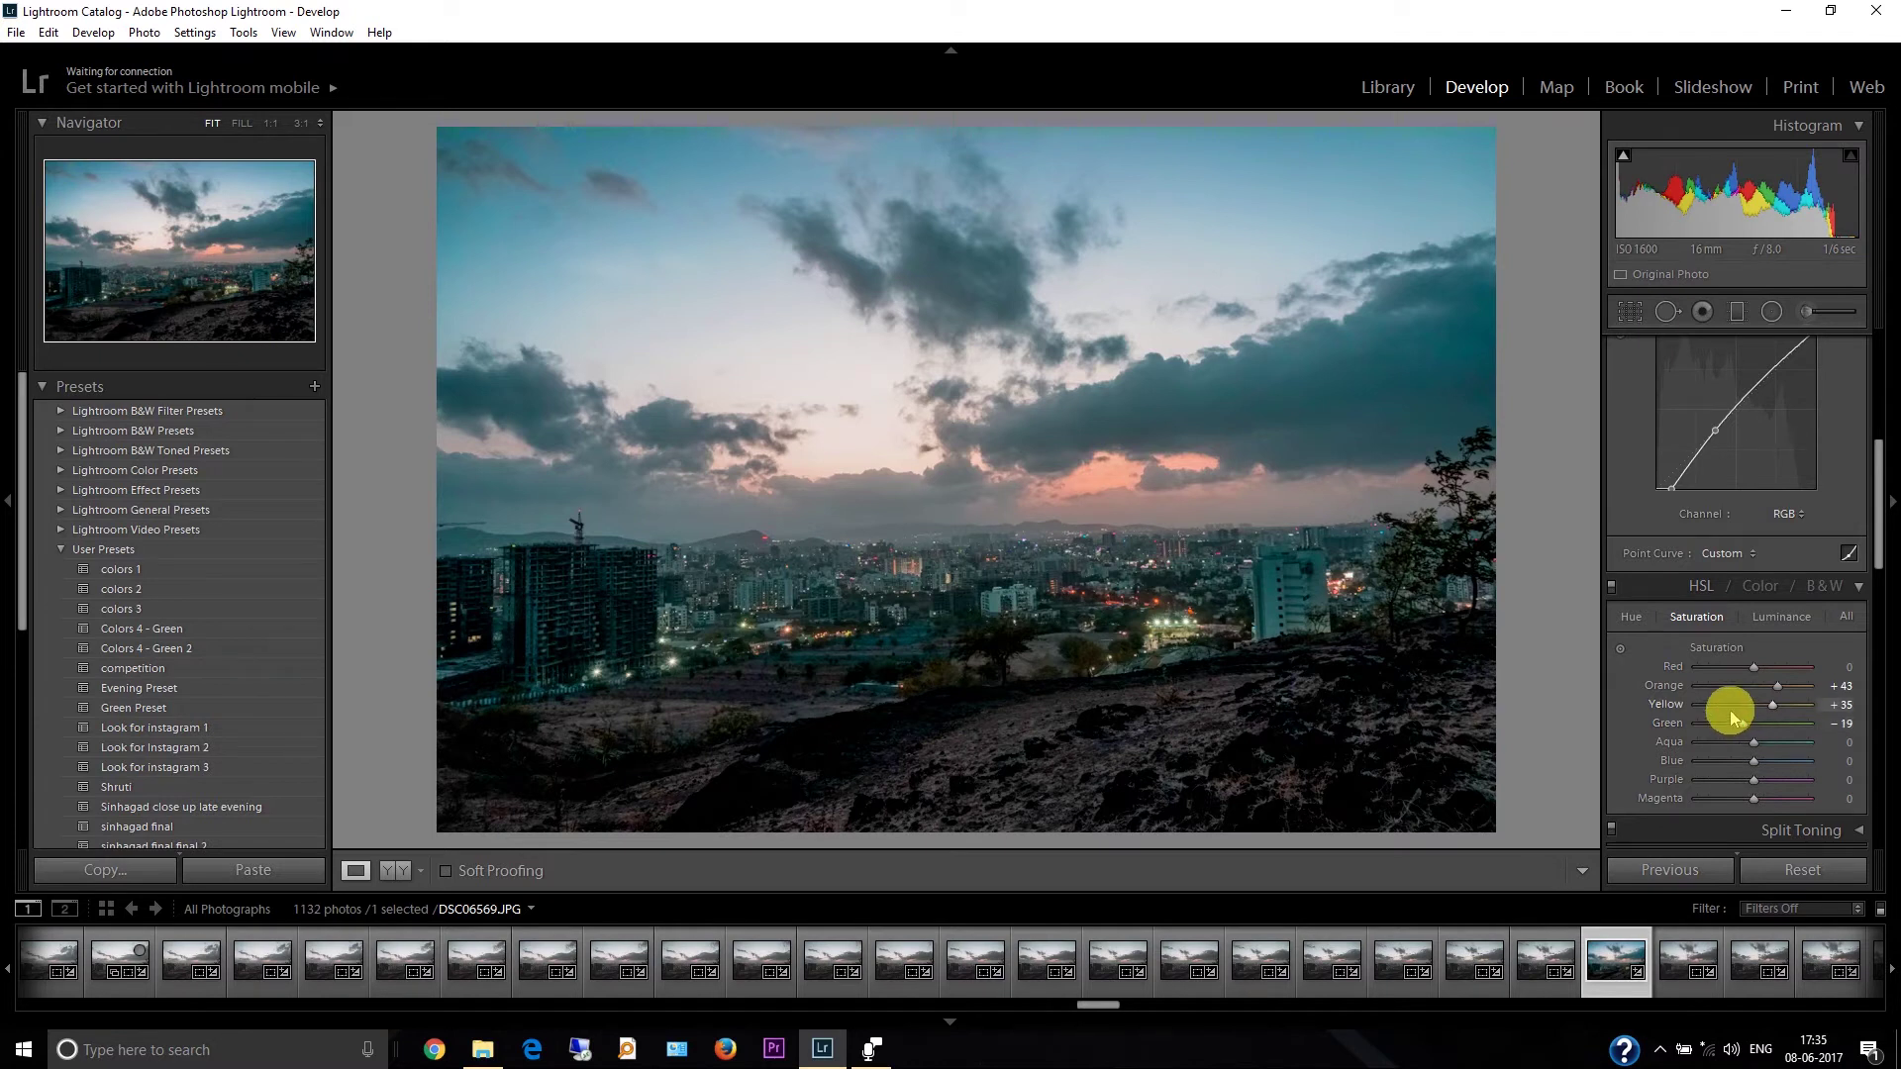
mouse_move(1752, 742)
mouse_down()
mouse_move(1718, 765)
mouse_move(1739, 763)
mouse_up()
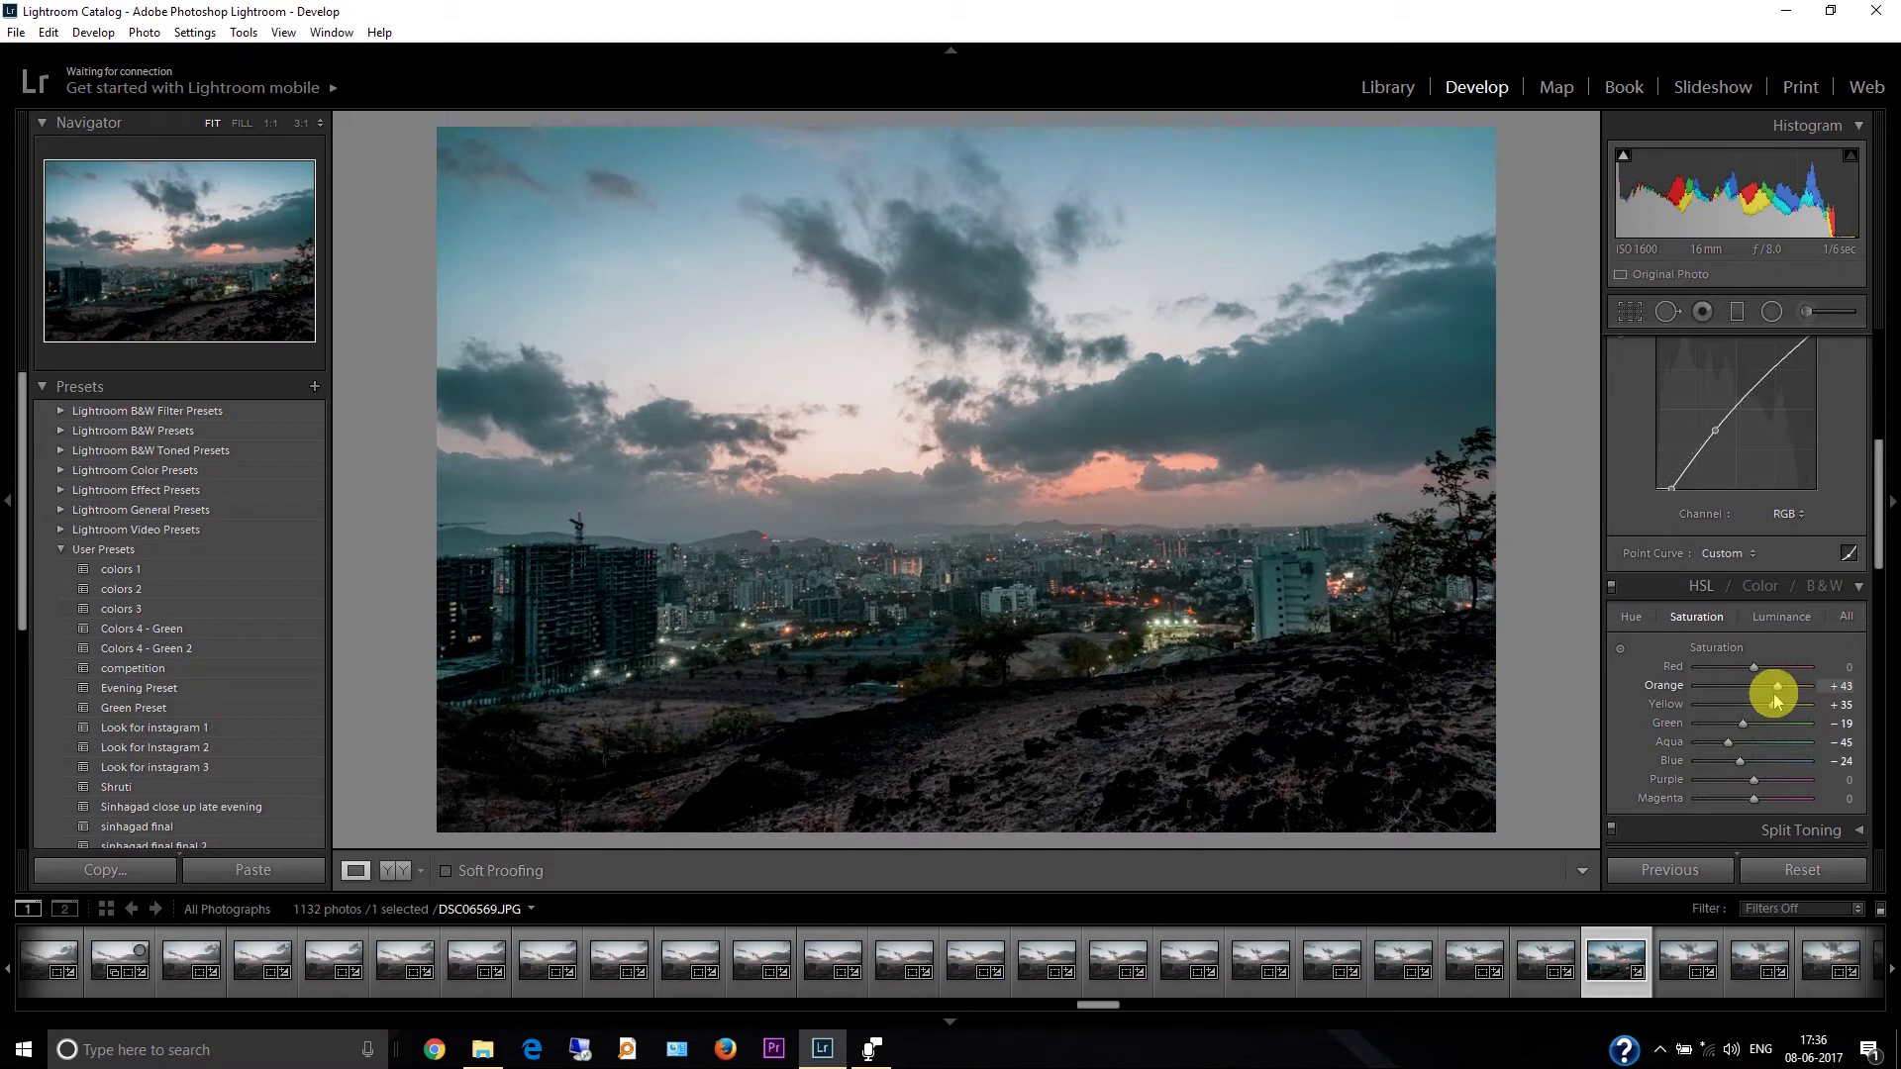
drag(1755, 675, 1773, 676)
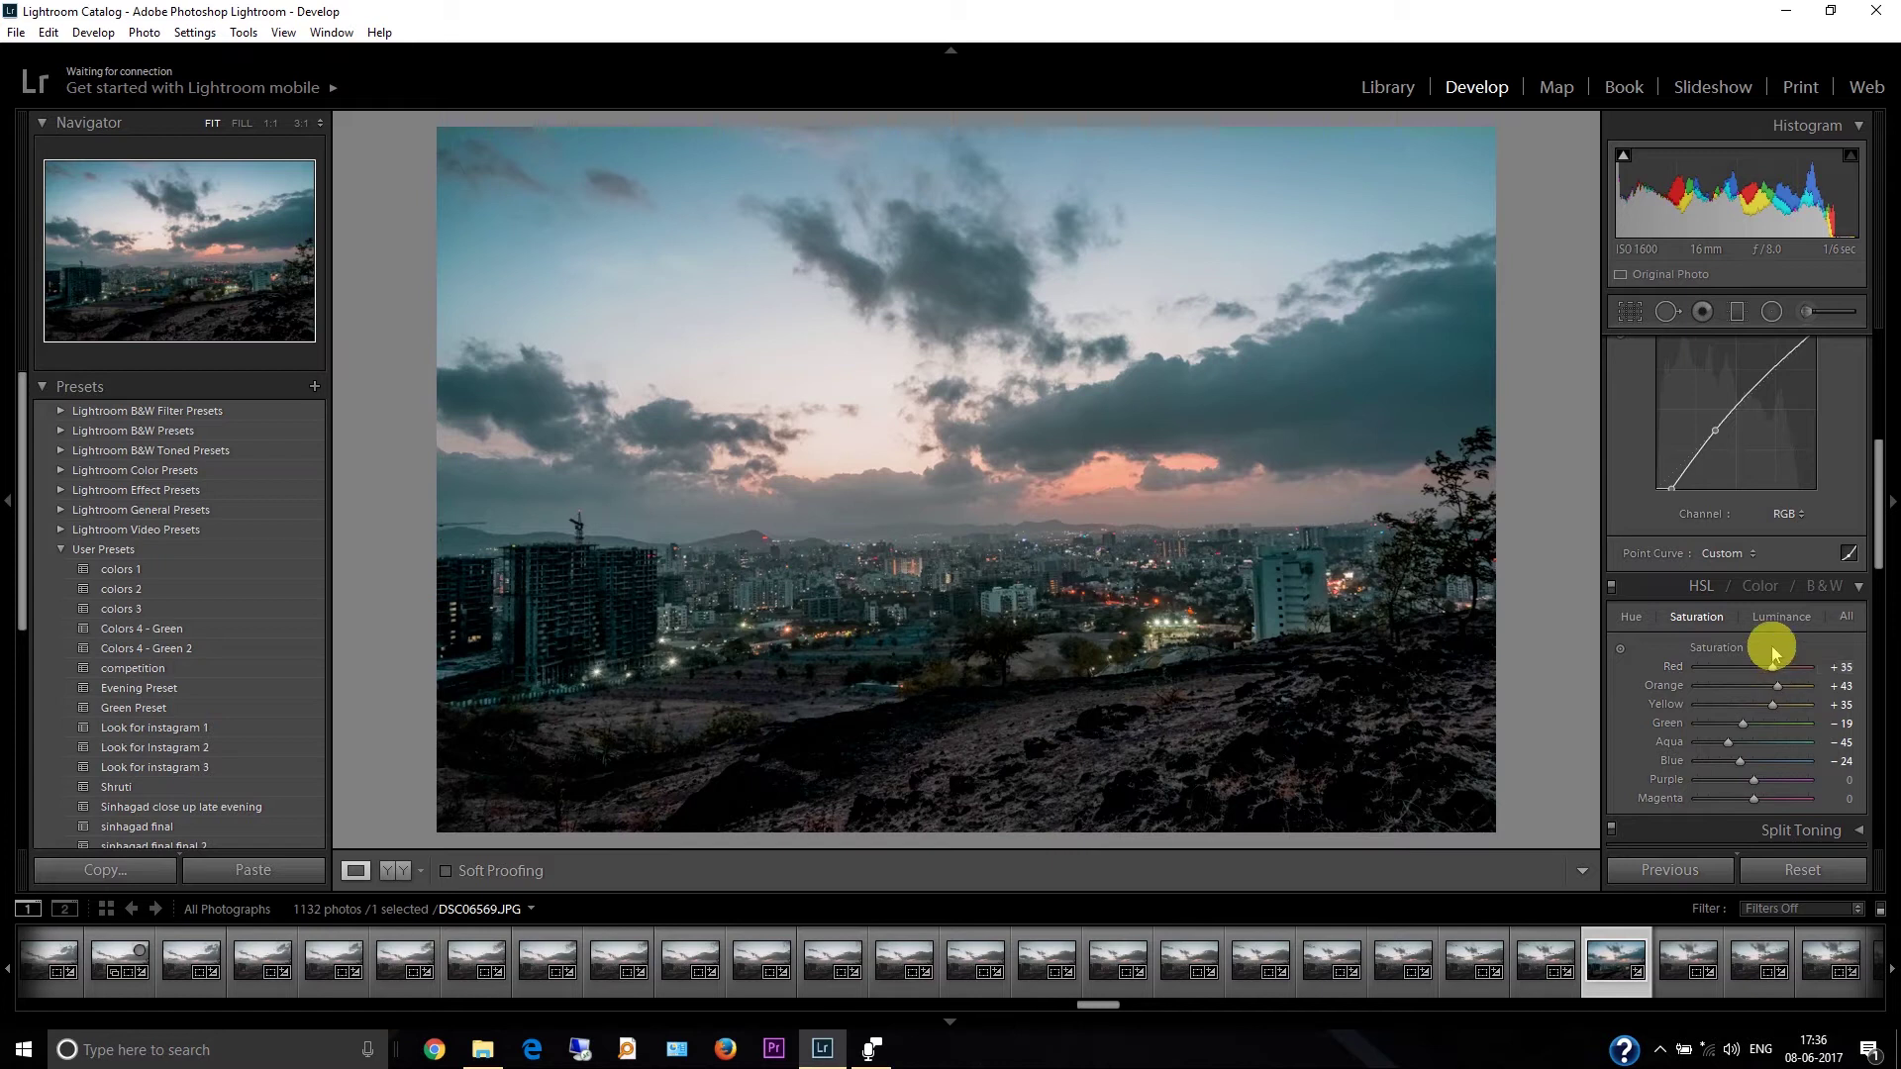
Set HSL luminance Aqua and Blue to −31 and Green to +24, then toggle HSL to compare
click(1779, 617)
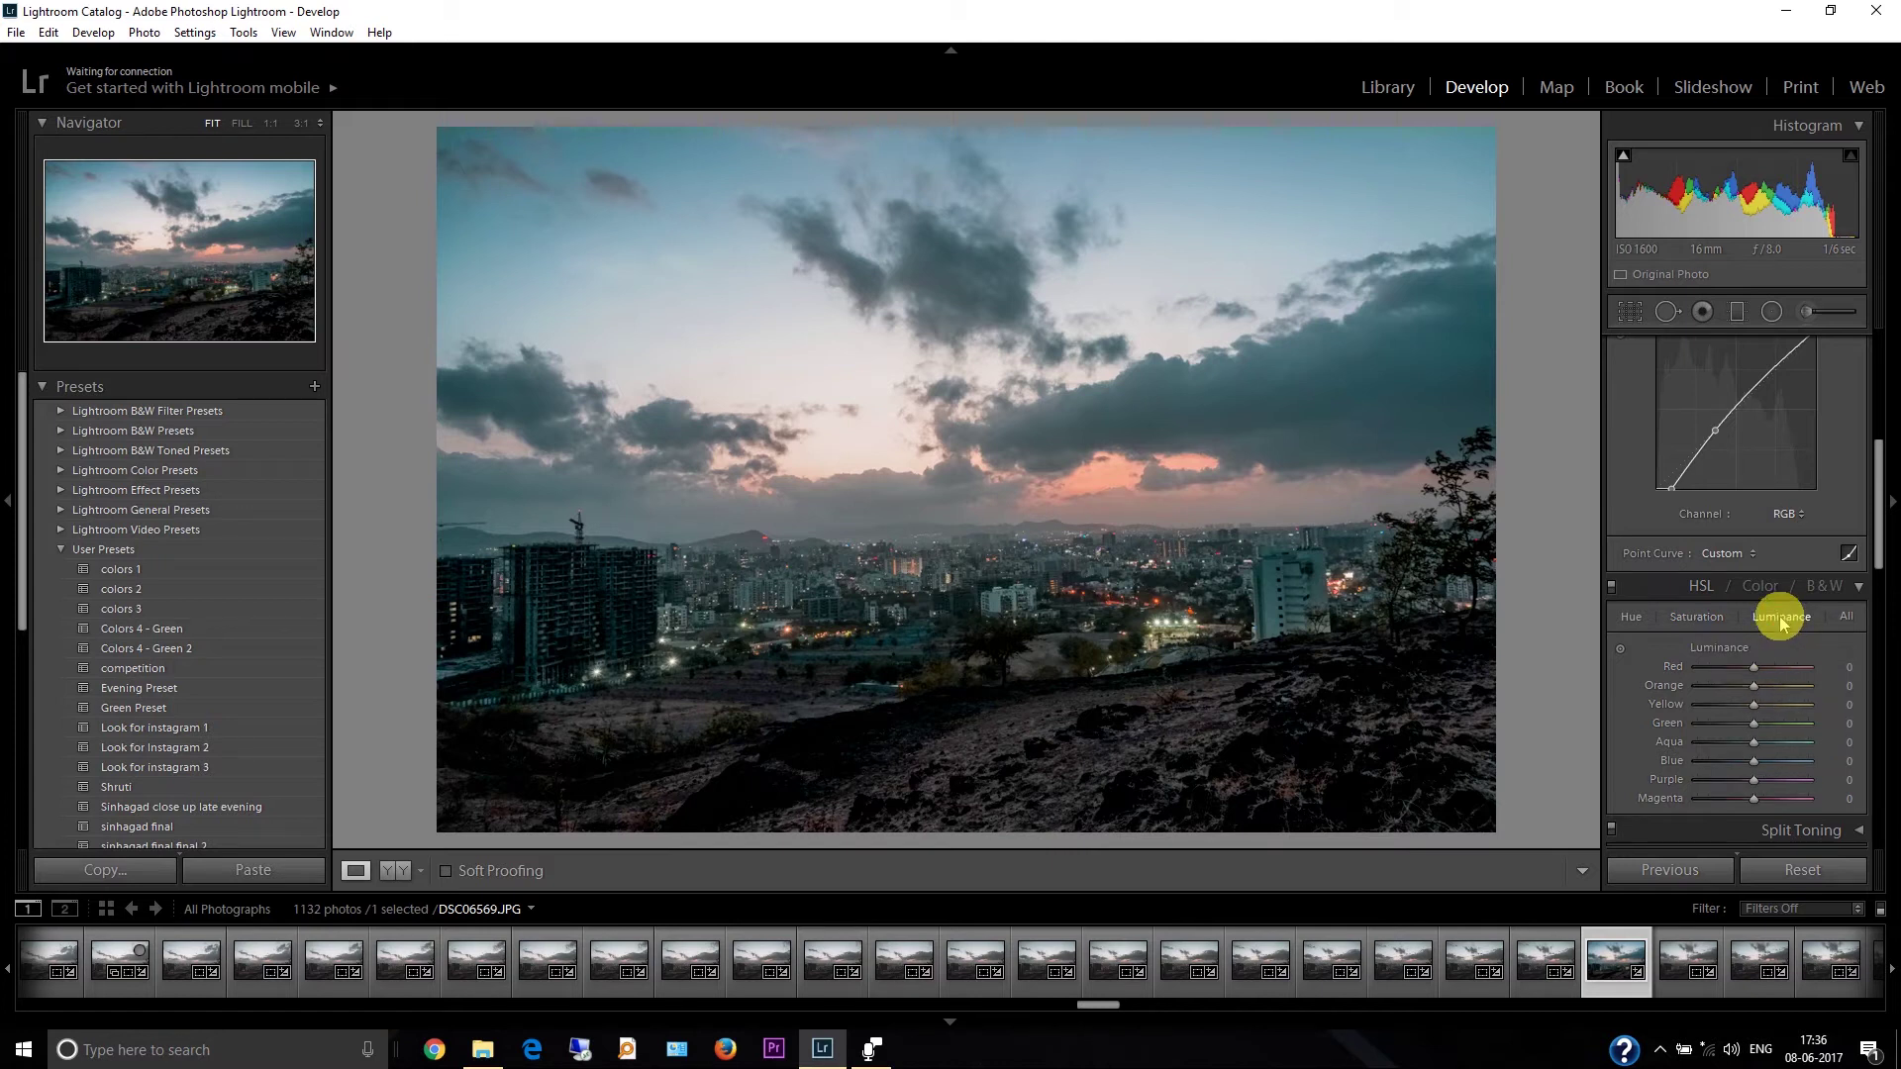
click(1737, 742)
click(1737, 761)
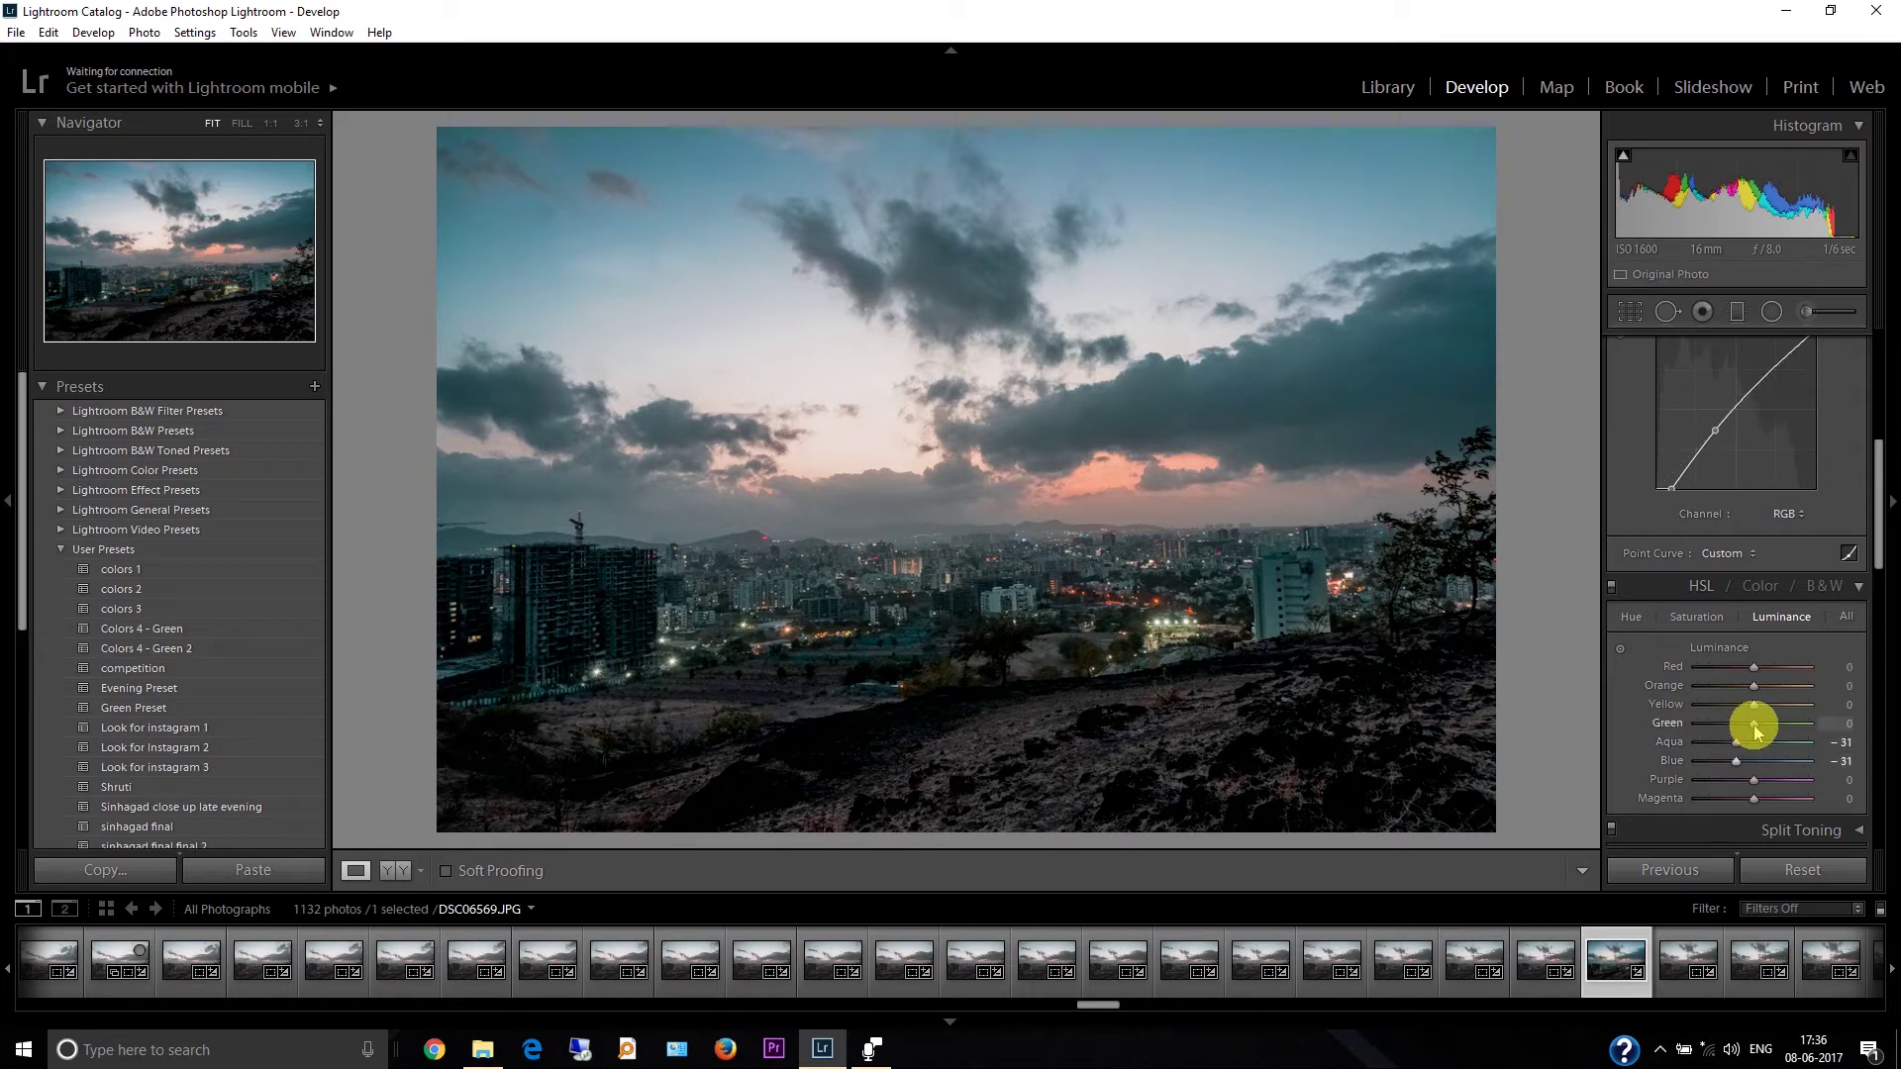
drag(1754, 724, 1768, 728)
click(1611, 587)
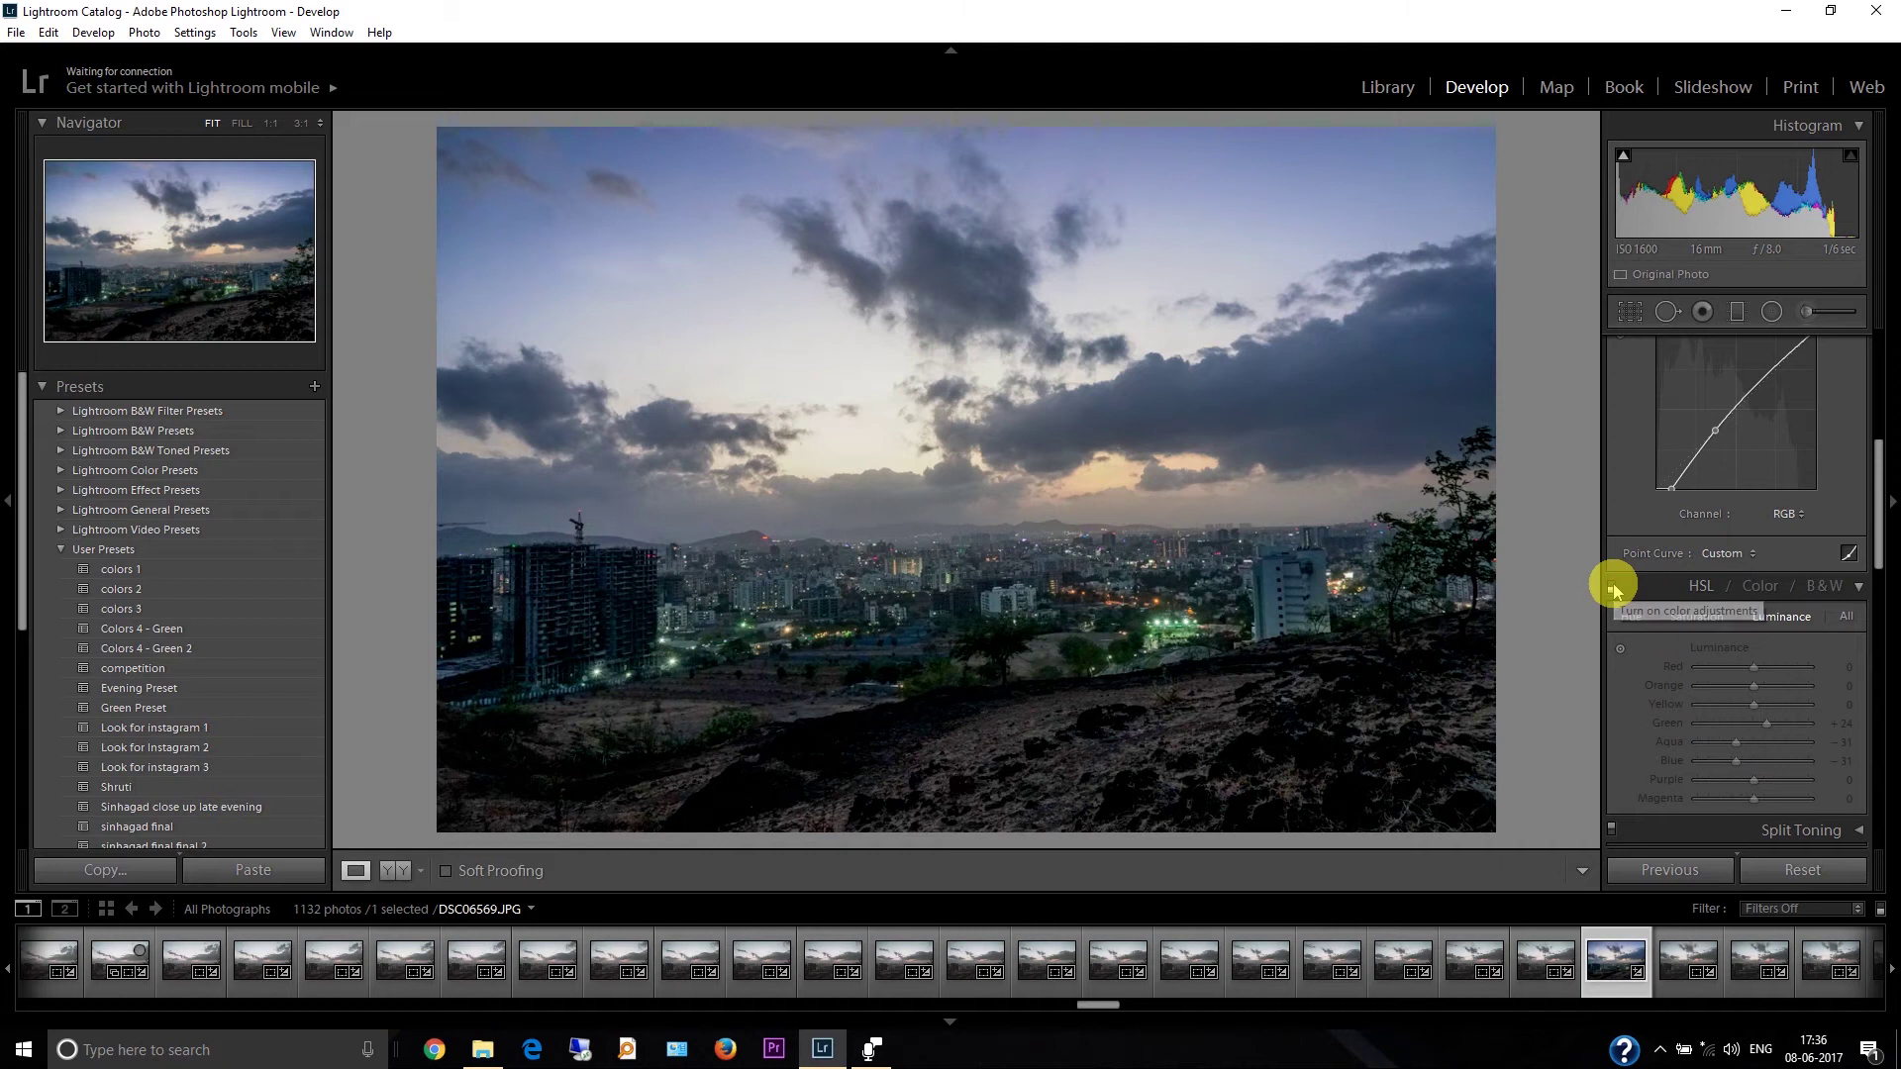
click(1614, 589)
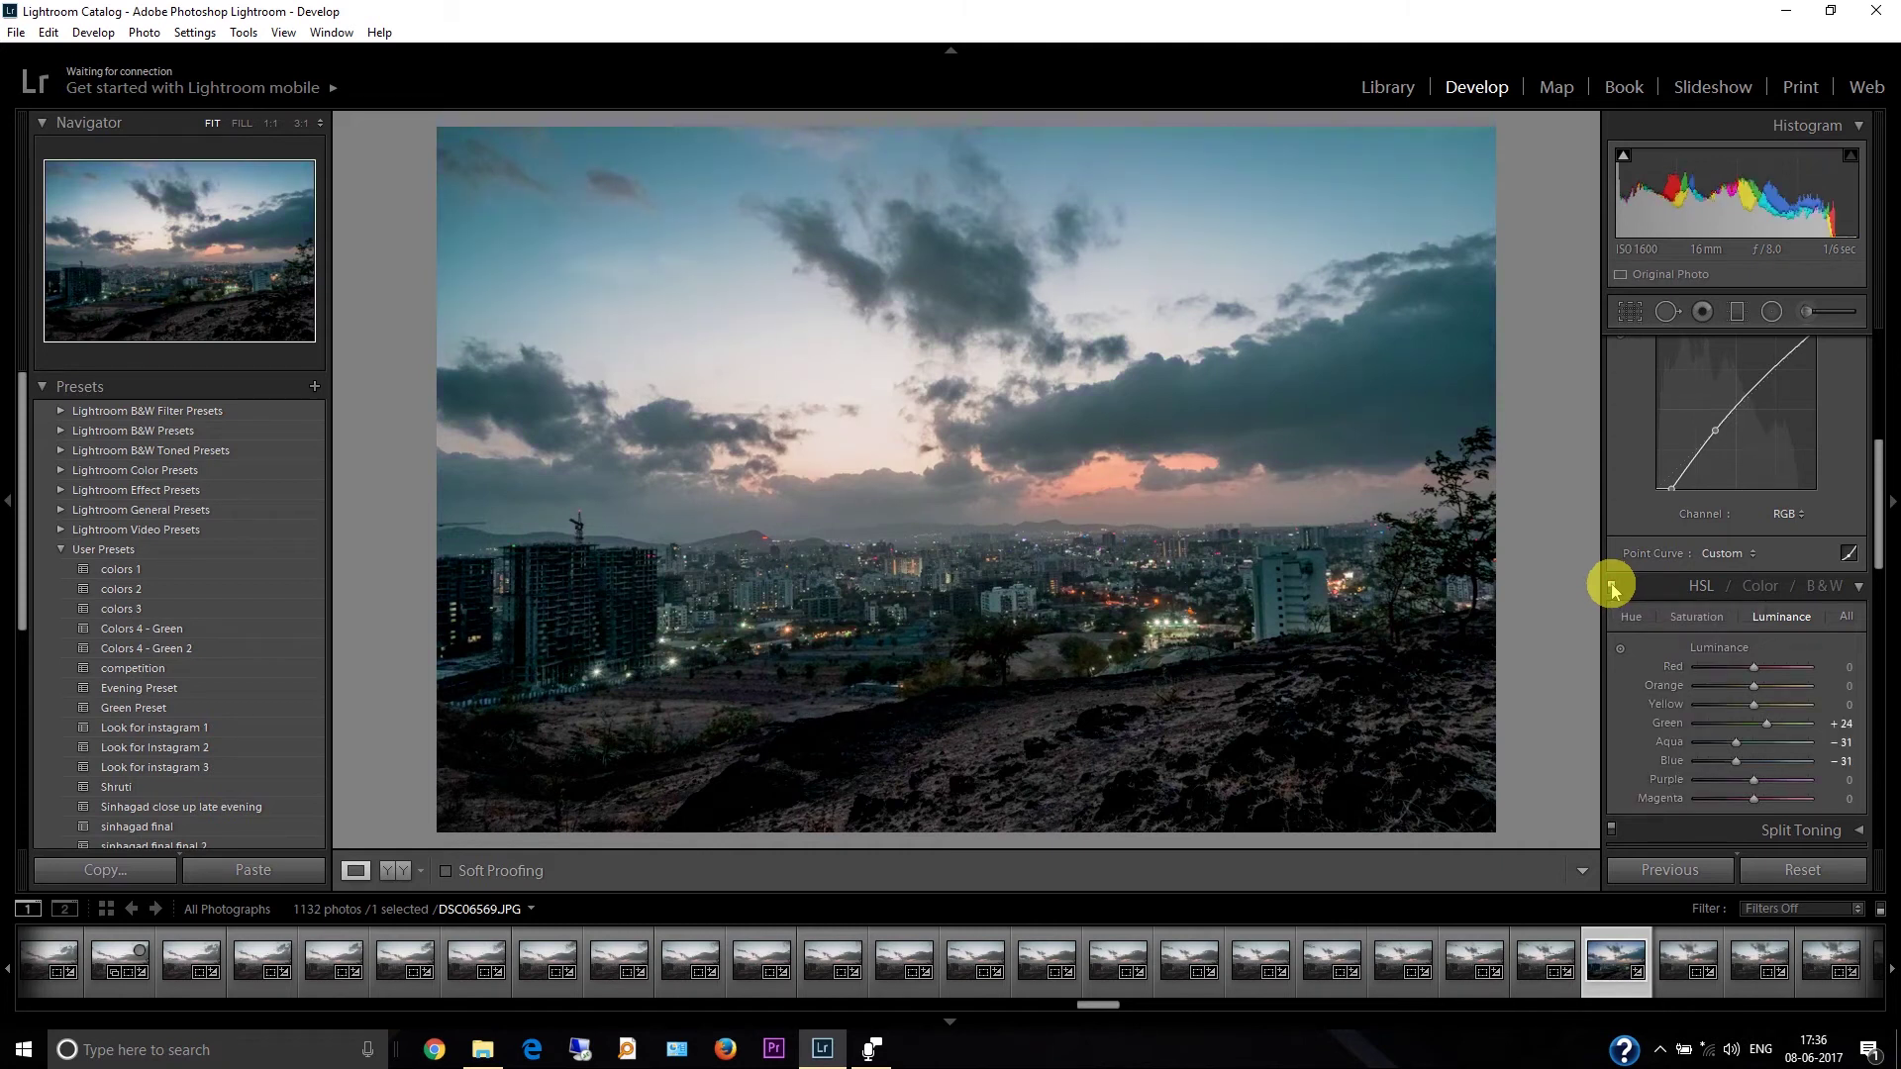
Expand Split Toning and tint the highlights toward teal-blue, hue 209
drag(1879, 560, 1877, 606)
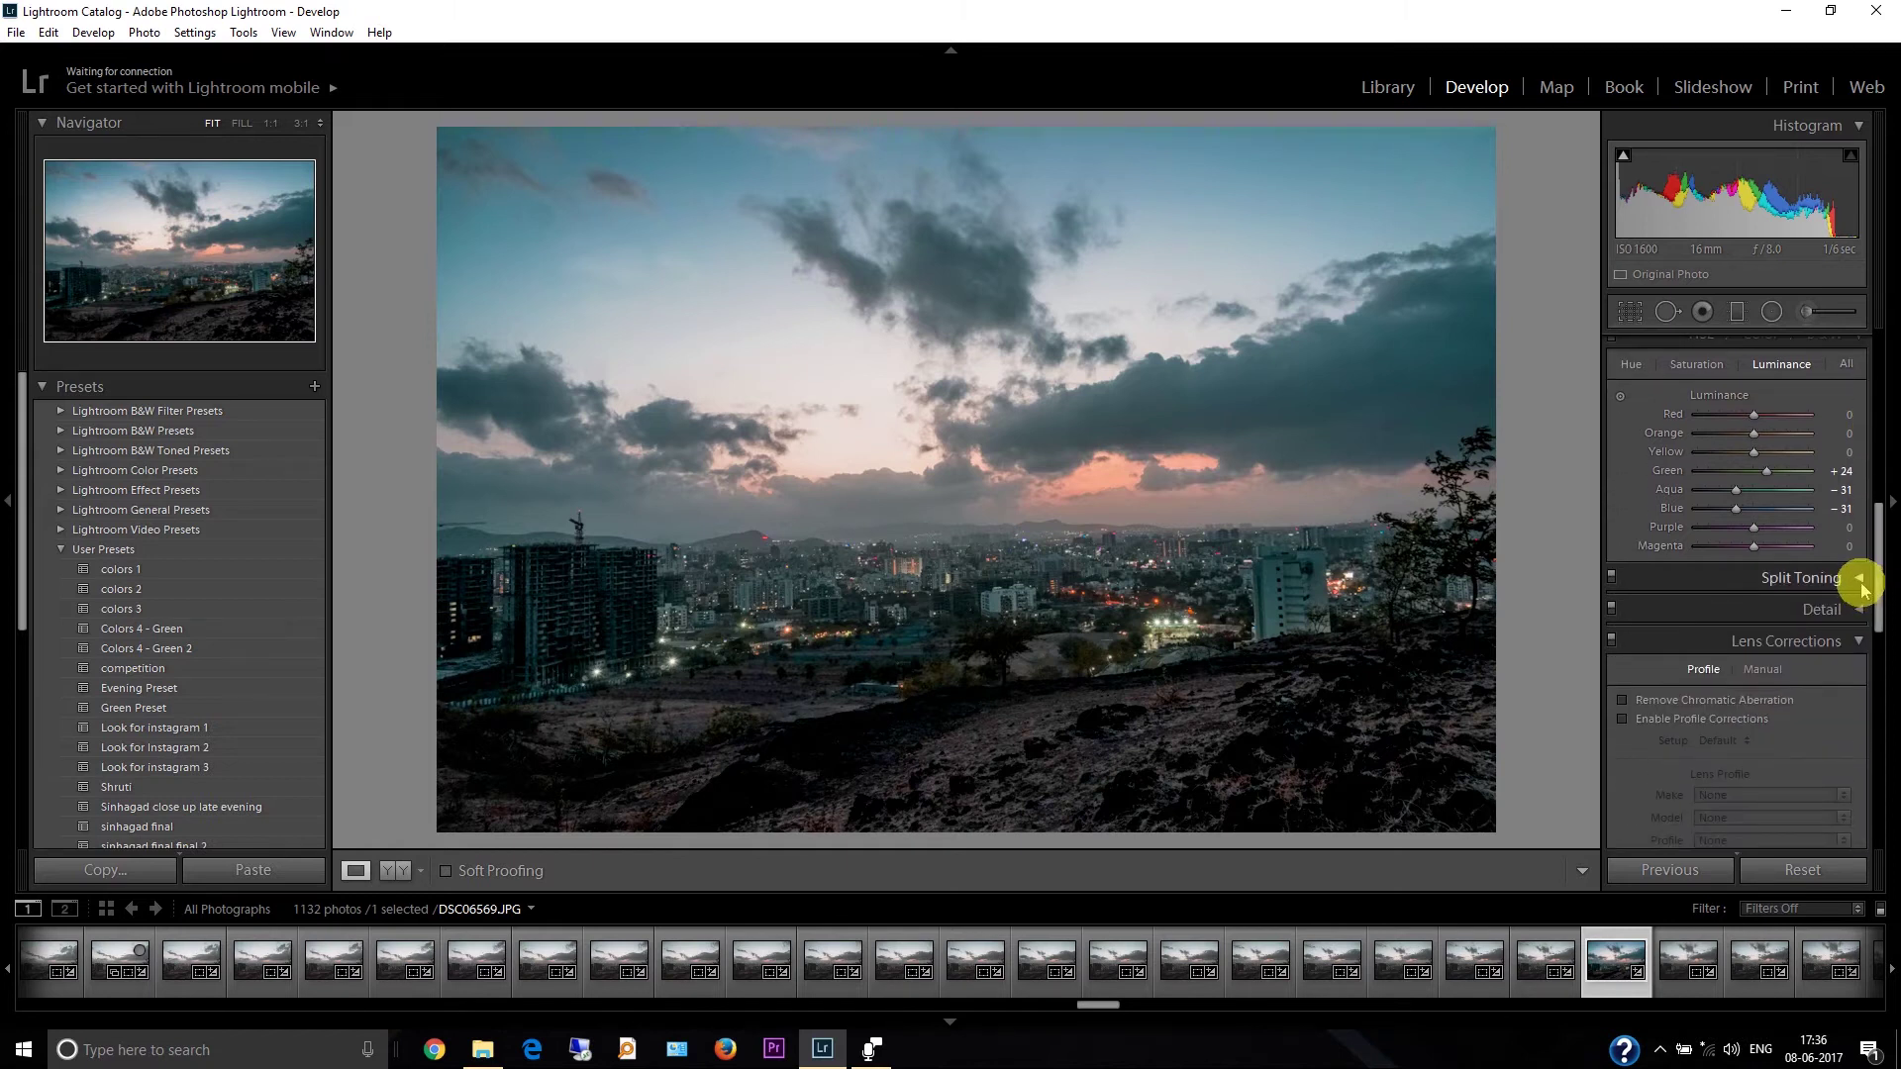
click(1857, 581)
scroll(1877, 594, down, 3)
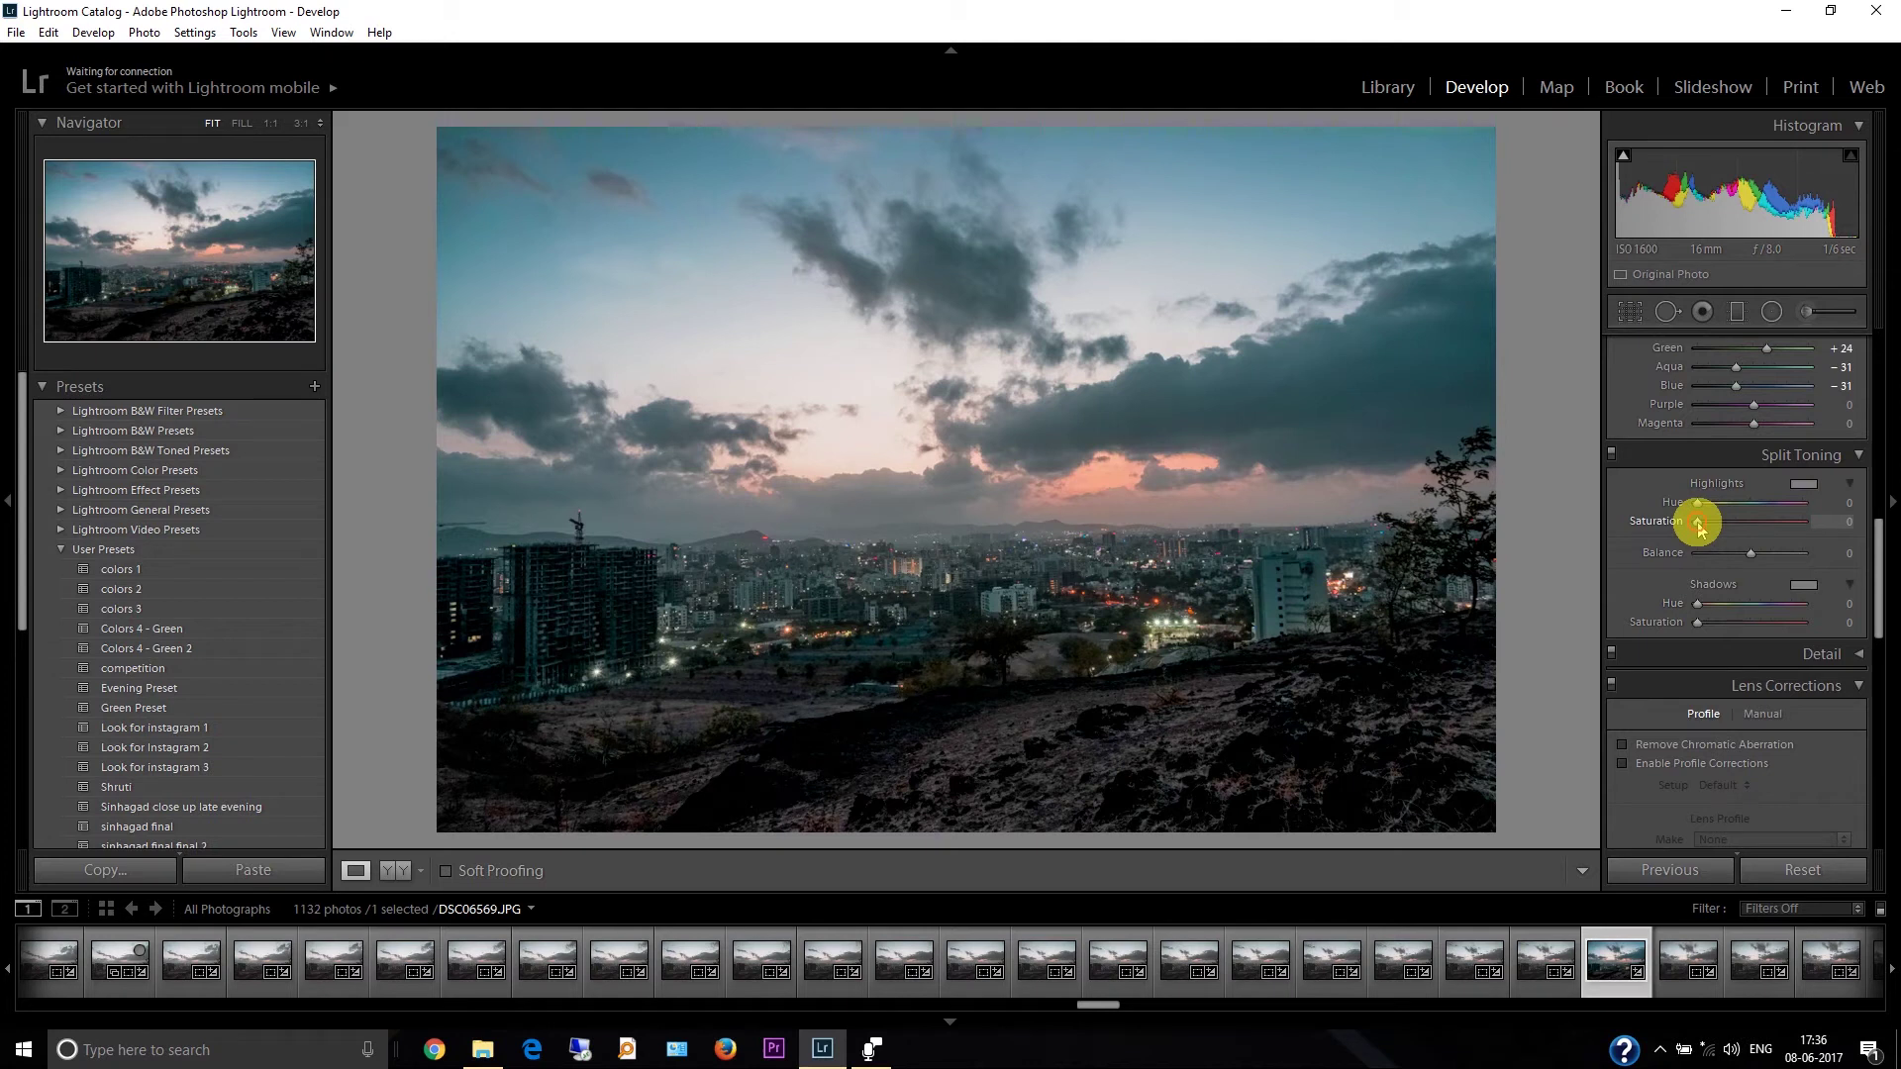
drag(1697, 527, 1708, 515)
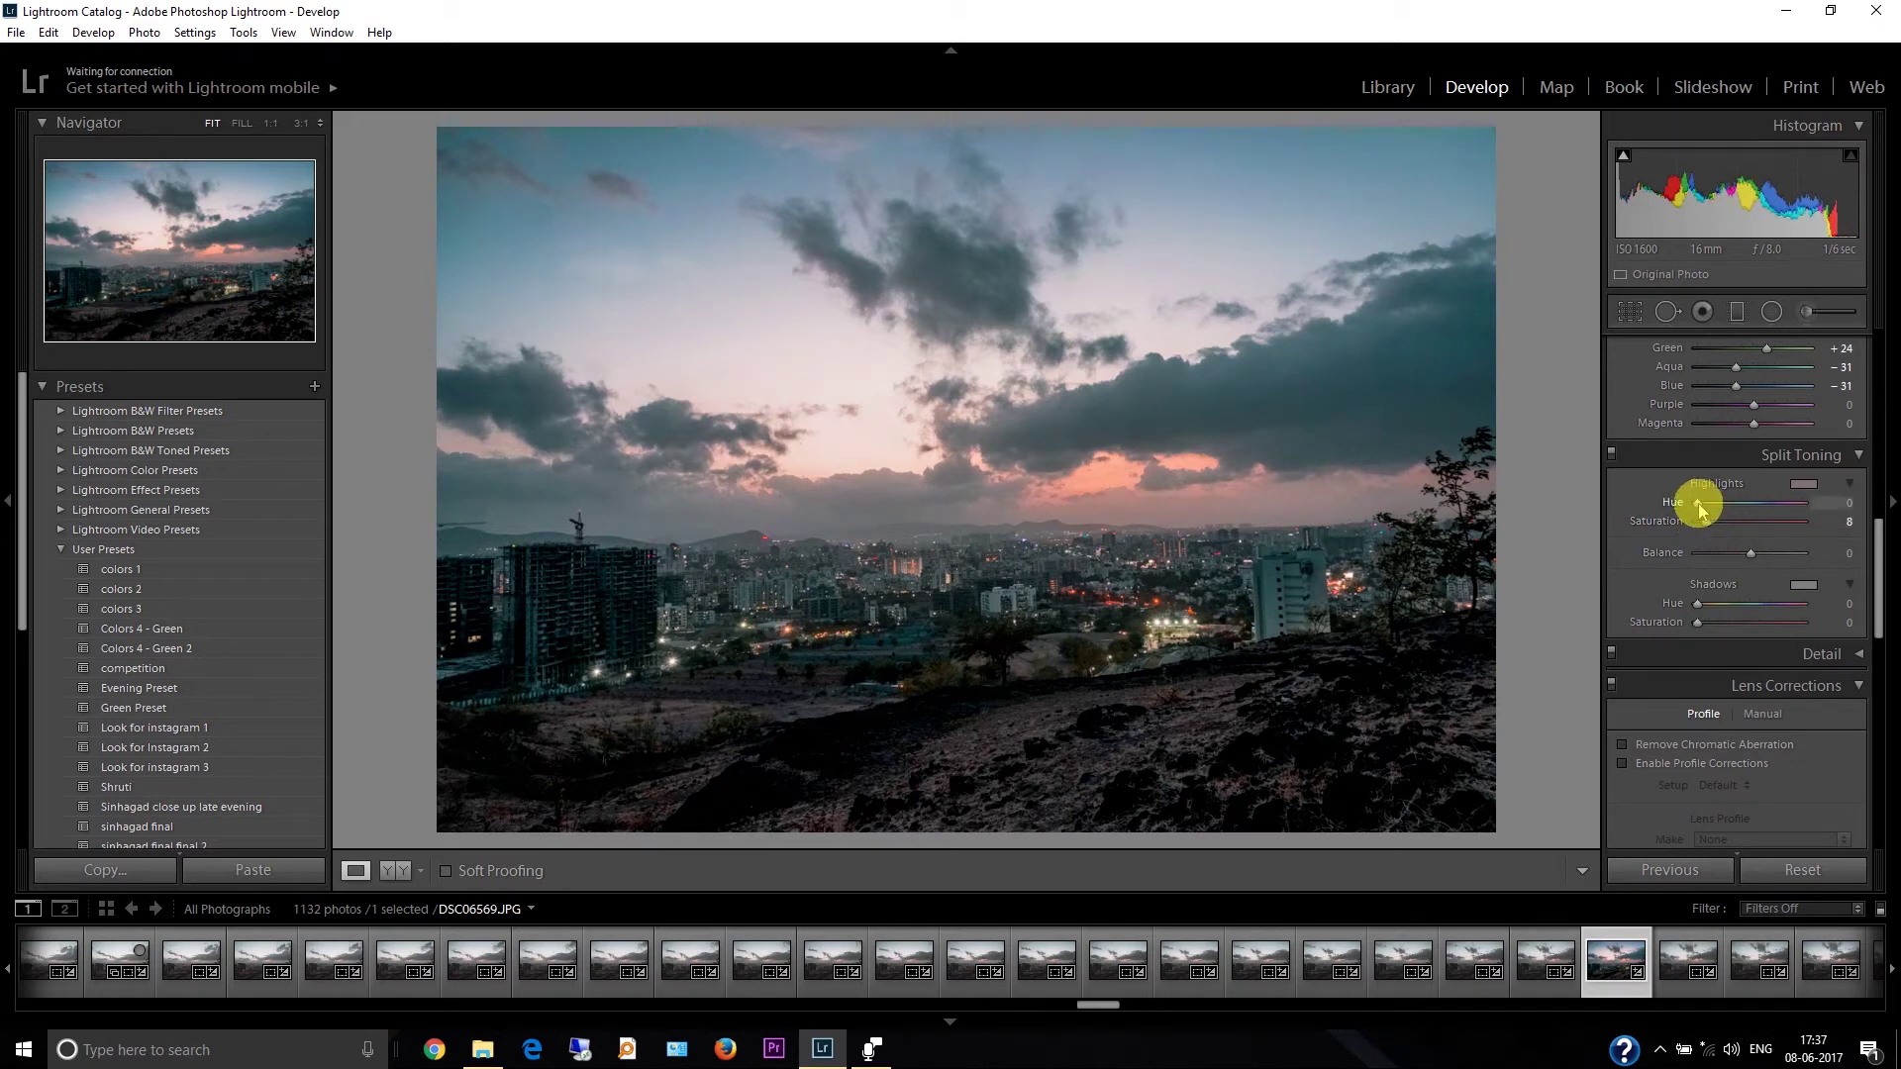
drag(1699, 505, 1763, 511)
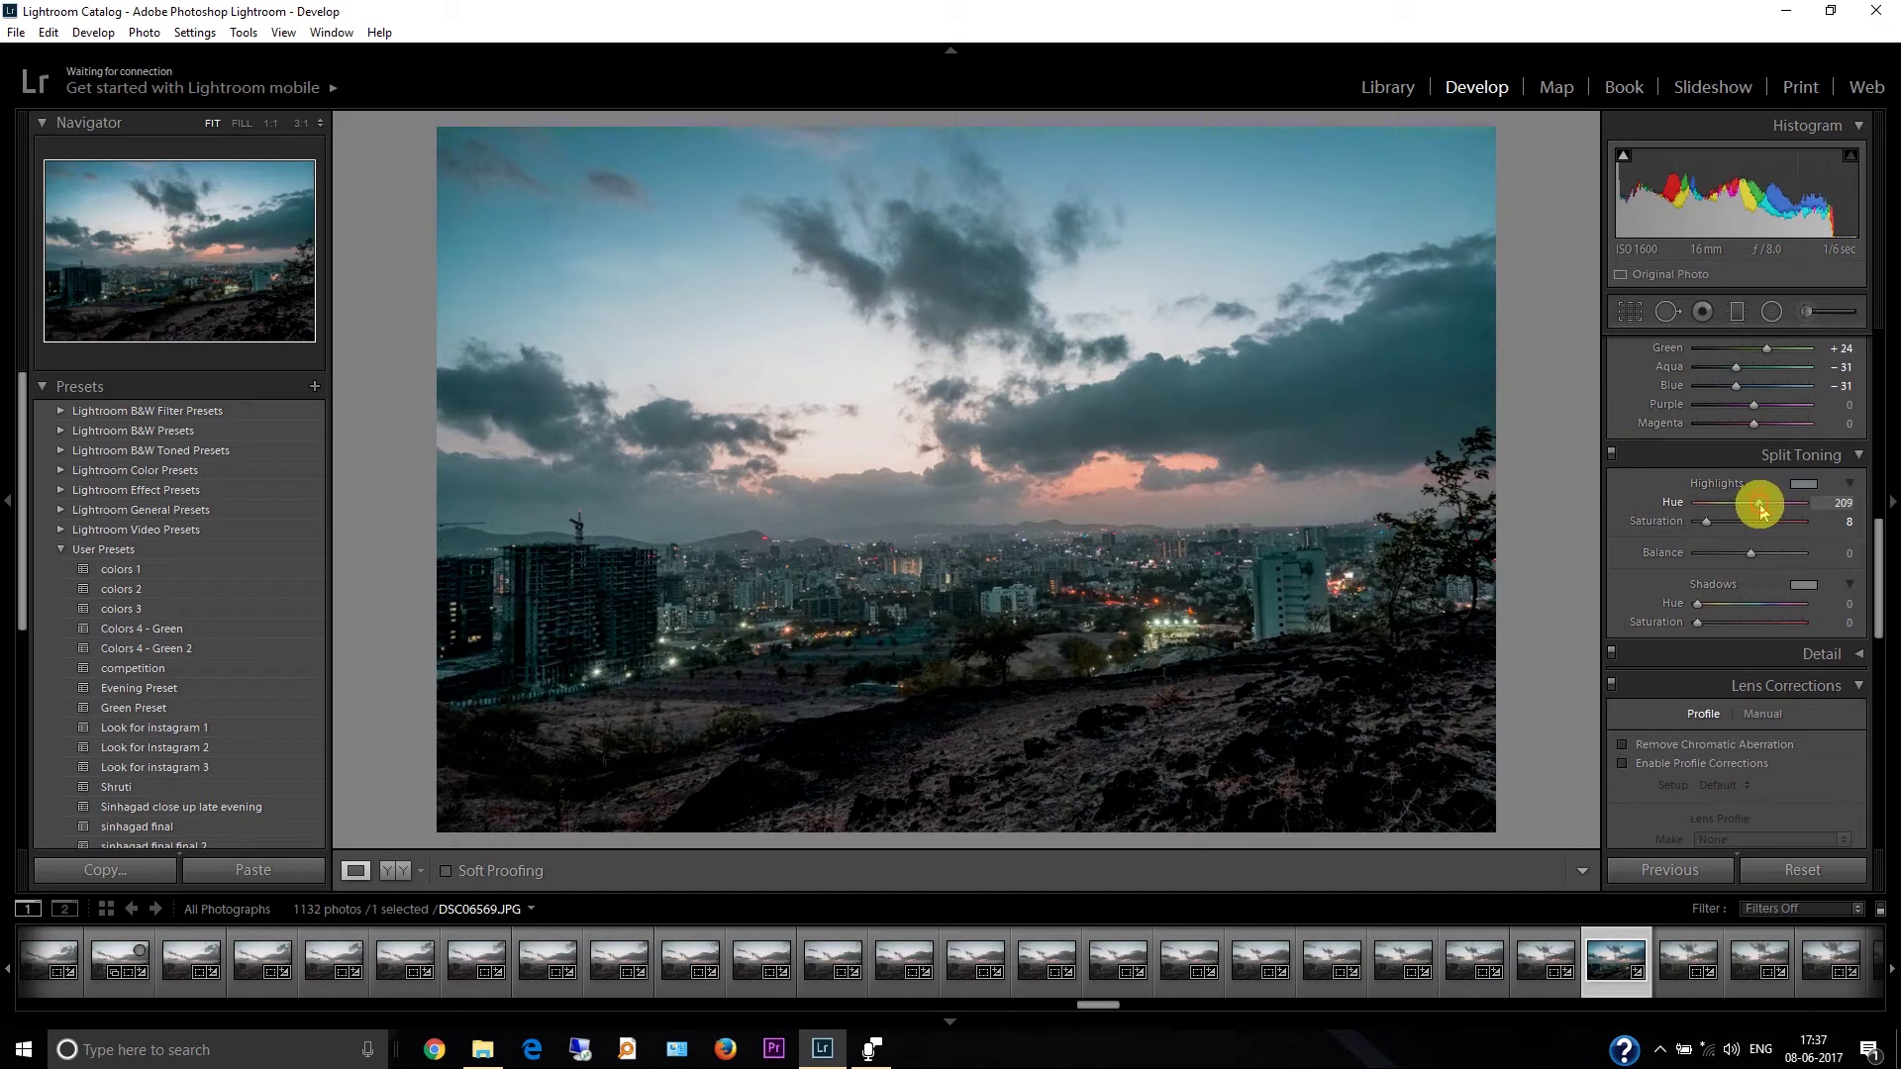
drag(1762, 511, 1763, 511)
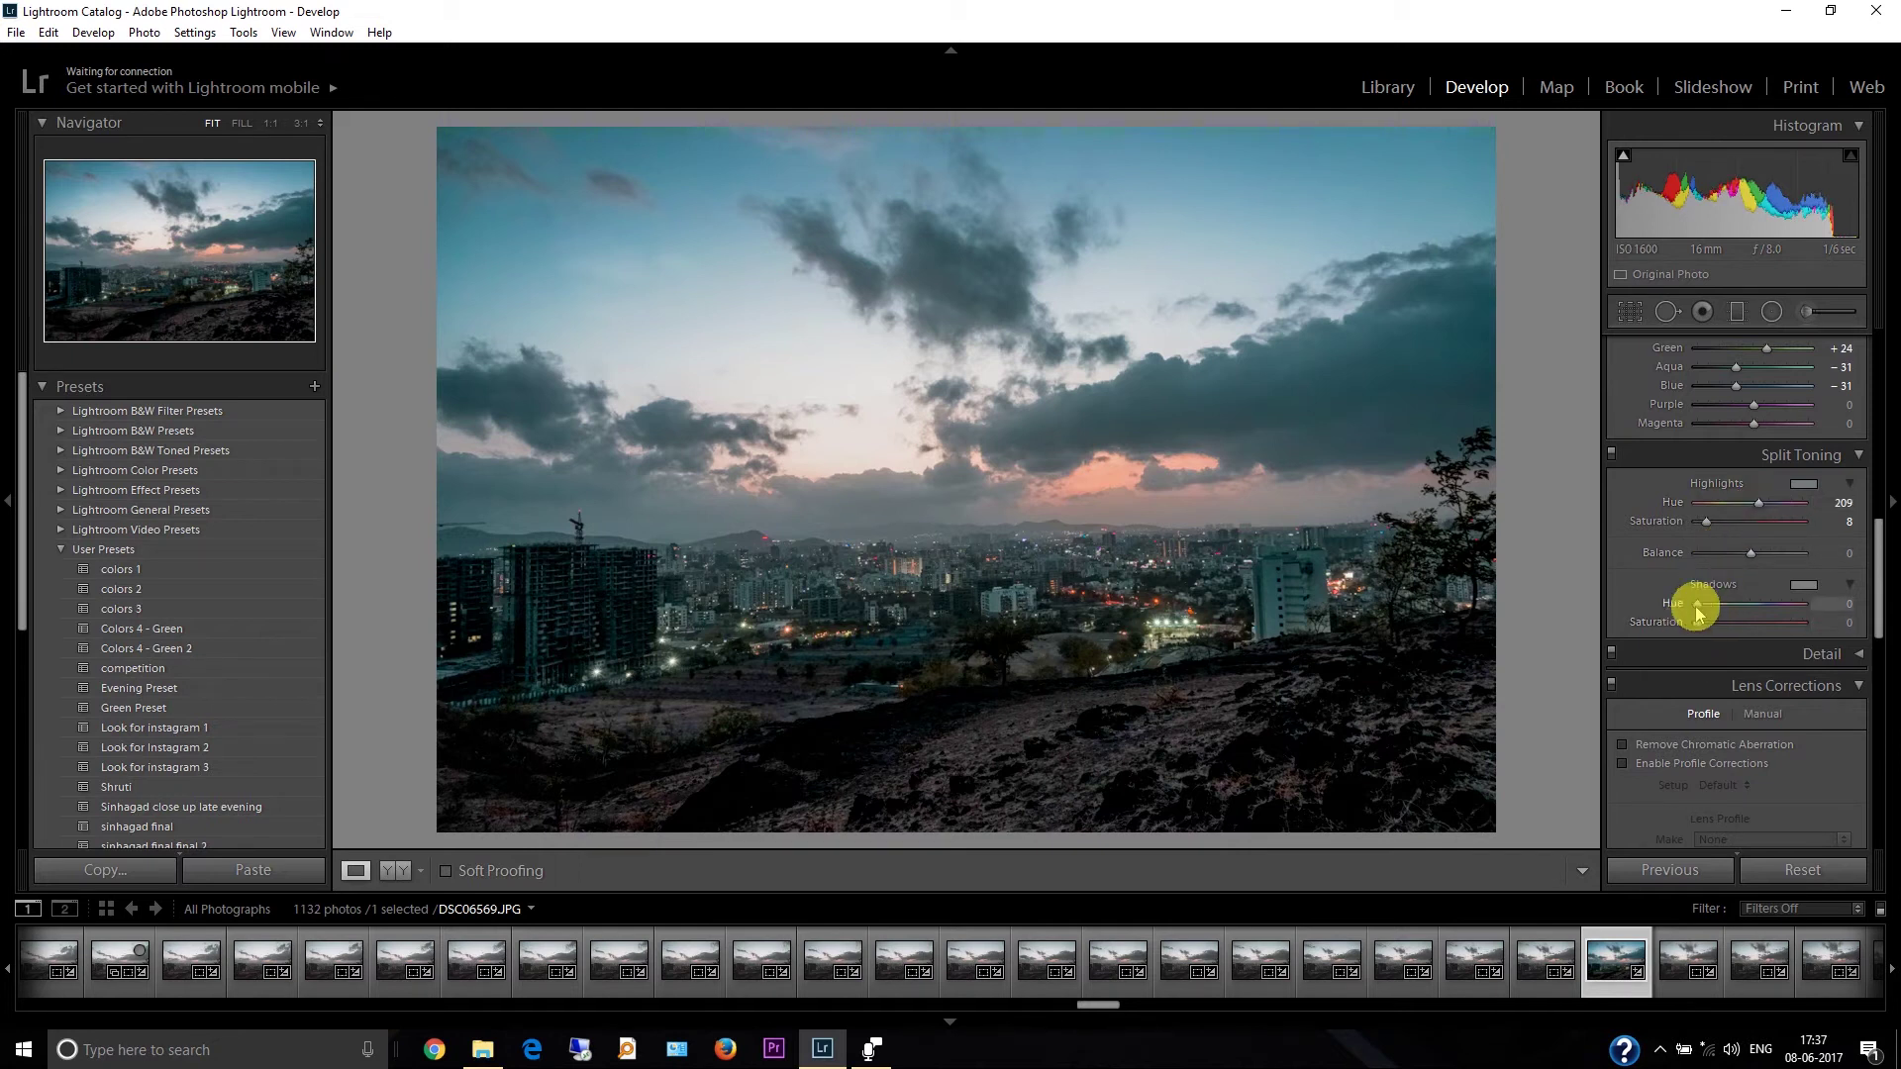
Tint the shadows orange at hue 30, saturation 5, and set highlight saturation to 6
drag(1703, 608, 1711, 612)
drag(1707, 612, 1701, 608)
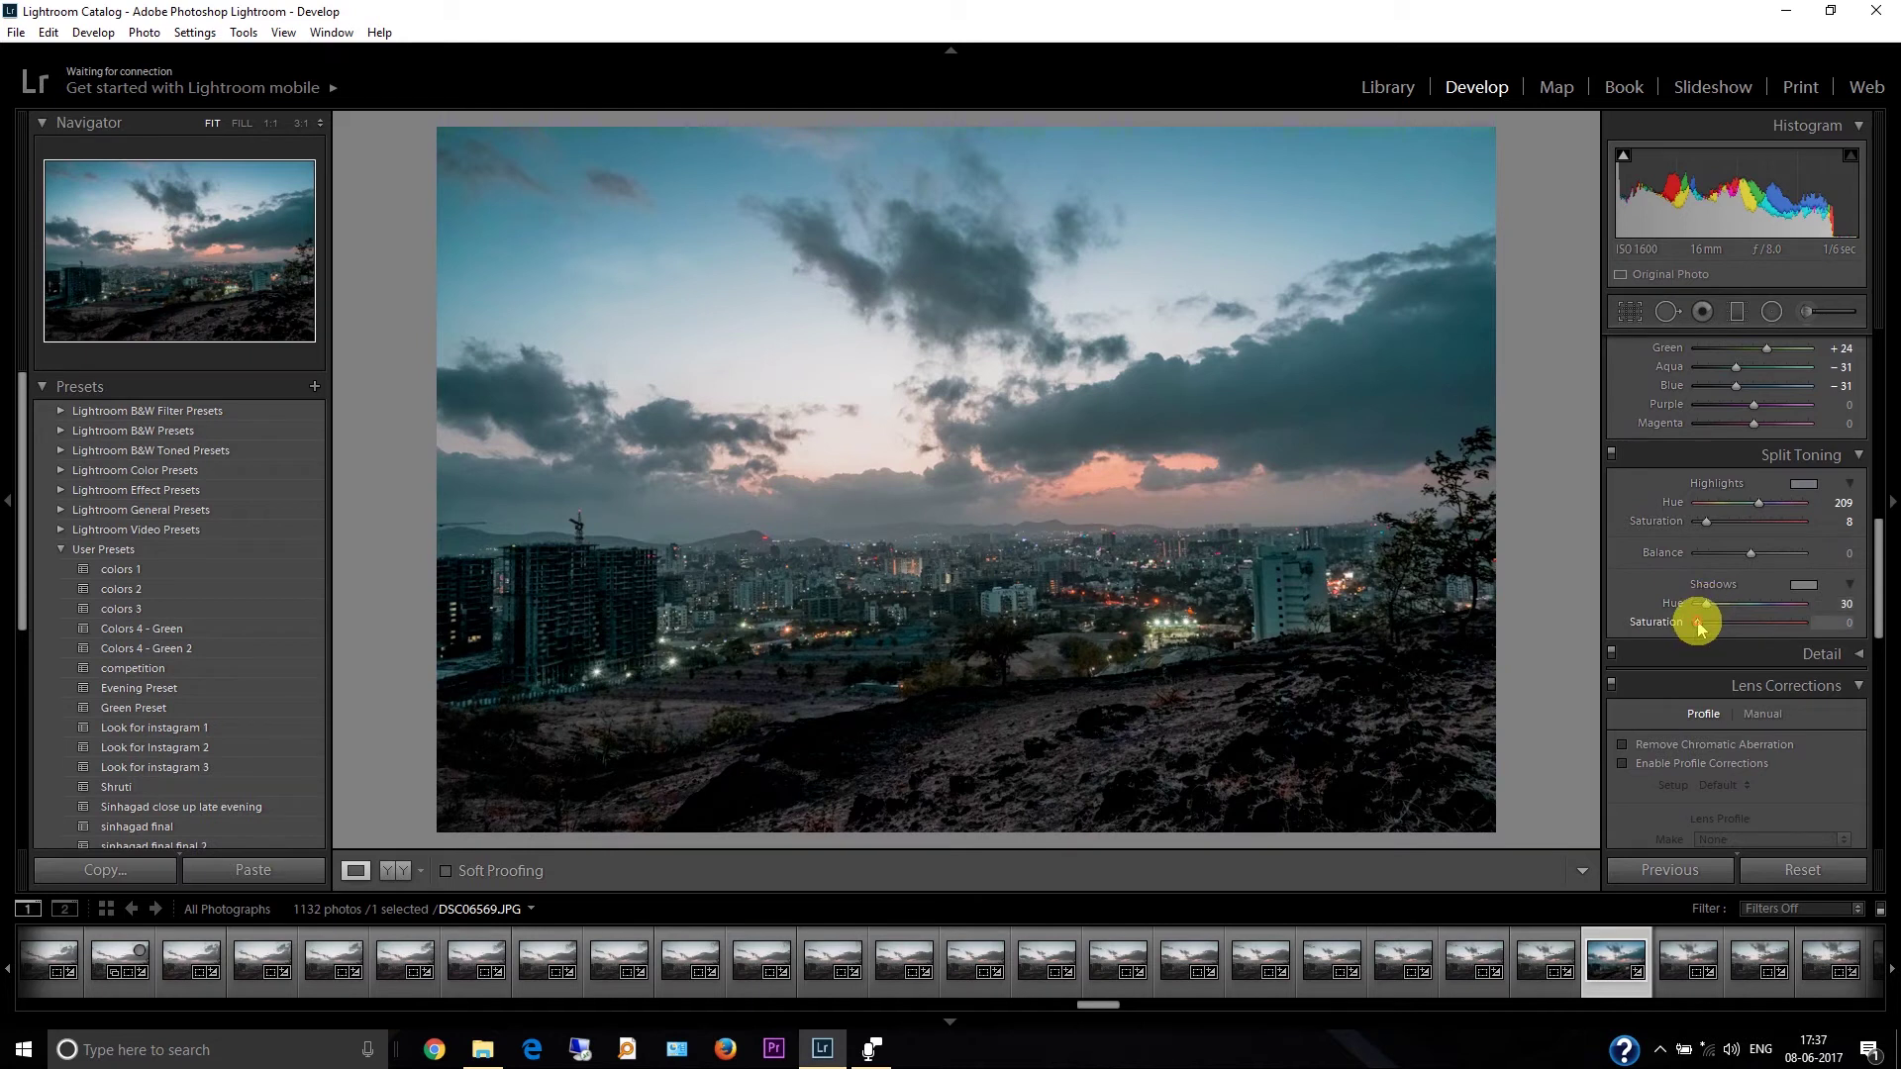
mouse_move(1699, 624)
mouse_down()
mouse_move(1728, 637)
mouse_move(1704, 638)
mouse_up()
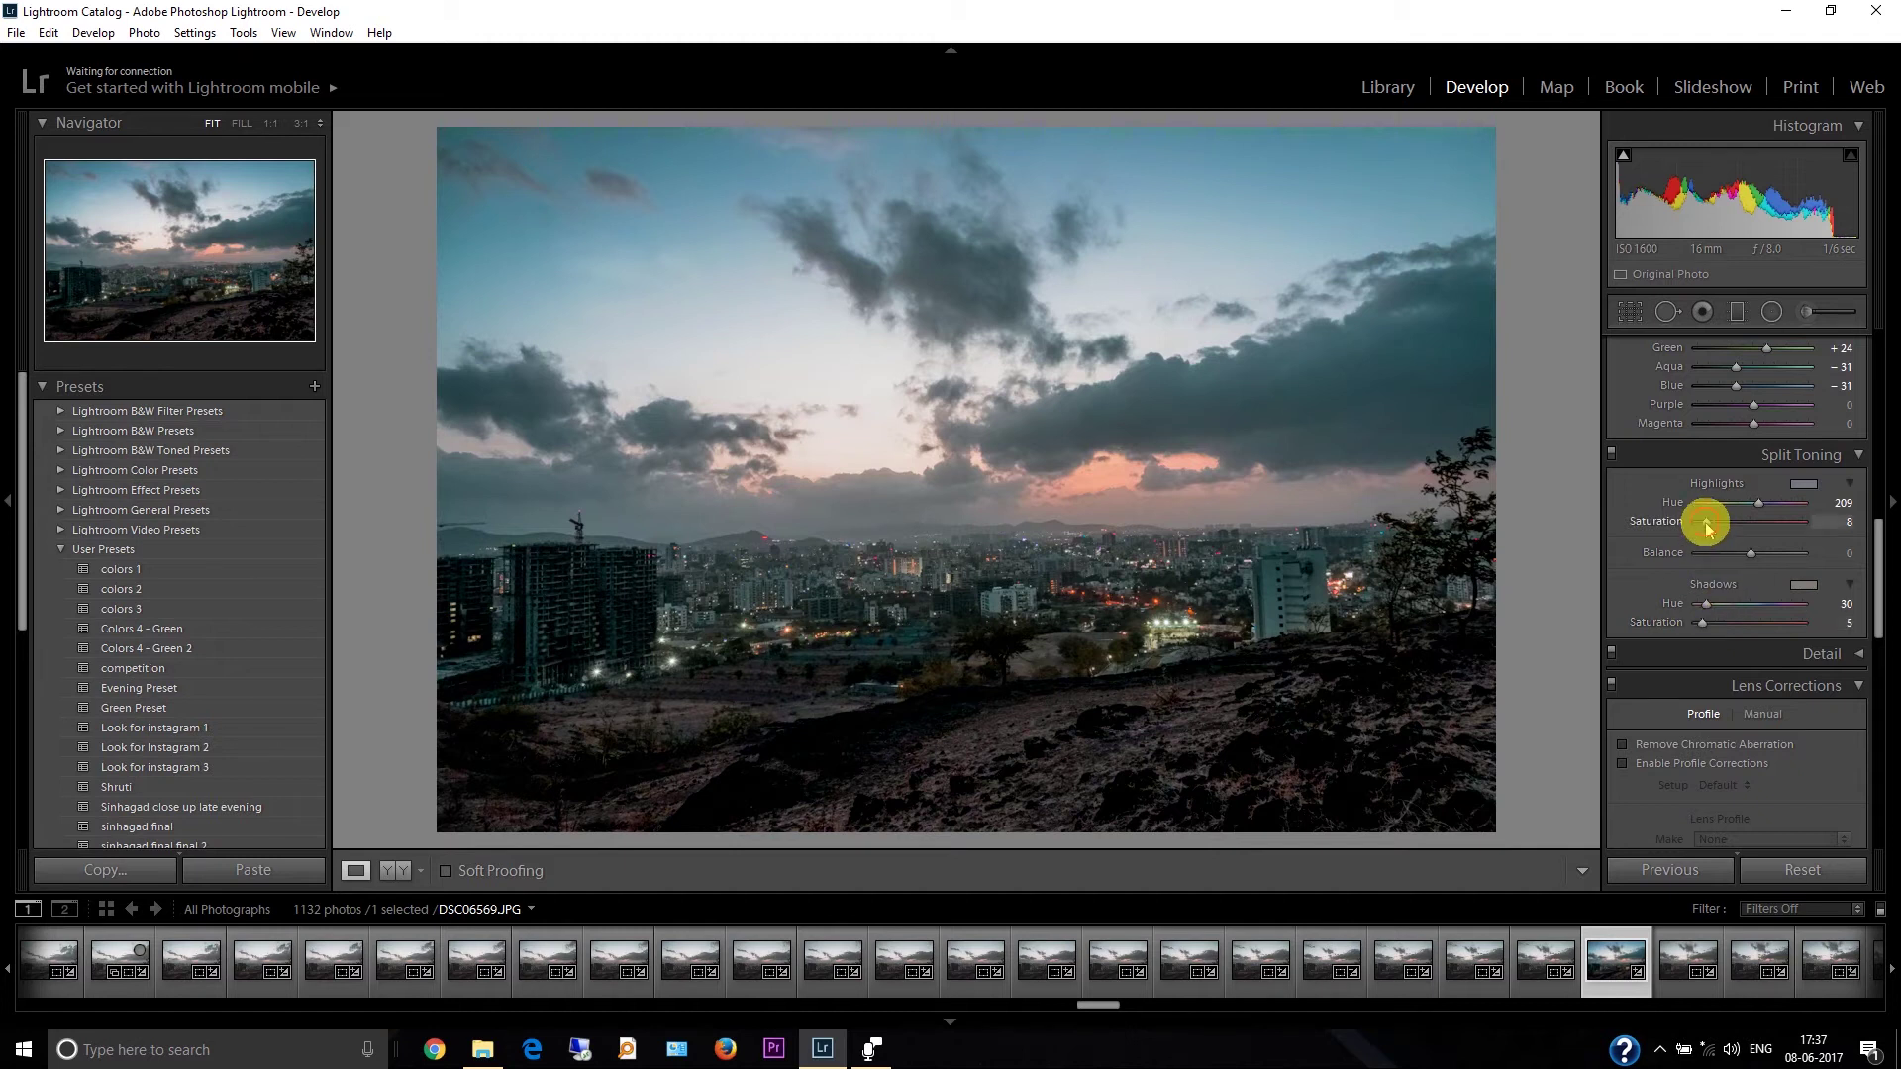
drag(1707, 528, 1703, 531)
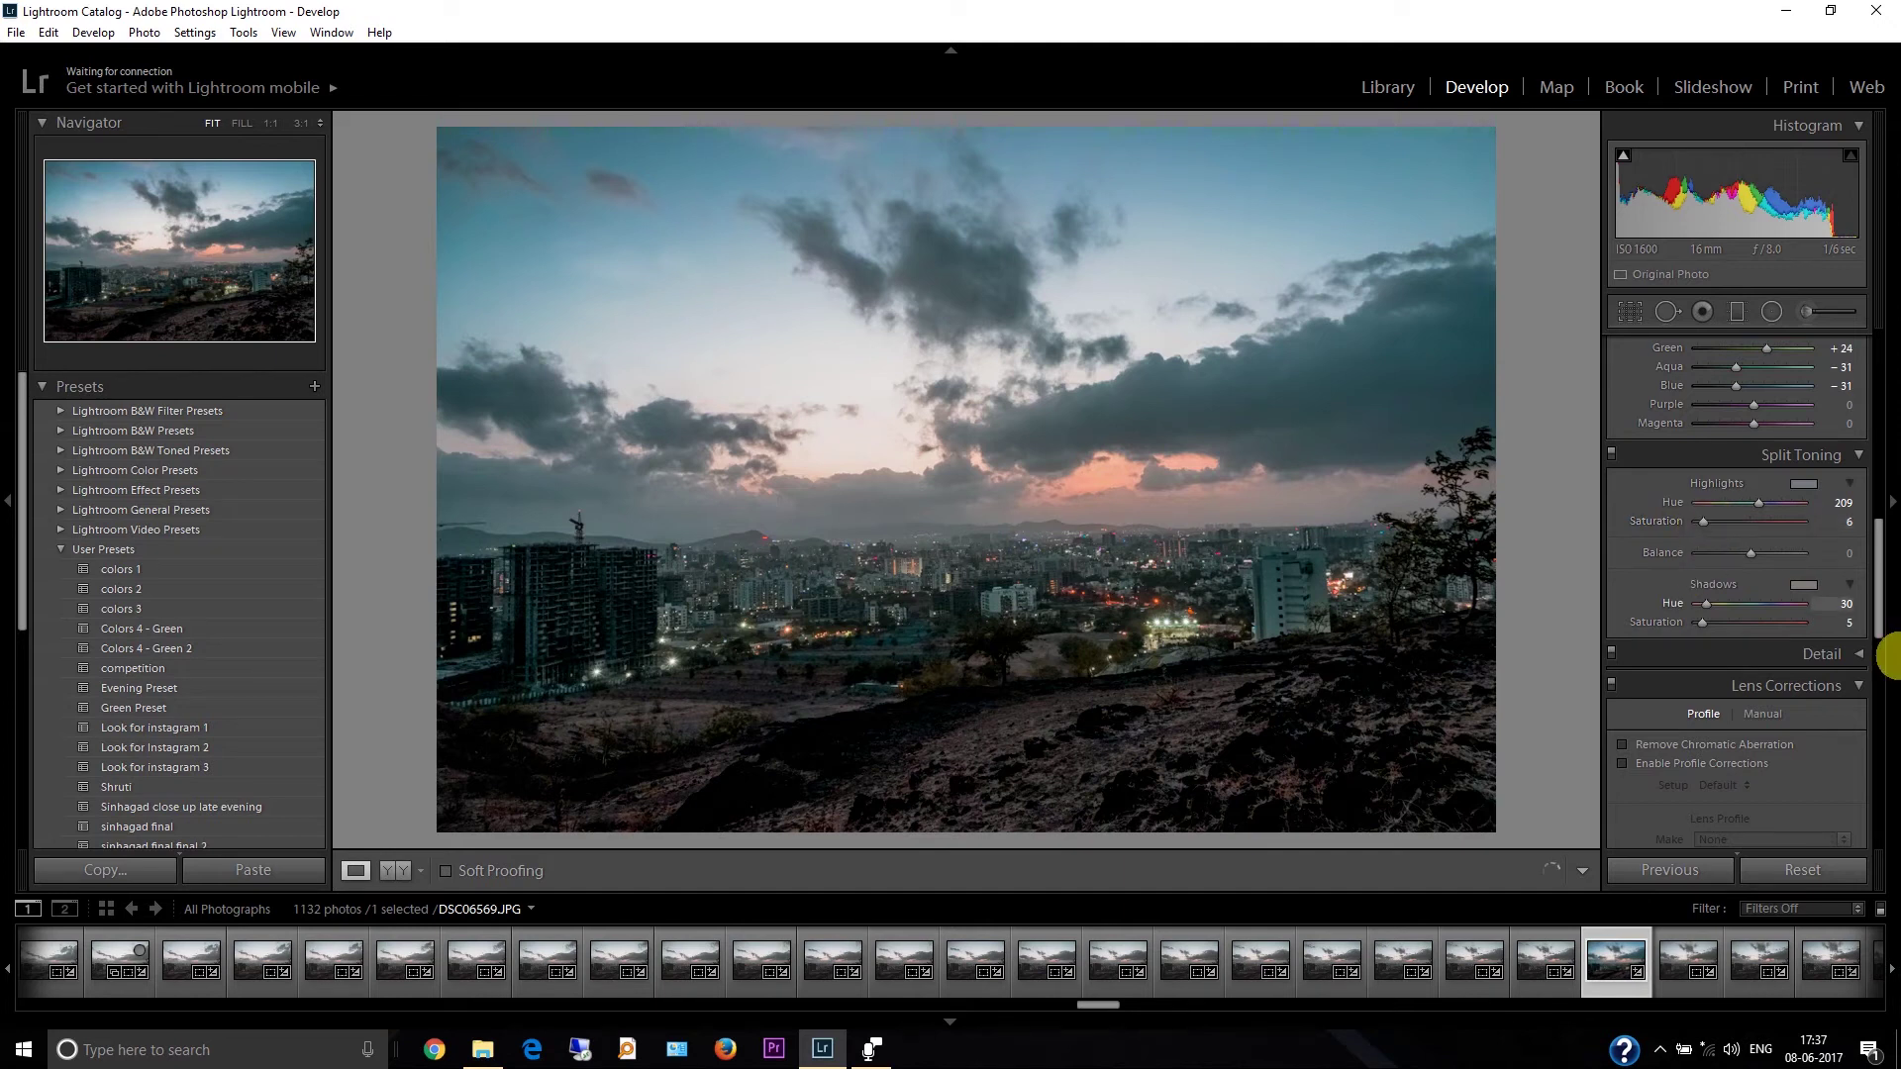
In the Detail panel, set Sharpening Amount 70 and Masking 21, and Luminance noise reduction 9
drag(1874, 614, 1874, 619)
scroll(1874, 618, down, 3)
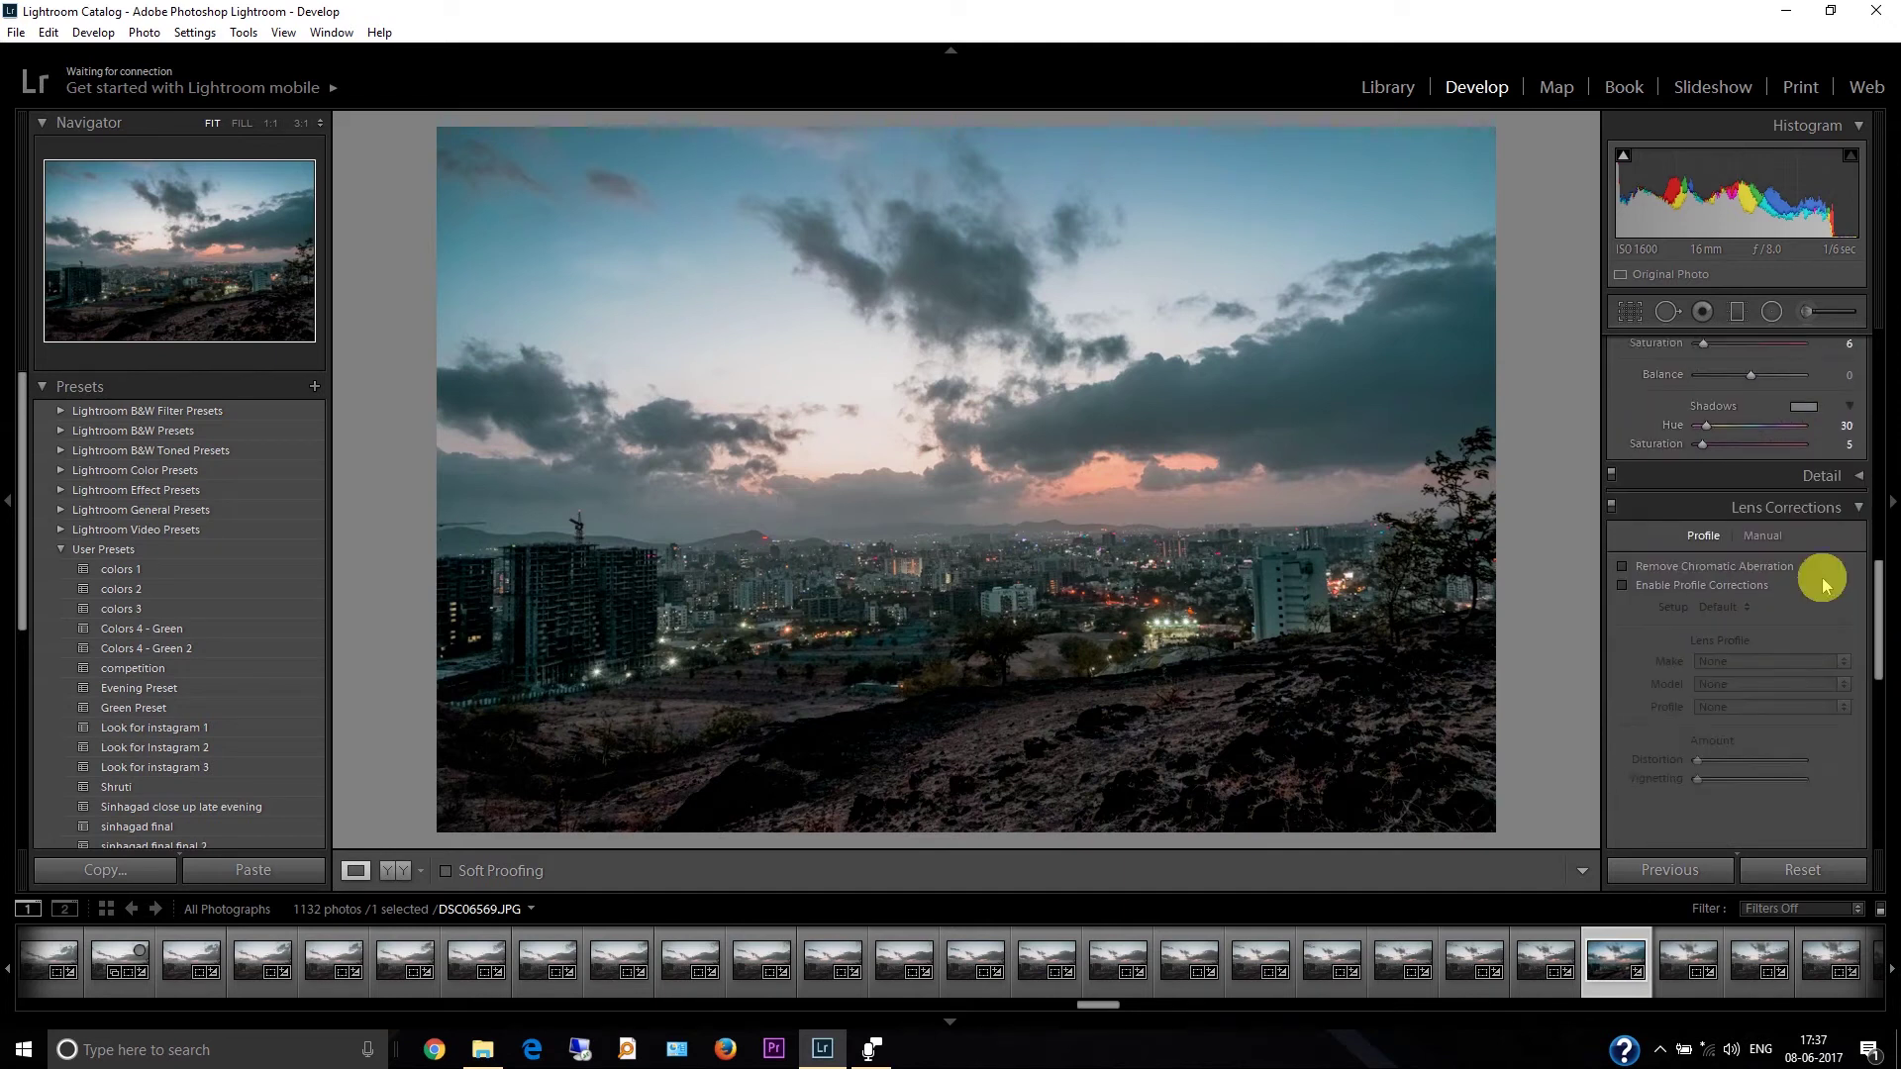
click(1861, 479)
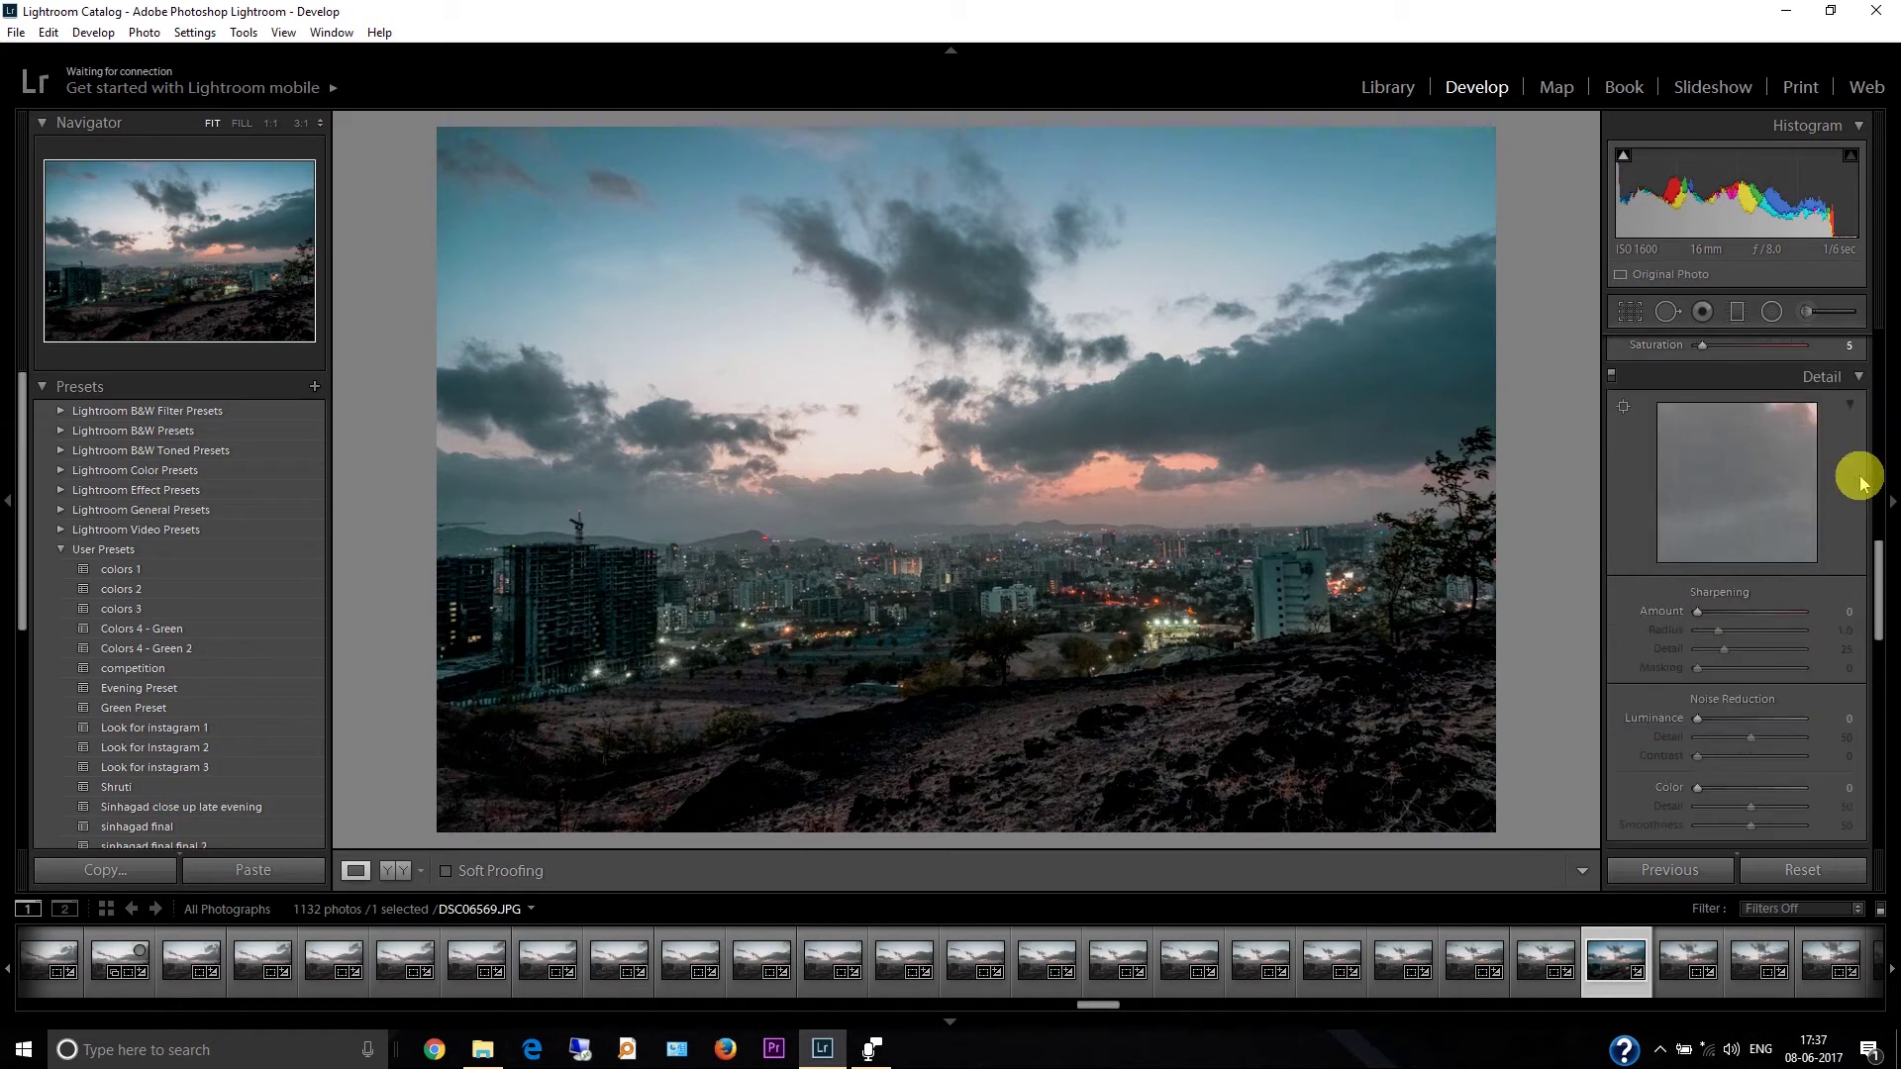
click(1747, 616)
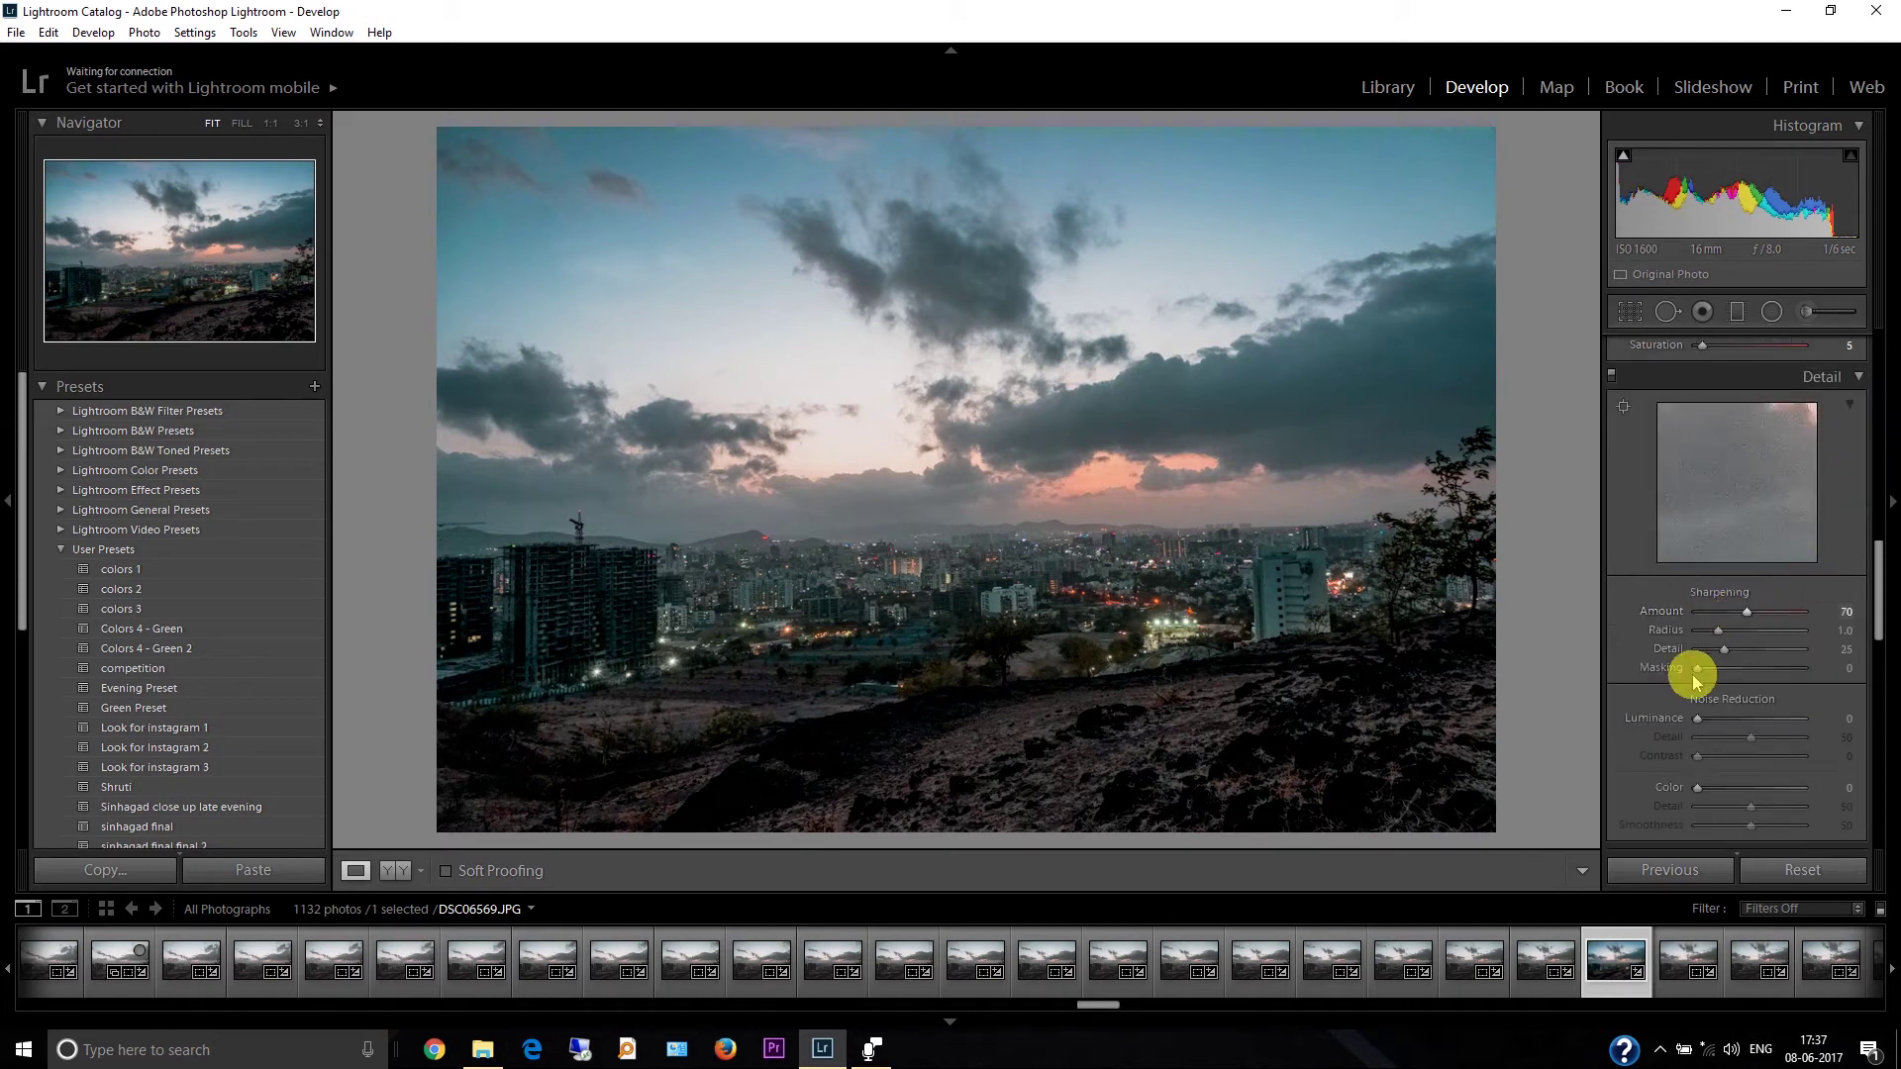
drag(1718, 672, 1721, 671)
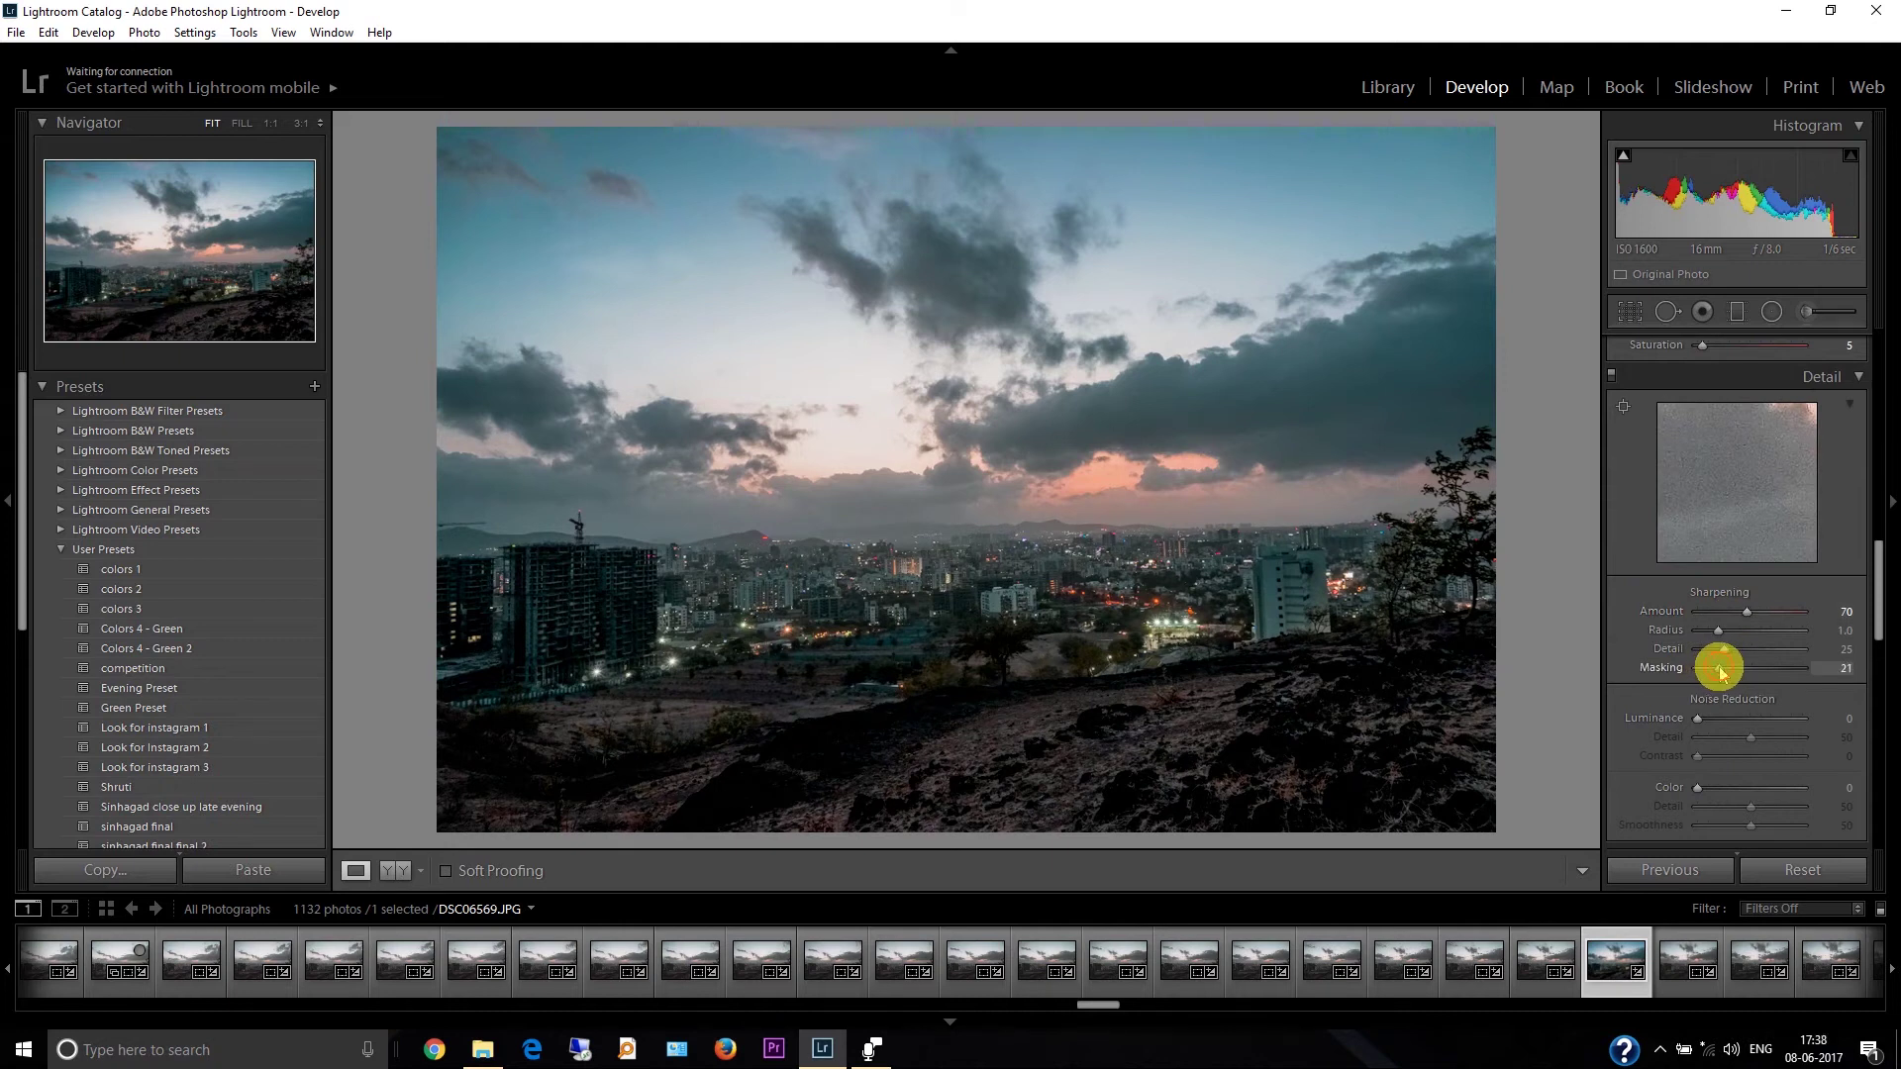
click(1708, 721)
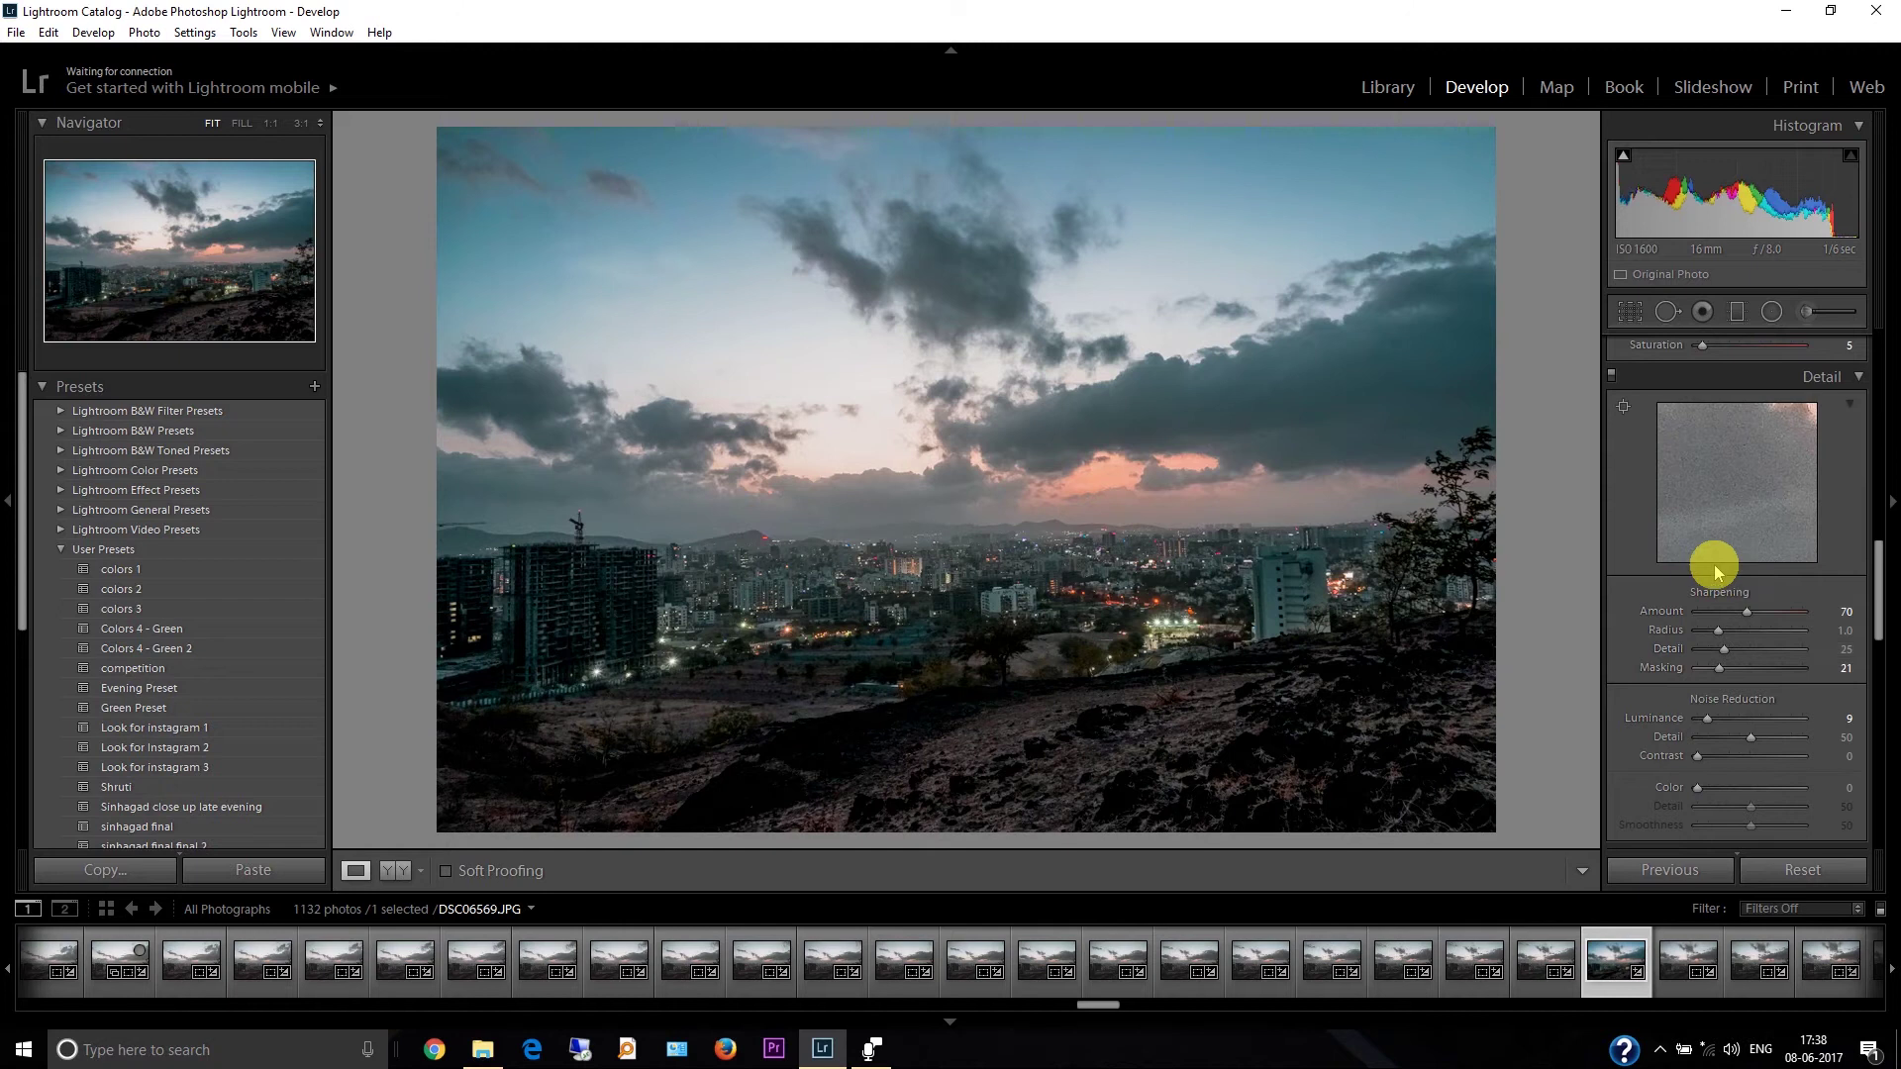
drag(1870, 568, 1871, 683)
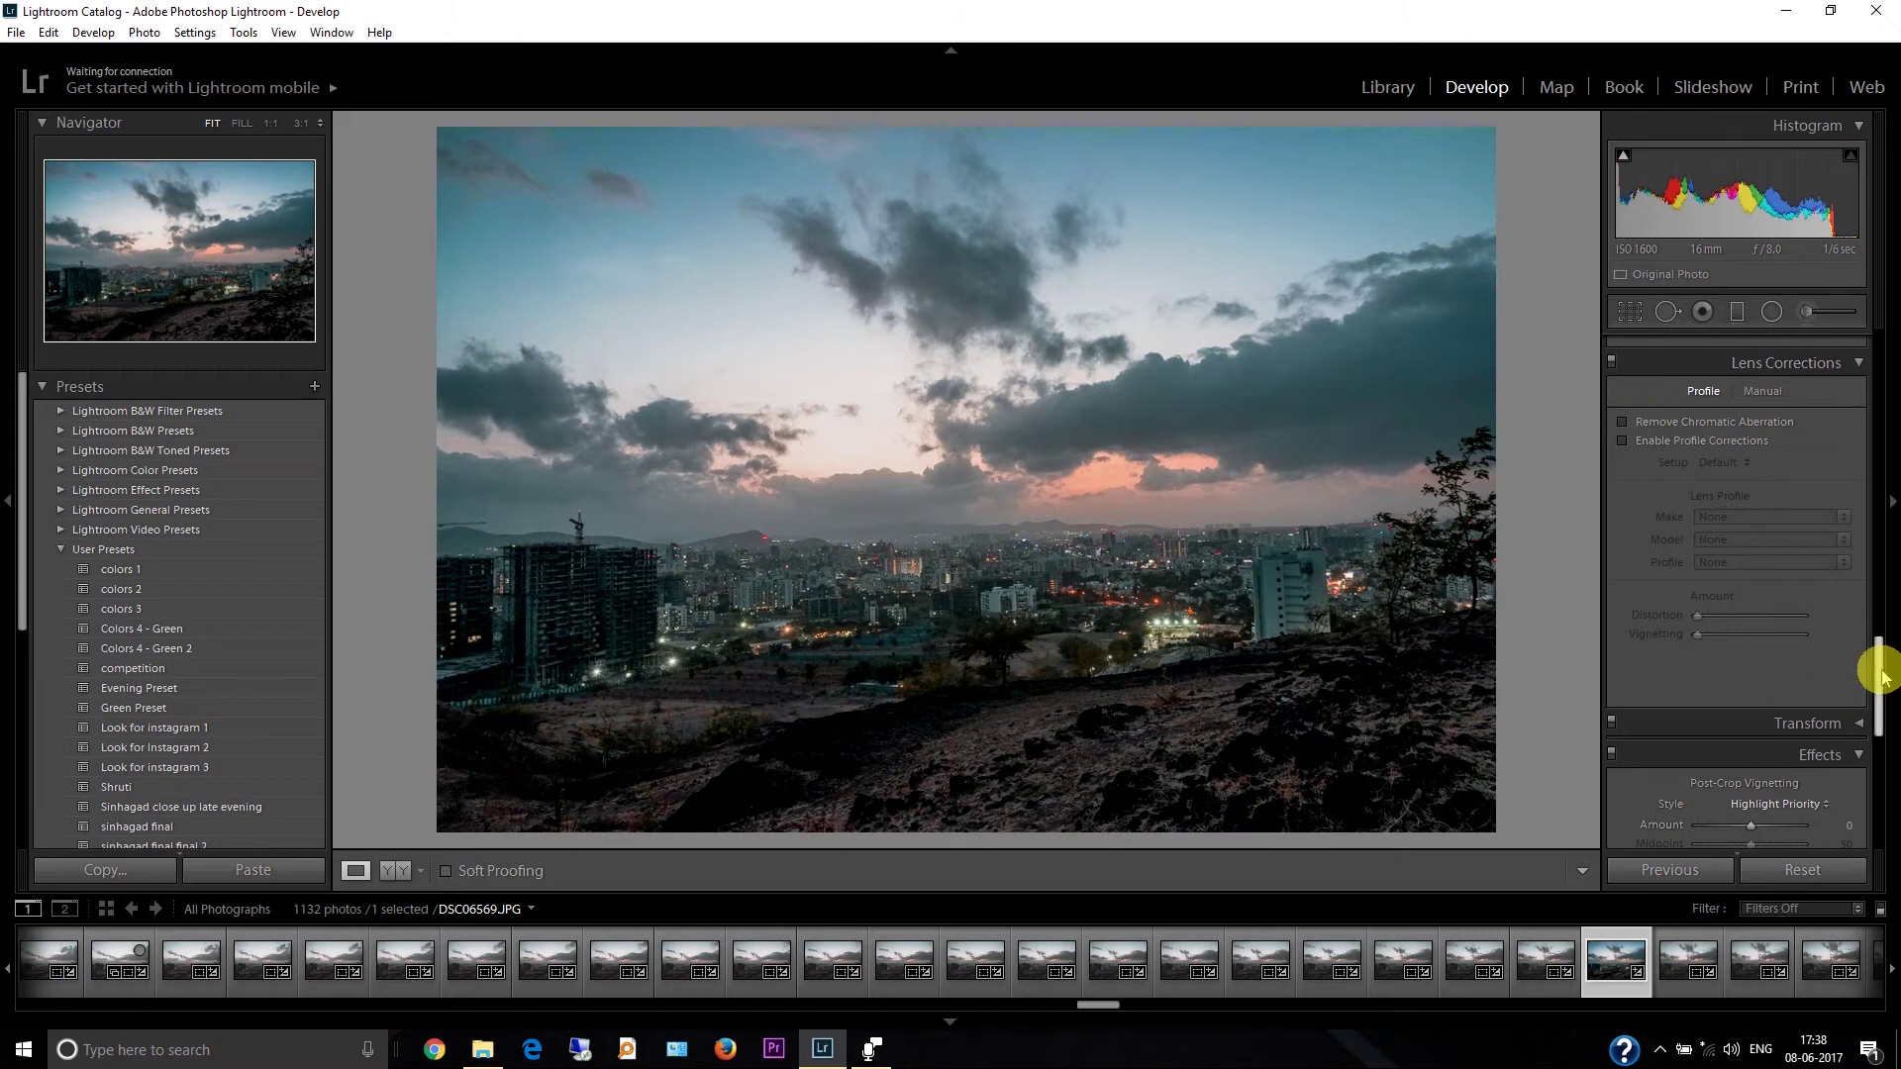
Move past the Transform and Effects panels to open Camera Calibration, with Process 2012 and Embedded profile
drag(1880, 667, 1881, 720)
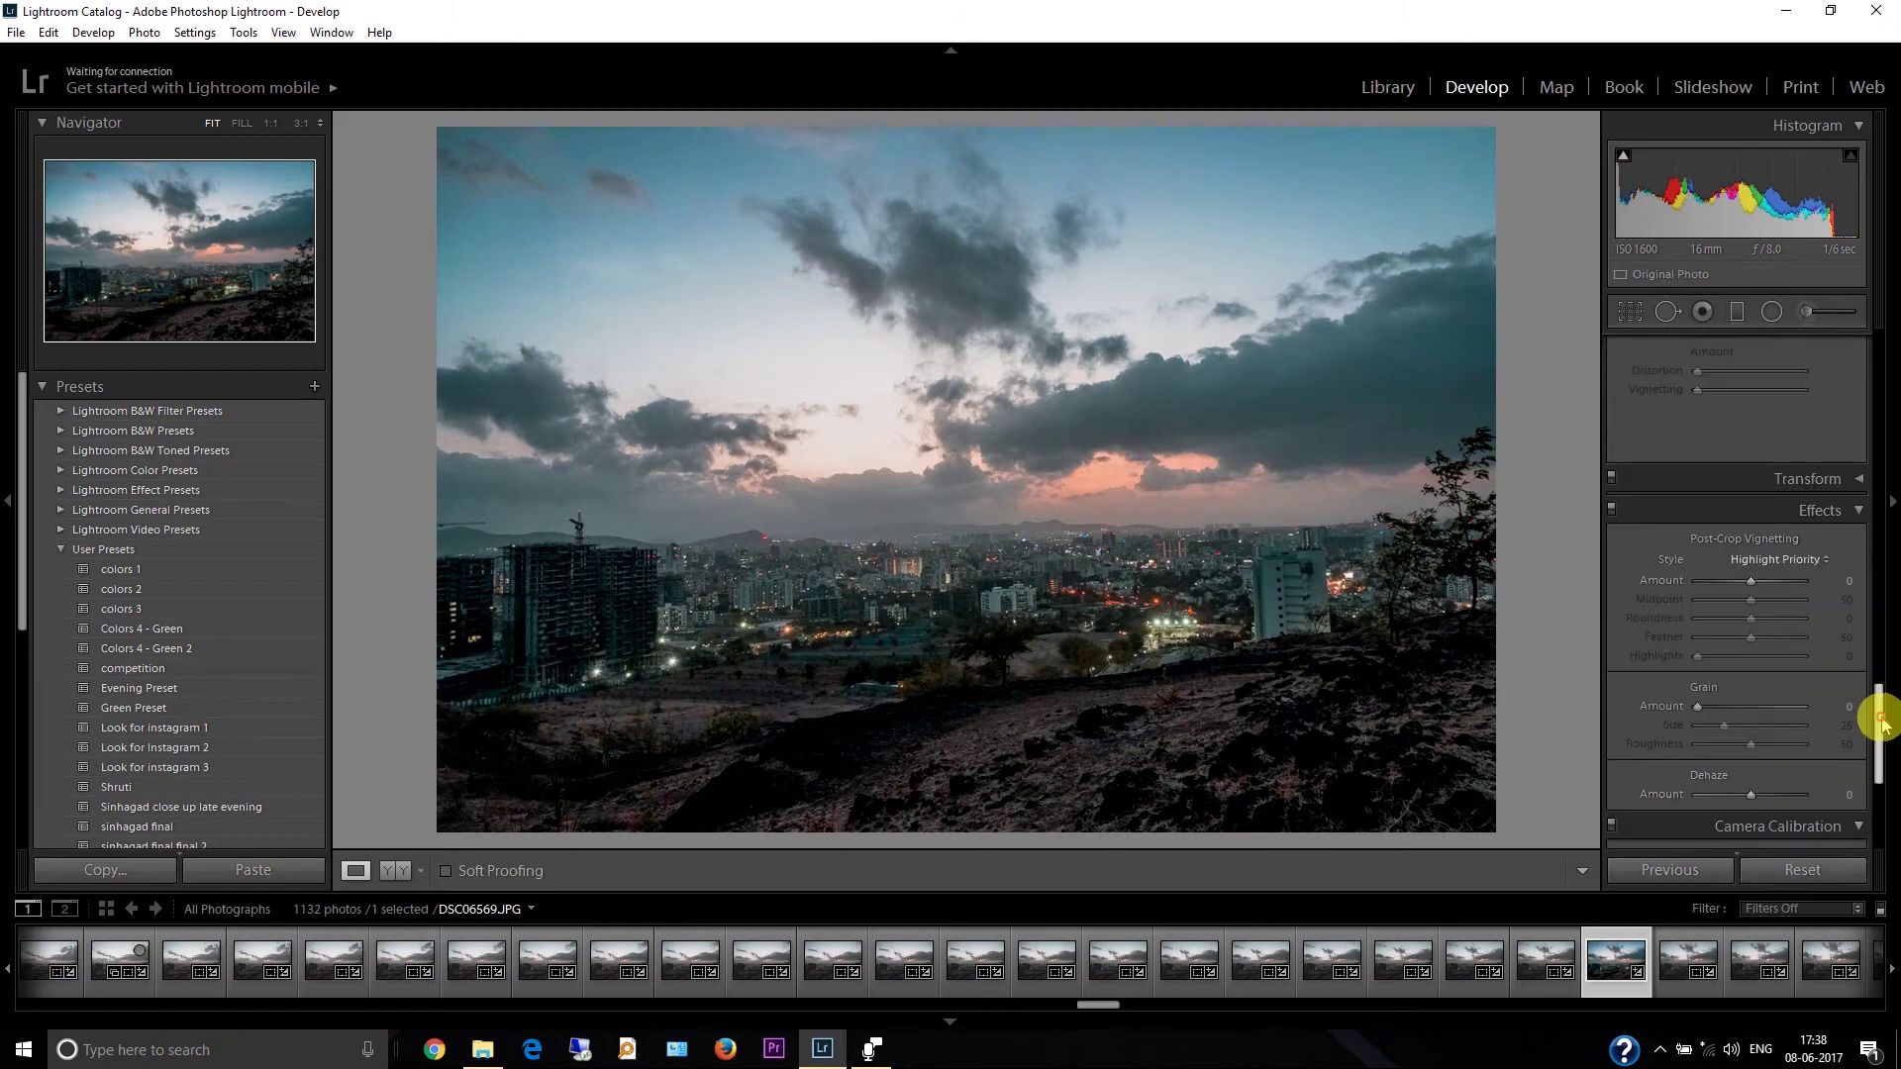
click(1856, 480)
click(1856, 465)
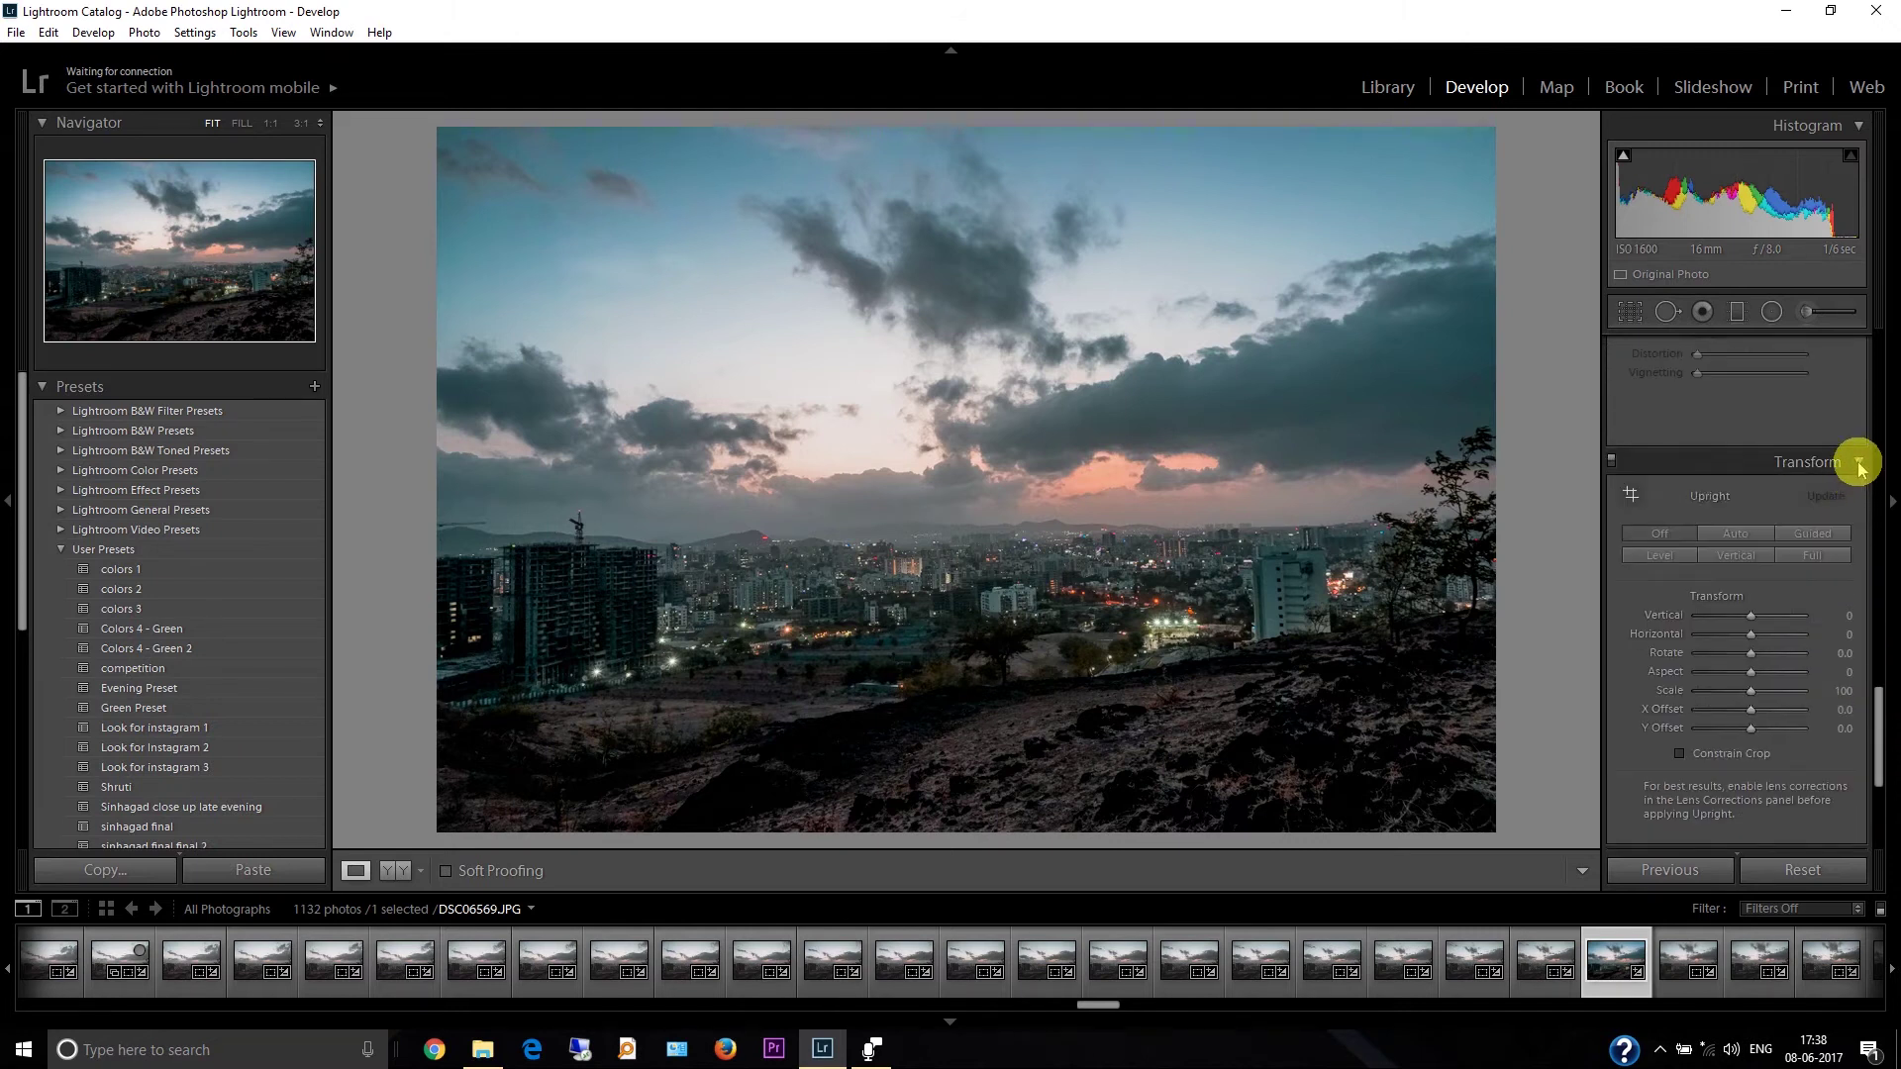
click(1858, 493)
click(1858, 495)
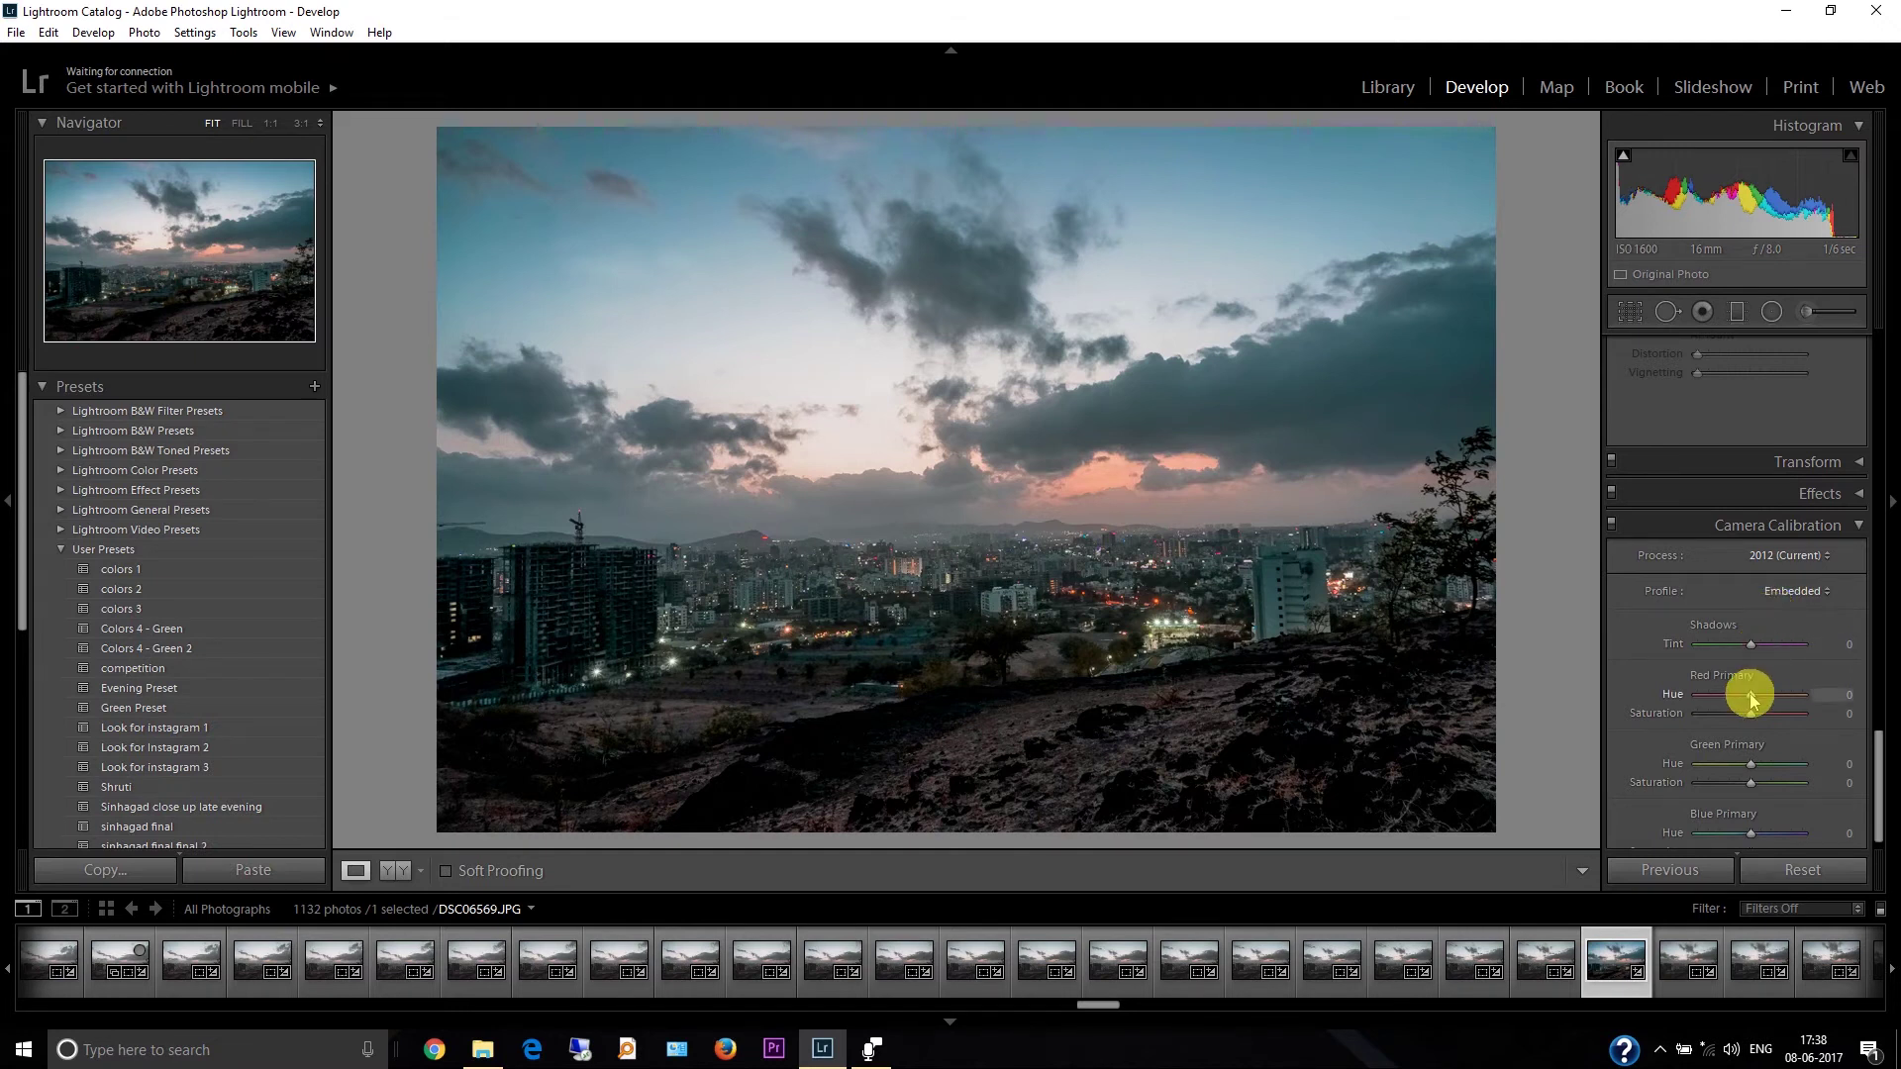
Set the Red Primary to Hue +31 and Saturation +44
drag(1750, 700, 1781, 706)
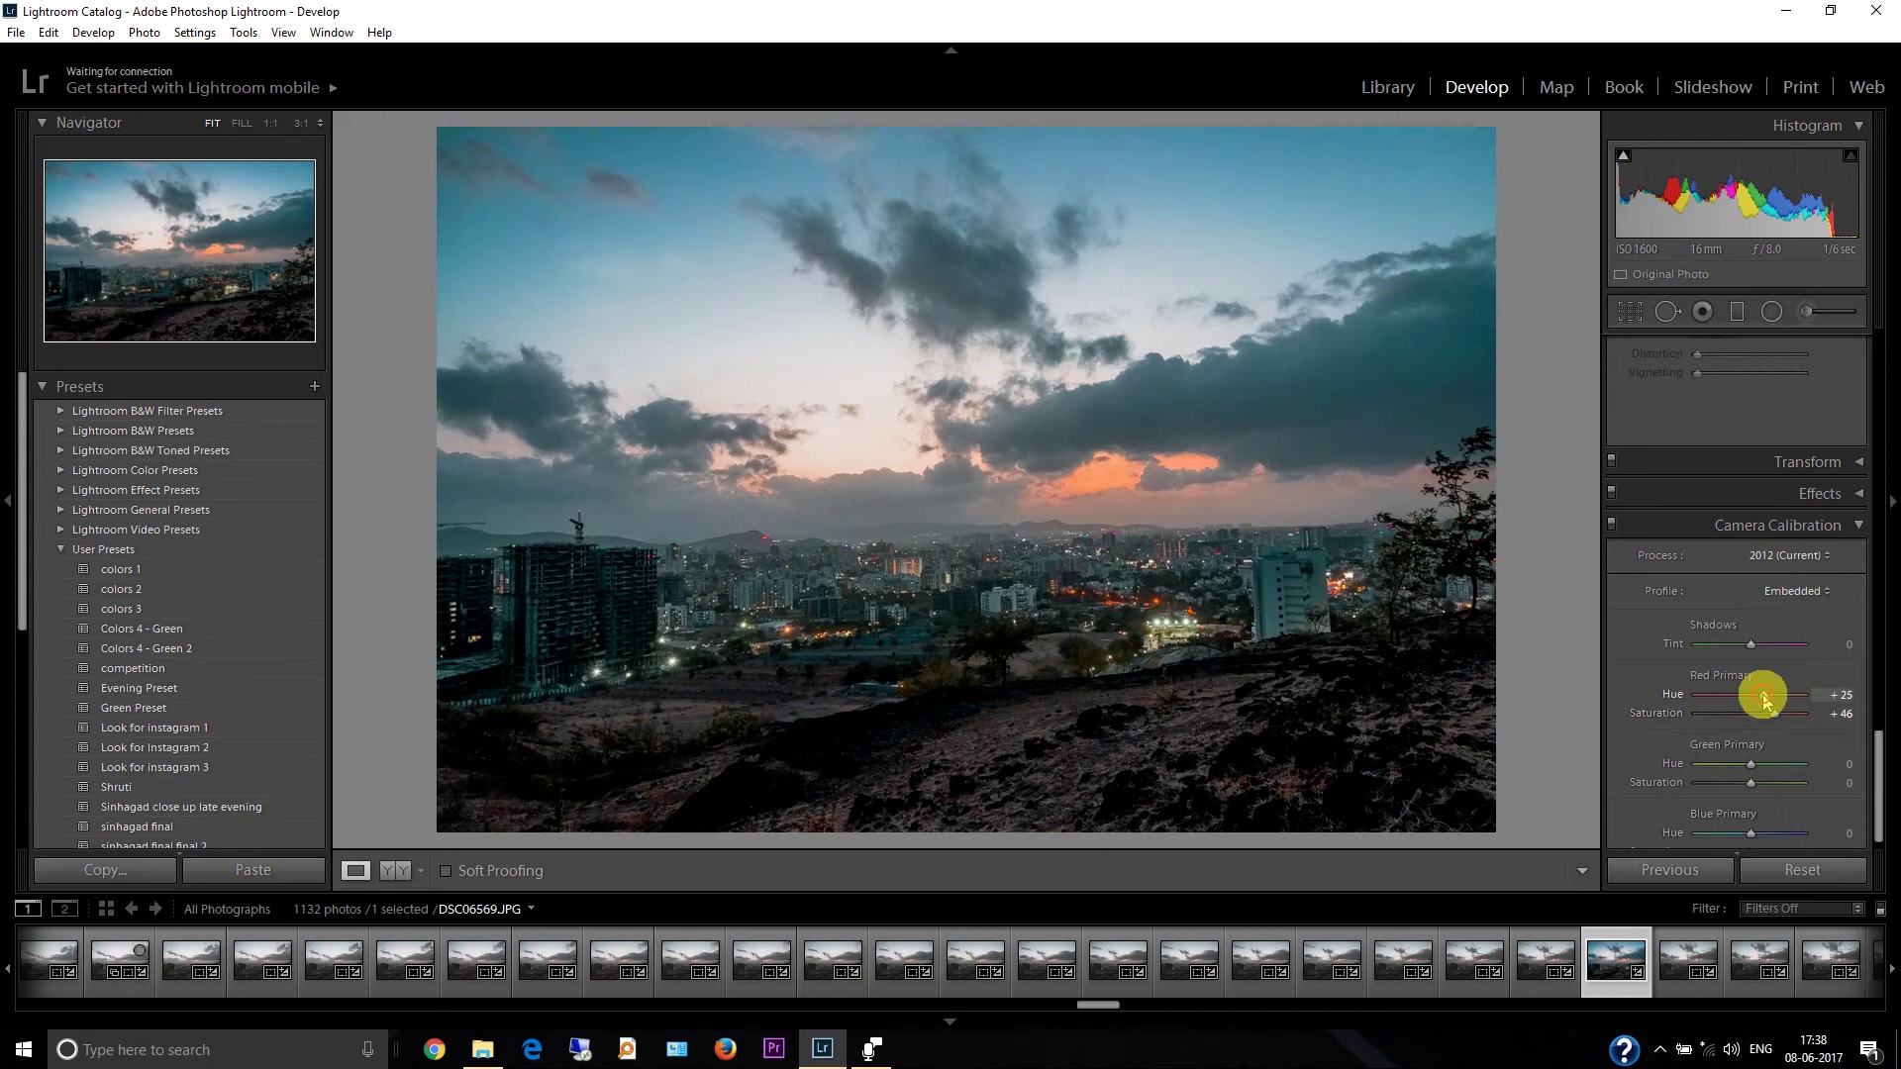
drag(1765, 701, 1770, 703)
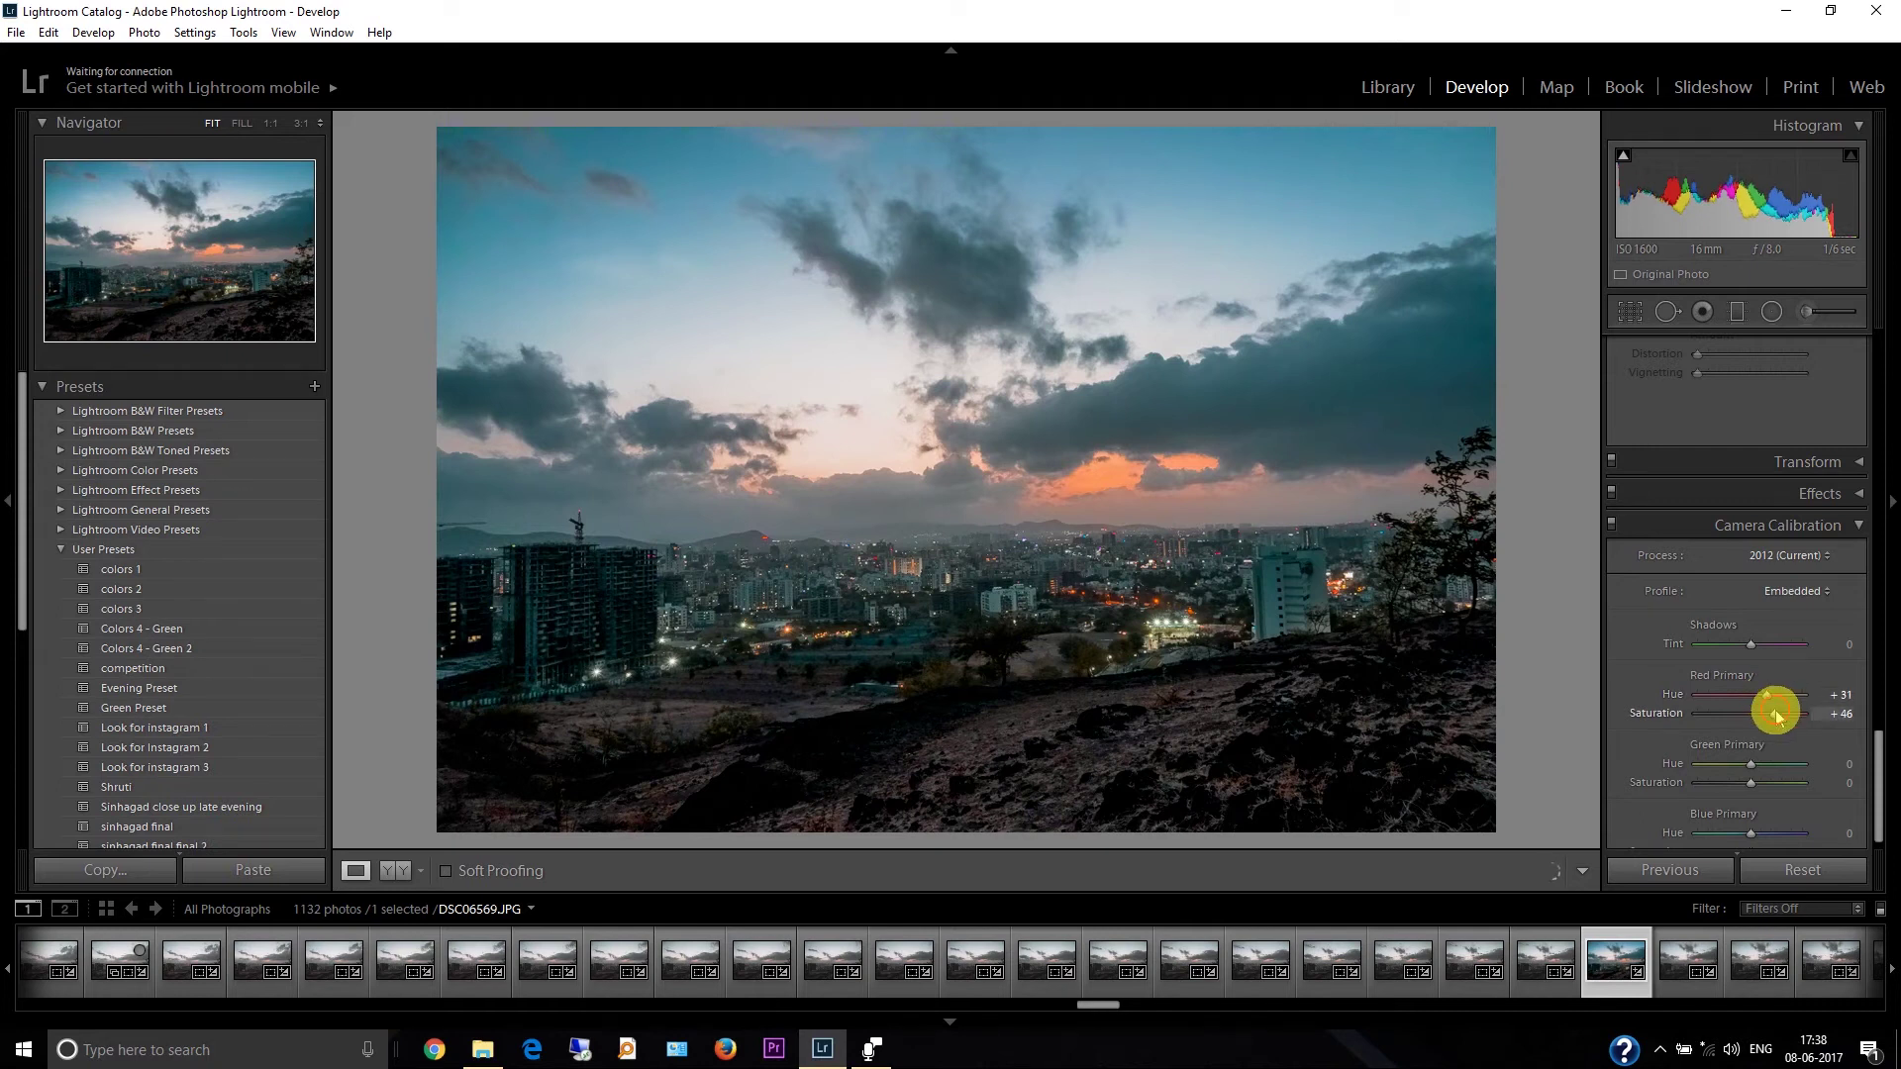
drag(1775, 714, 1773, 719)
Set the Blue Primary to Hue −25 and Saturation −57, then collapse Camera Calibration
scroll(1794, 772, down, 1)
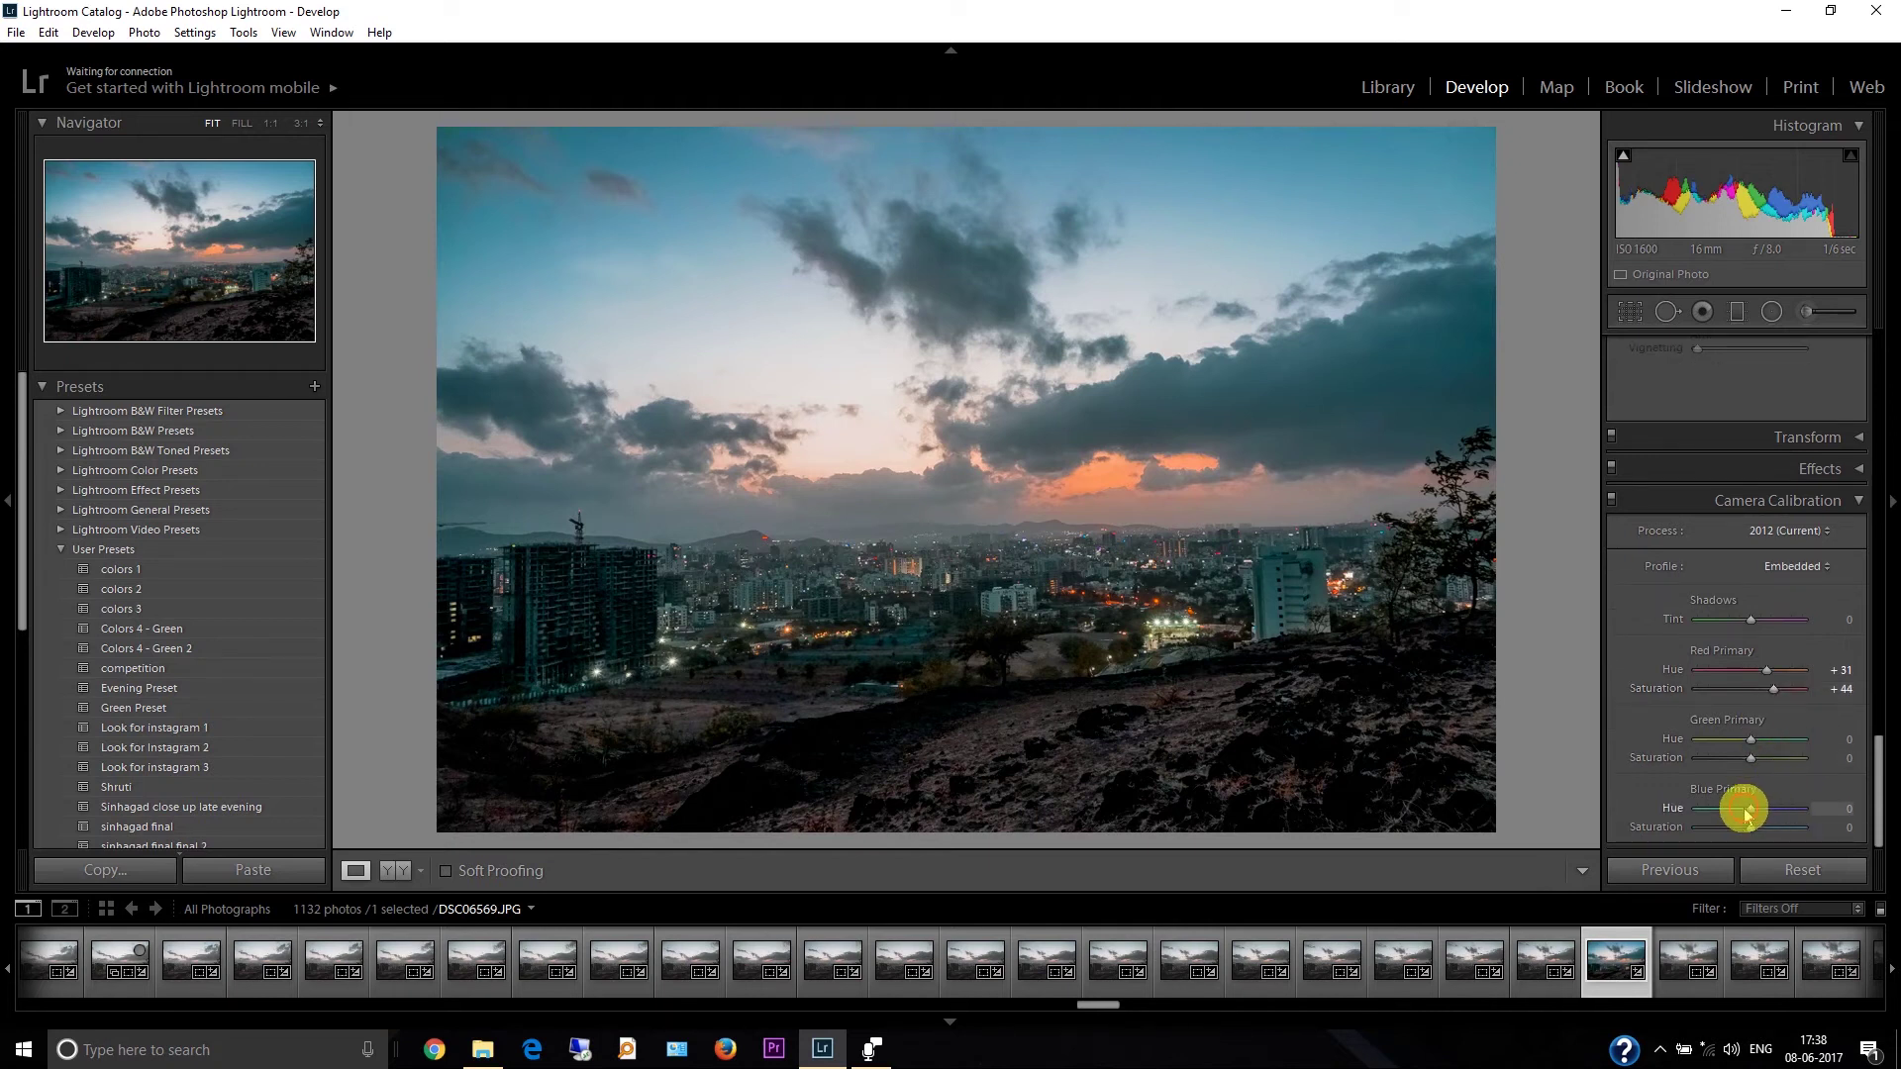
drag(1747, 812, 1739, 813)
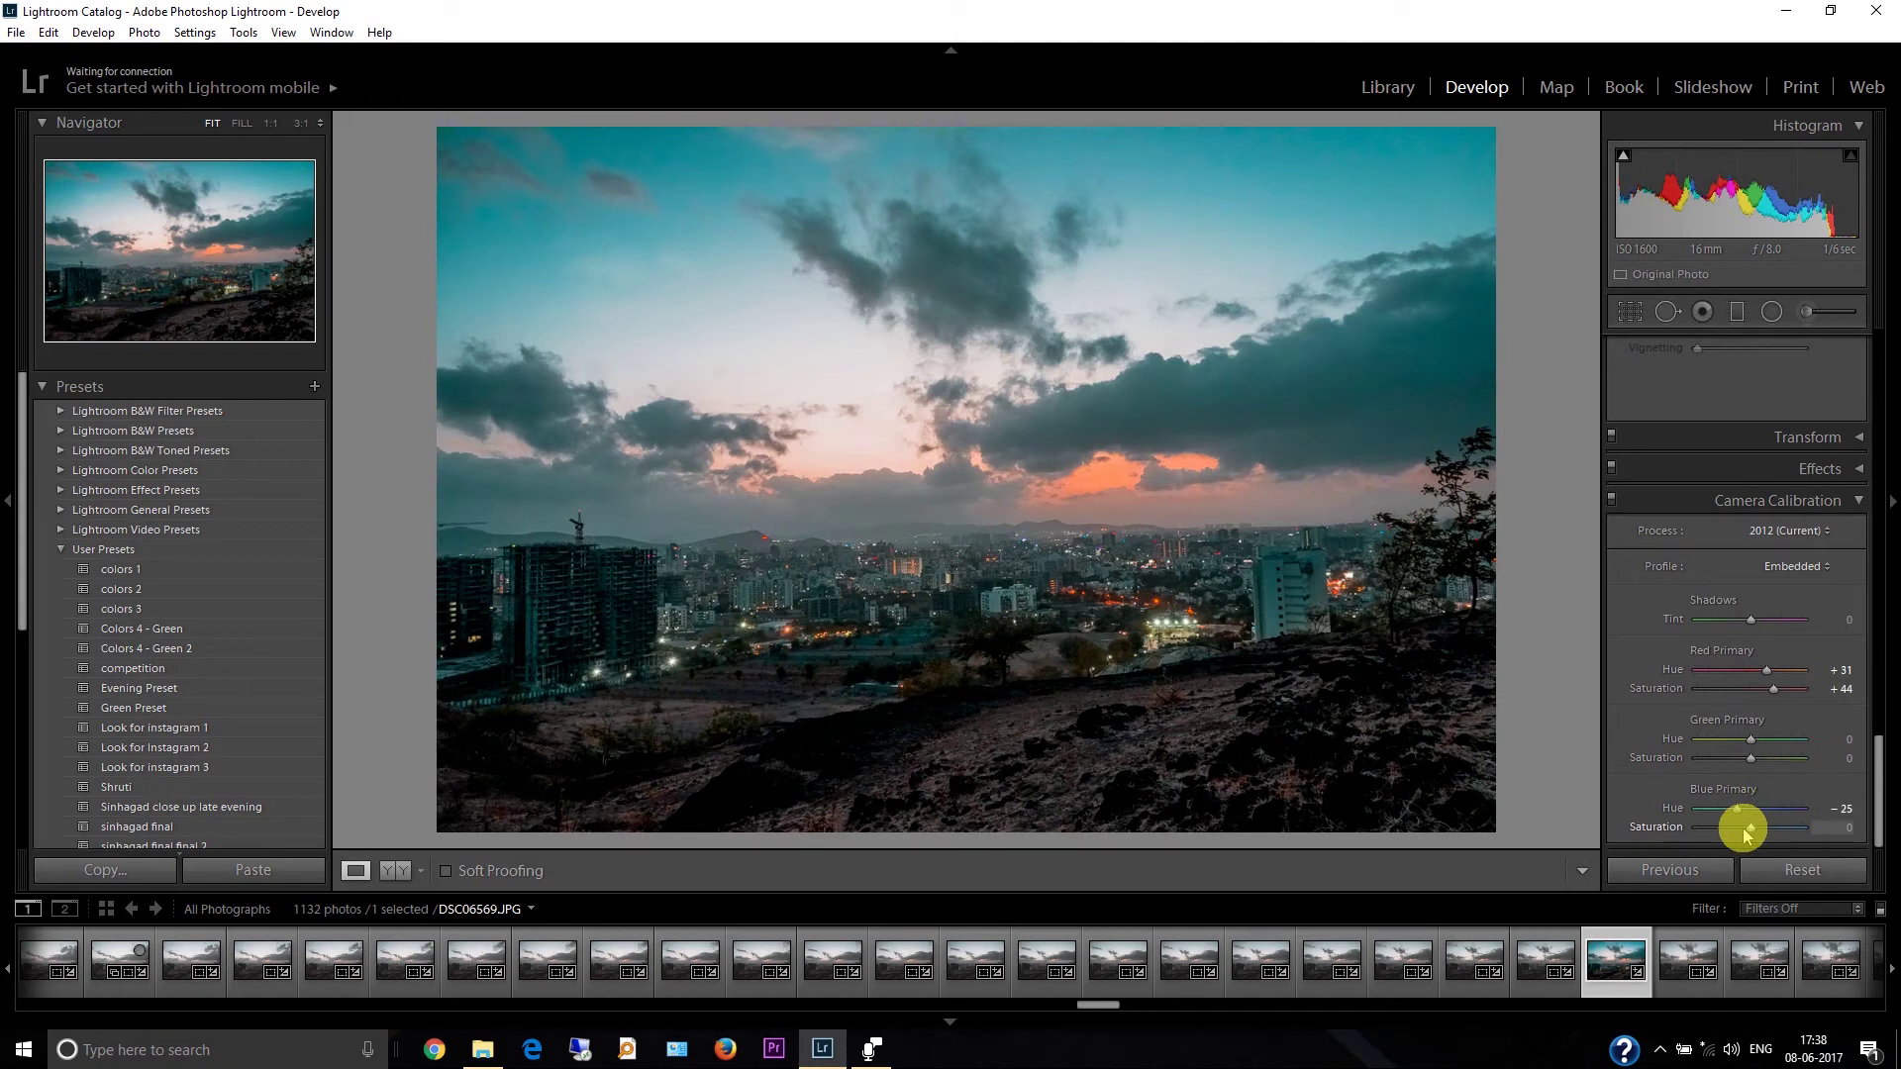
drag(1743, 832, 1719, 838)
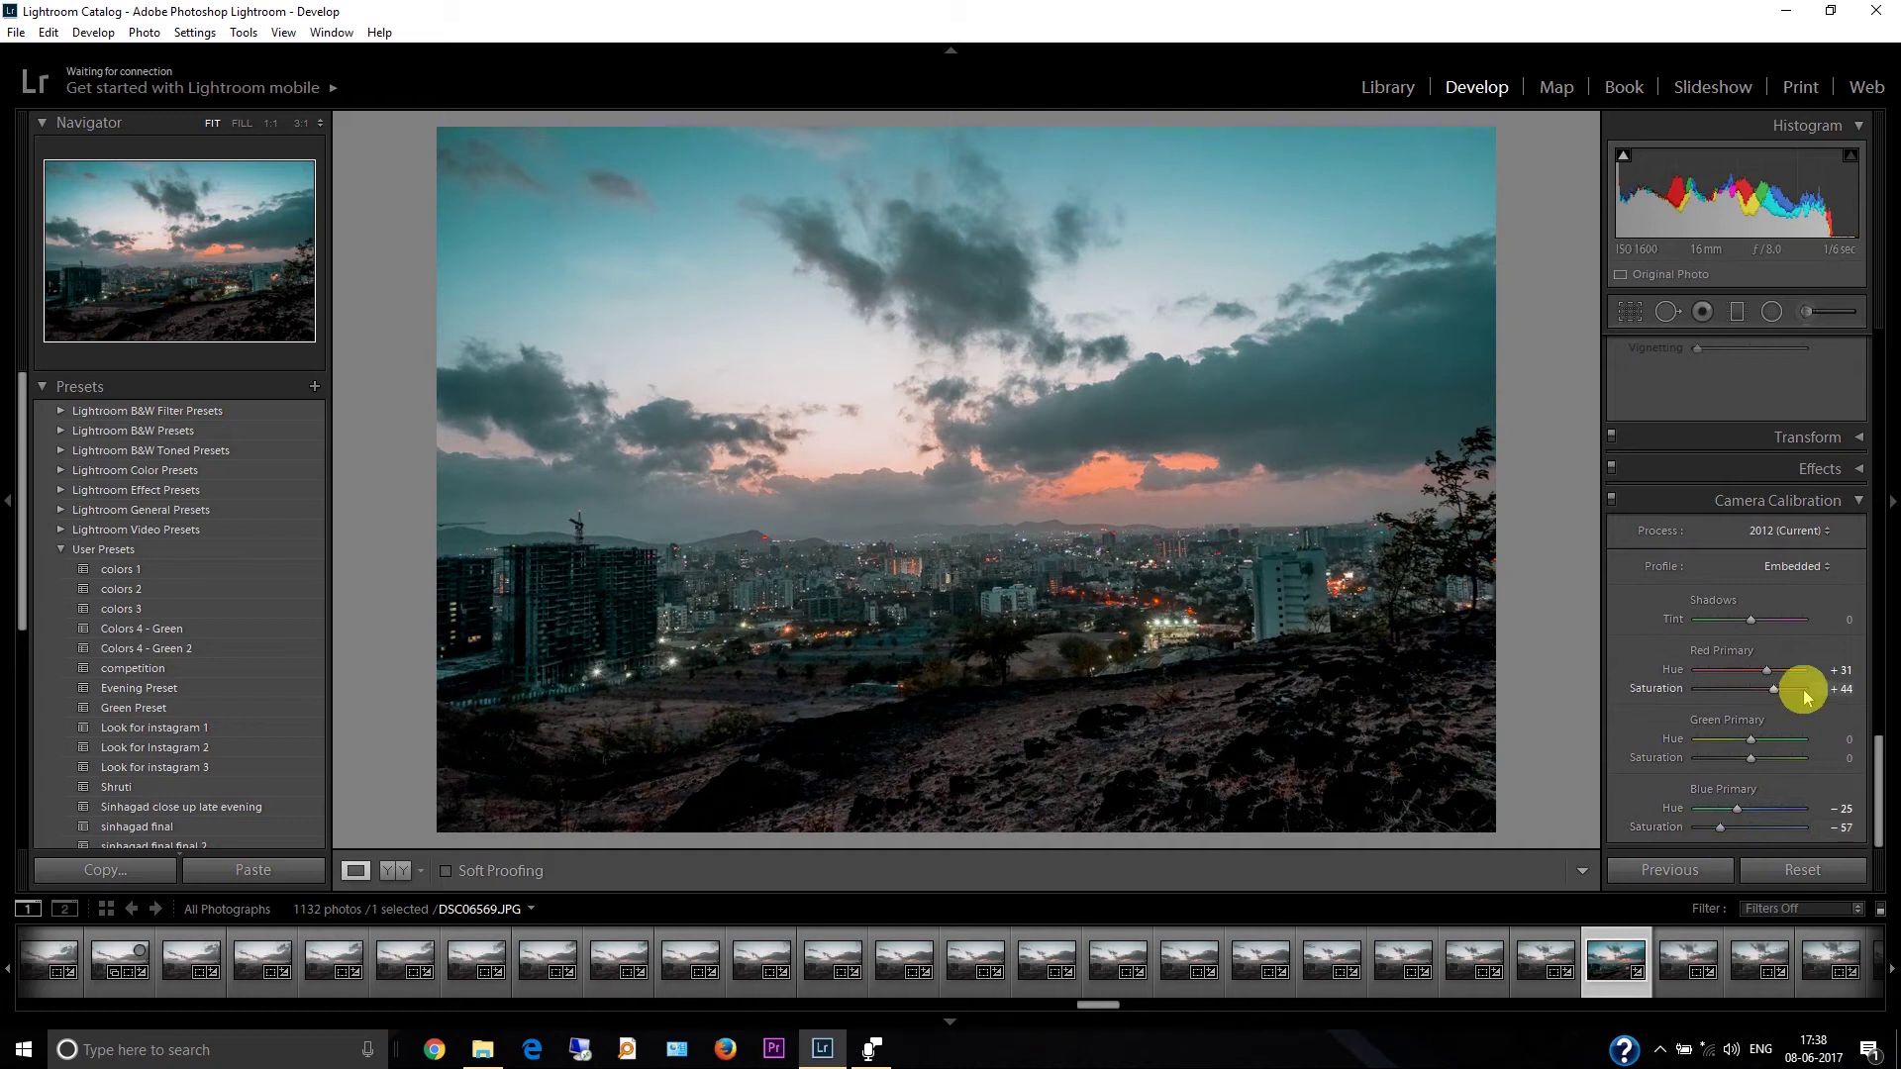
scroll(1874, 753, up, 5)
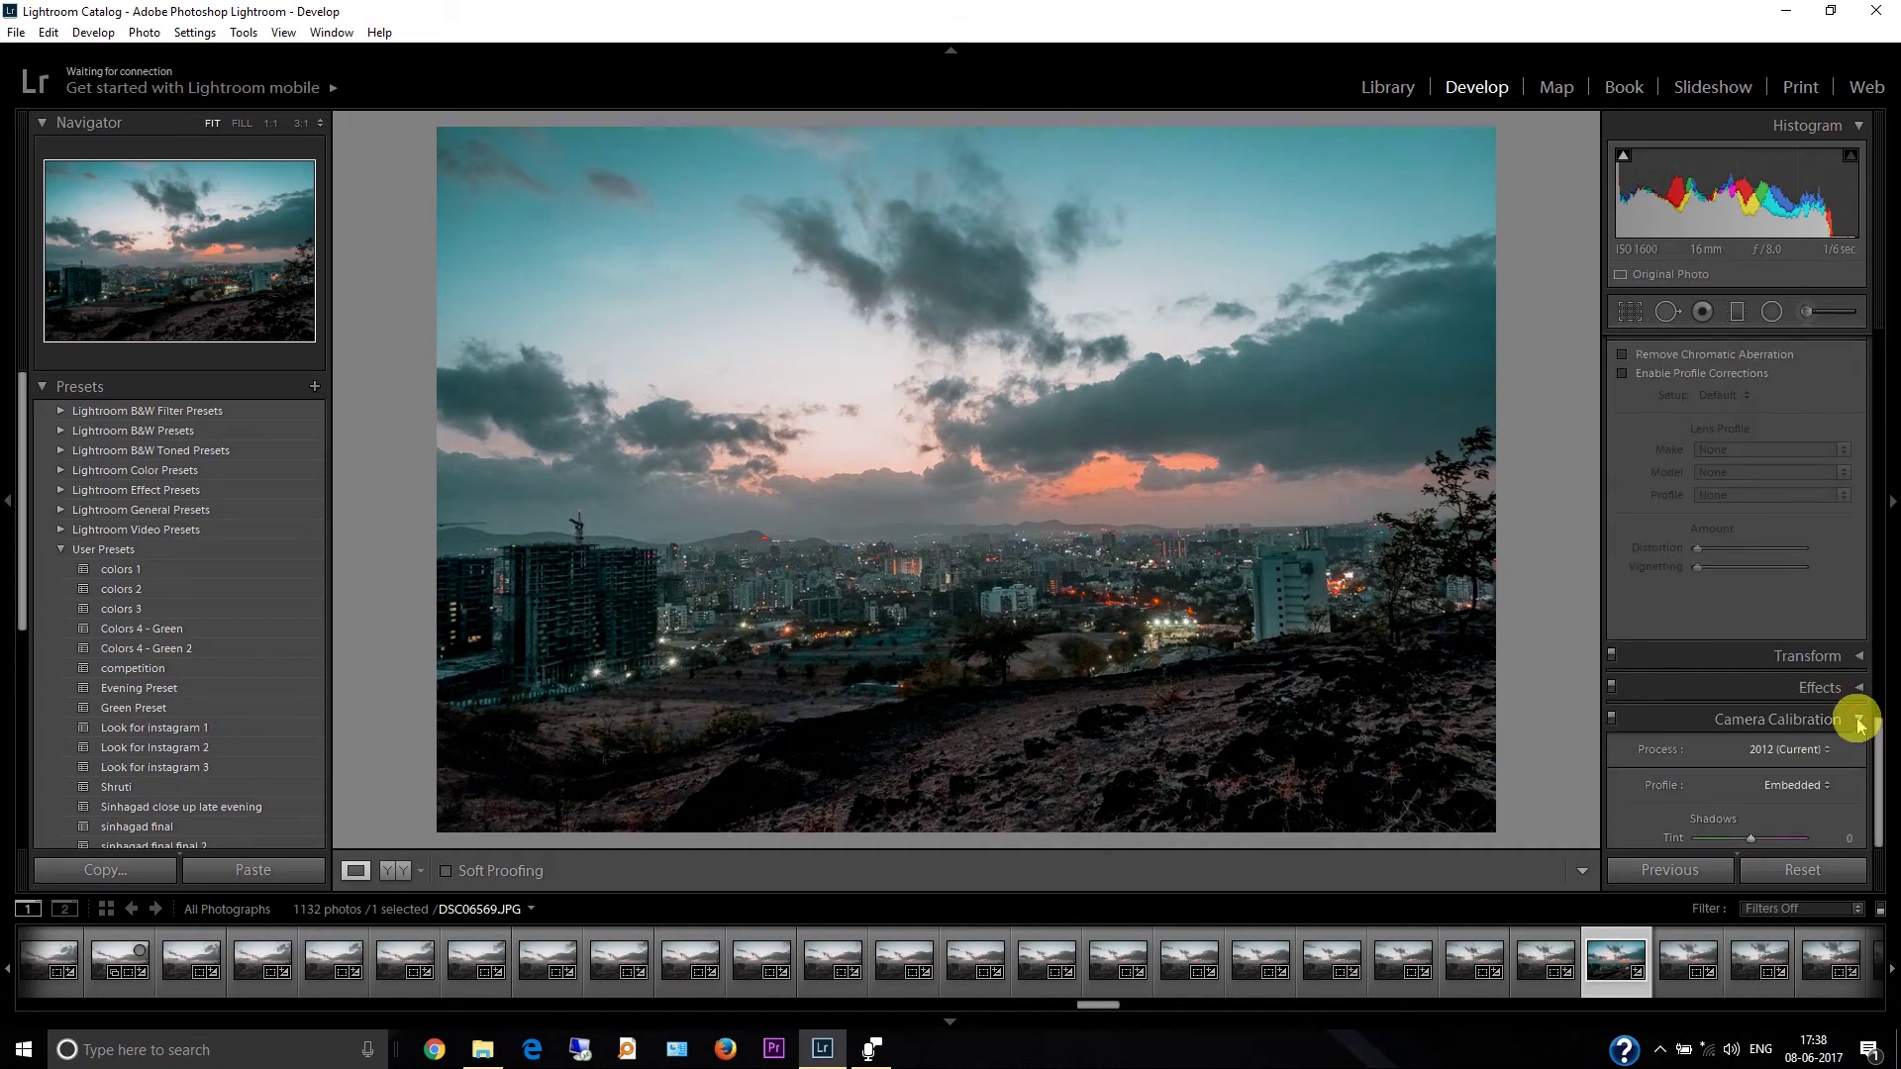
click(1842, 722)
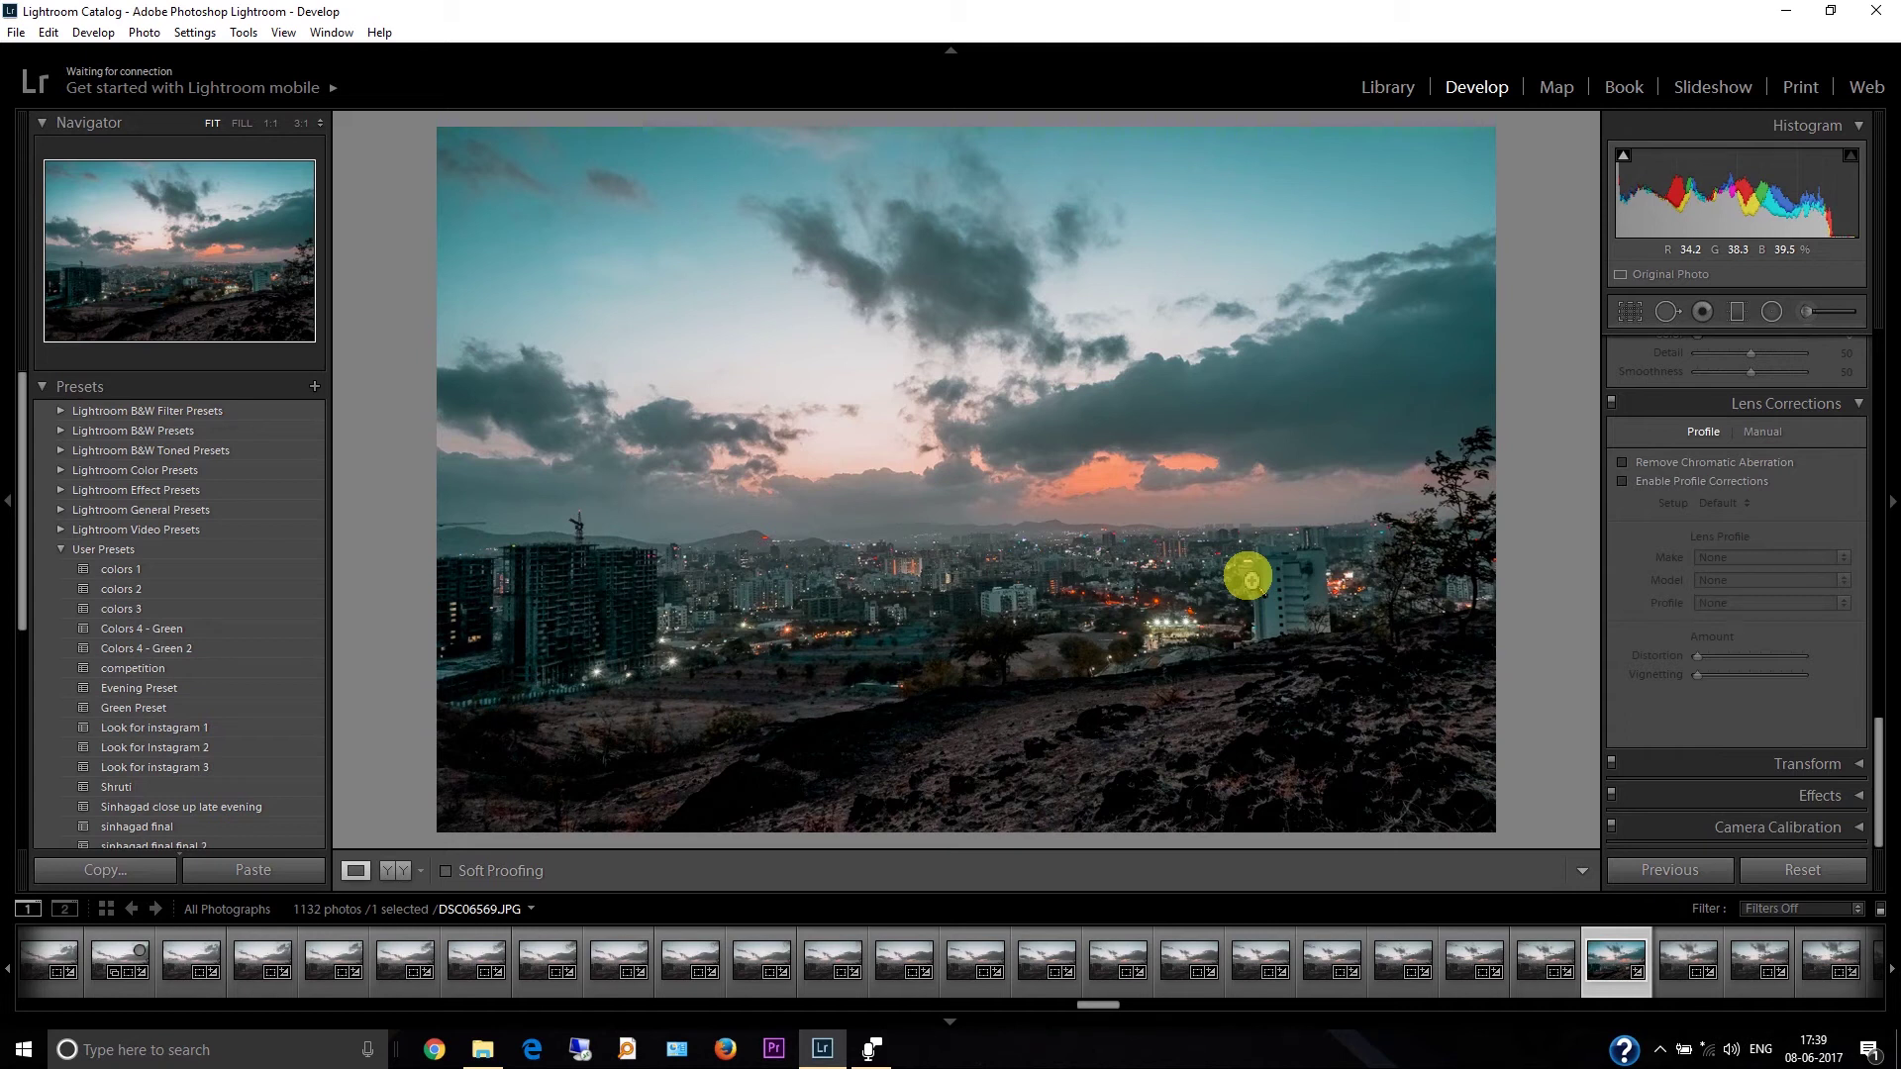
key(backslash)
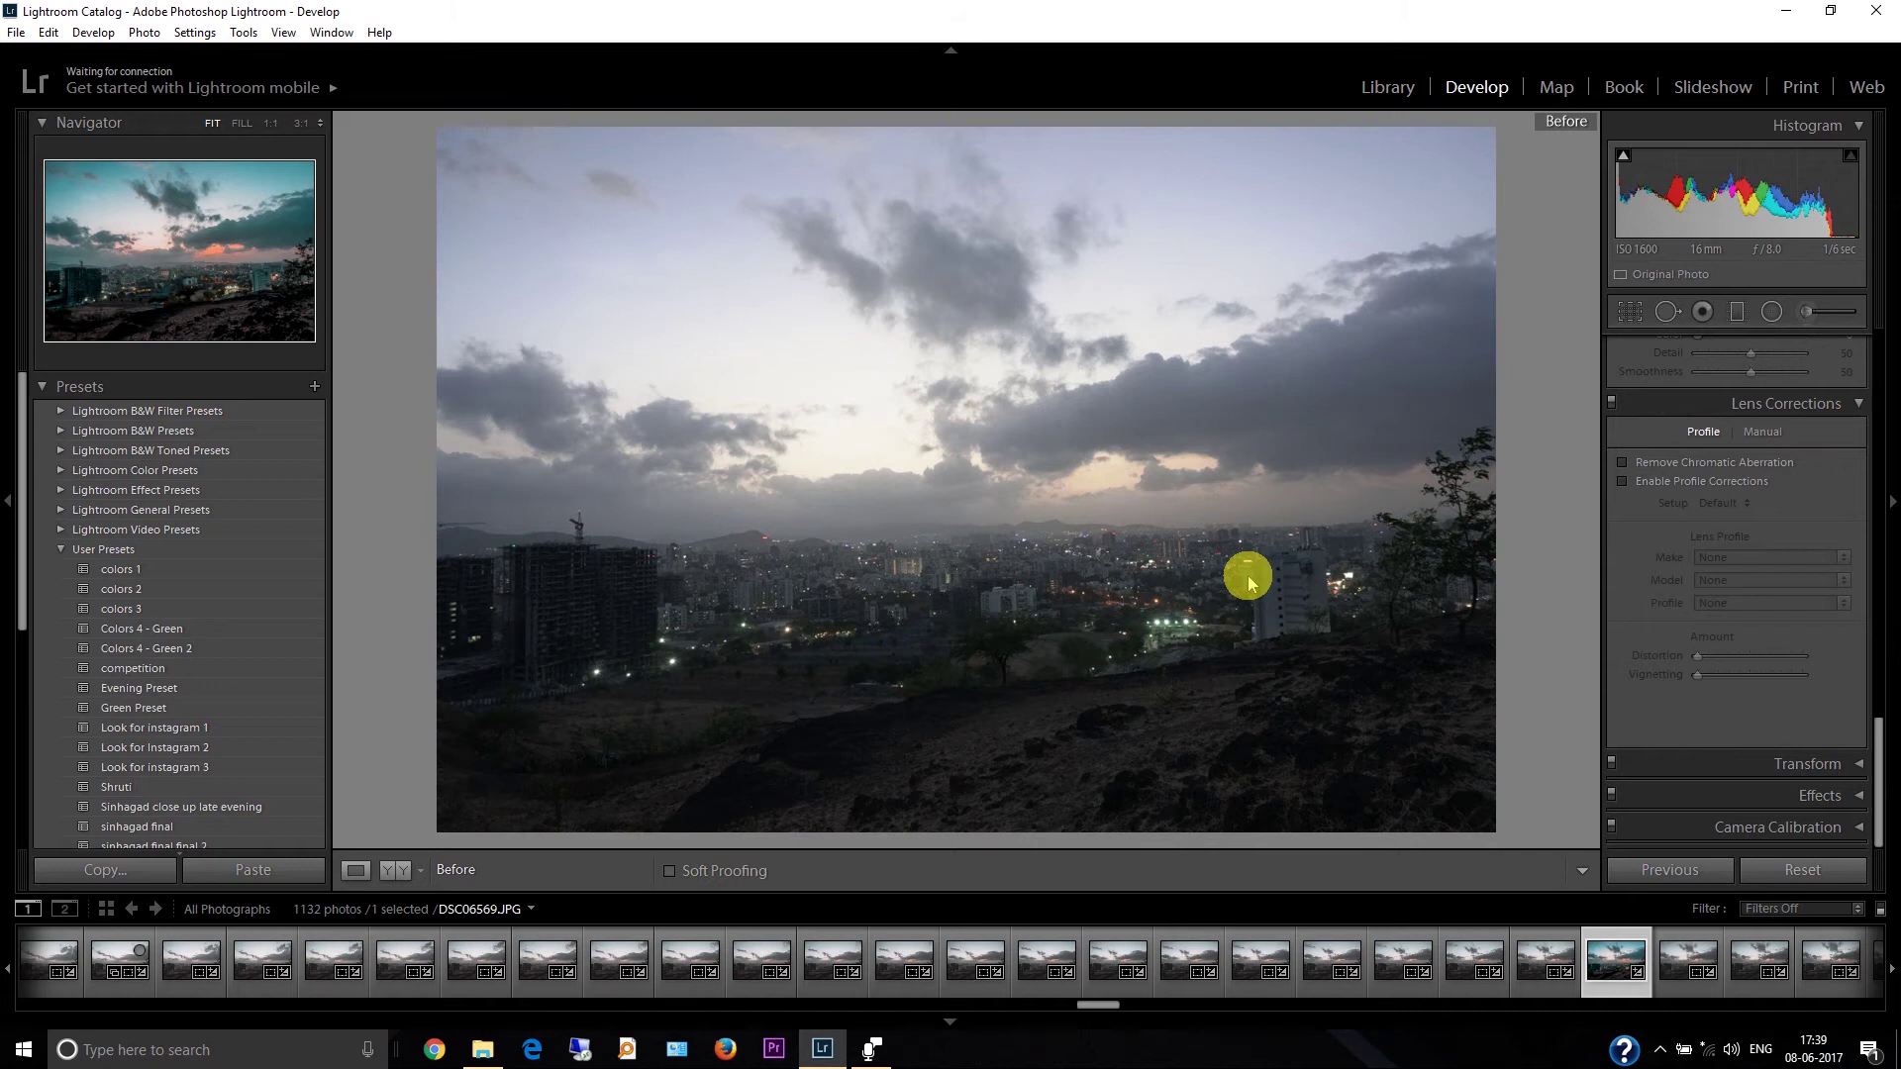
key(backslash)
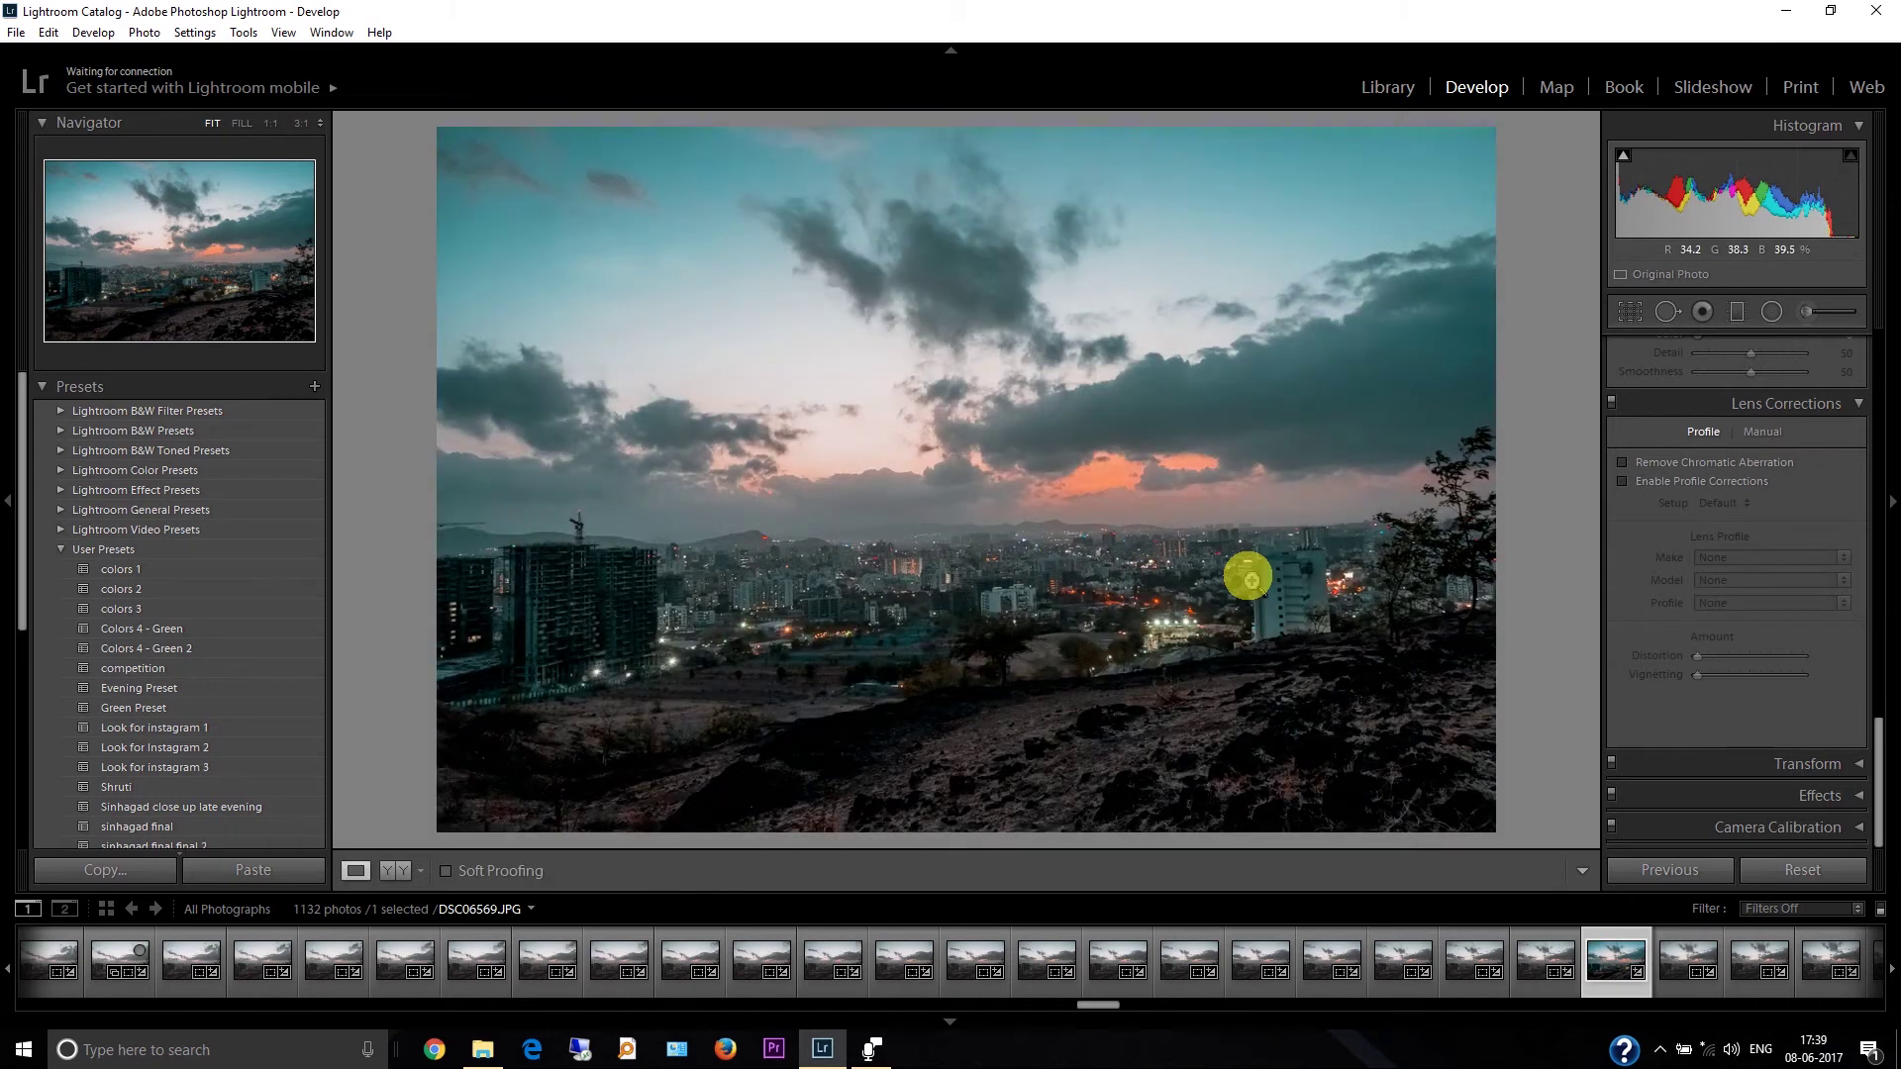
key(backslash)
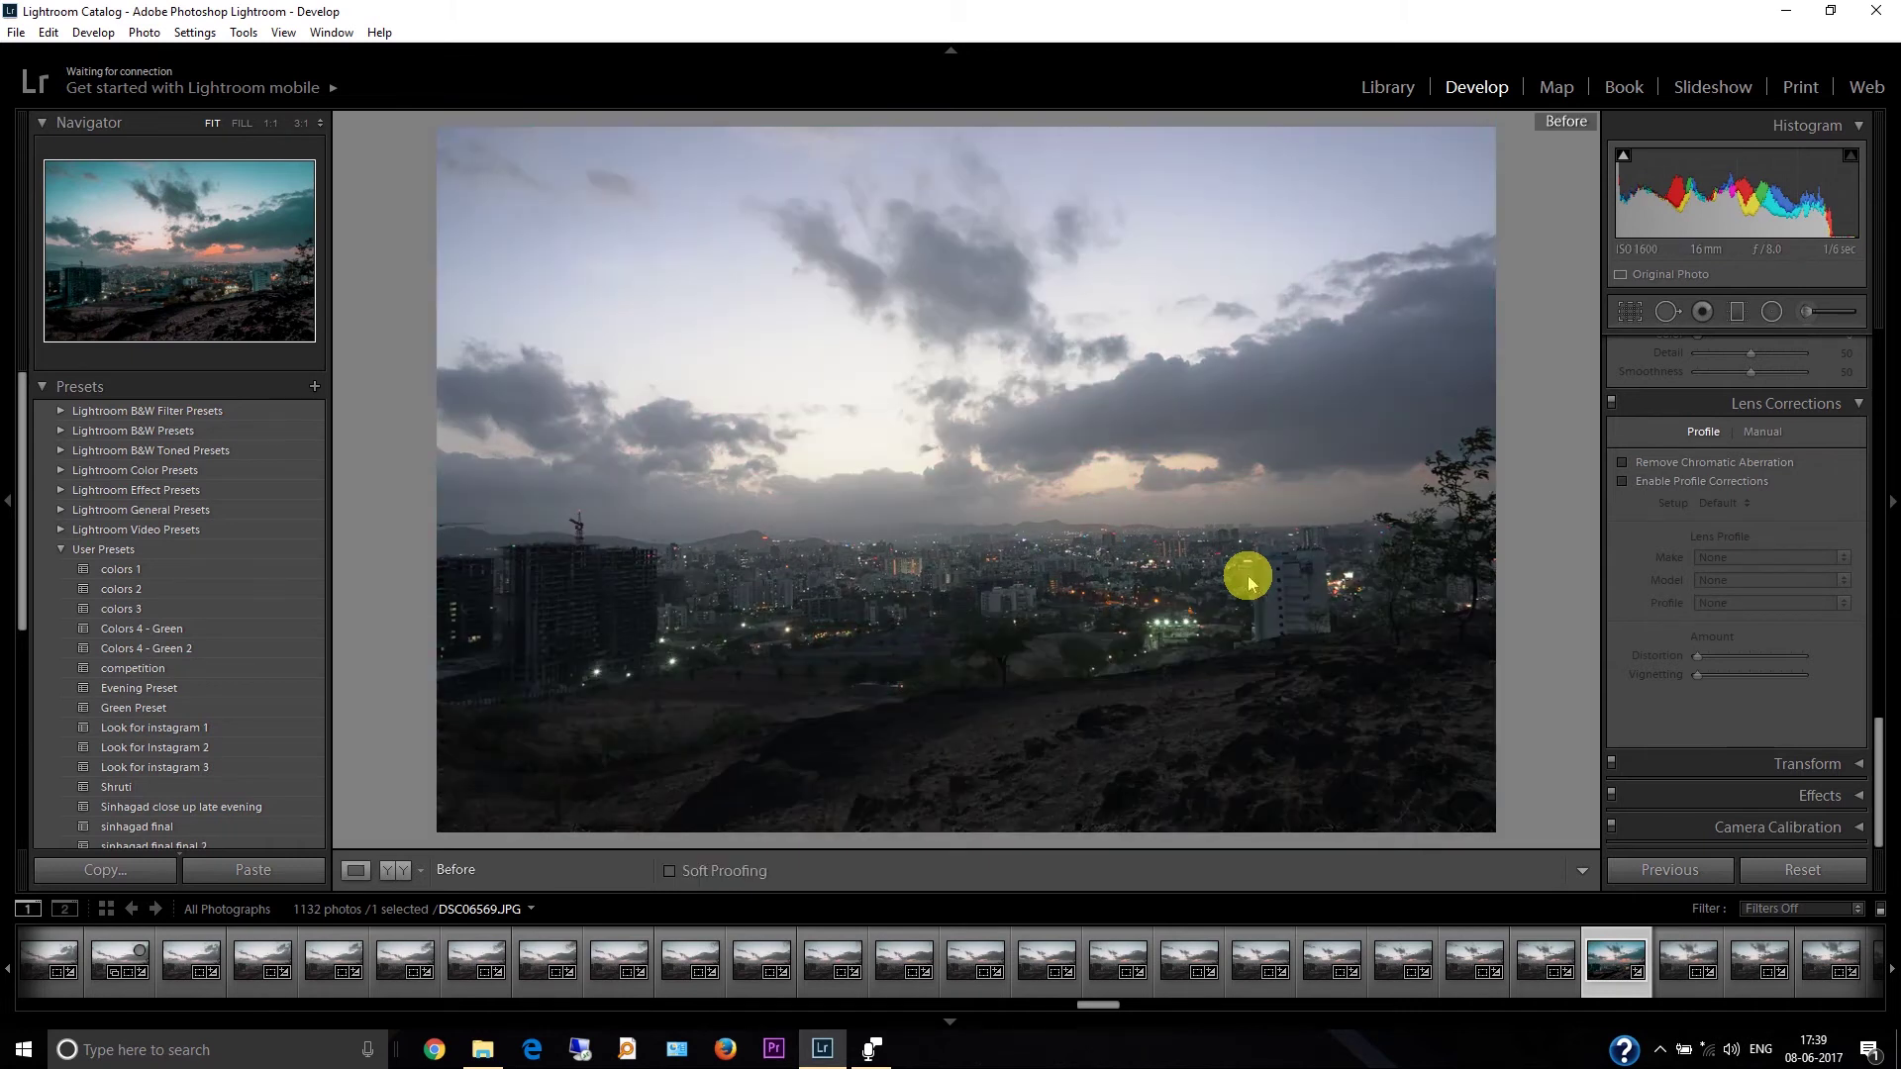
key(backslash)
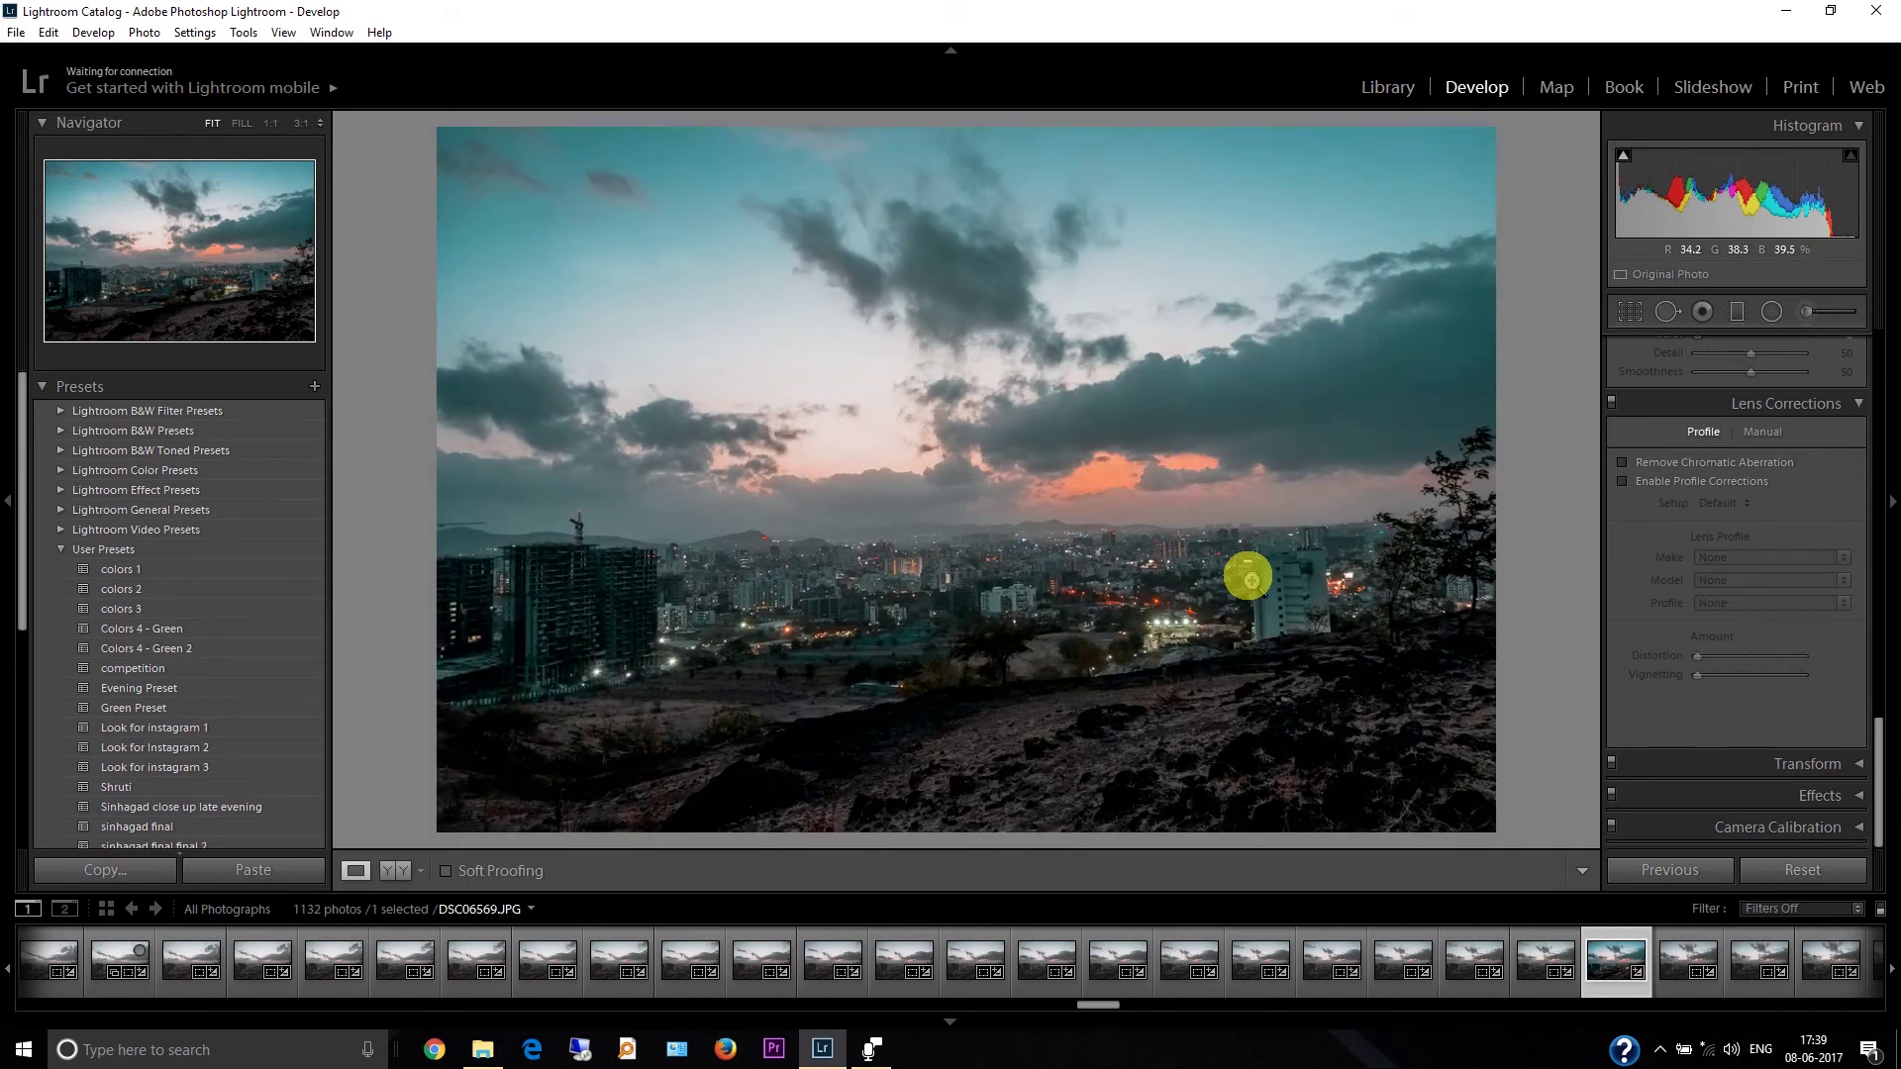
drag(1875, 785, 1879, 373)
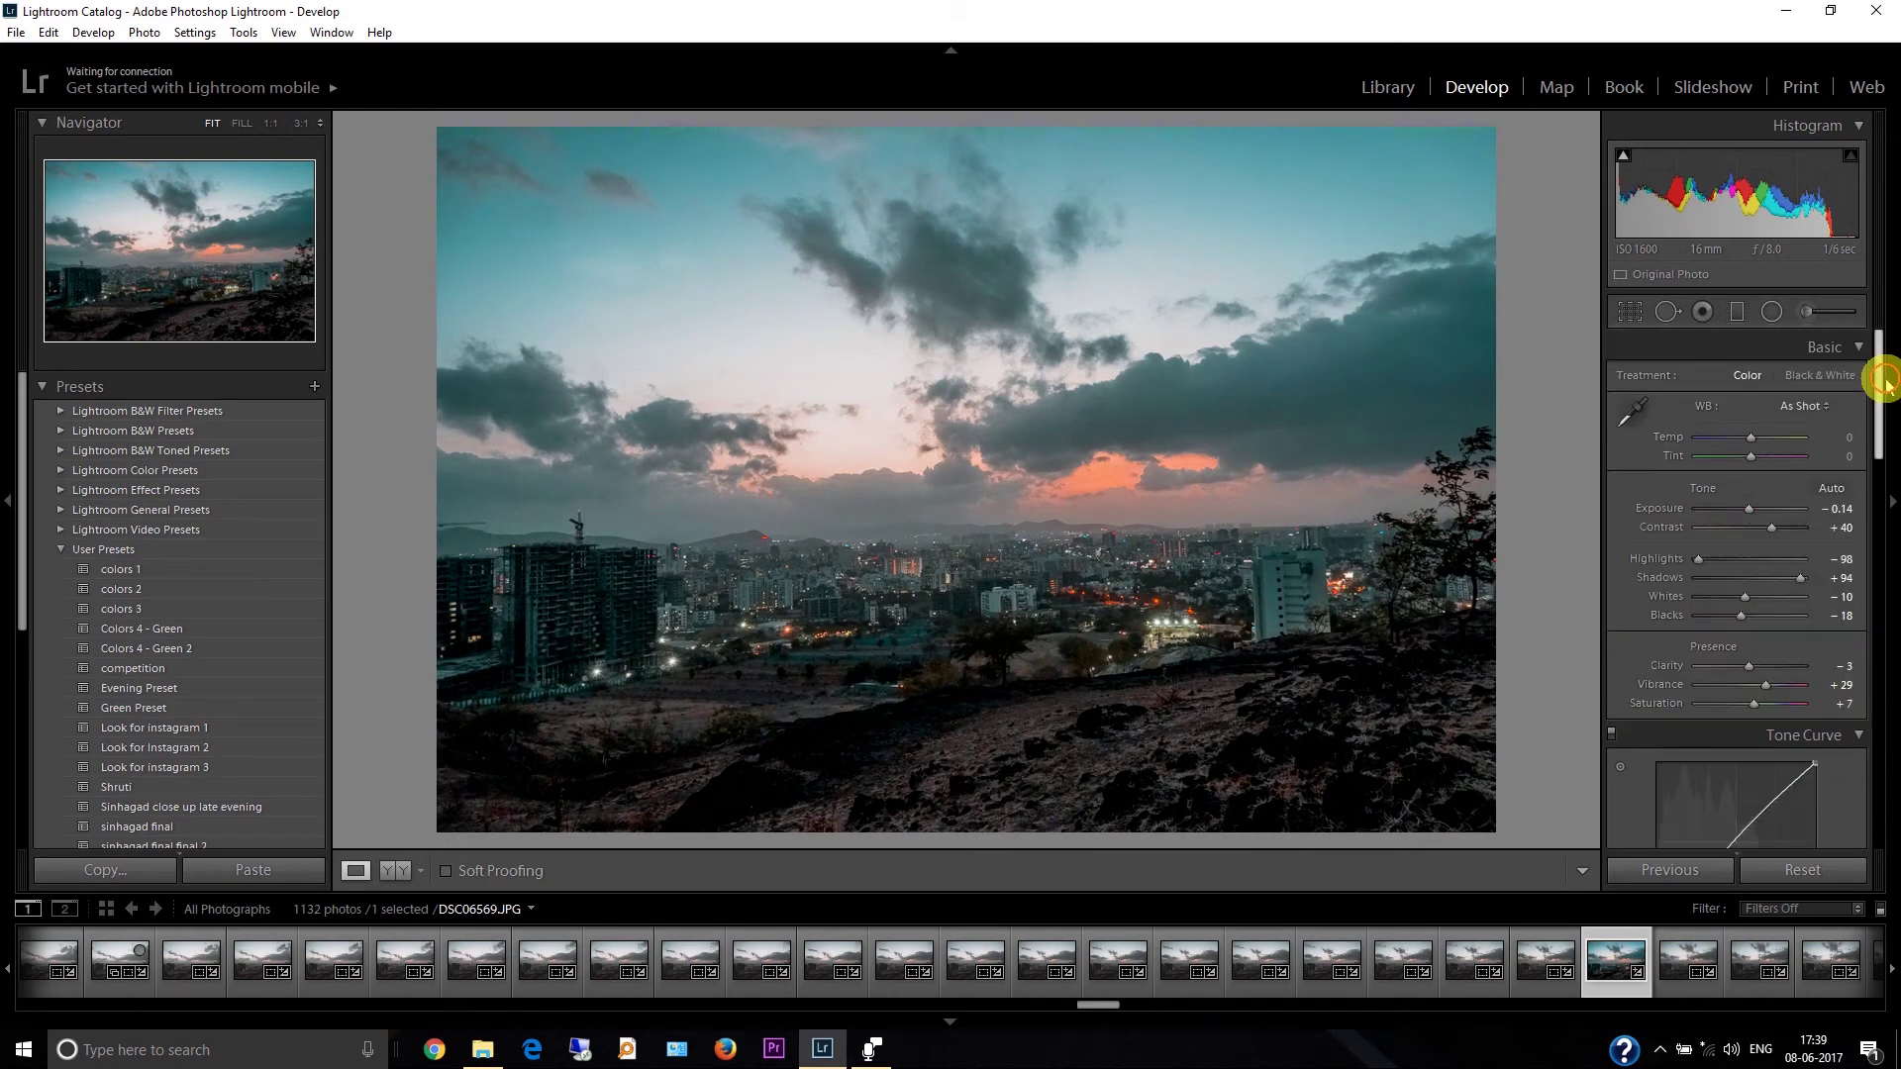
Draw a radial filter ellipse sized over the city and foreground, with Exposure reset to 0
click(1771, 313)
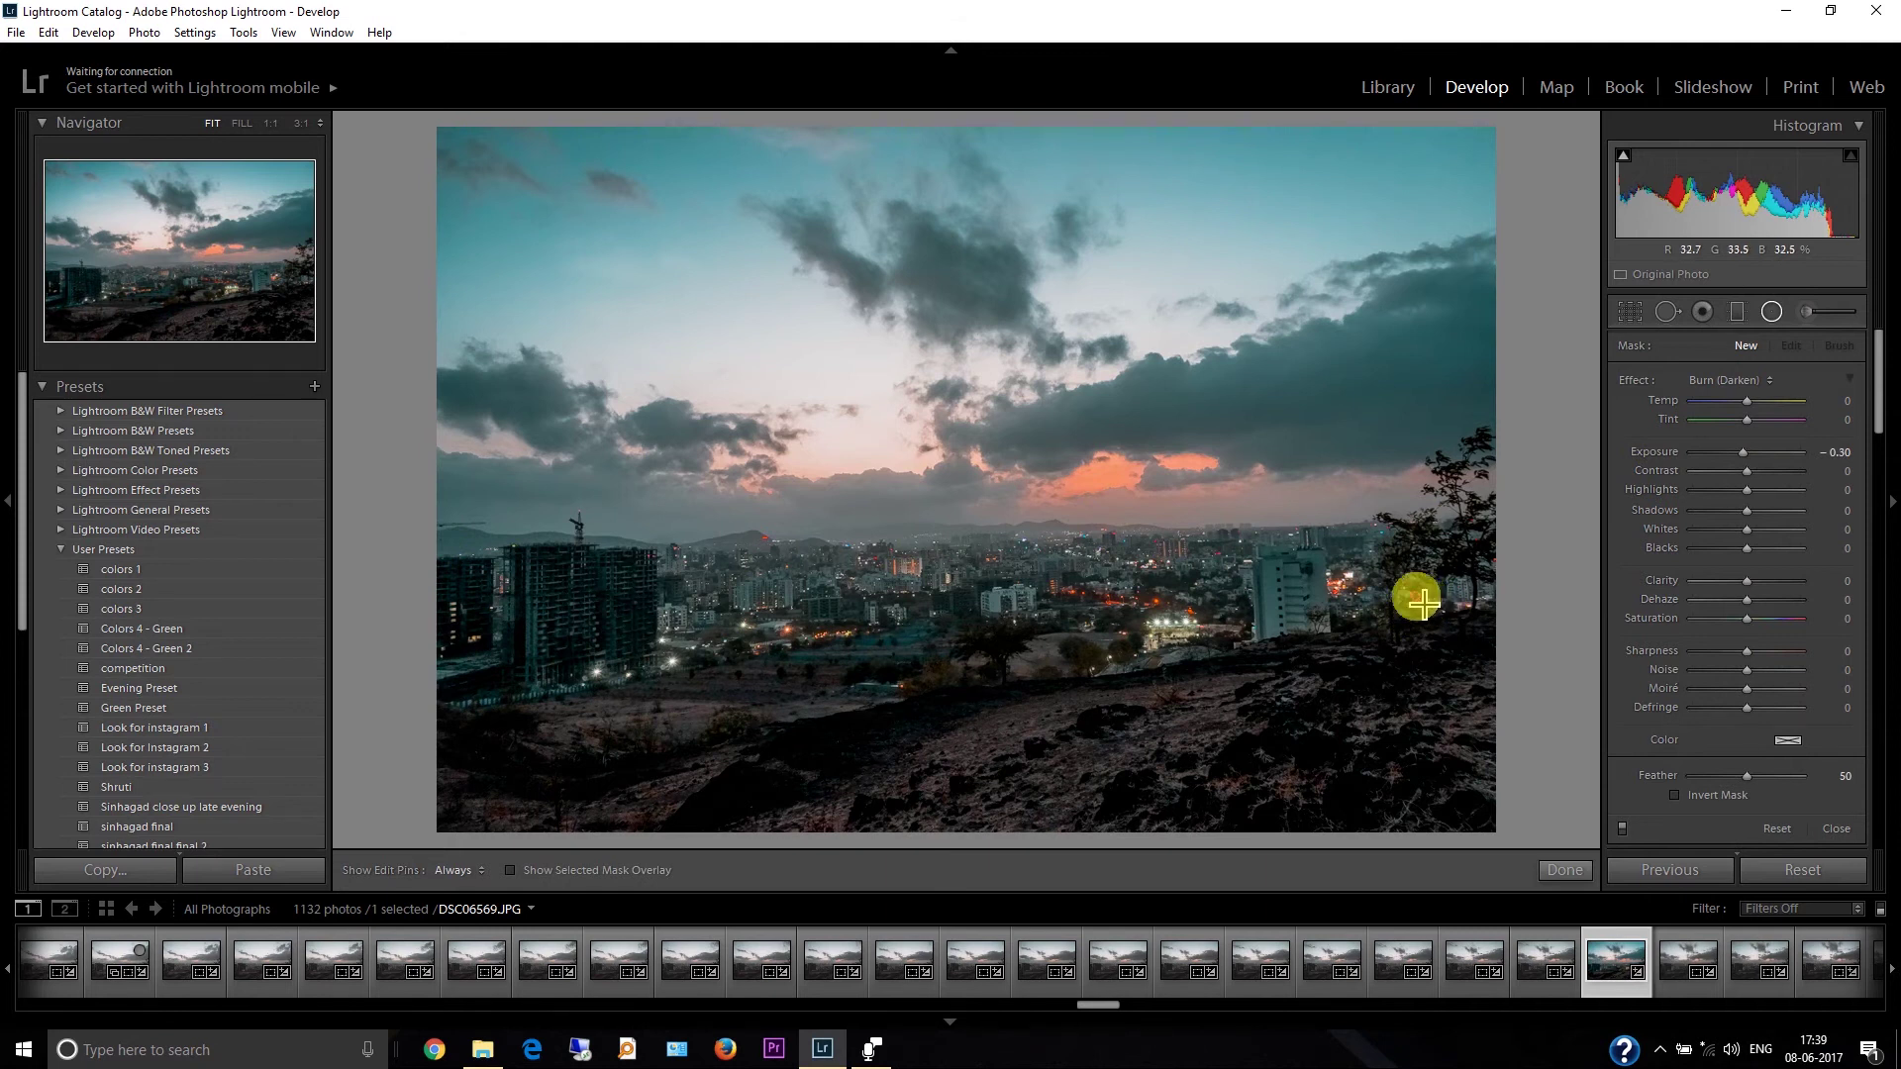
drag(1422, 602, 1203, 534)
drag(918, 540, 883, 475)
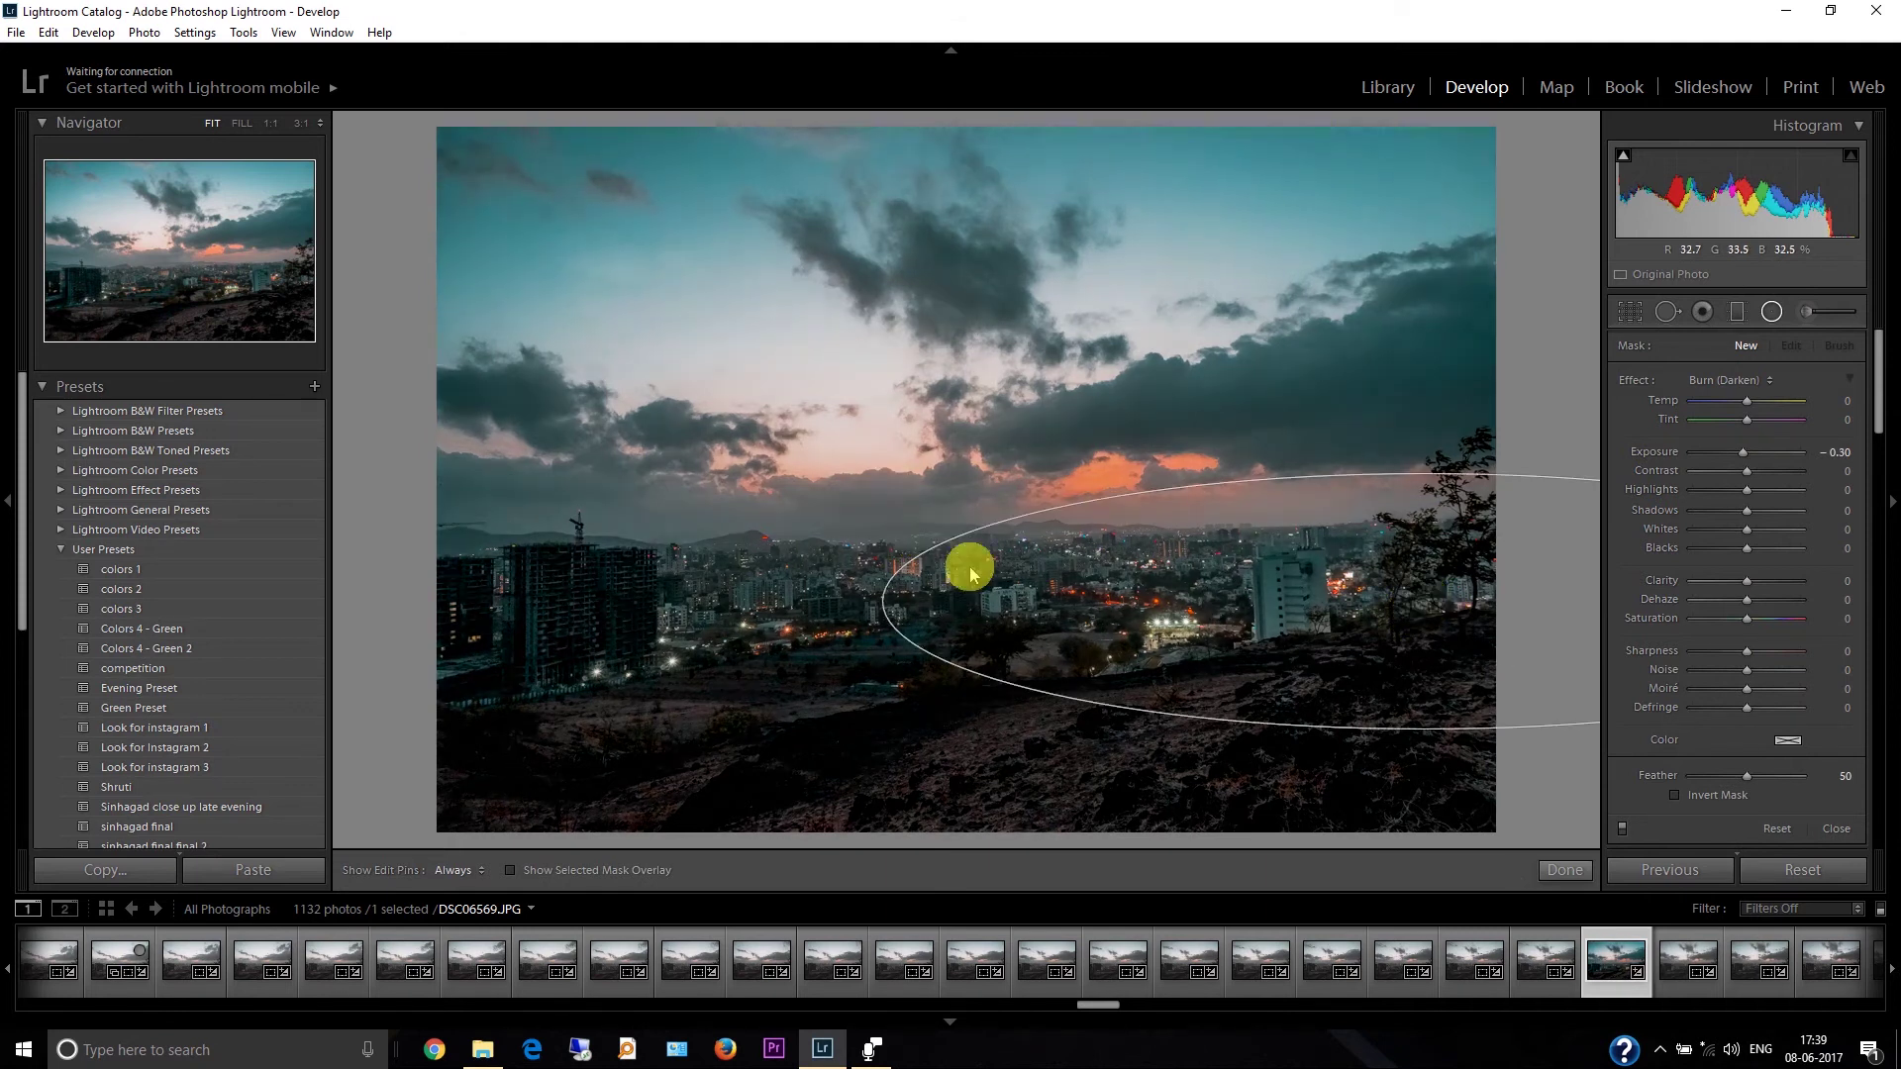
mouse_move(698, 599)
mouse_down()
mouse_move(635, 645)
mouse_move(669, 636)
mouse_up()
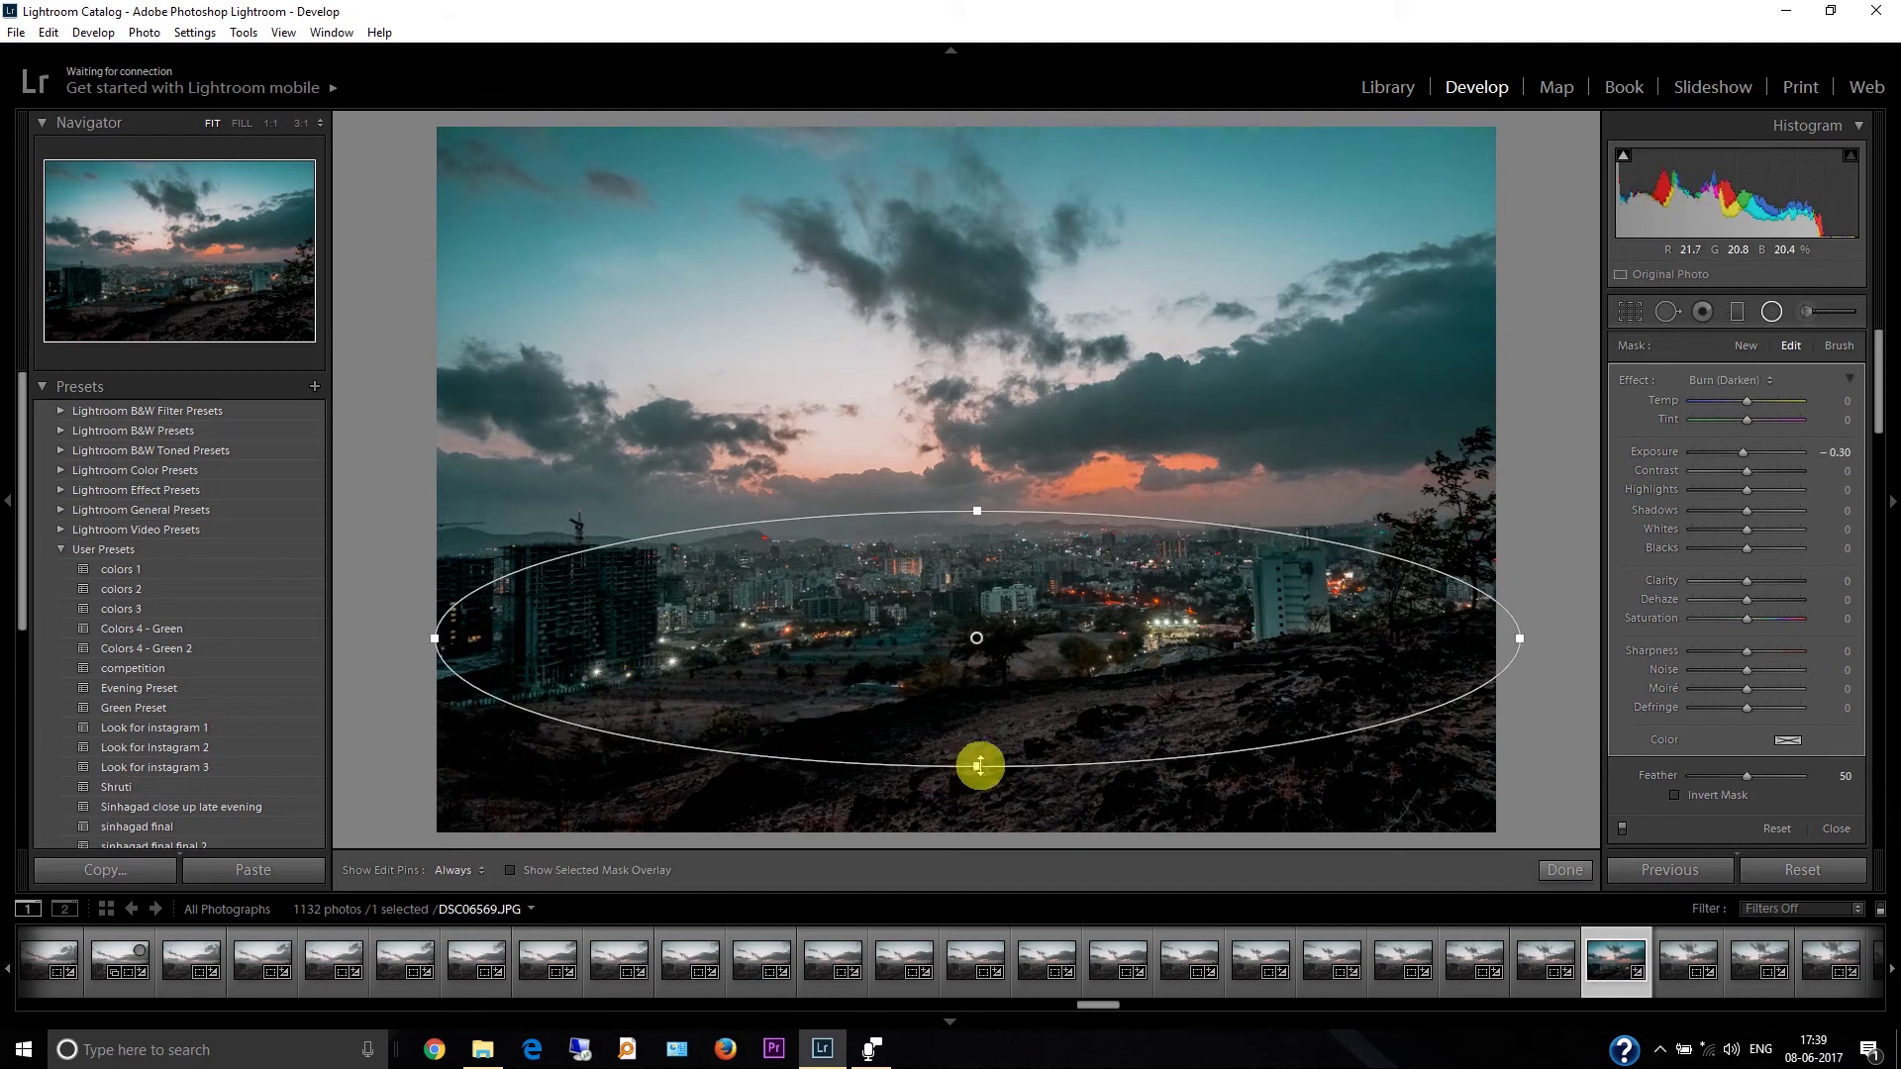
drag(977, 787, 977, 838)
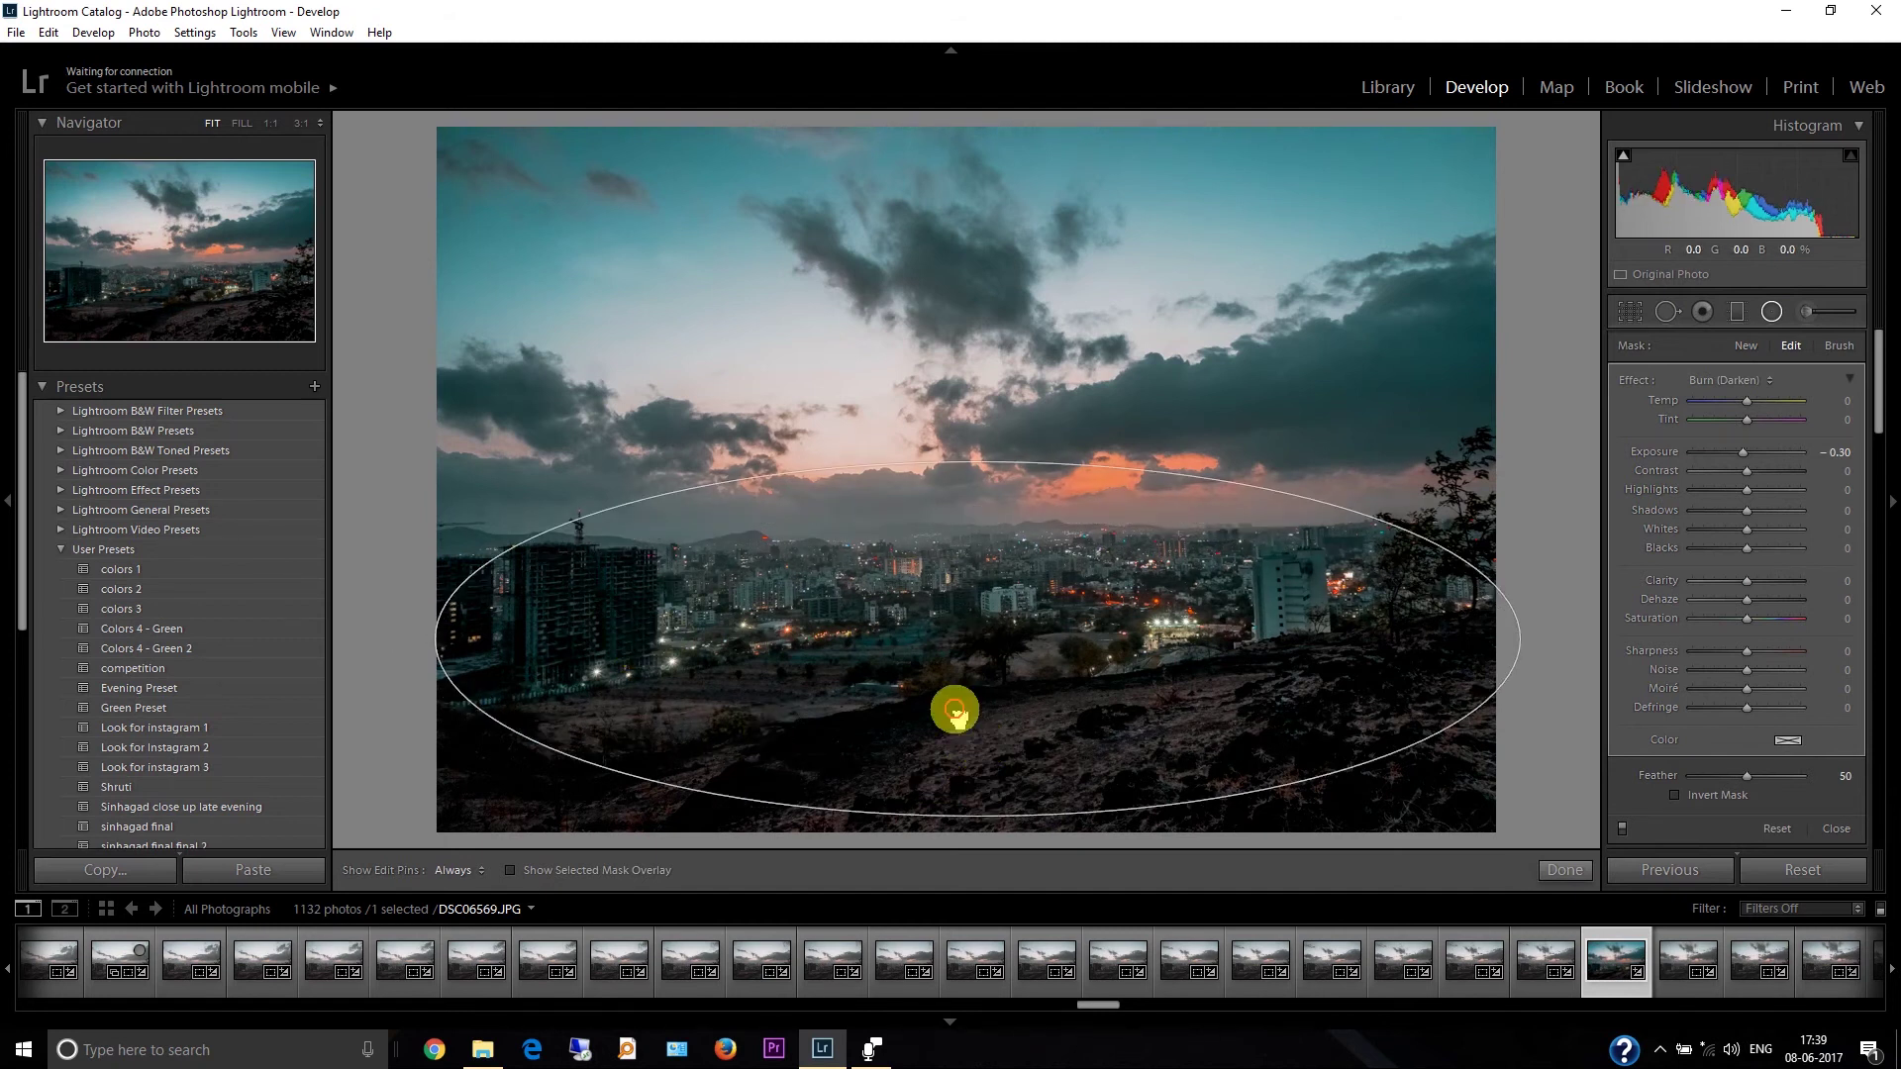
drag(956, 713, 967, 705)
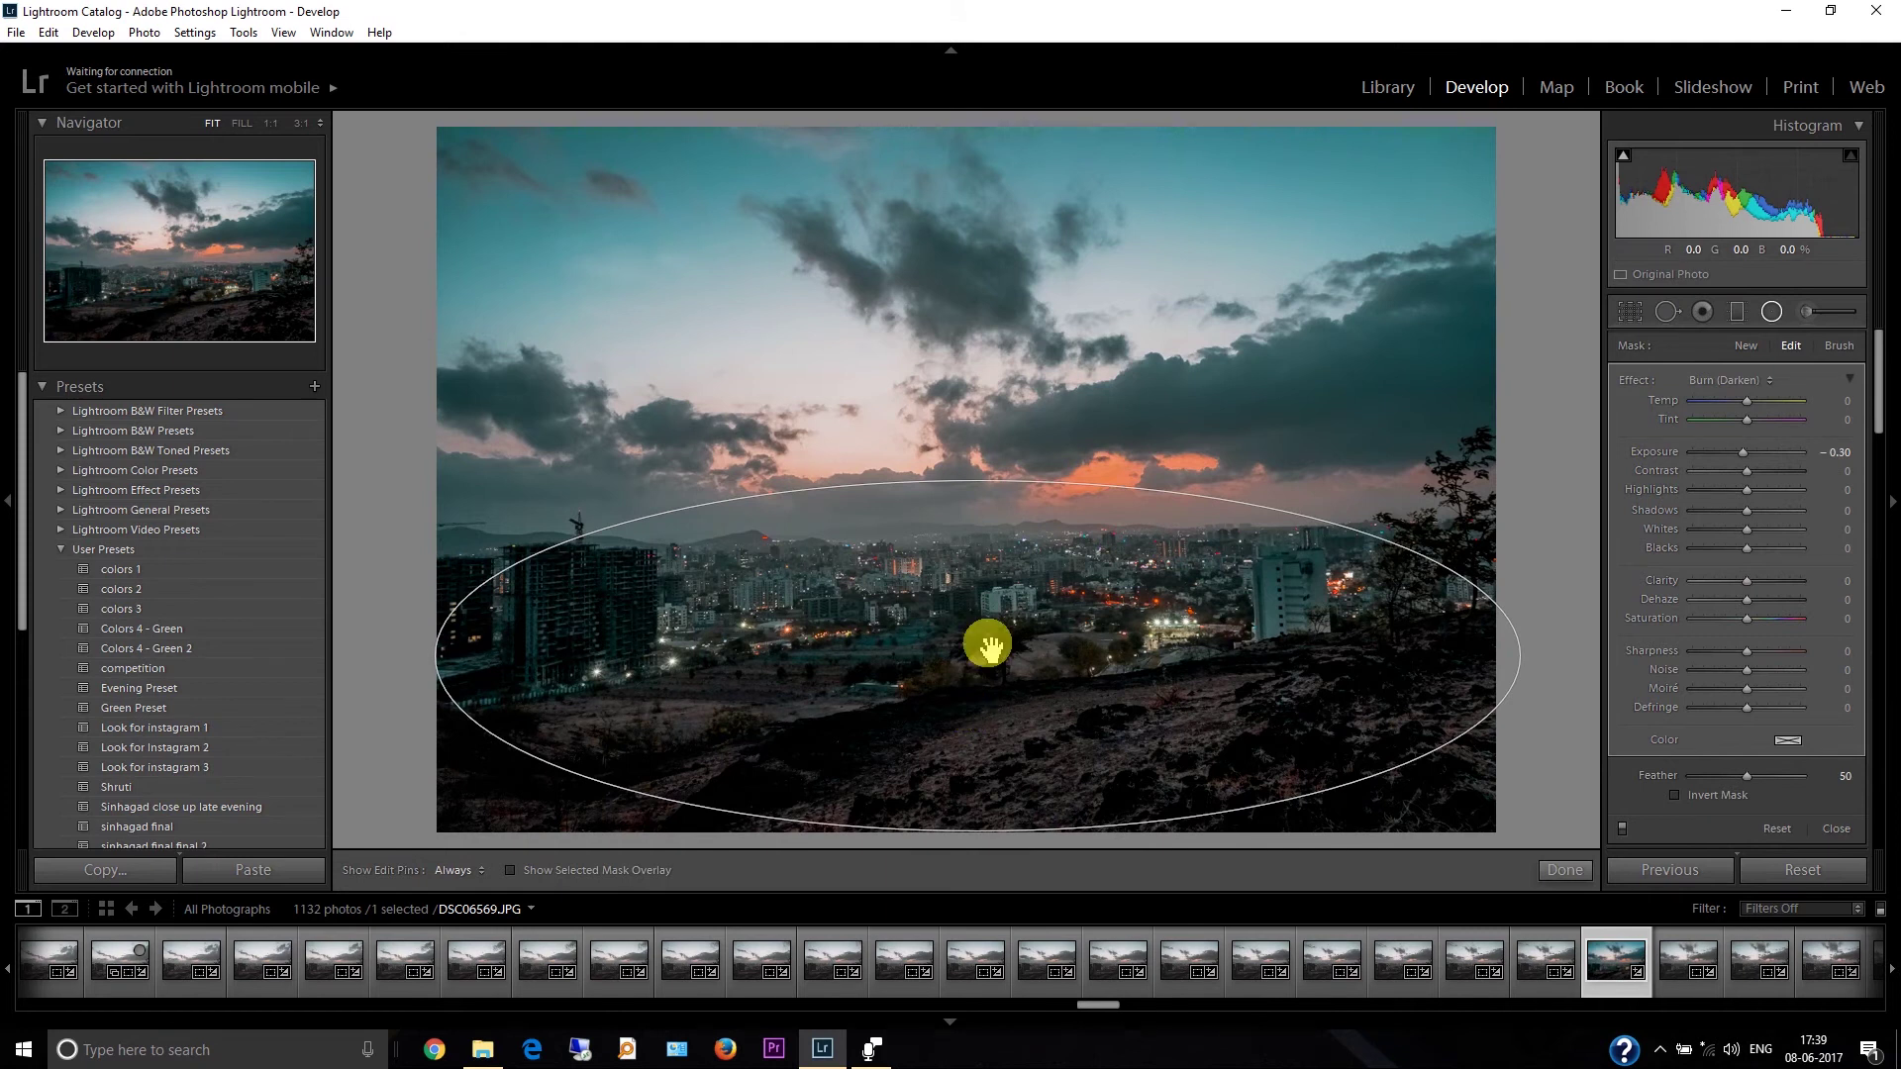
drag(980, 481, 977, 490)
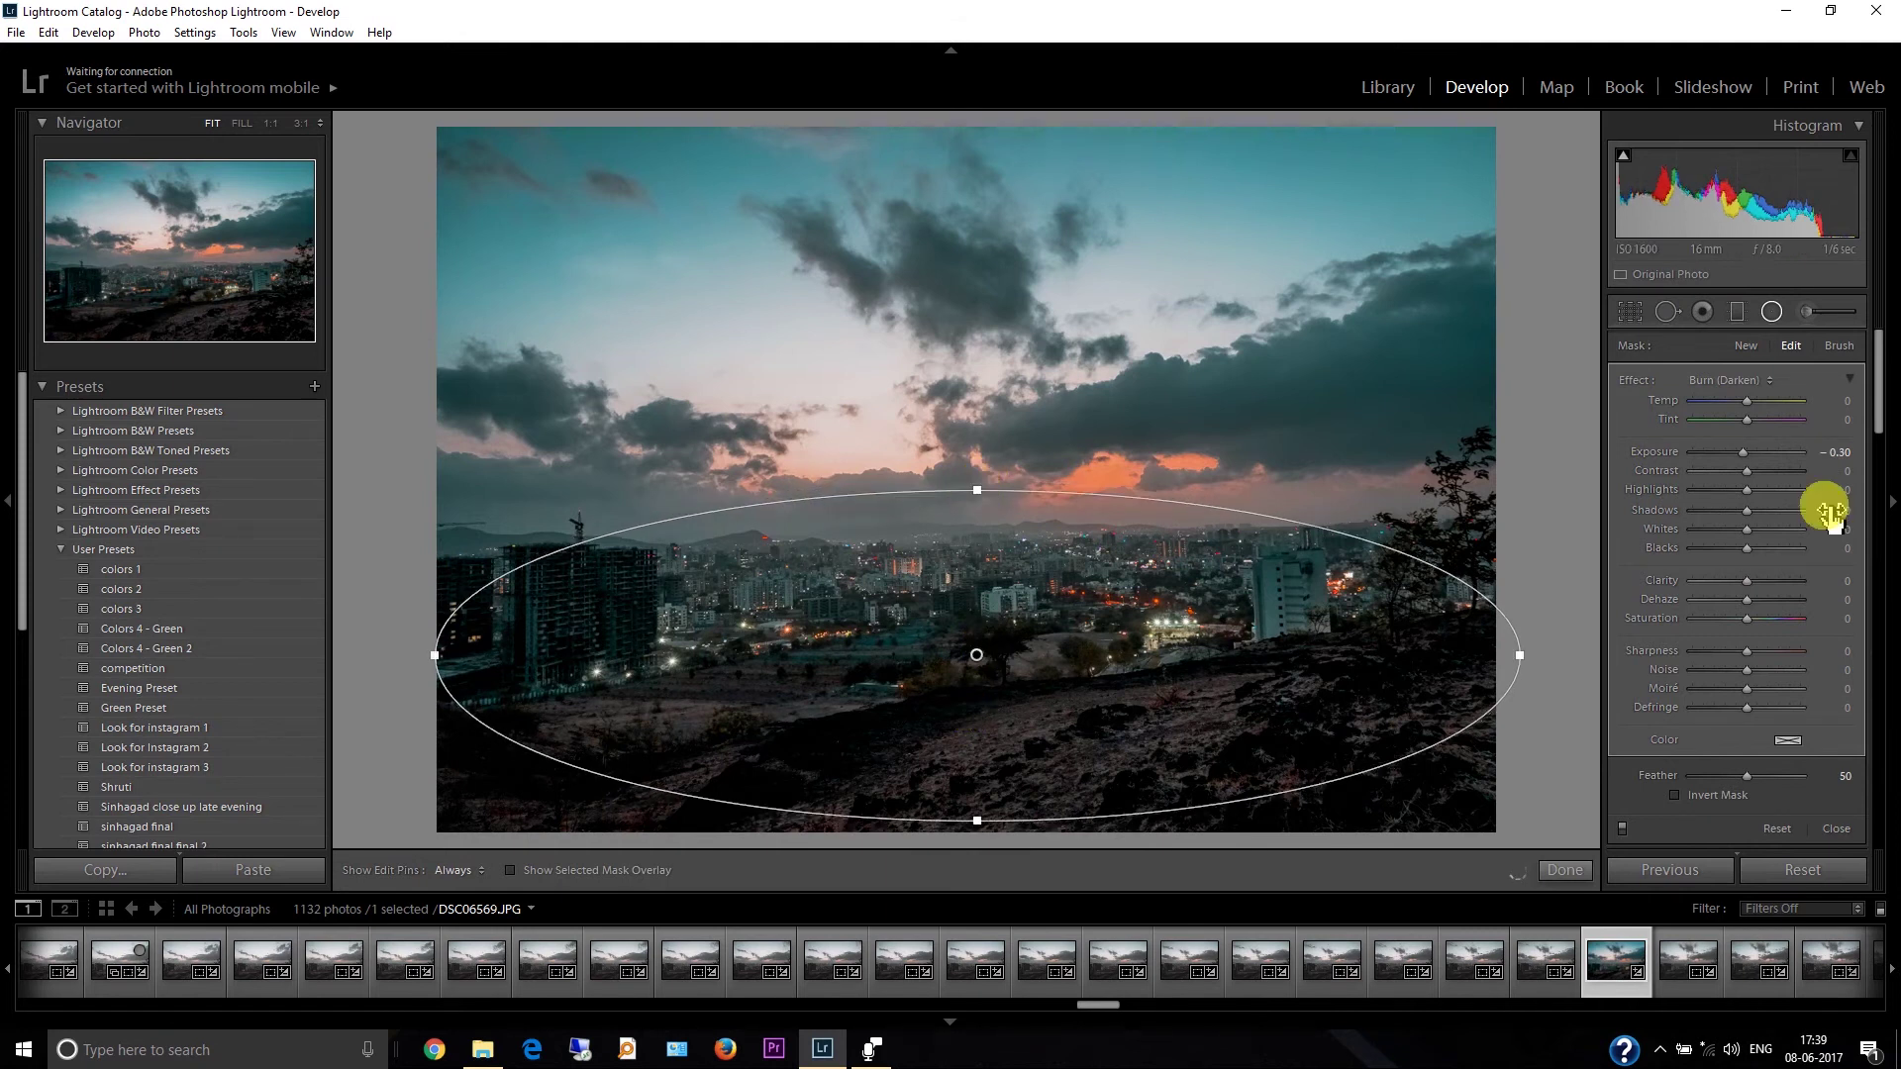
double_click(1745, 455)
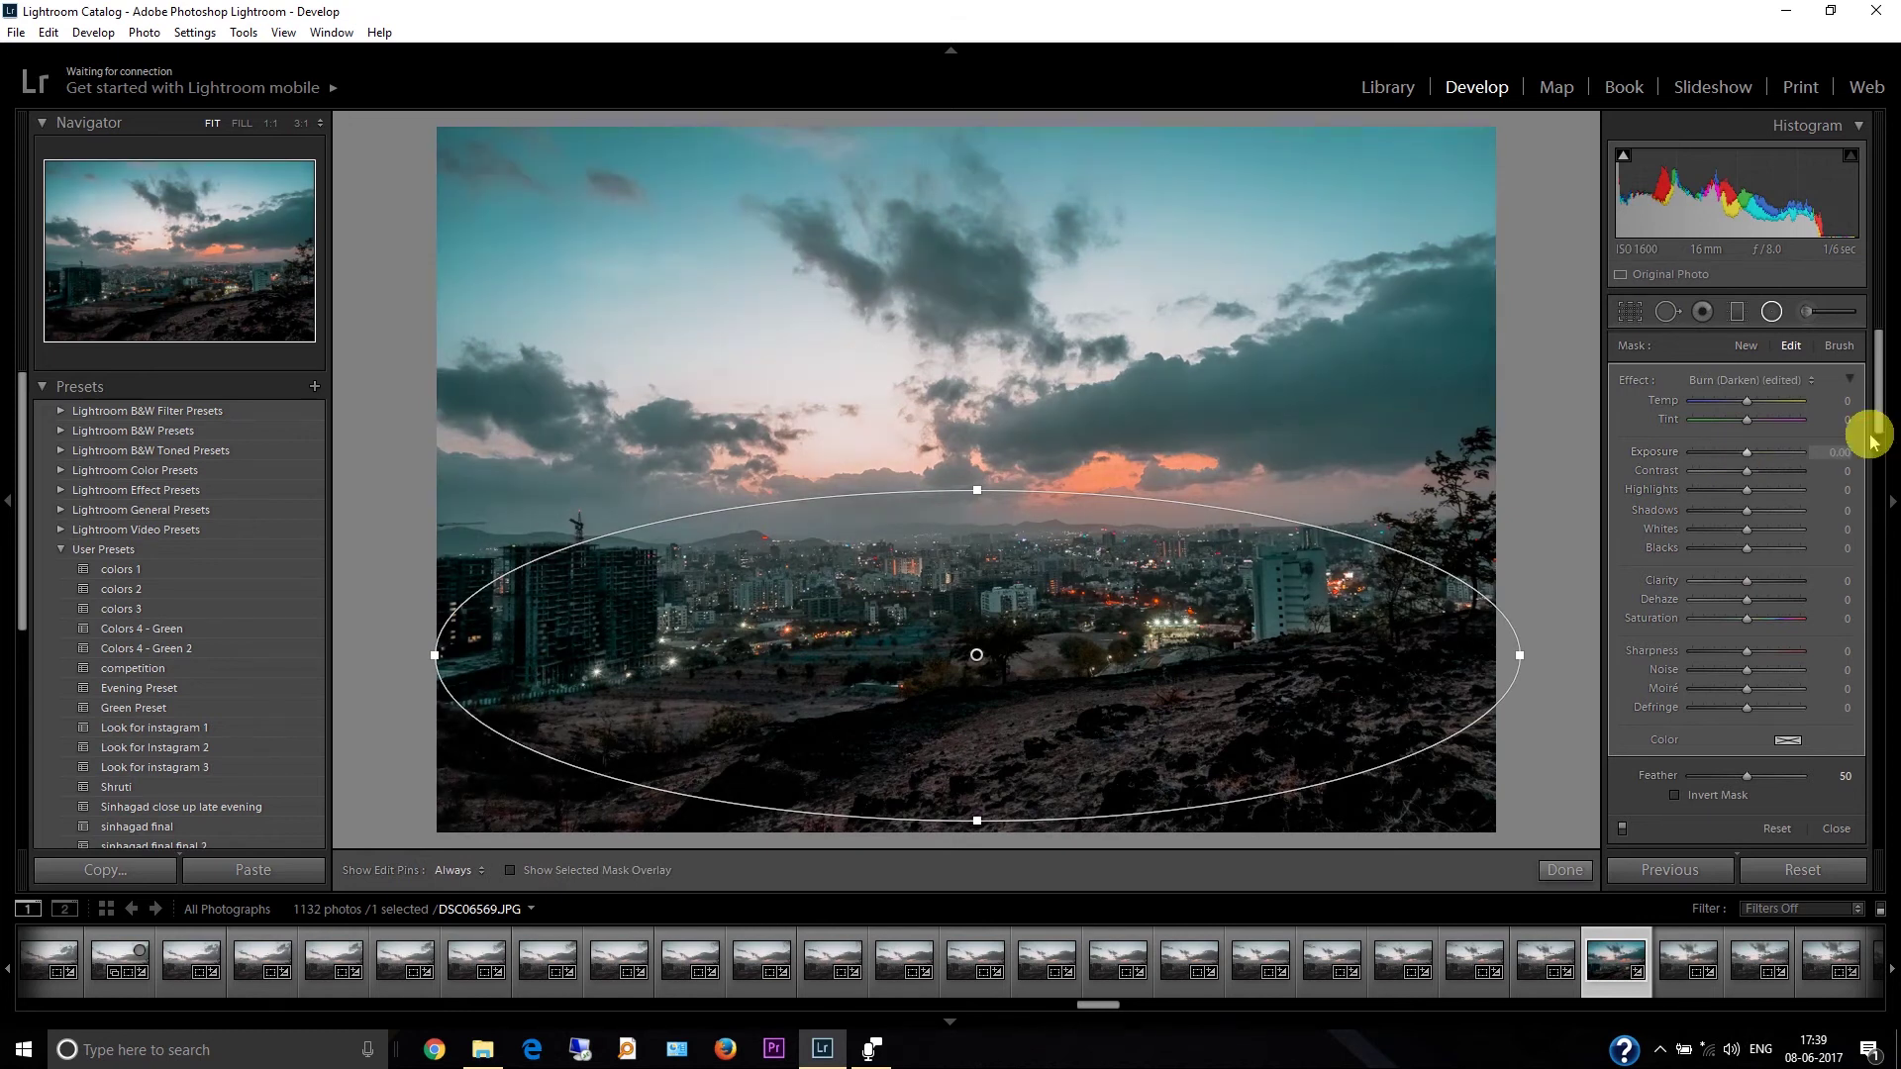
drag(1871, 414, 1871, 436)
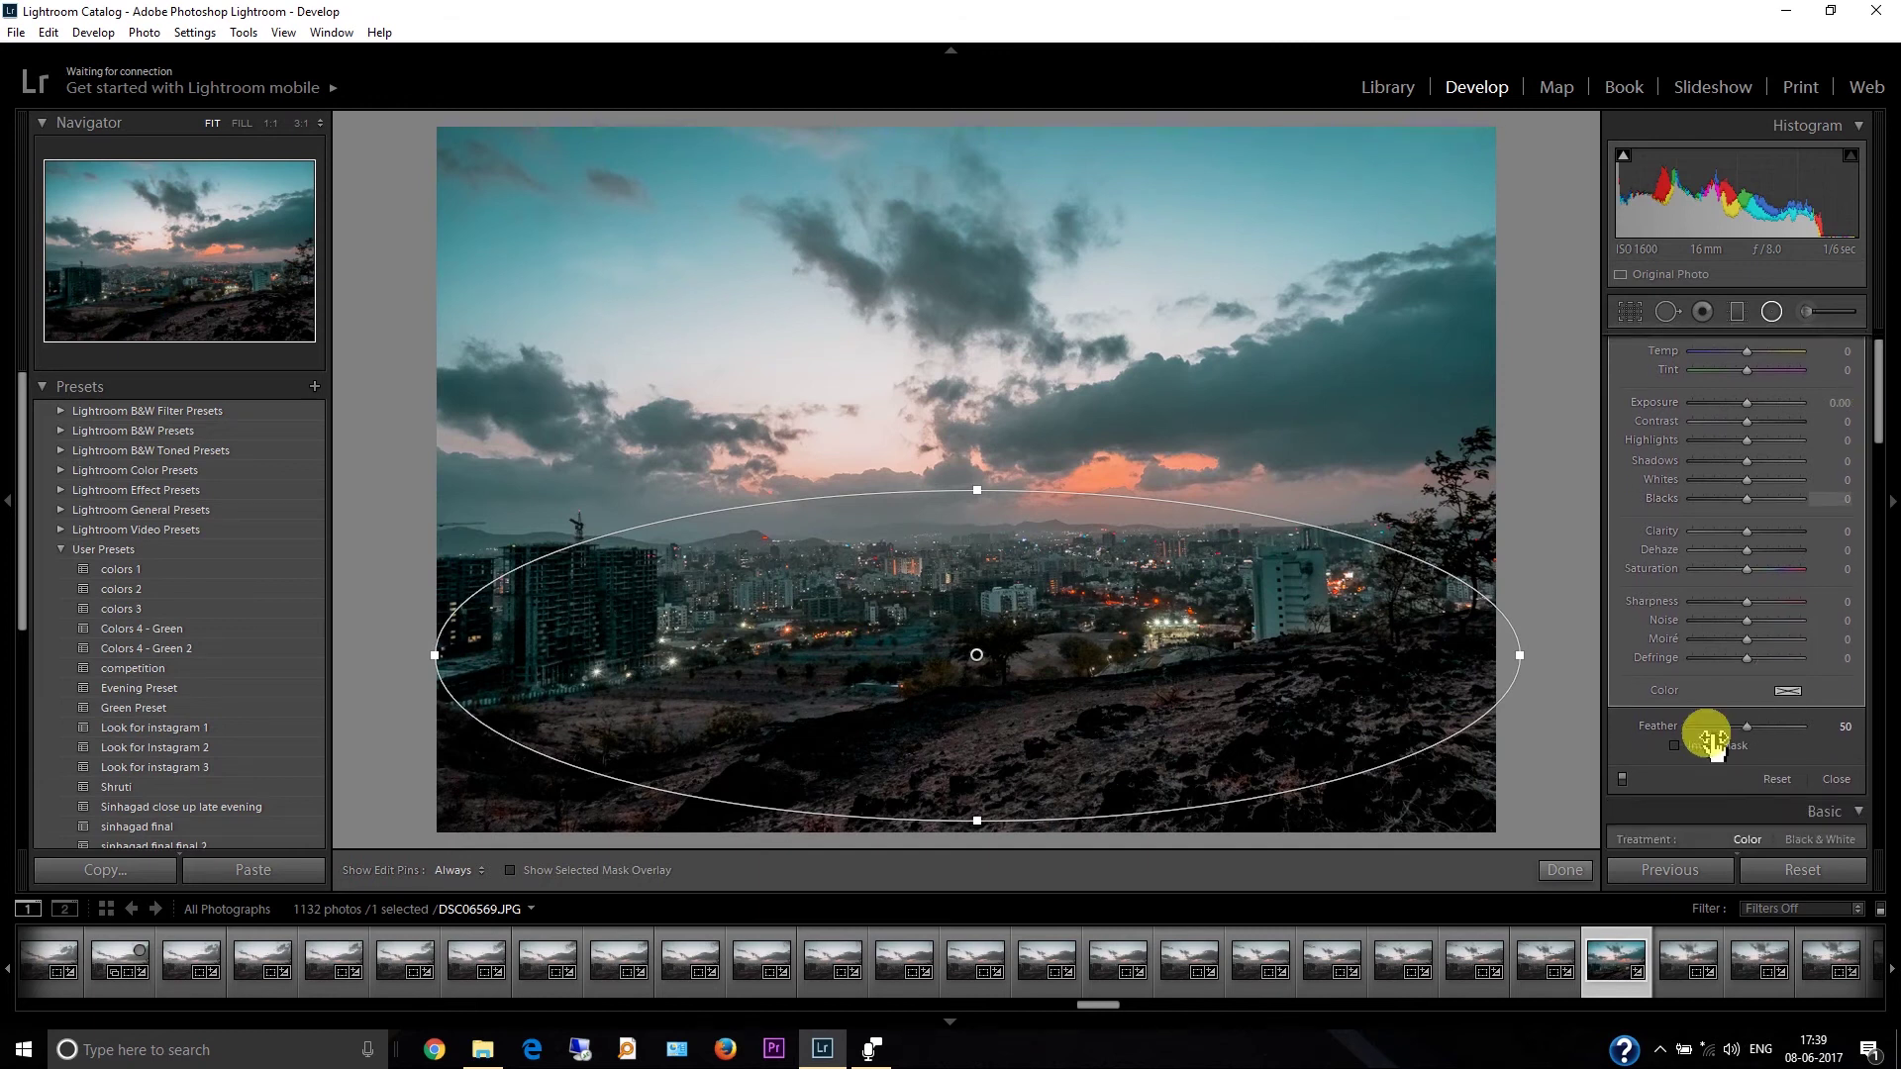
Invert the radial filter mask and set Exposure 0.22, Highlights −65 and Shadows 47
click(1675, 746)
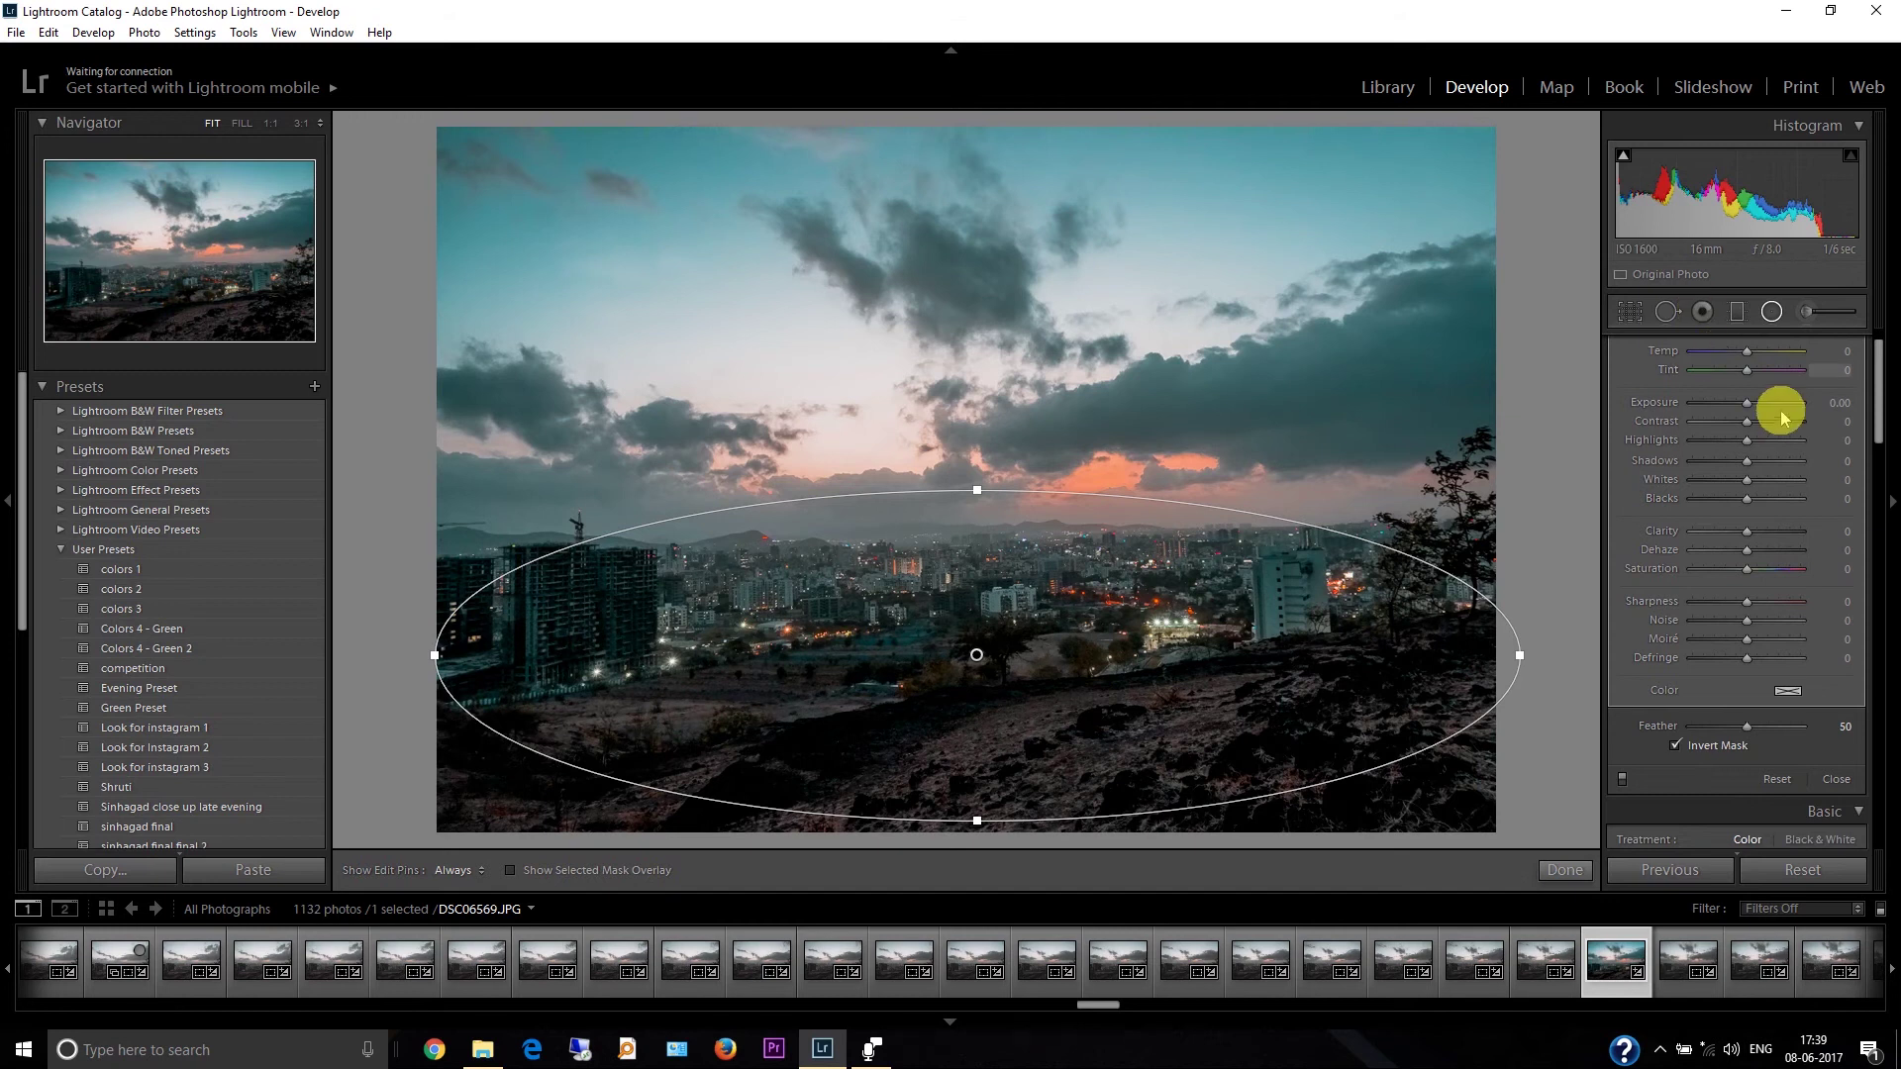
drag(1744, 400, 1752, 406)
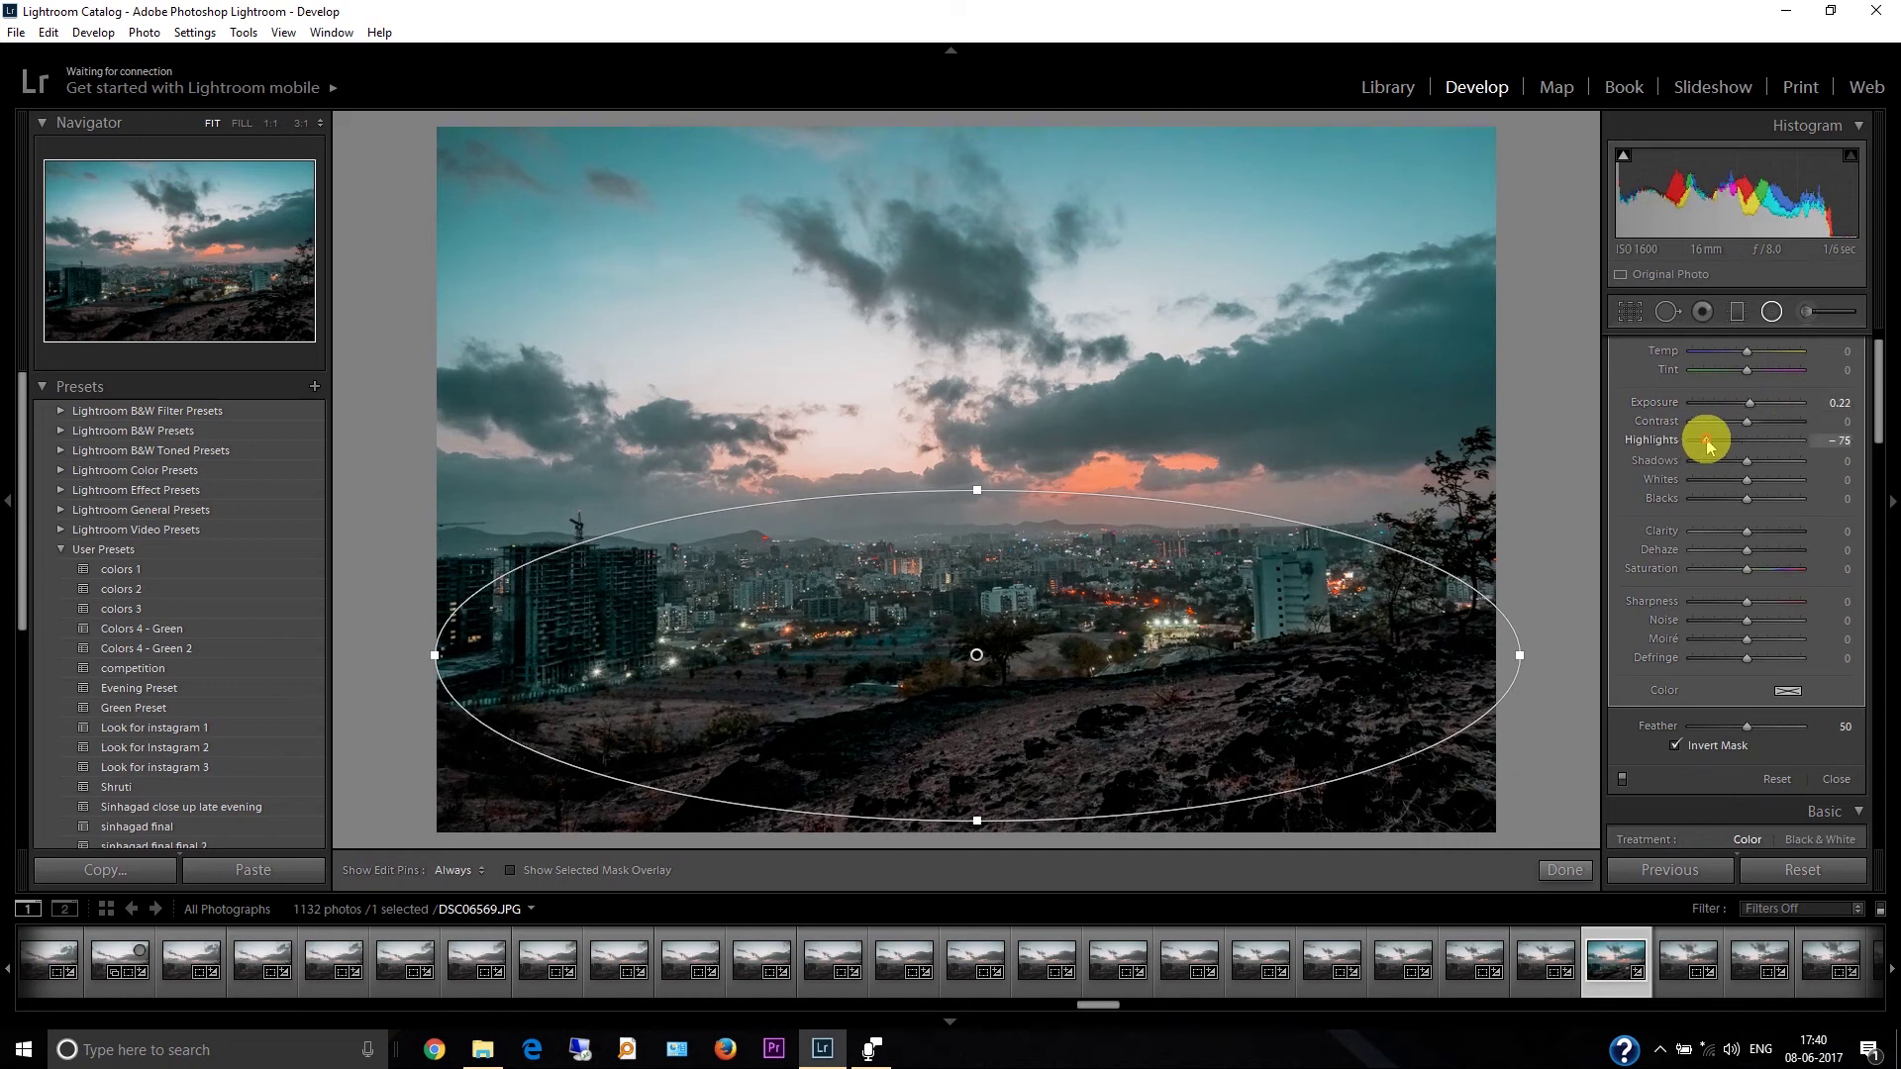
drag(1706, 445, 1766, 466)
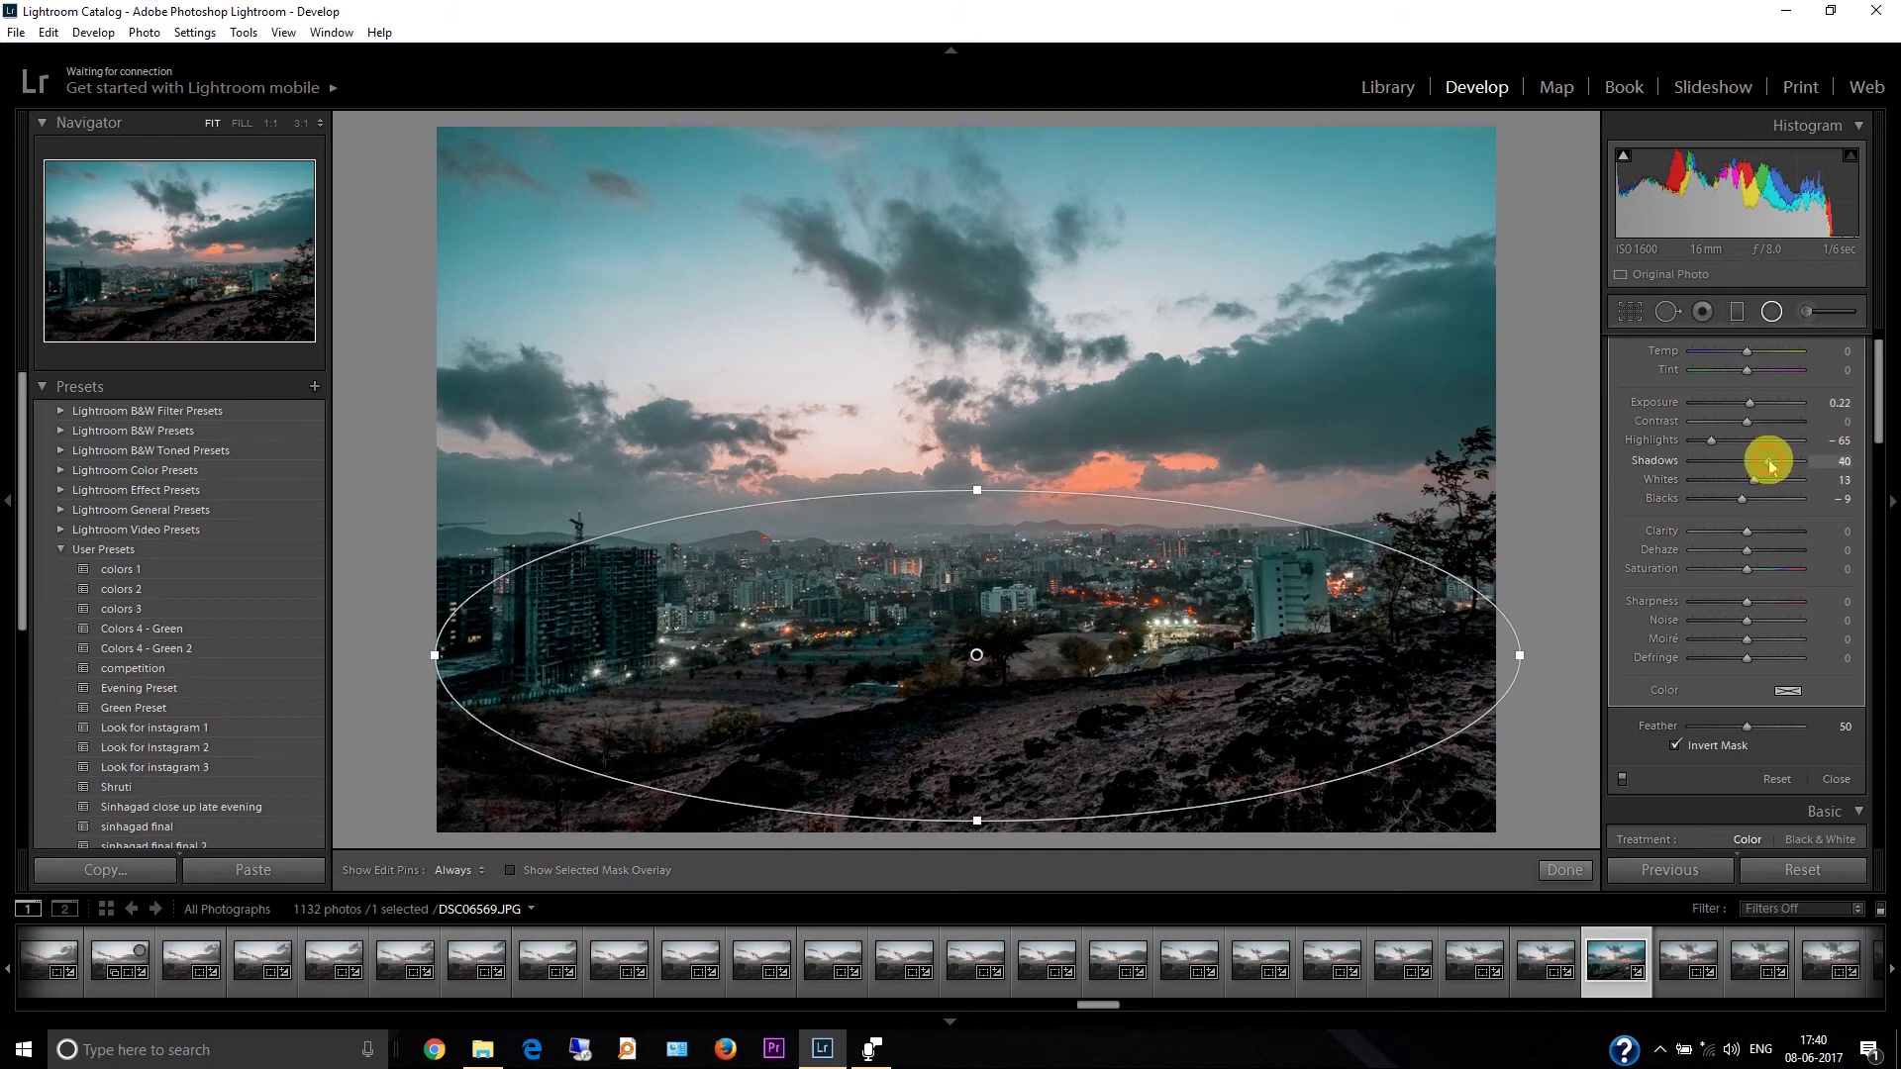
drag(1770, 466, 1760, 484)
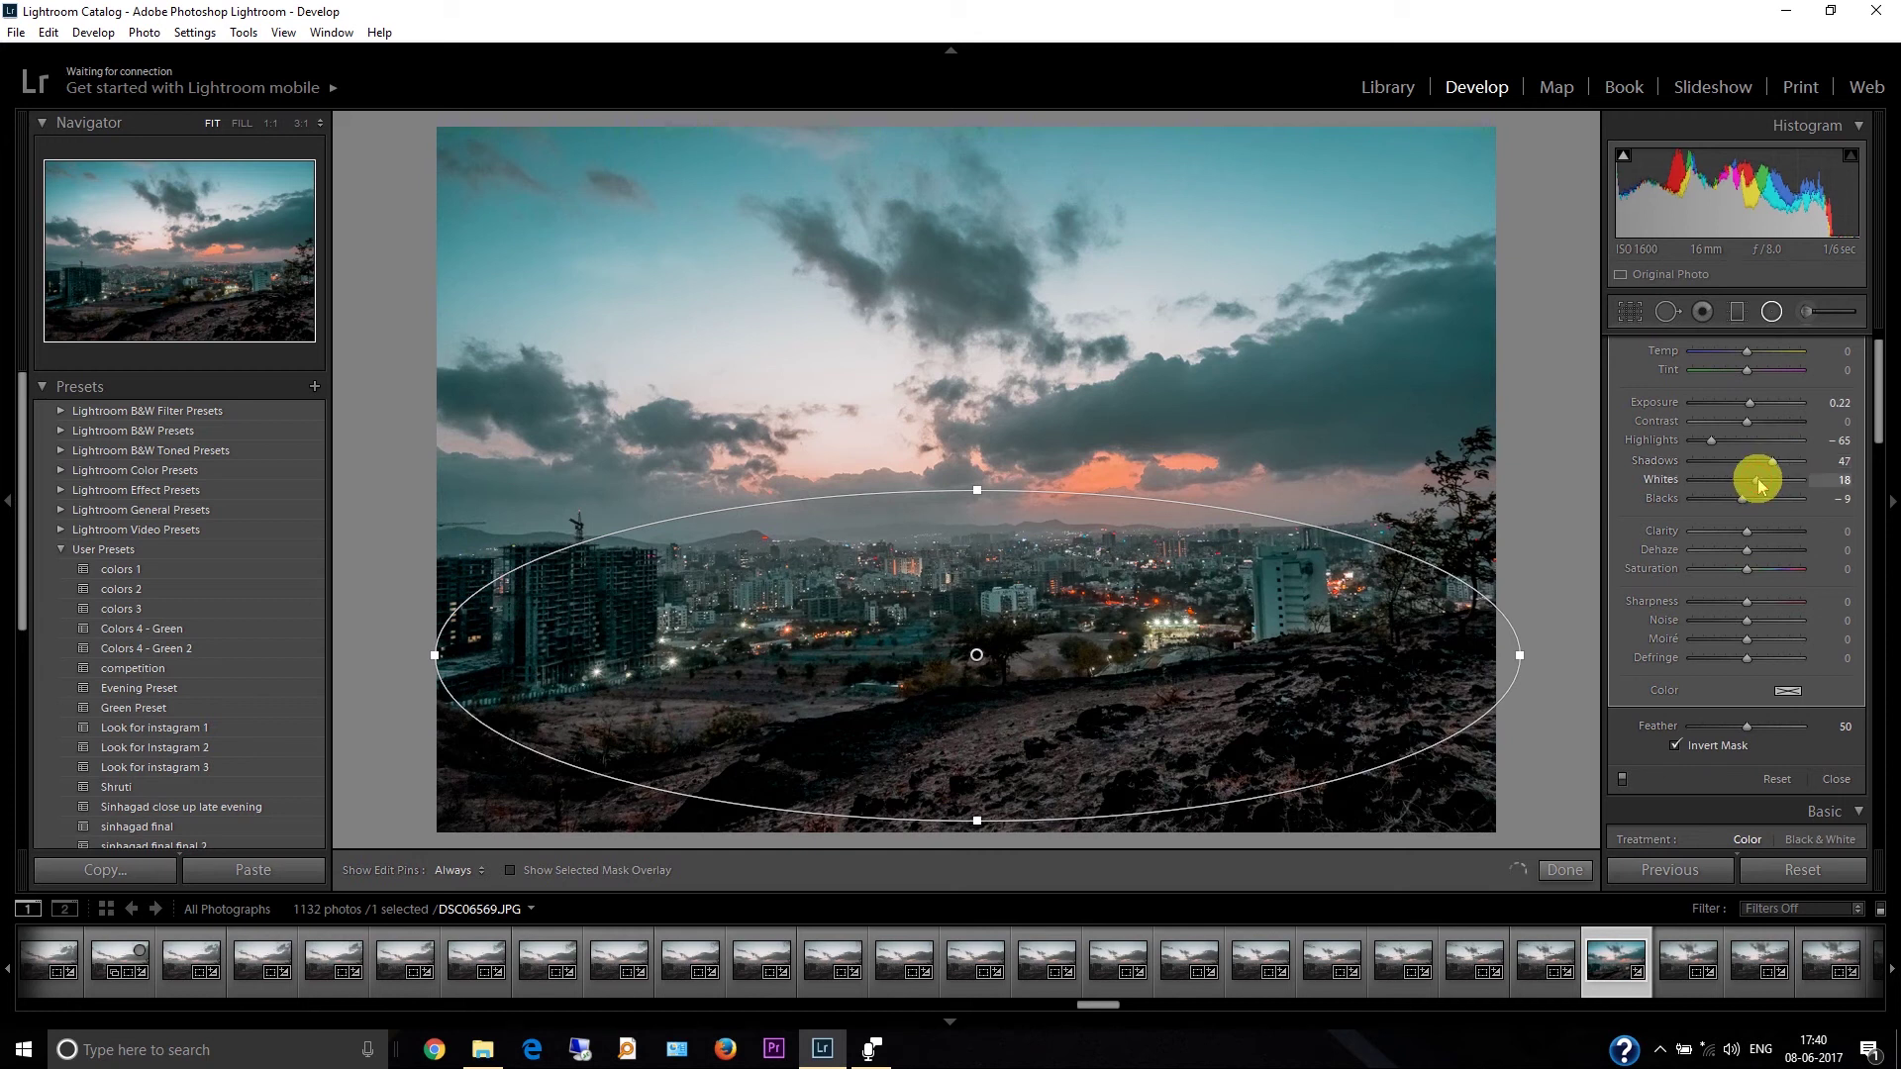
Enter 0 for the filter's Blacks, then toggle the filter off and on to compare
click(1866, 509)
text(0)
key(Return)
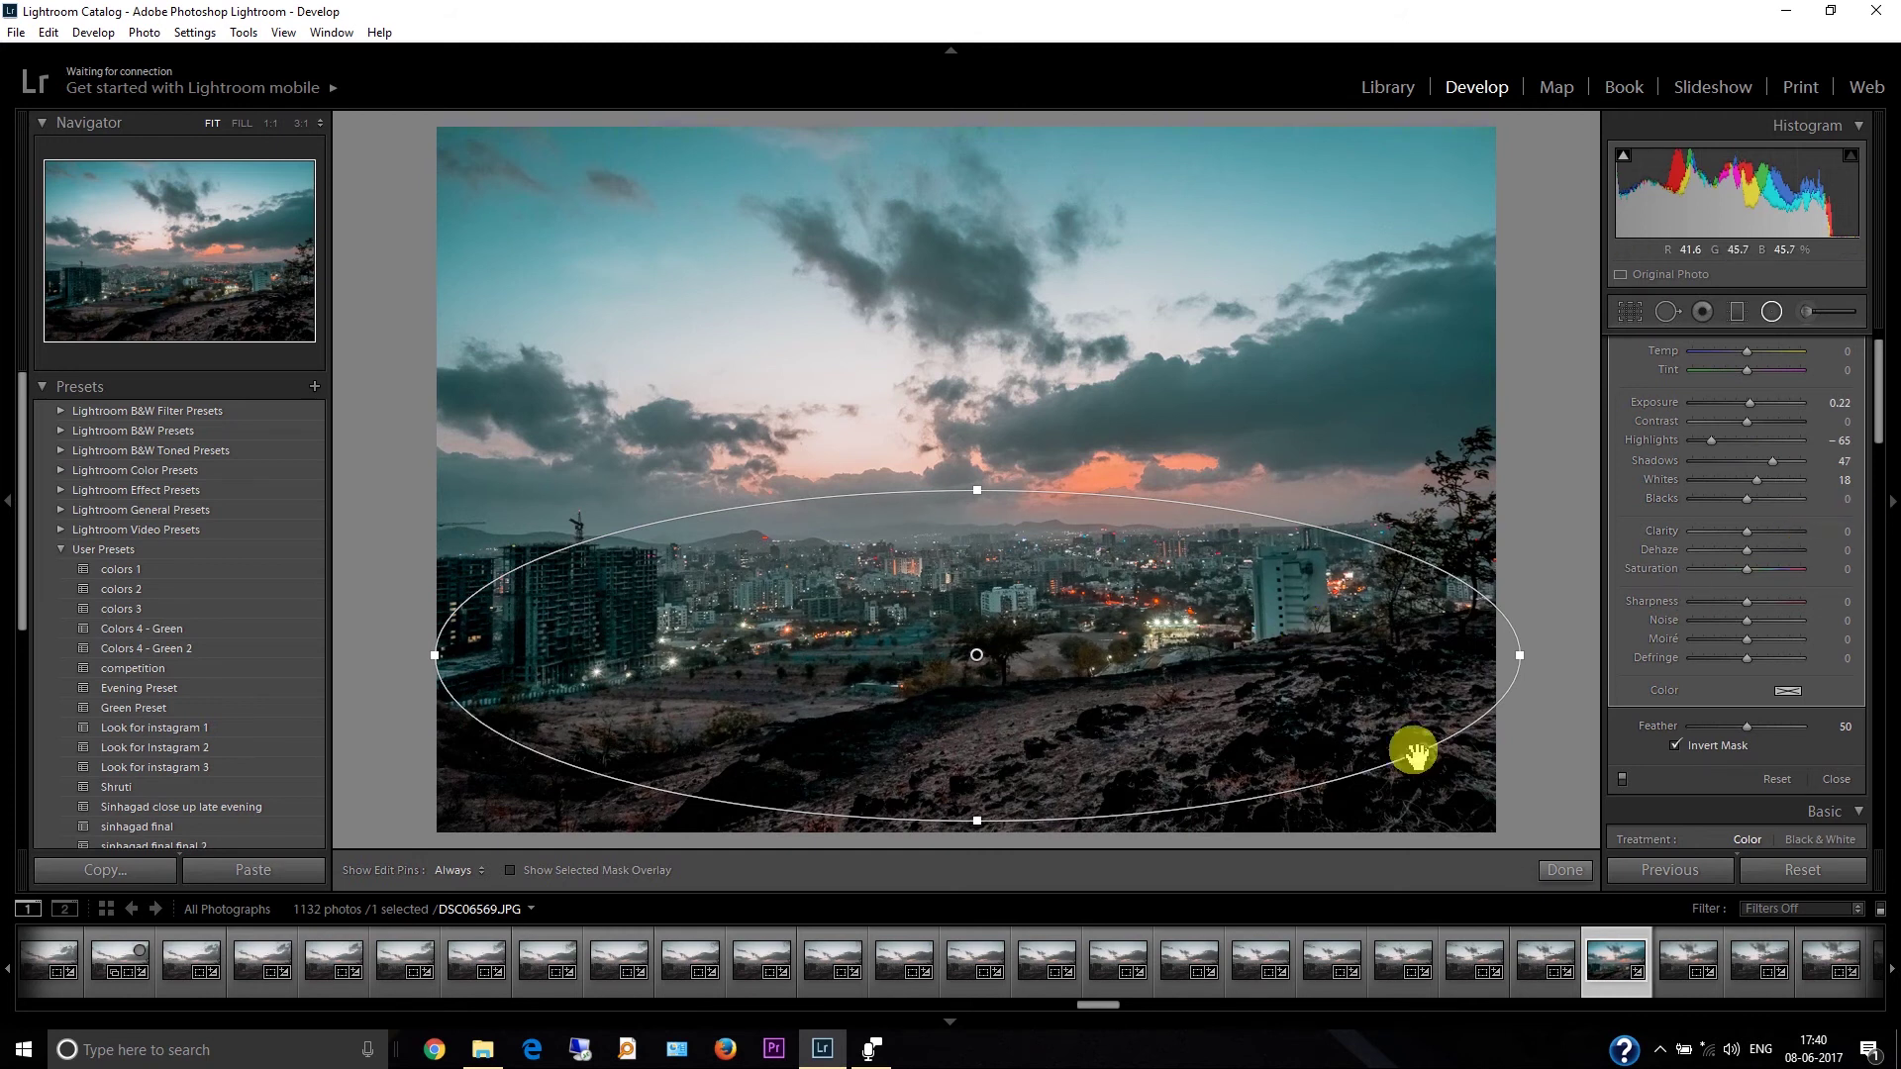
click(1621, 779)
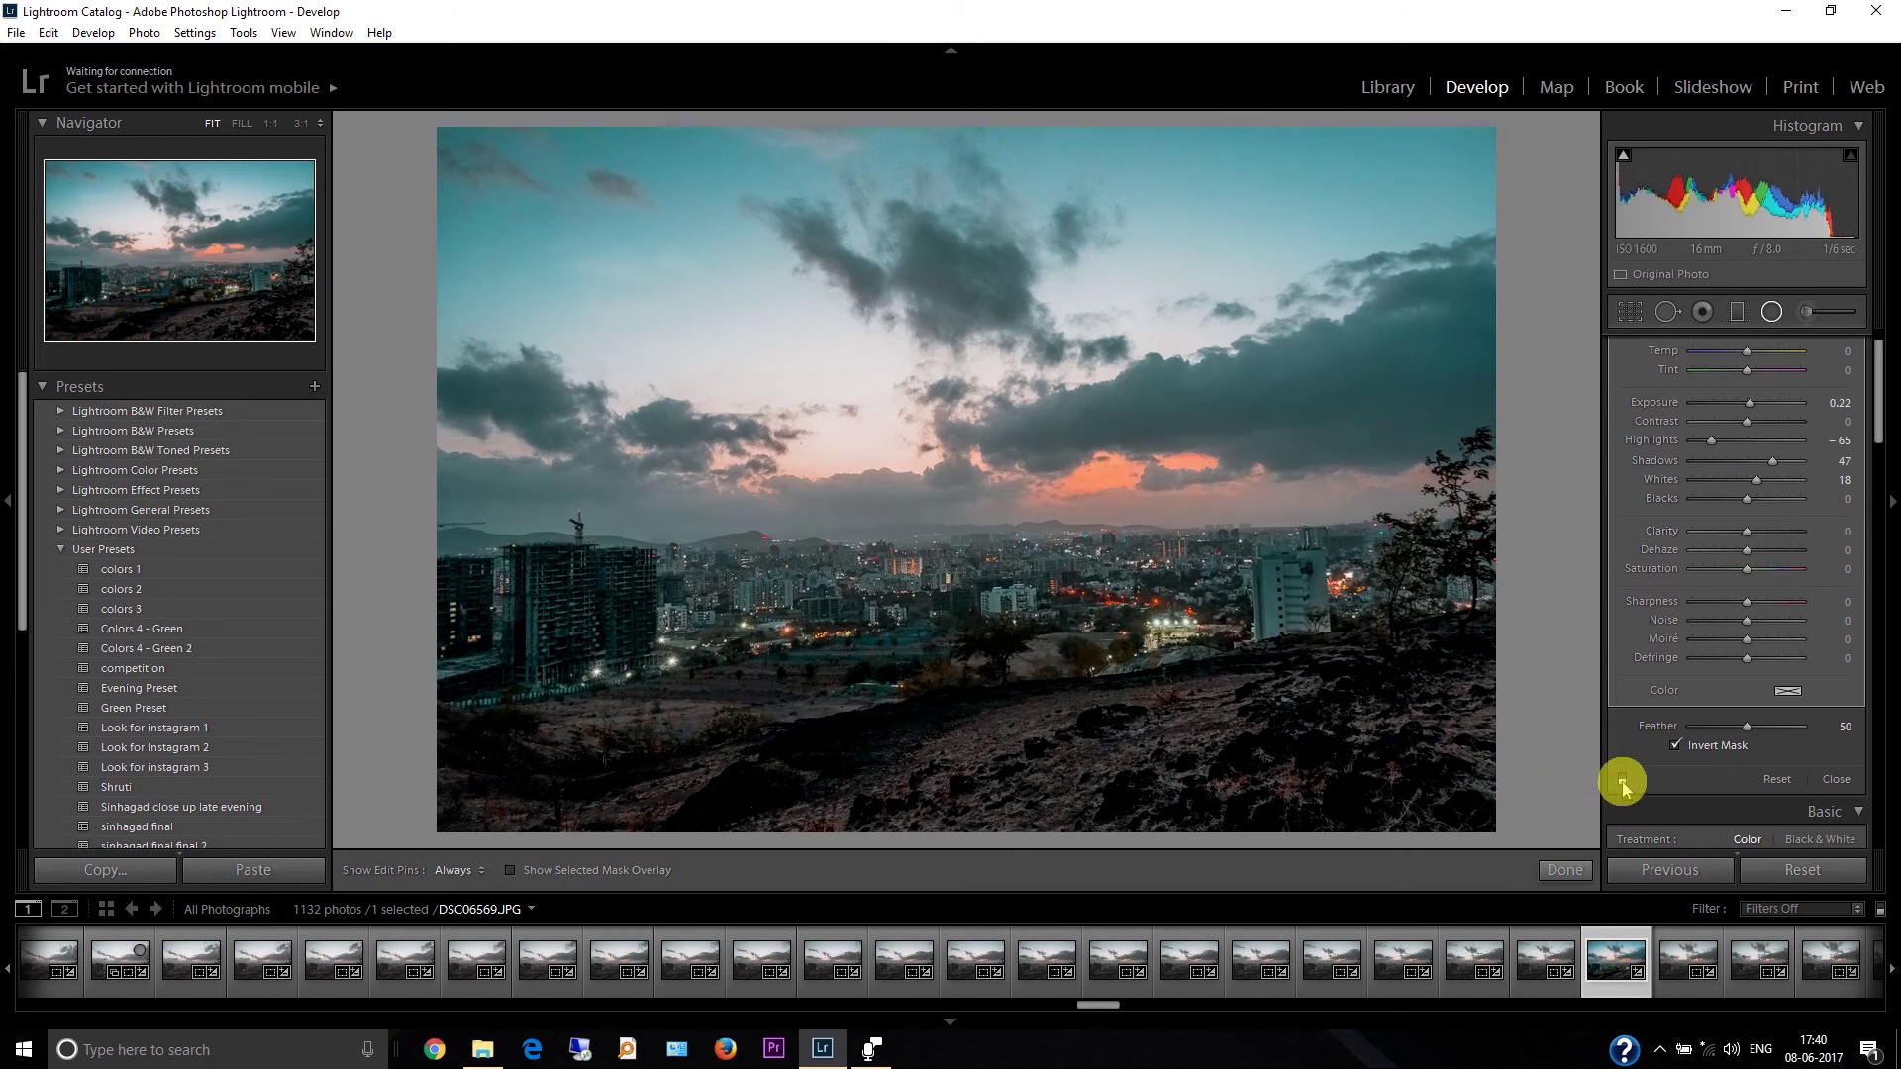
click(1621, 779)
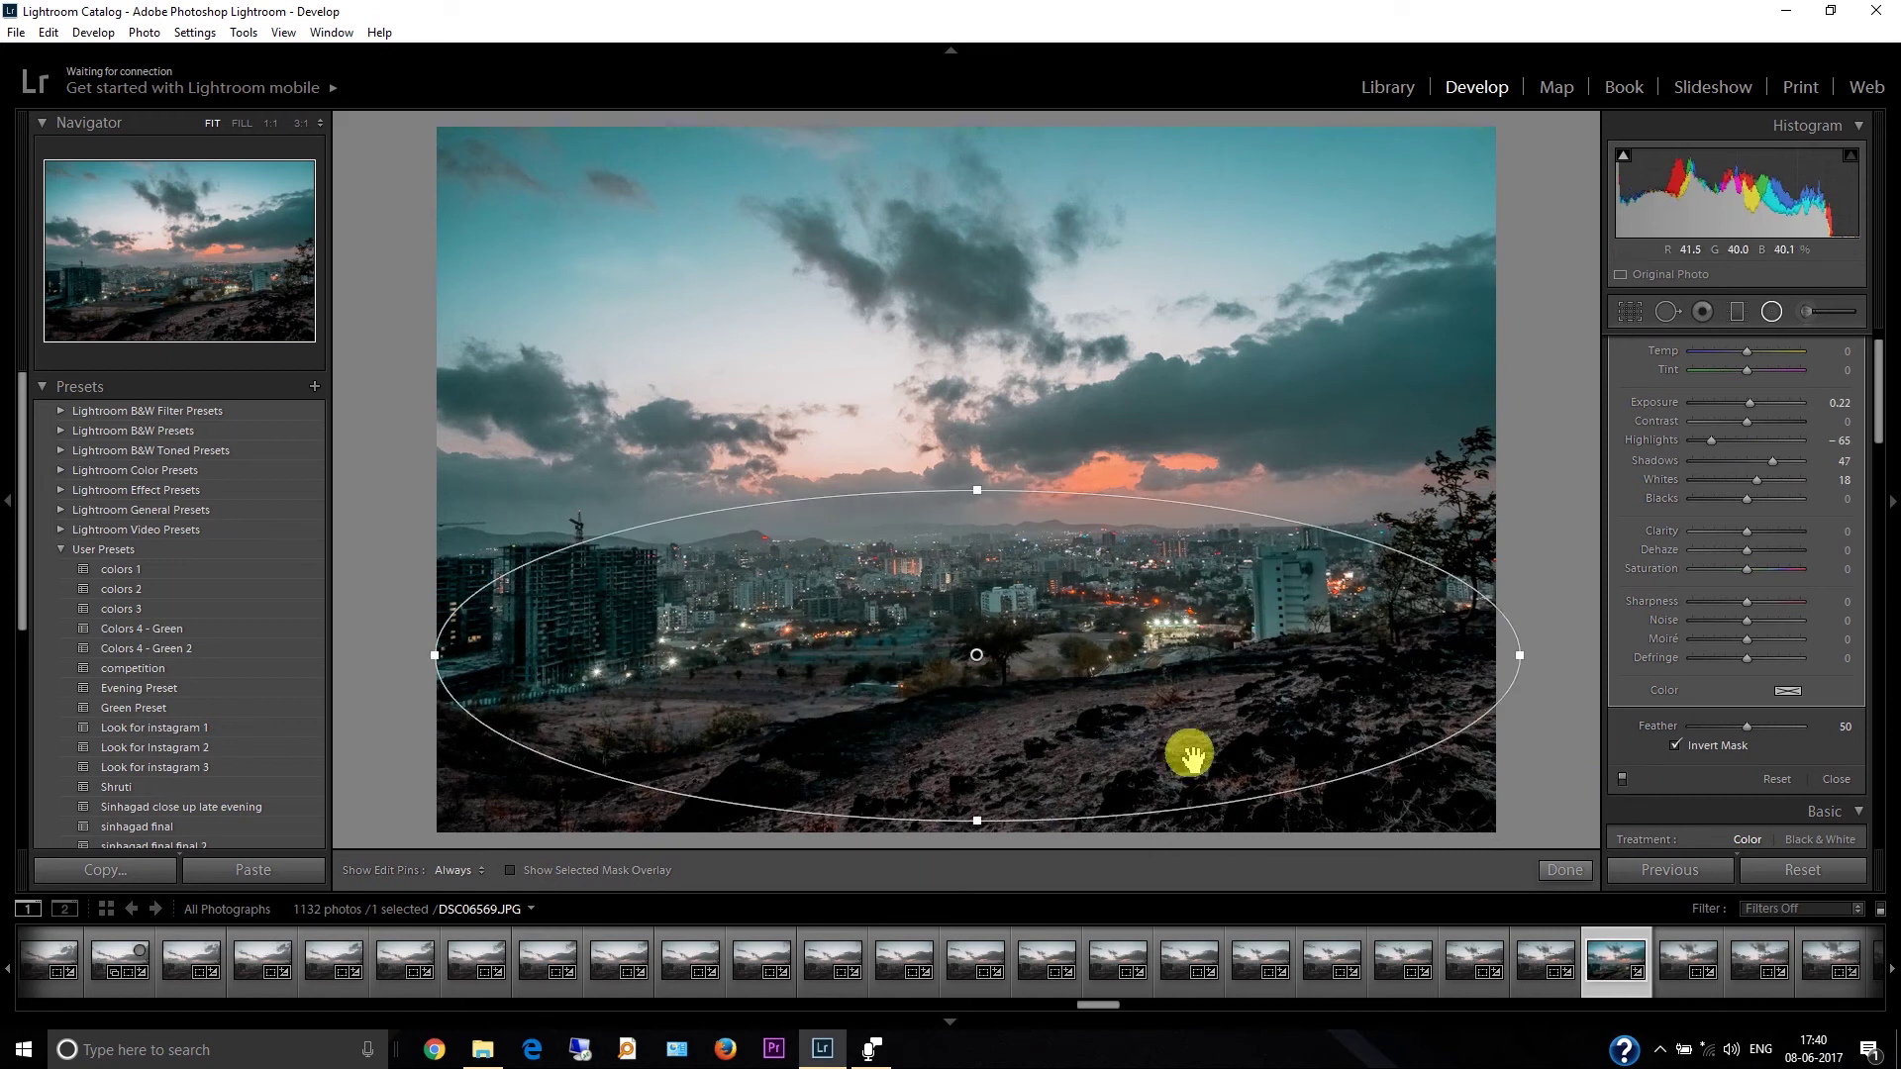
Finish the first filter and draw a second radial ellipse over the sunset sky
click(1770, 313)
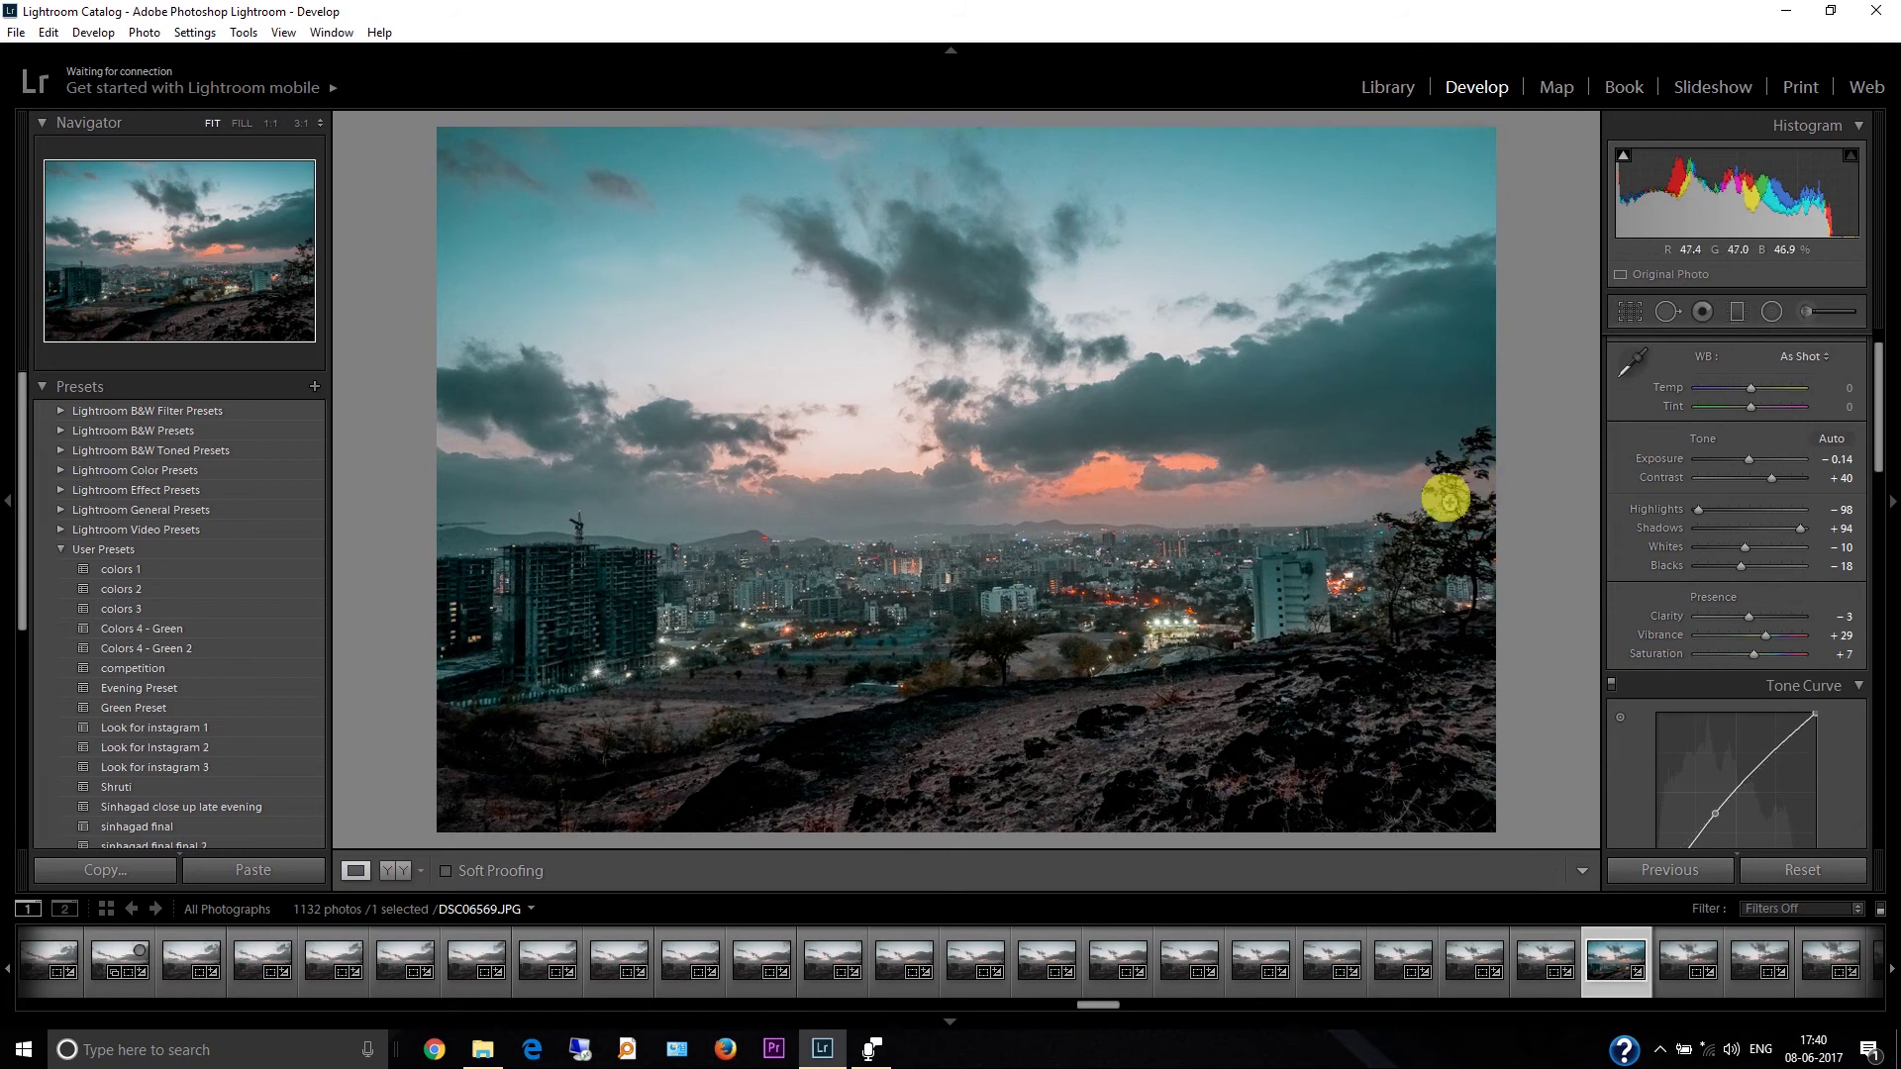
click(1770, 313)
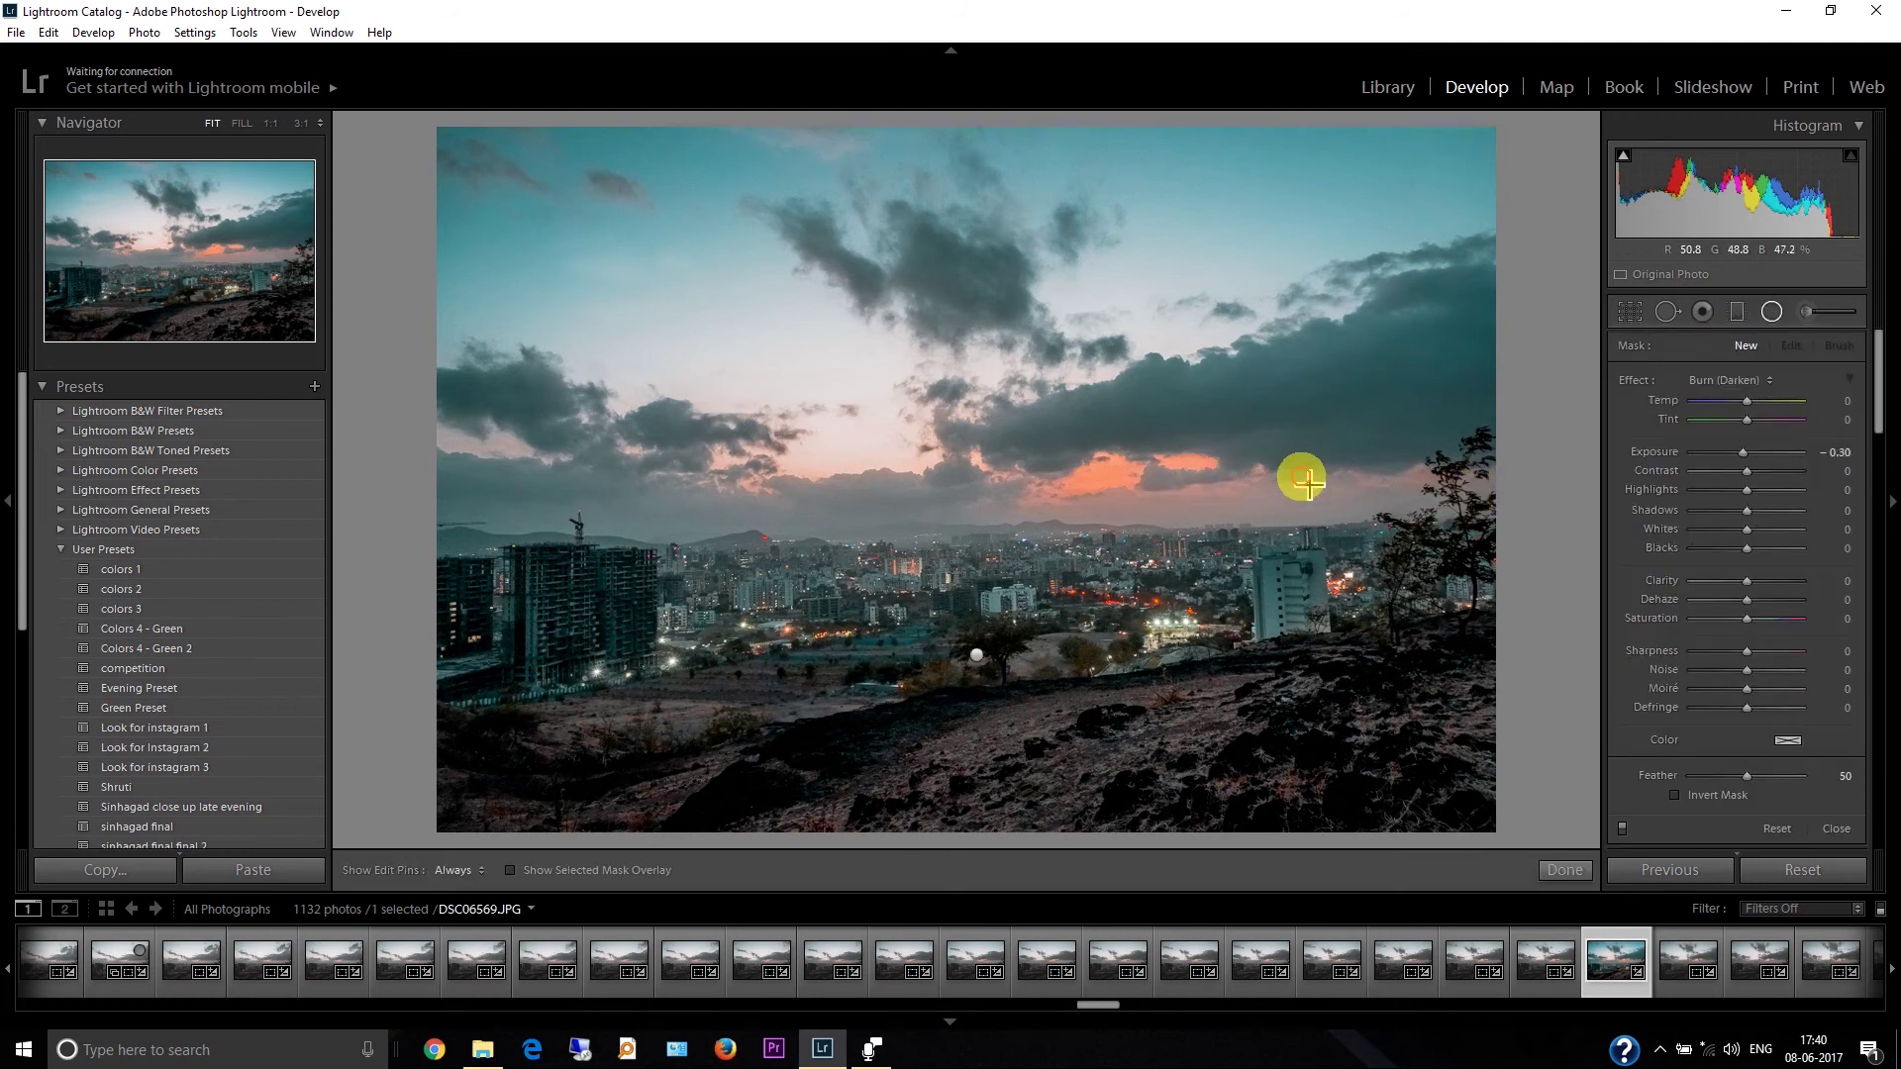
drag(1303, 482, 687, 339)
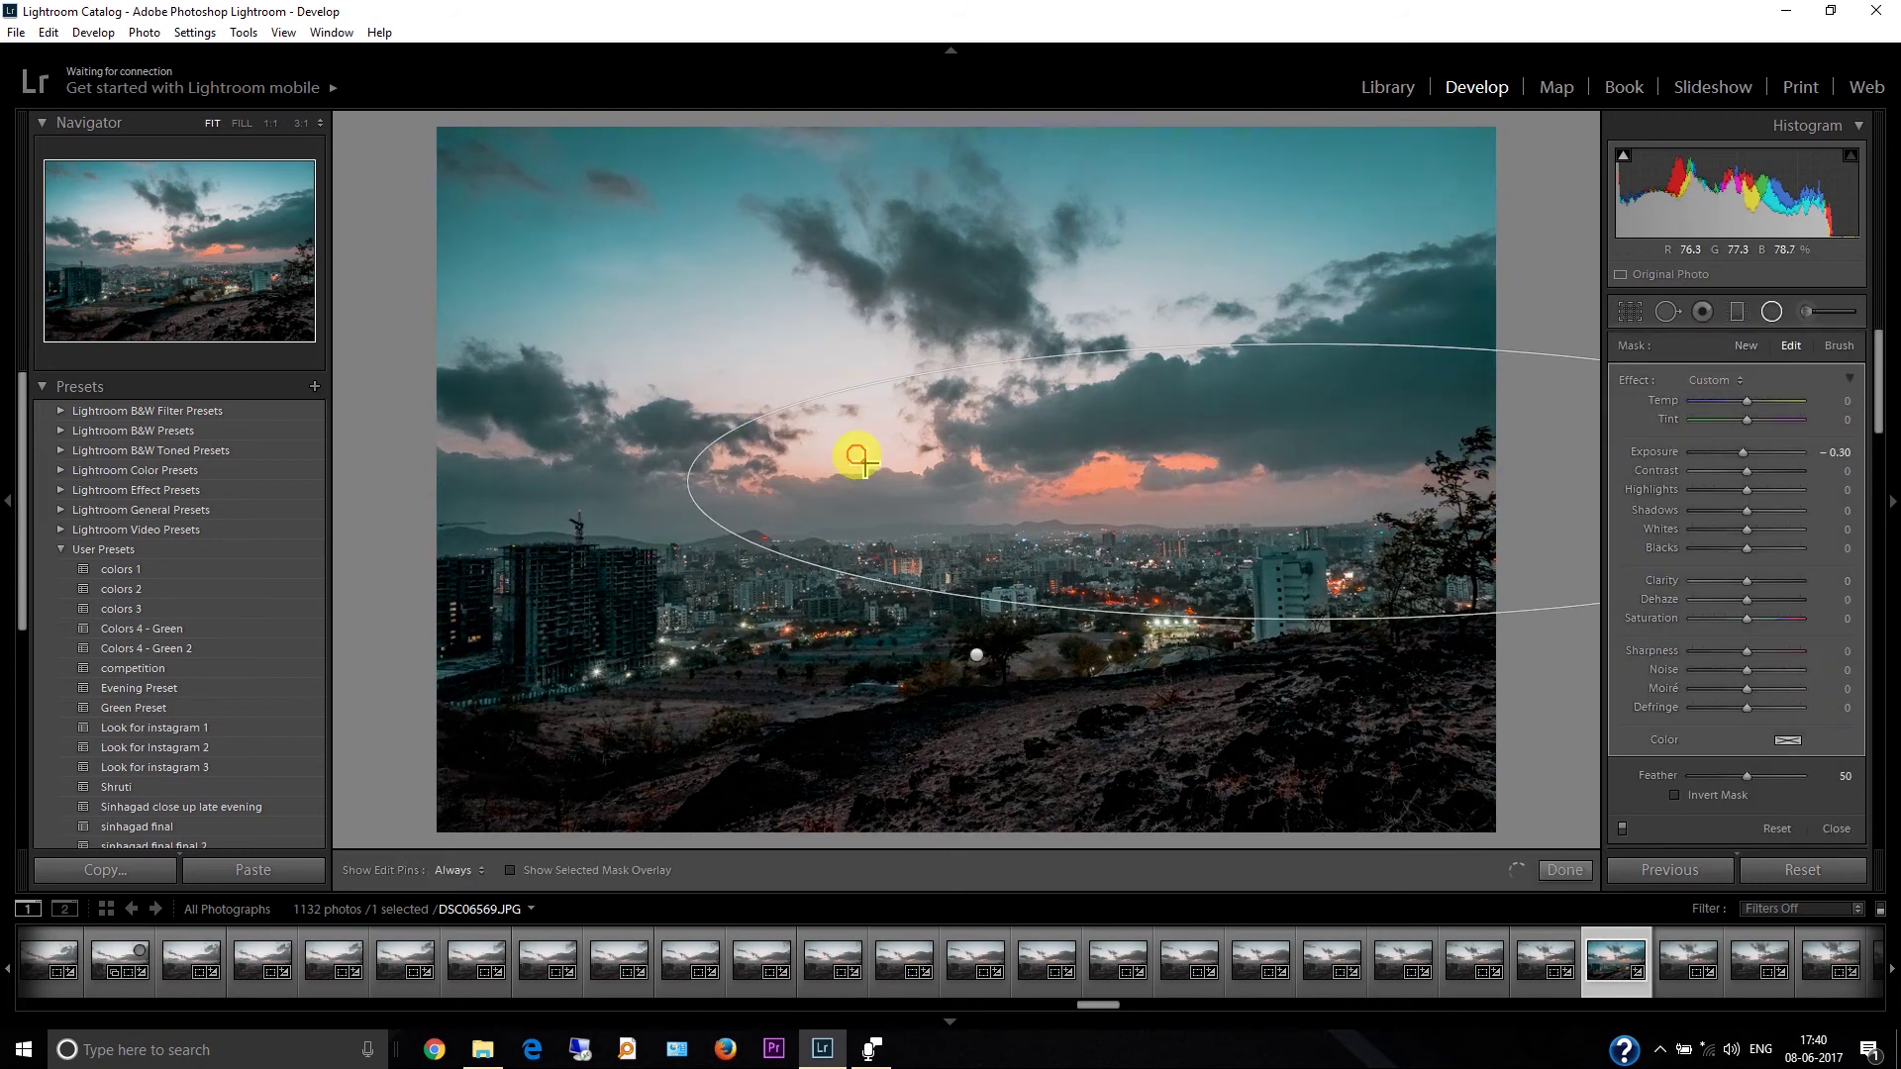
drag(856, 459, 525, 426)
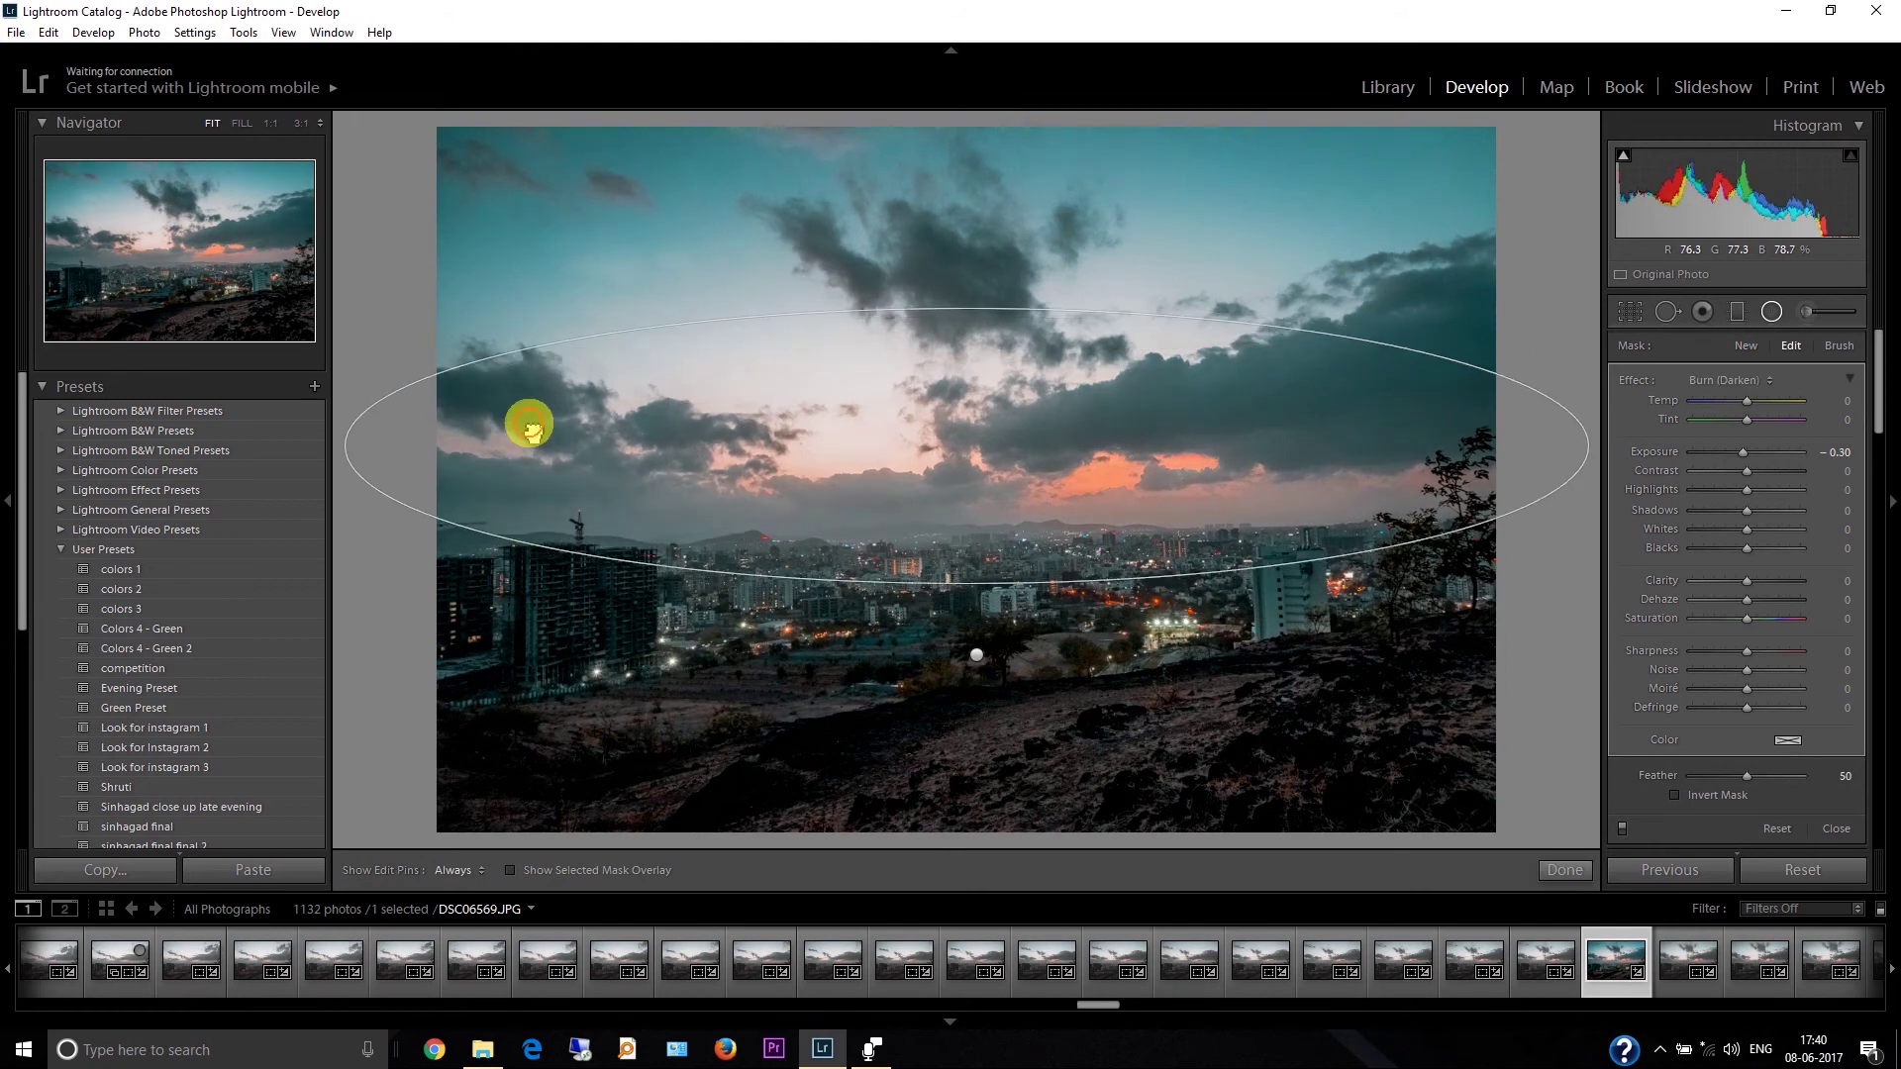
Invert the sky filter's mask, make it taller and higher, compare, and finish at Exposure −0.30
click(1675, 796)
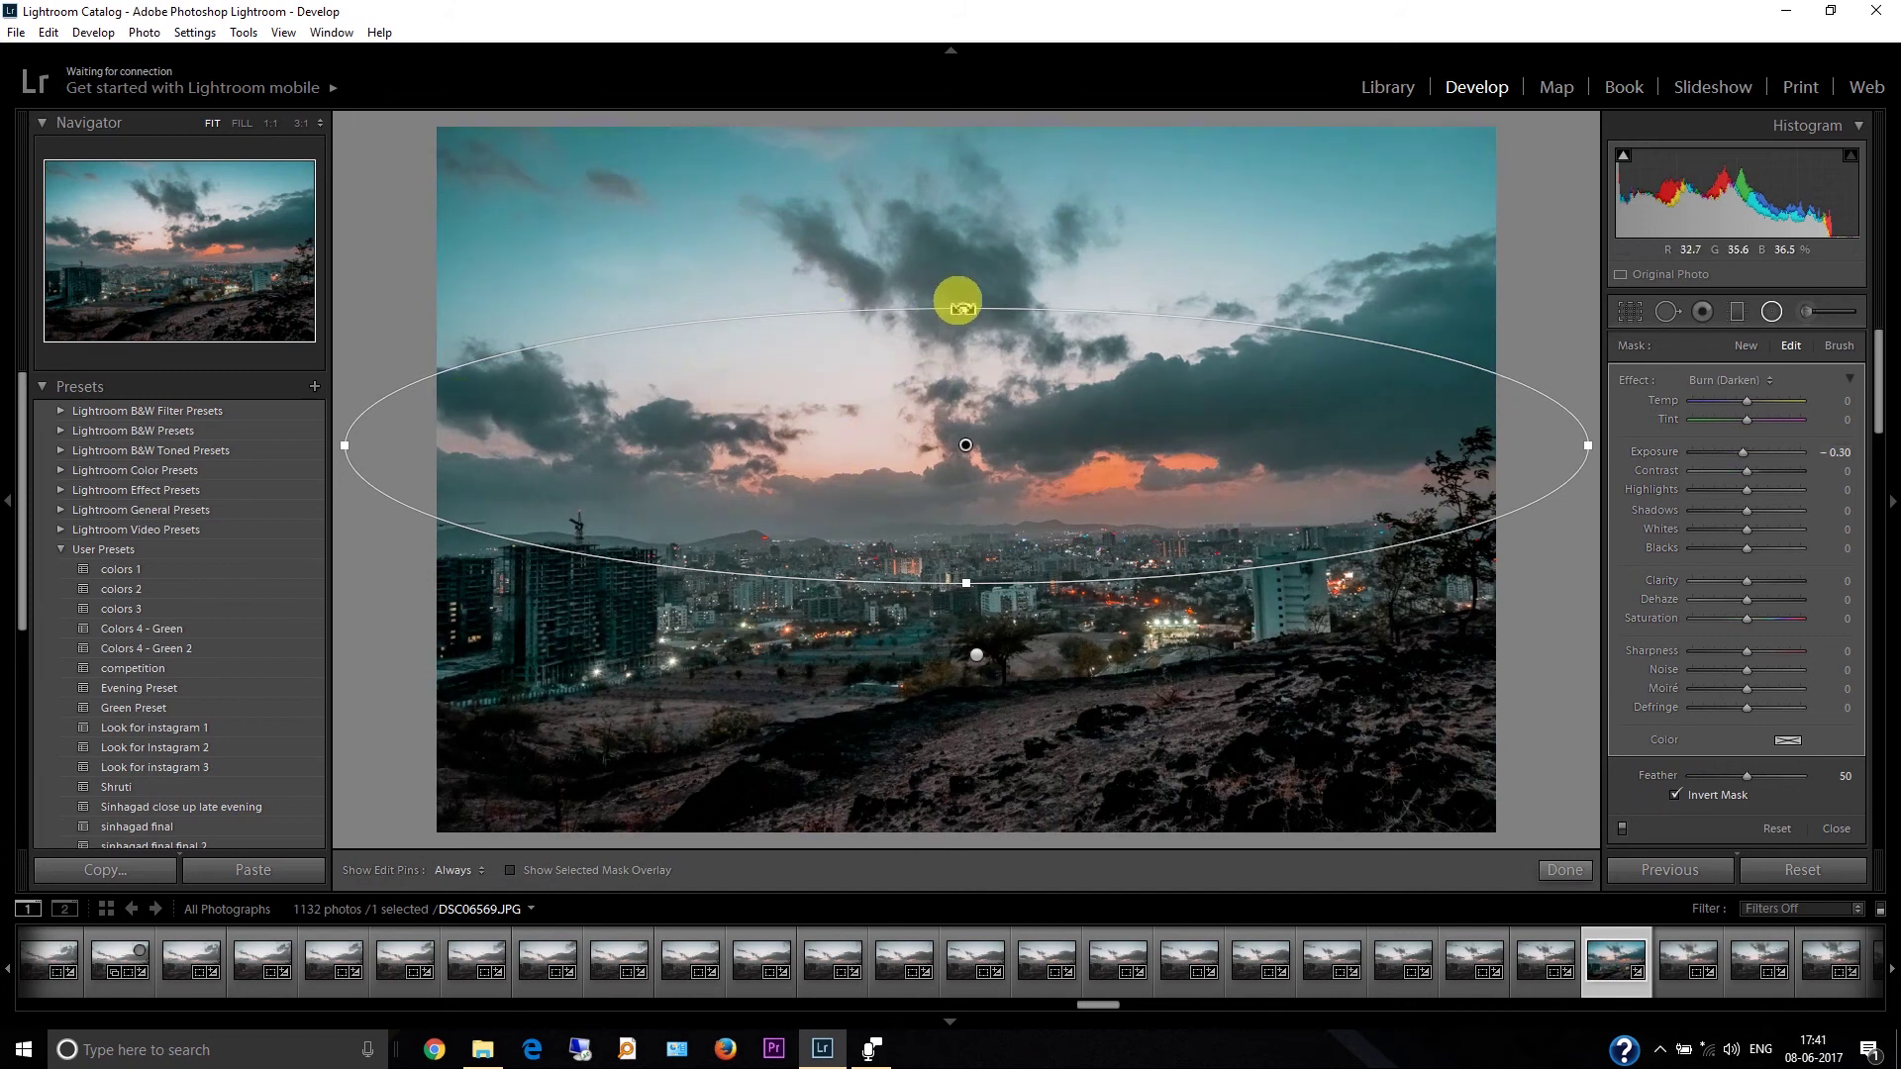
drag(962, 307, 965, 285)
drag(988, 372, 985, 329)
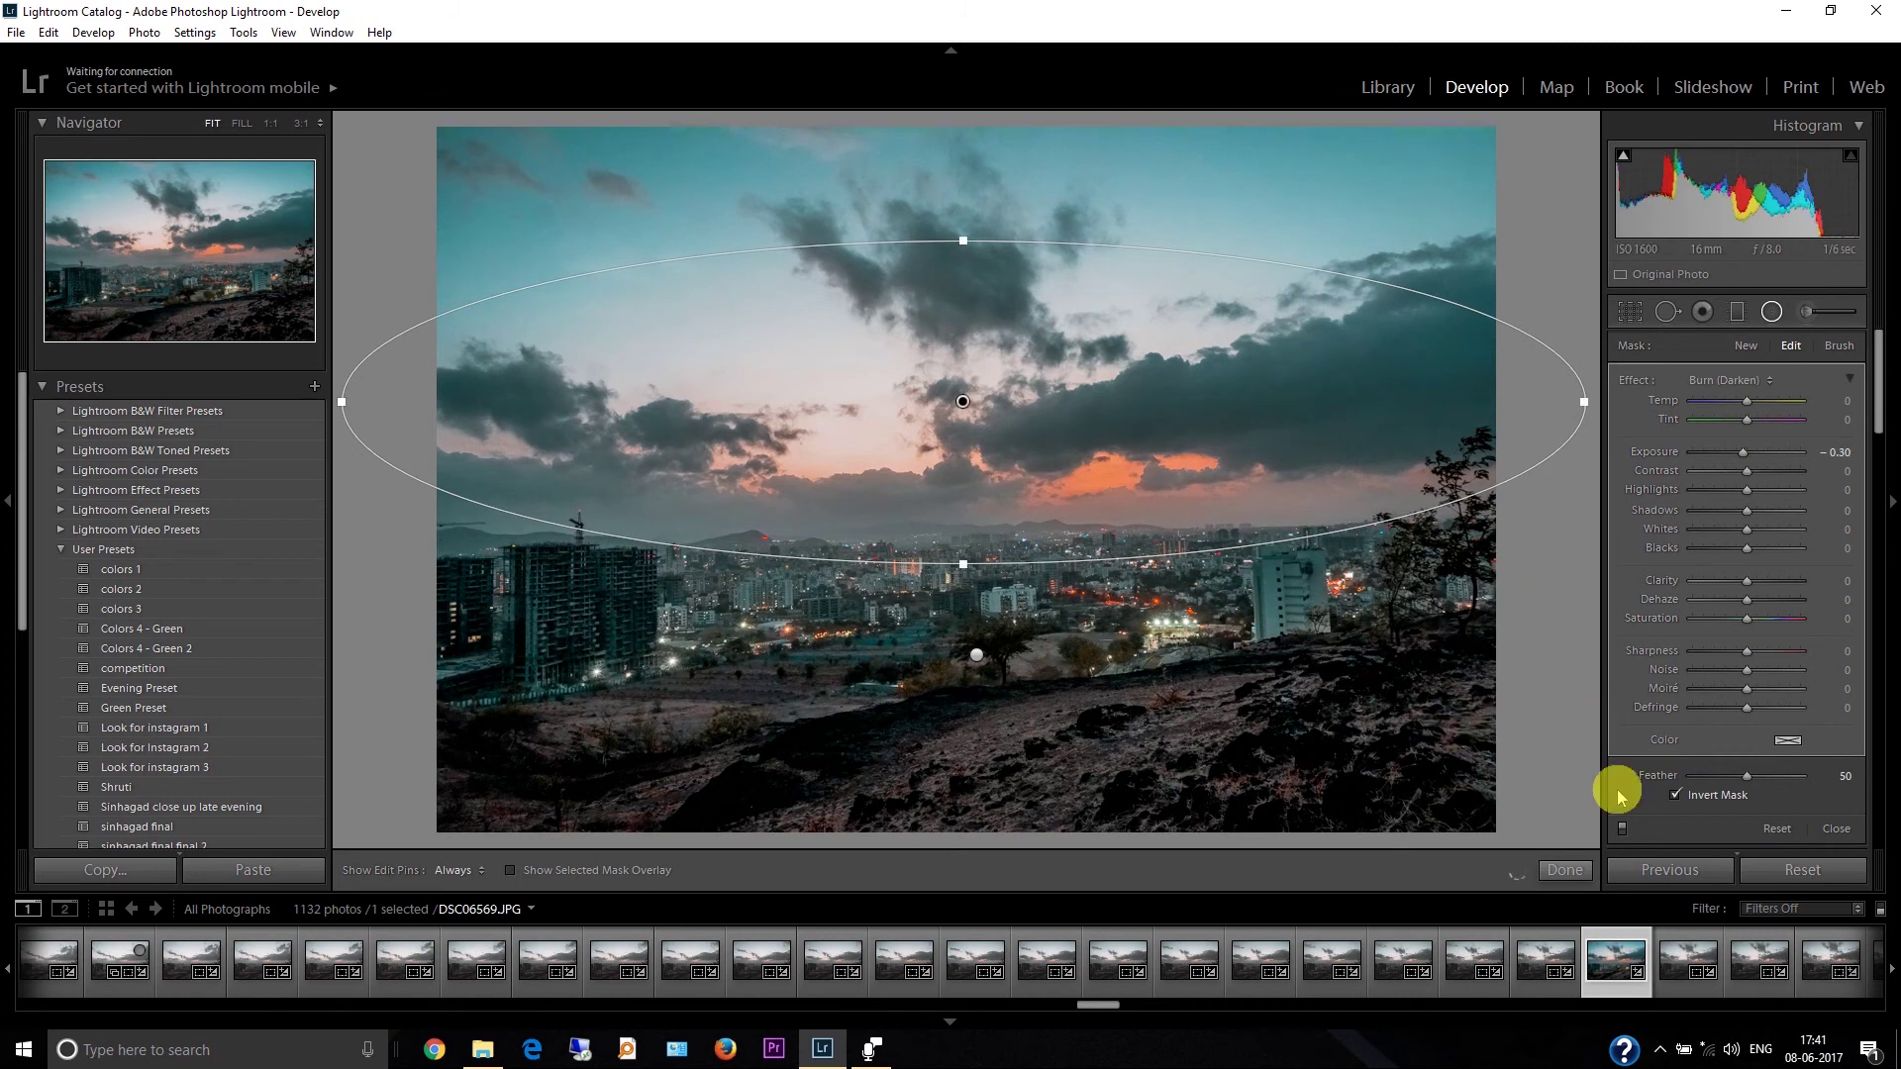
click(1622, 832)
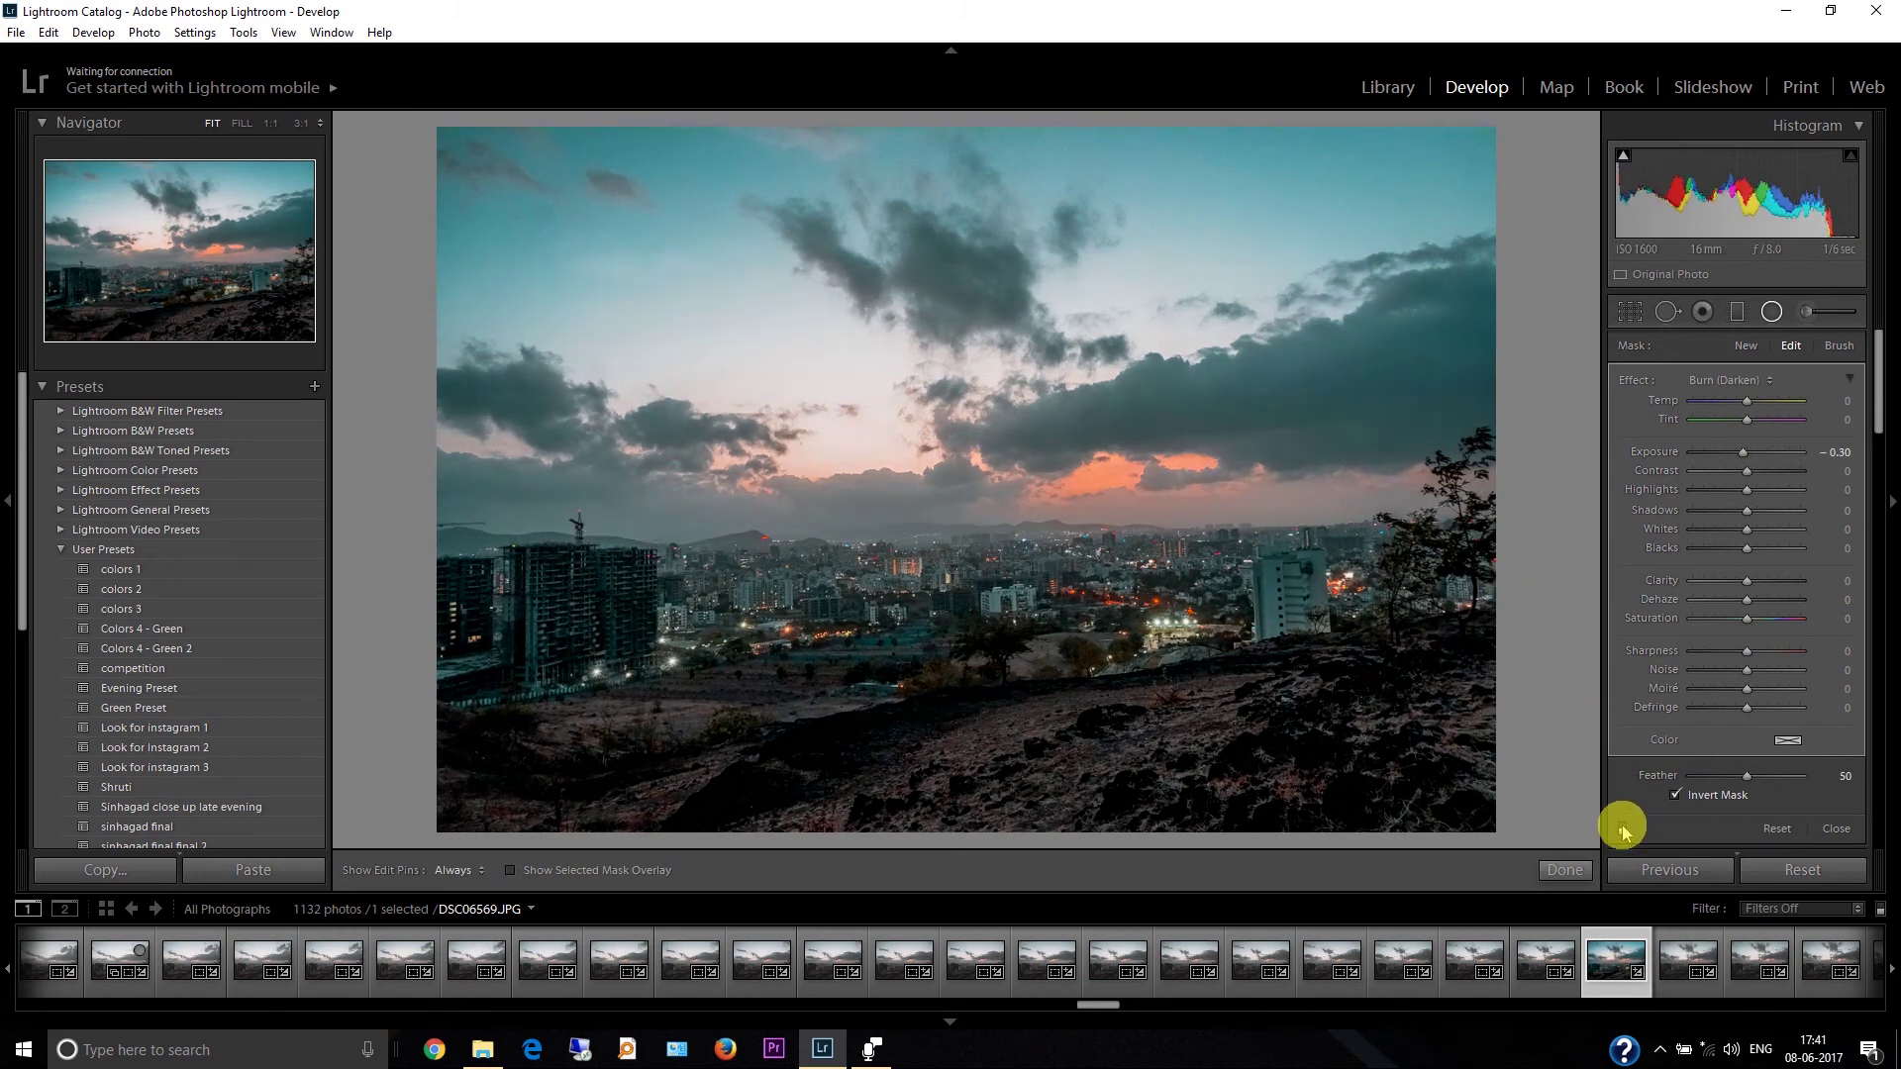
click(1624, 832)
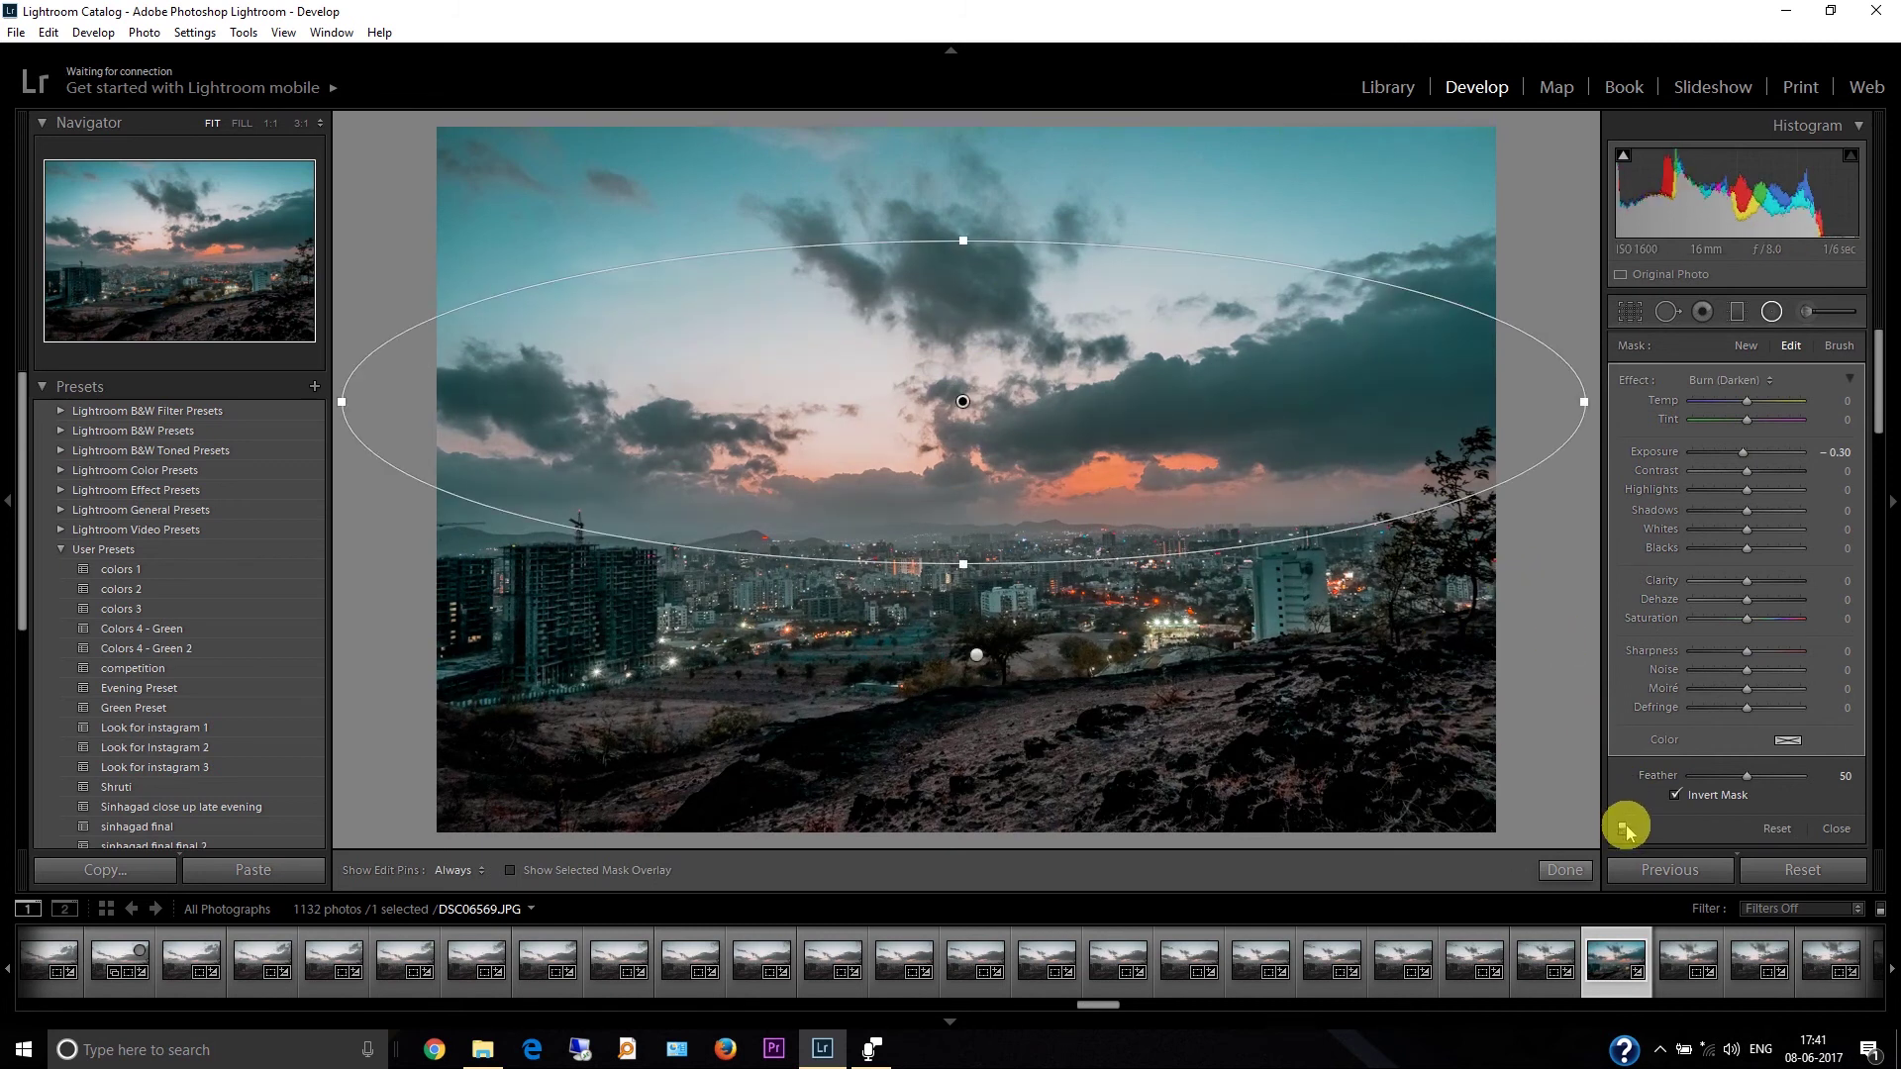
click(1567, 871)
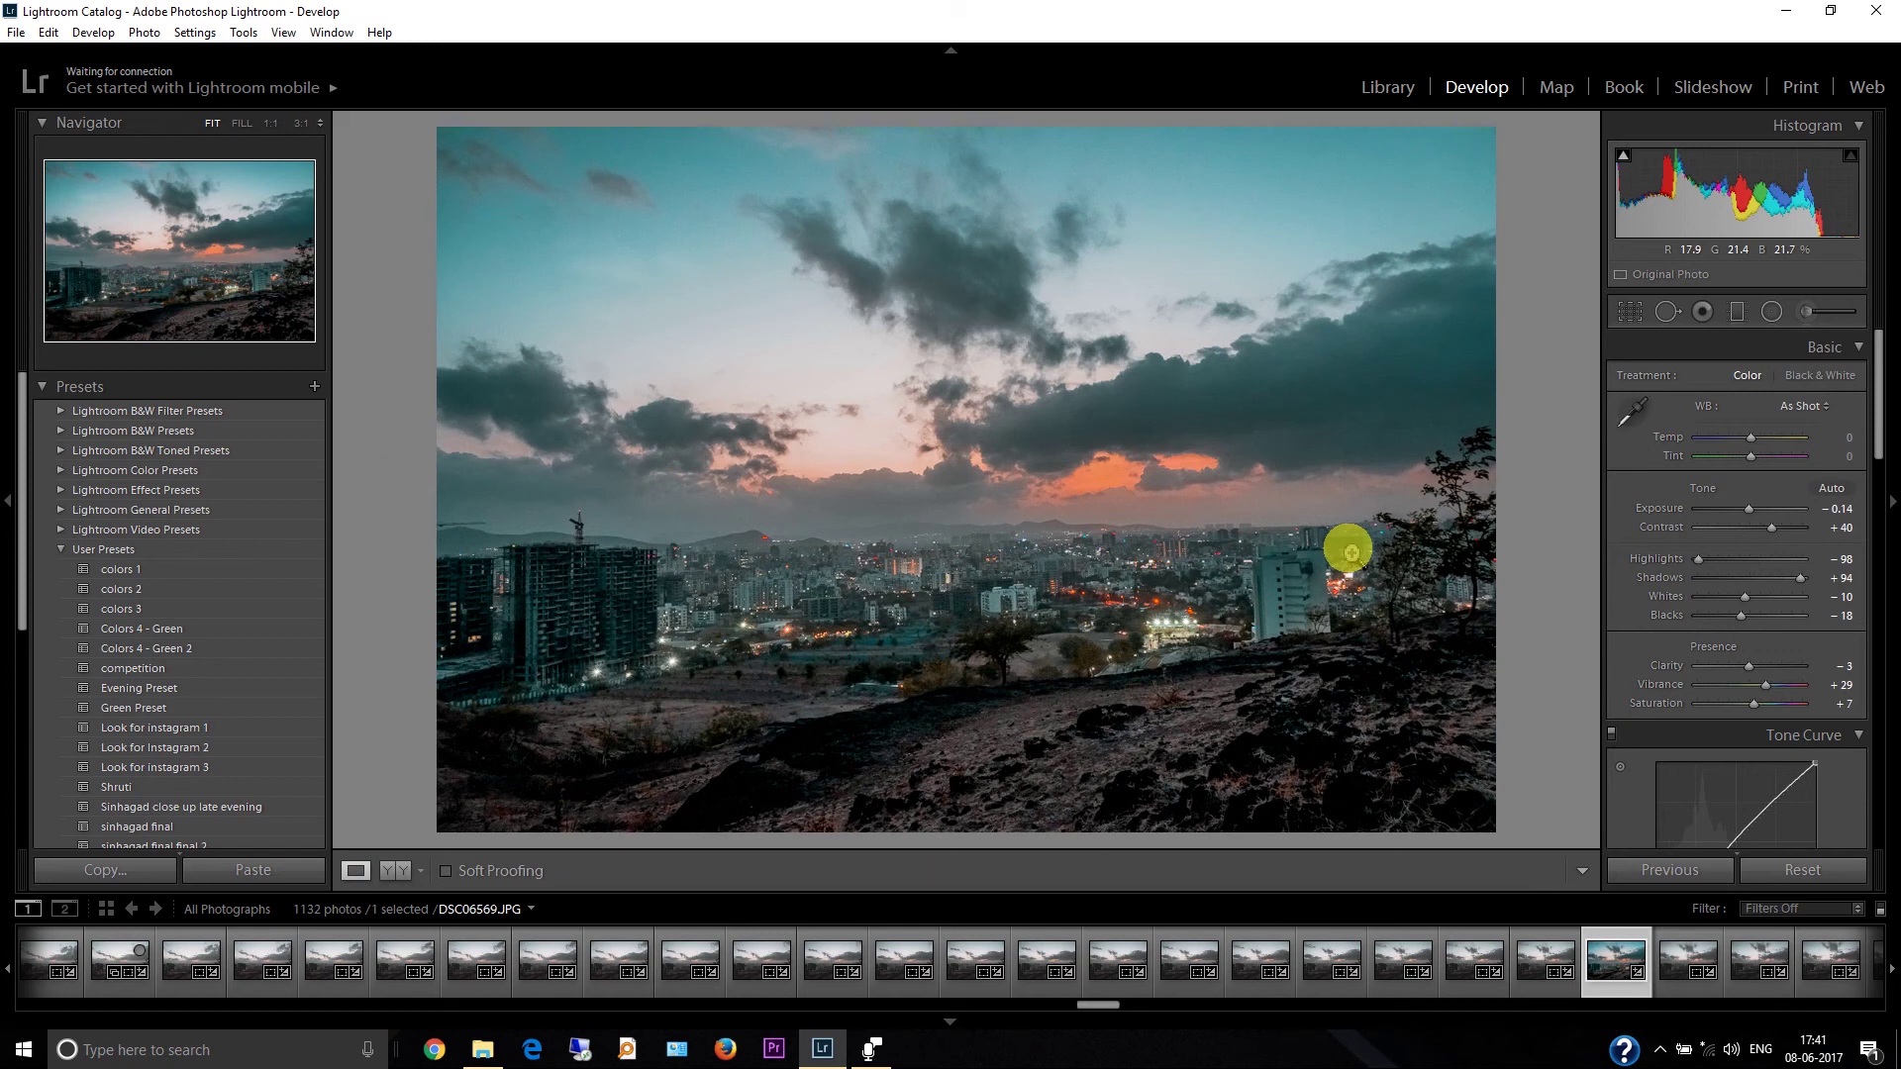
Create a User Preset named 'tutorial p' with all develop settings checked
click(81, 36)
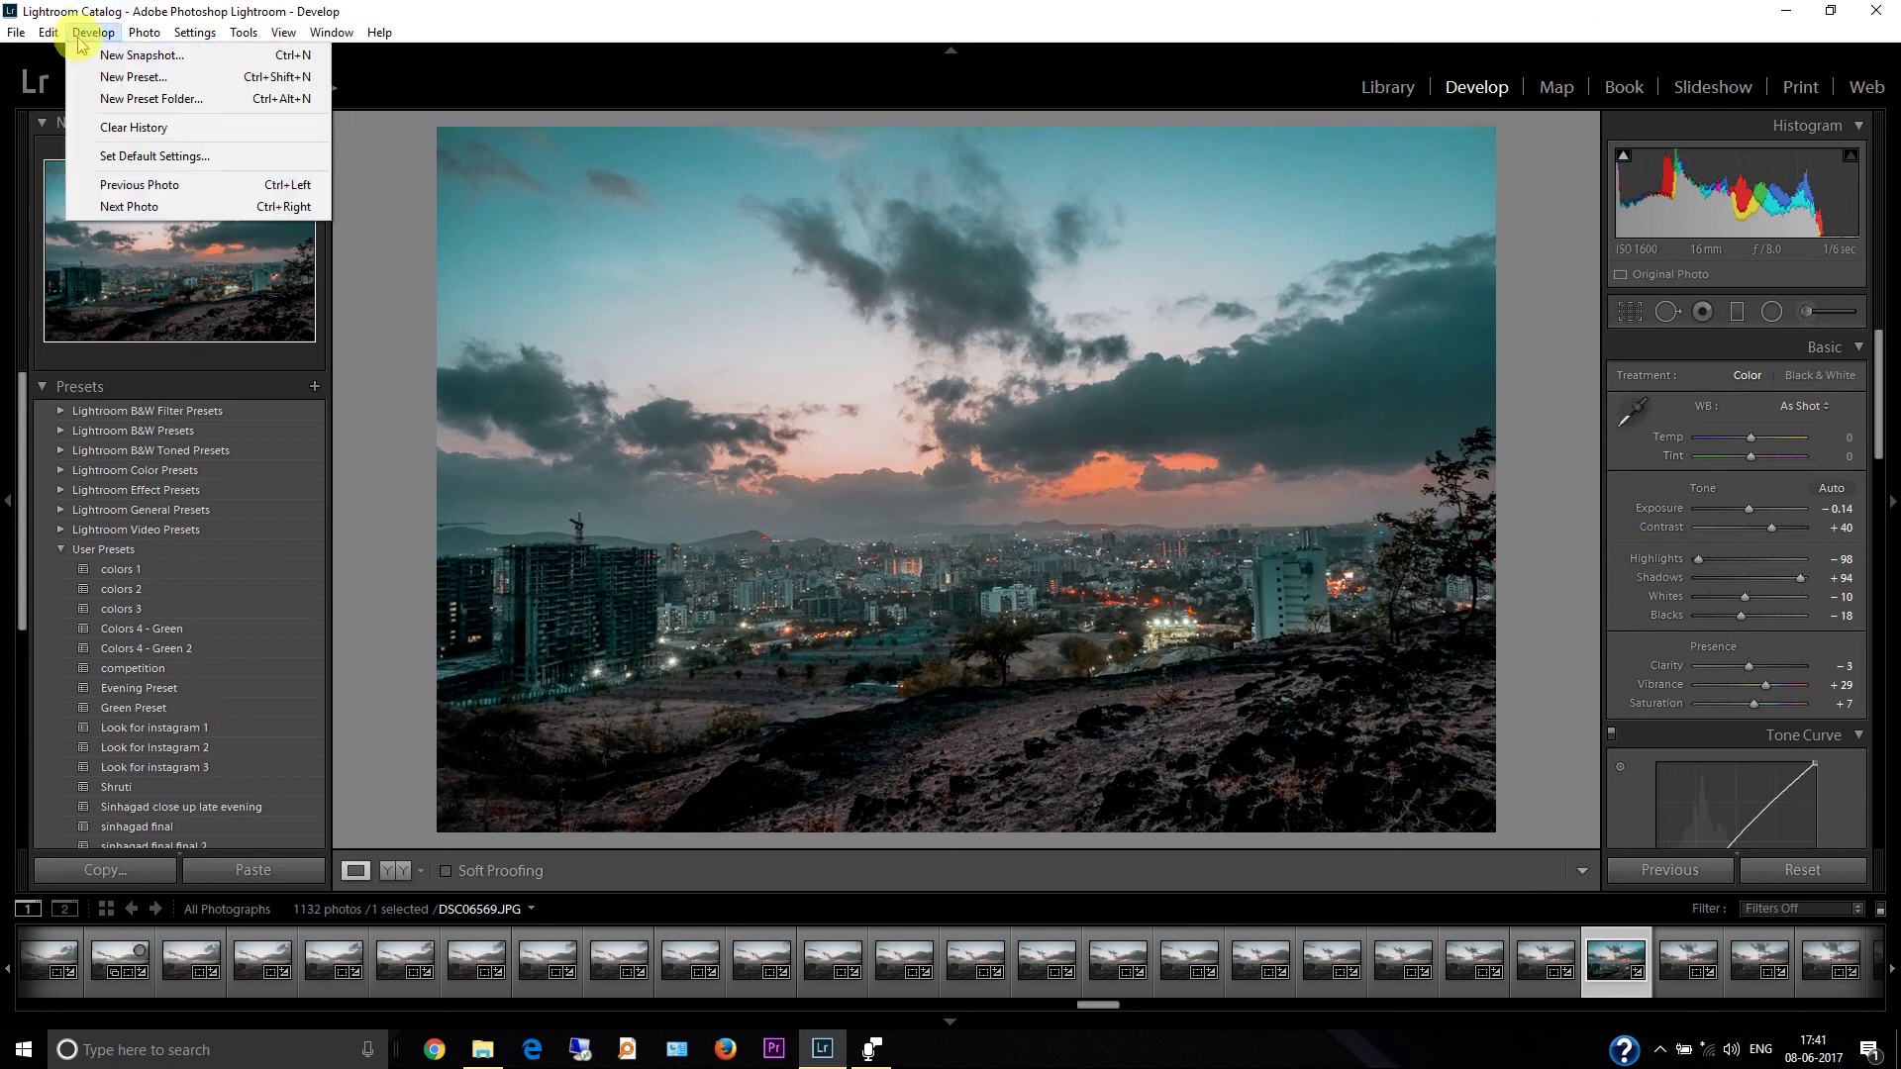
click(111, 79)
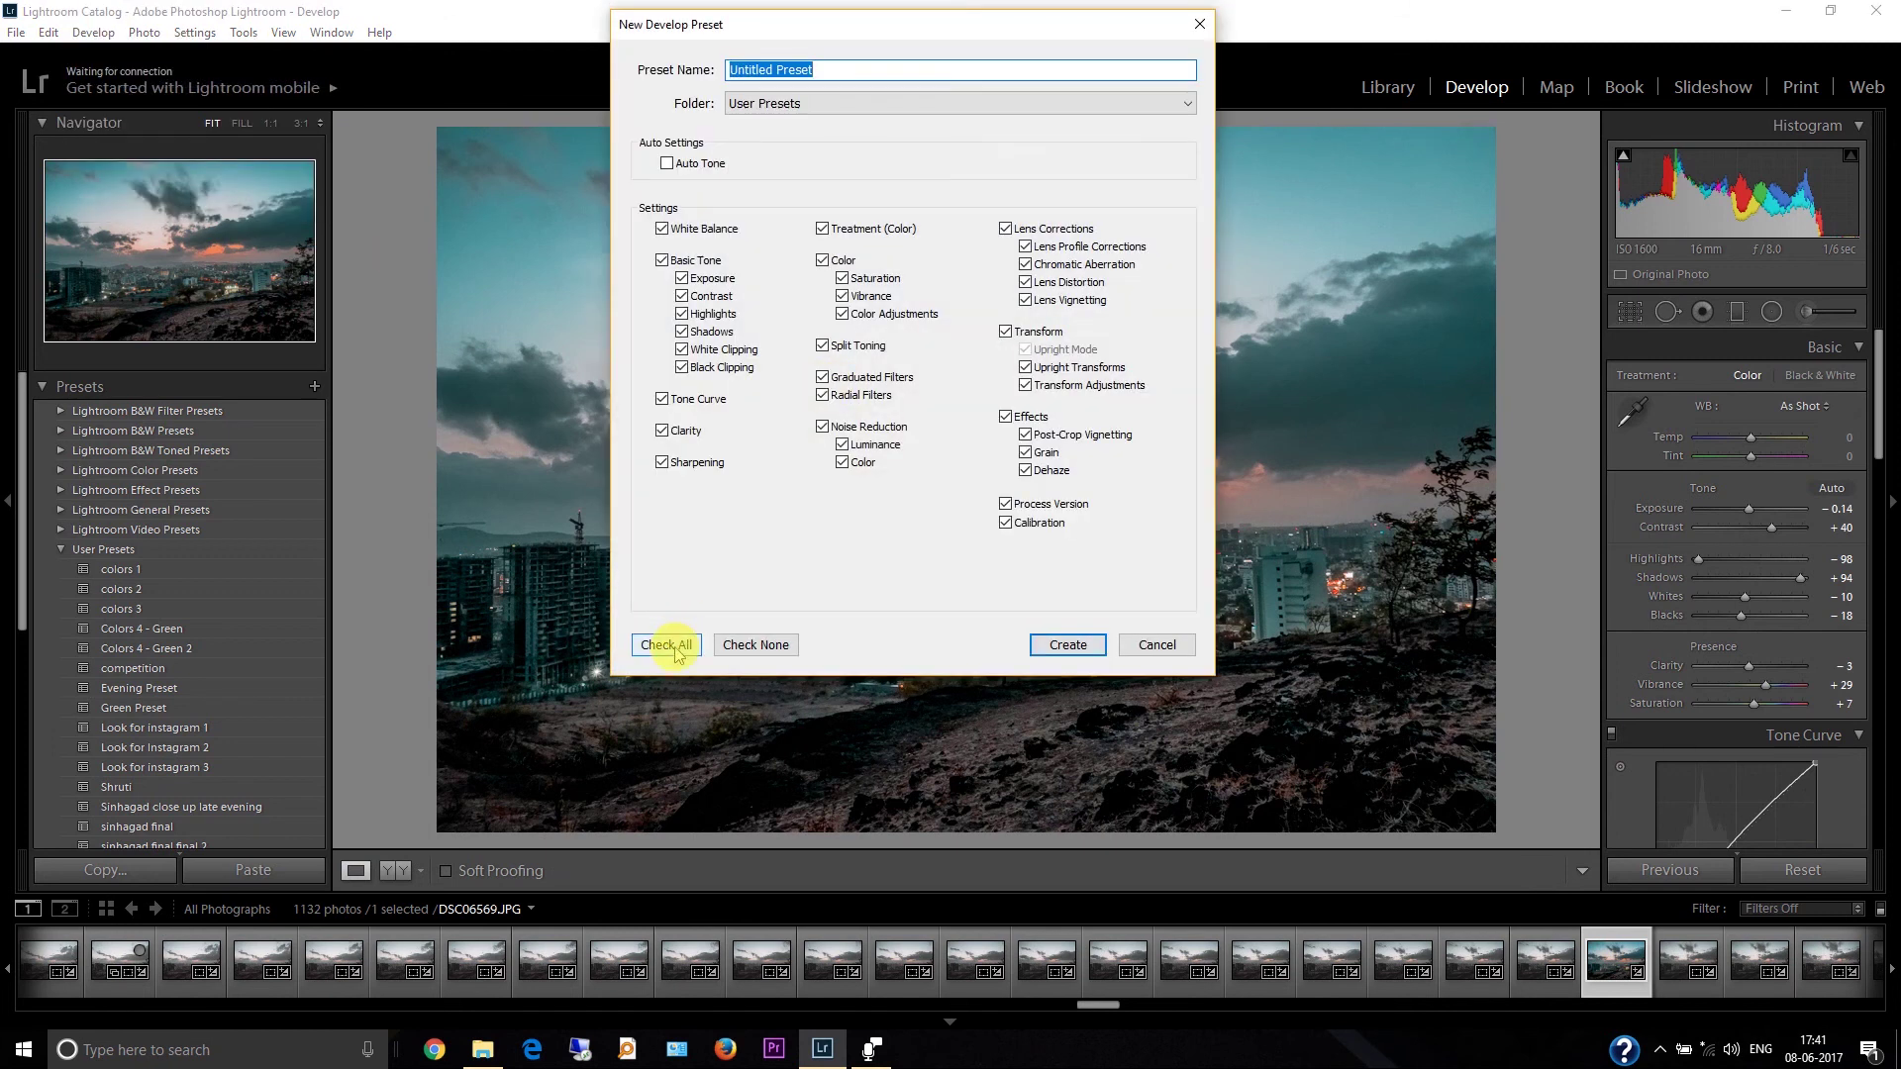
click(674, 650)
drag(831, 70, 693, 71)
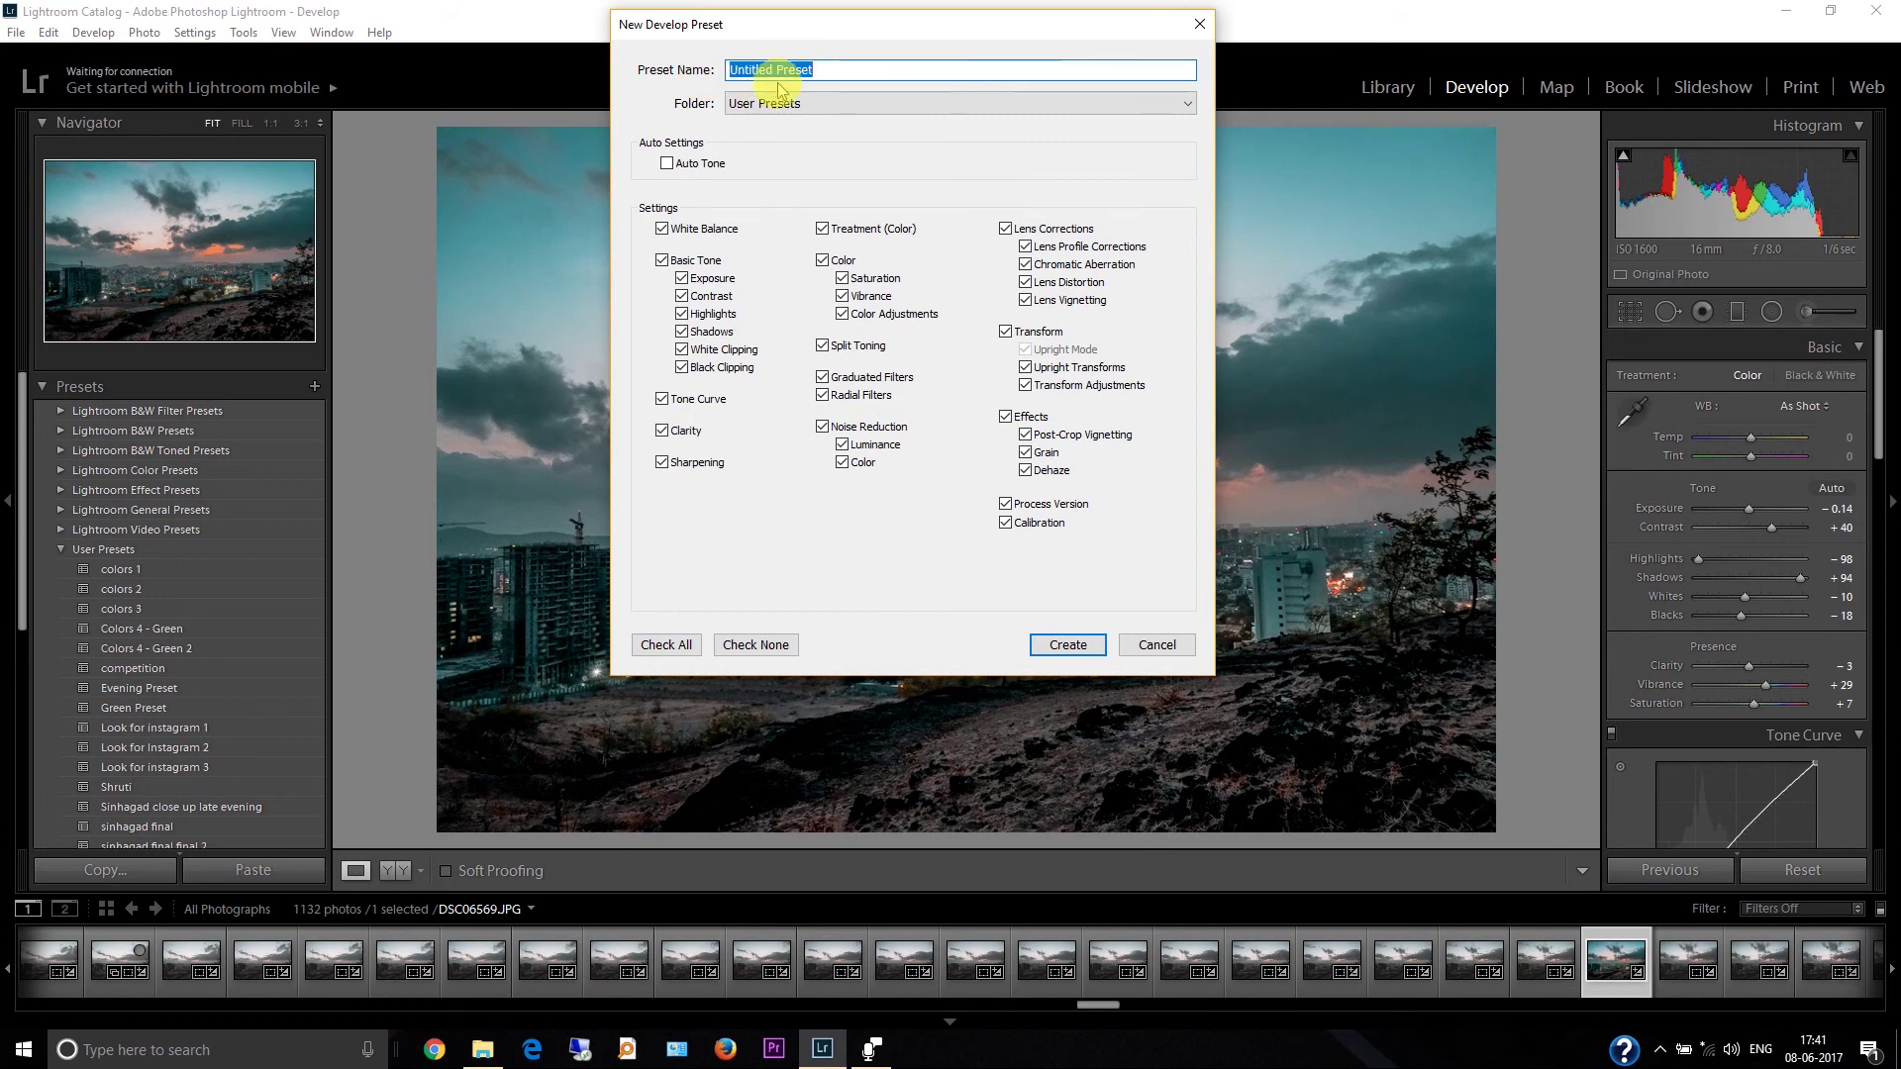
text(tutorial p)
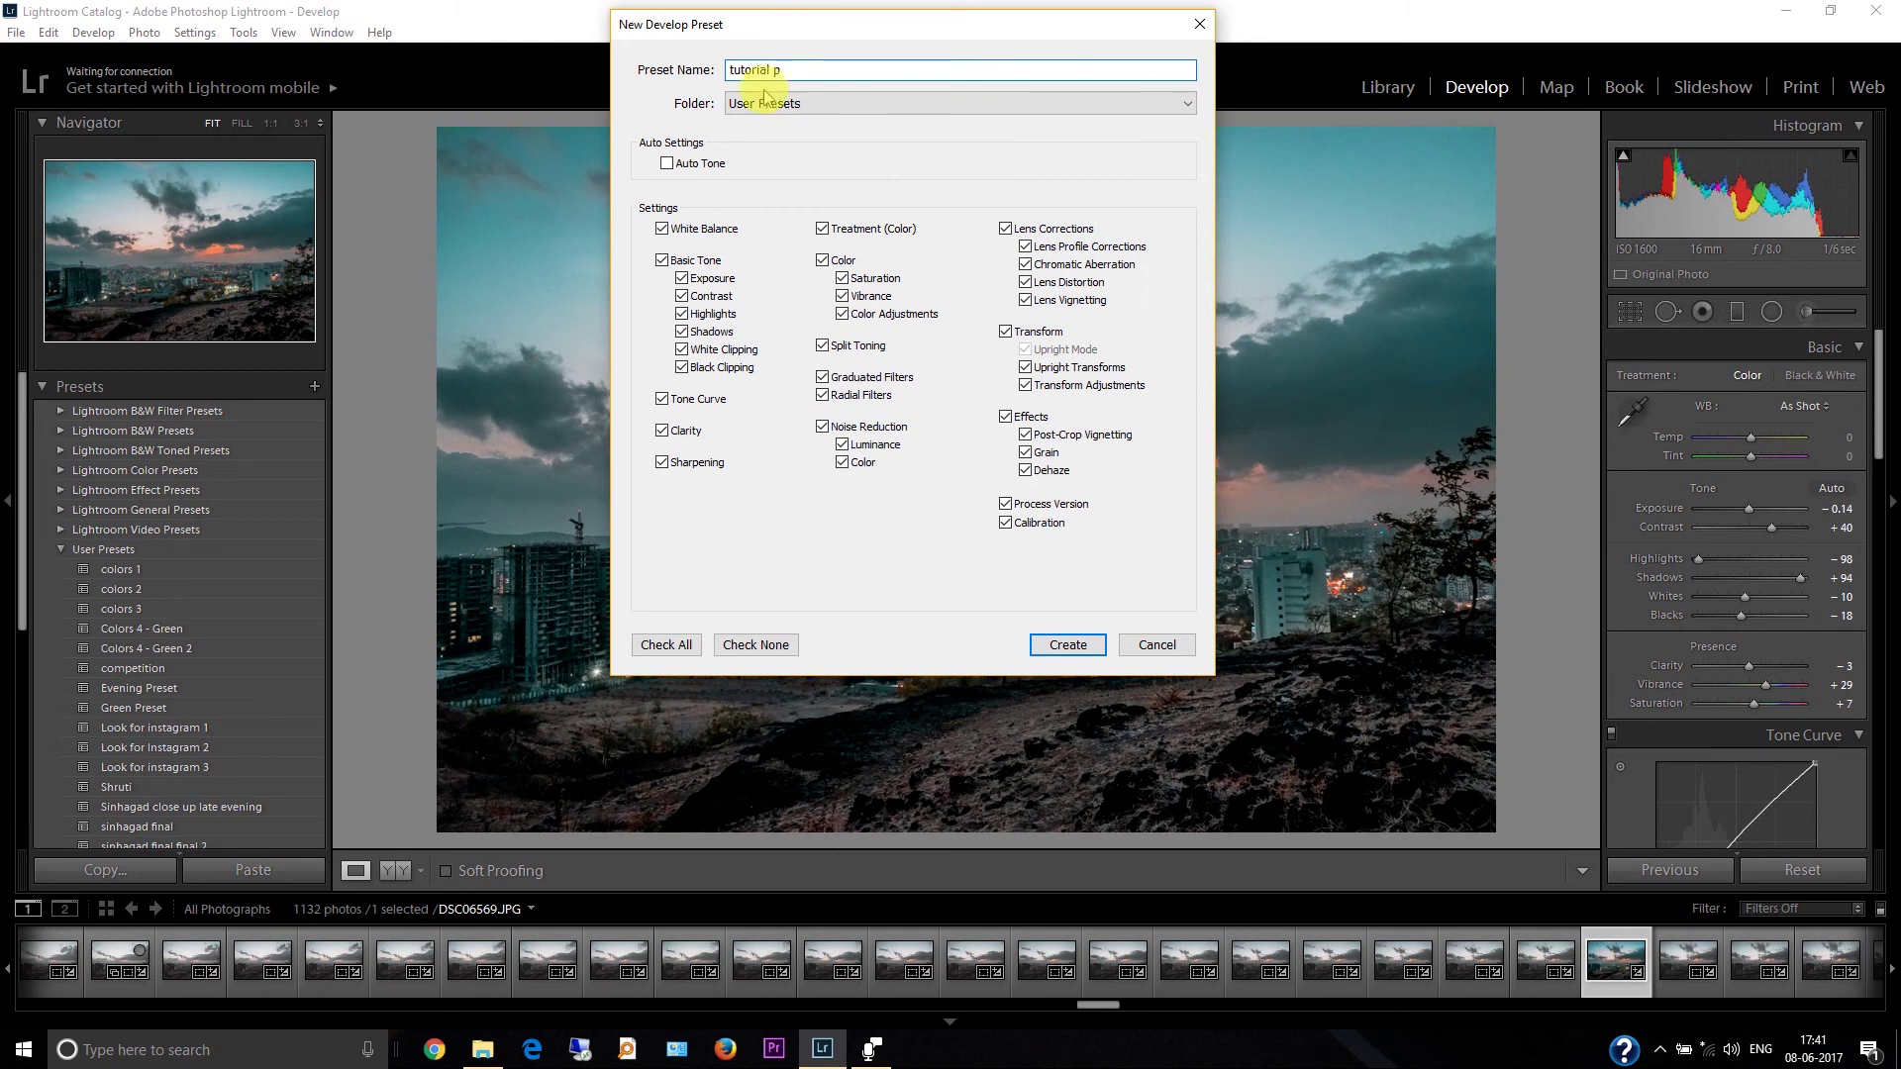
click(1066, 645)
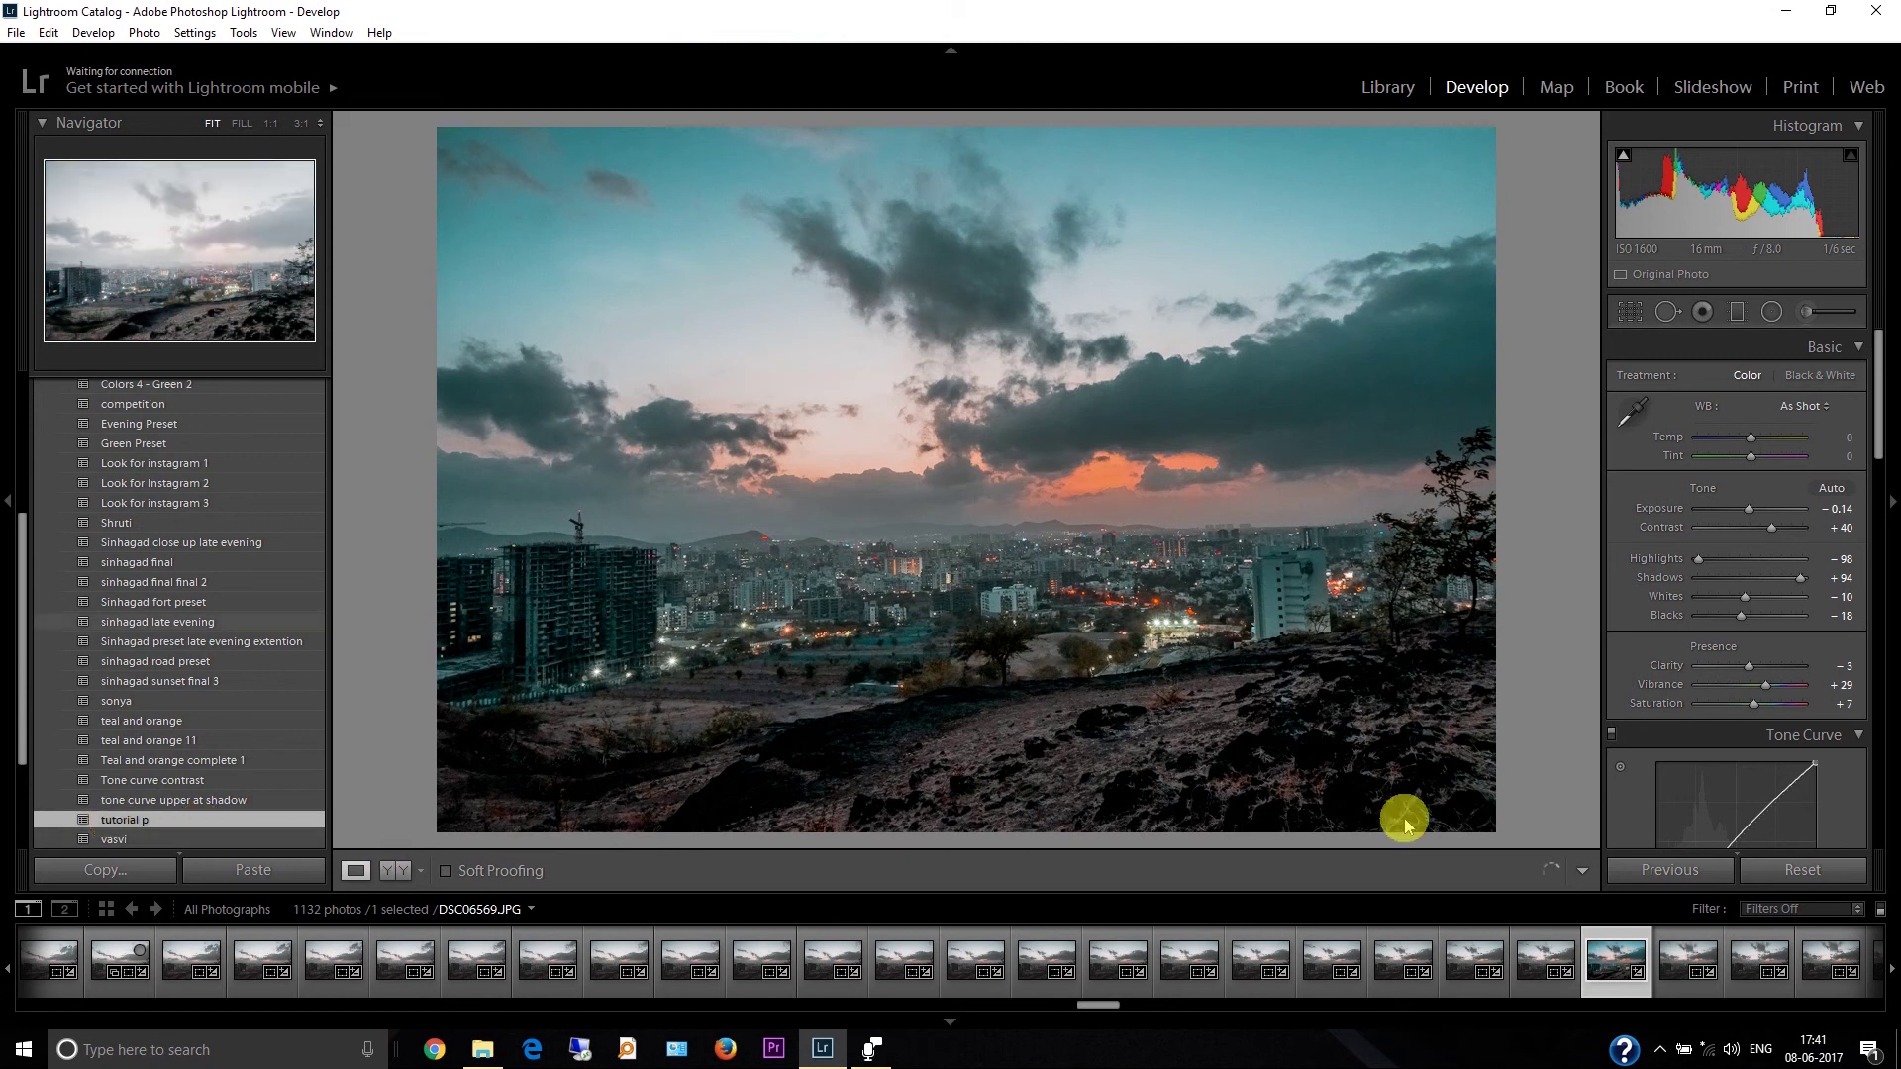
Reset the skyline photo, then apply the 'tutorial p' preset to restore the grade
click(1805, 871)
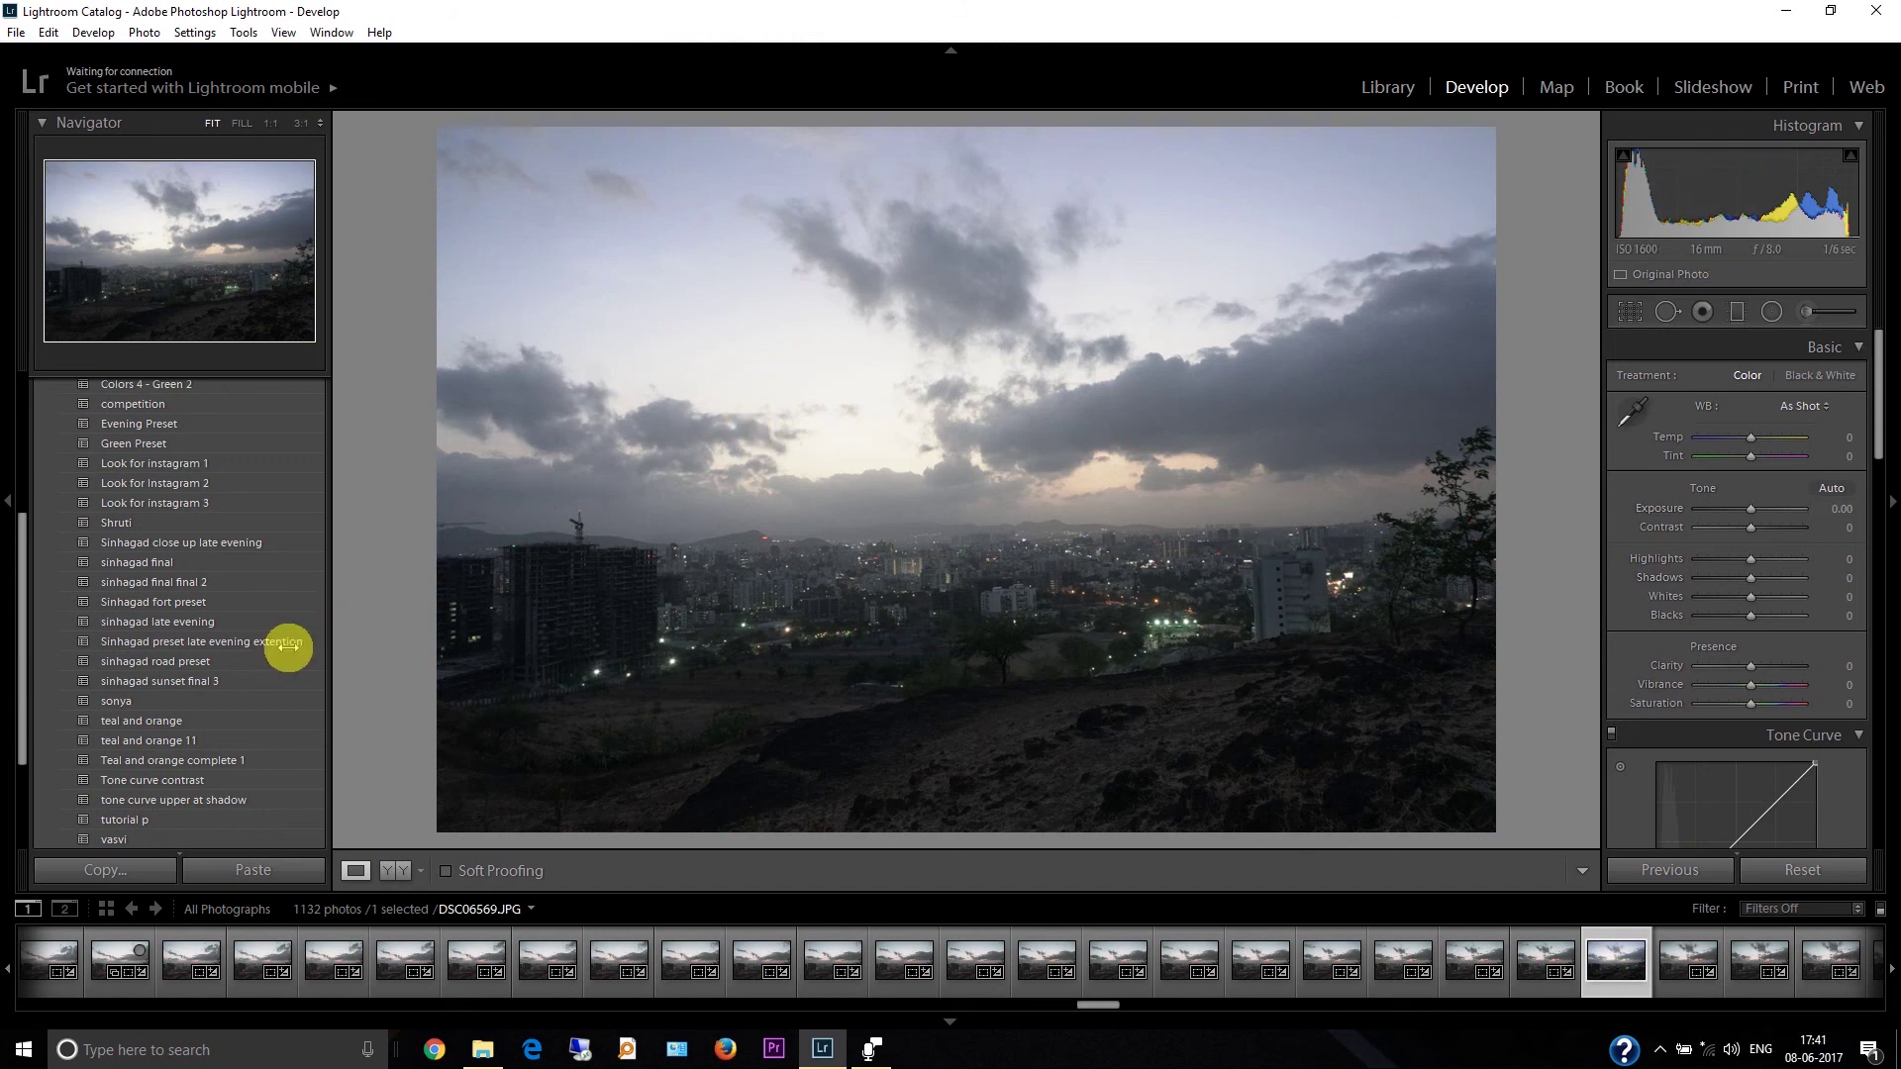
click(125, 820)
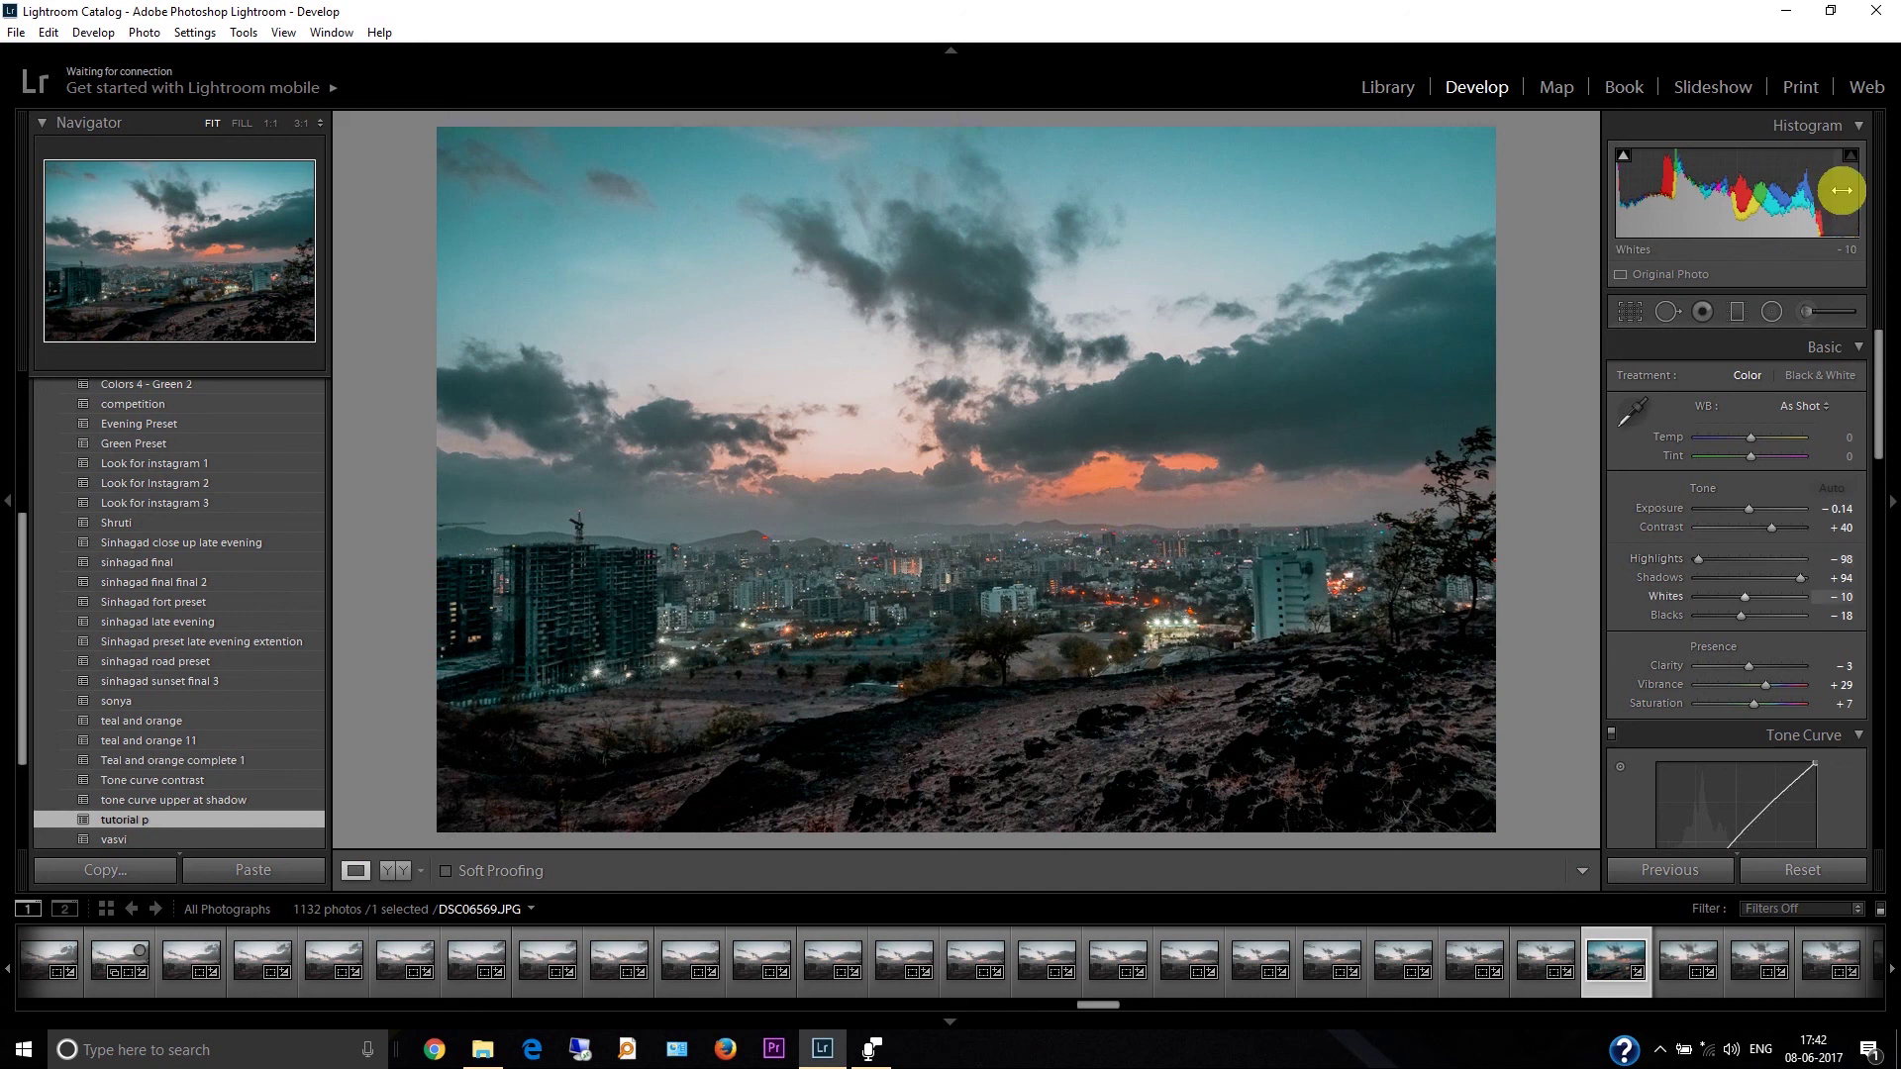
click(16, 31)
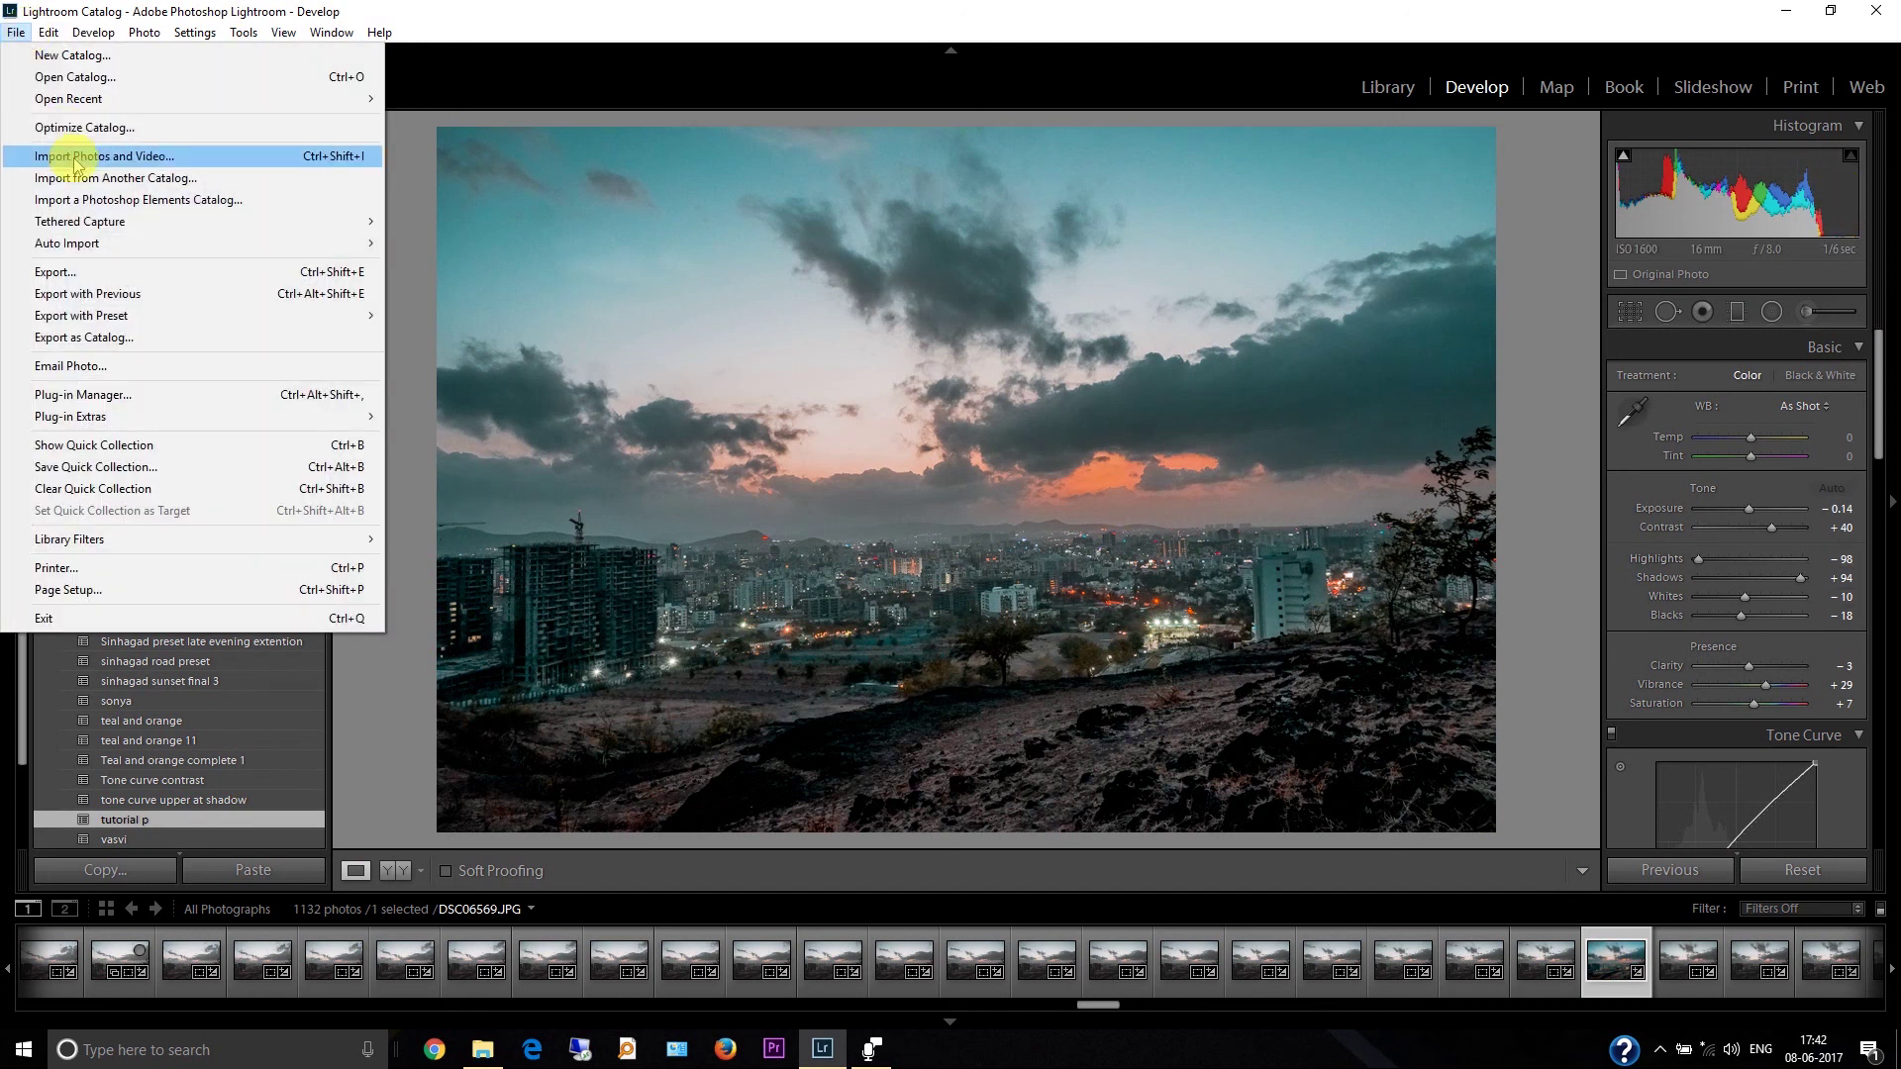
click(84, 273)
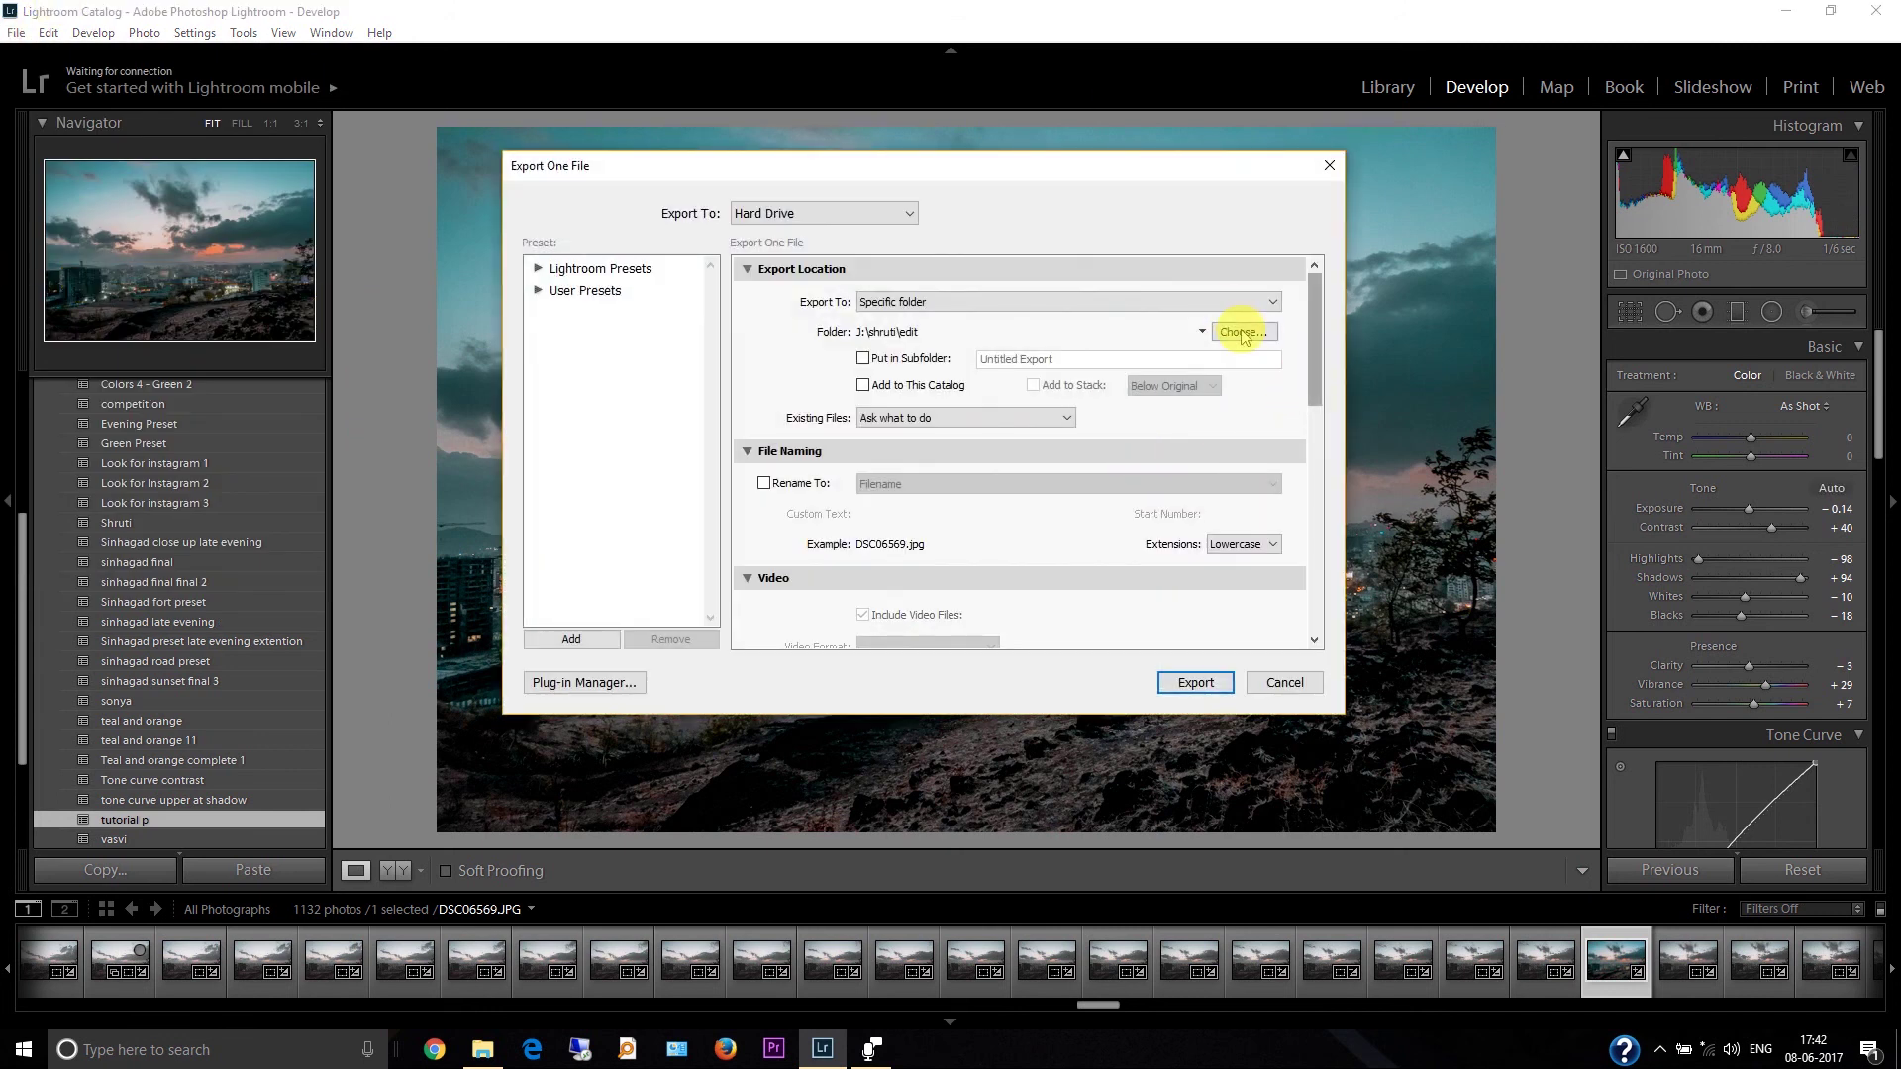
click(1242, 333)
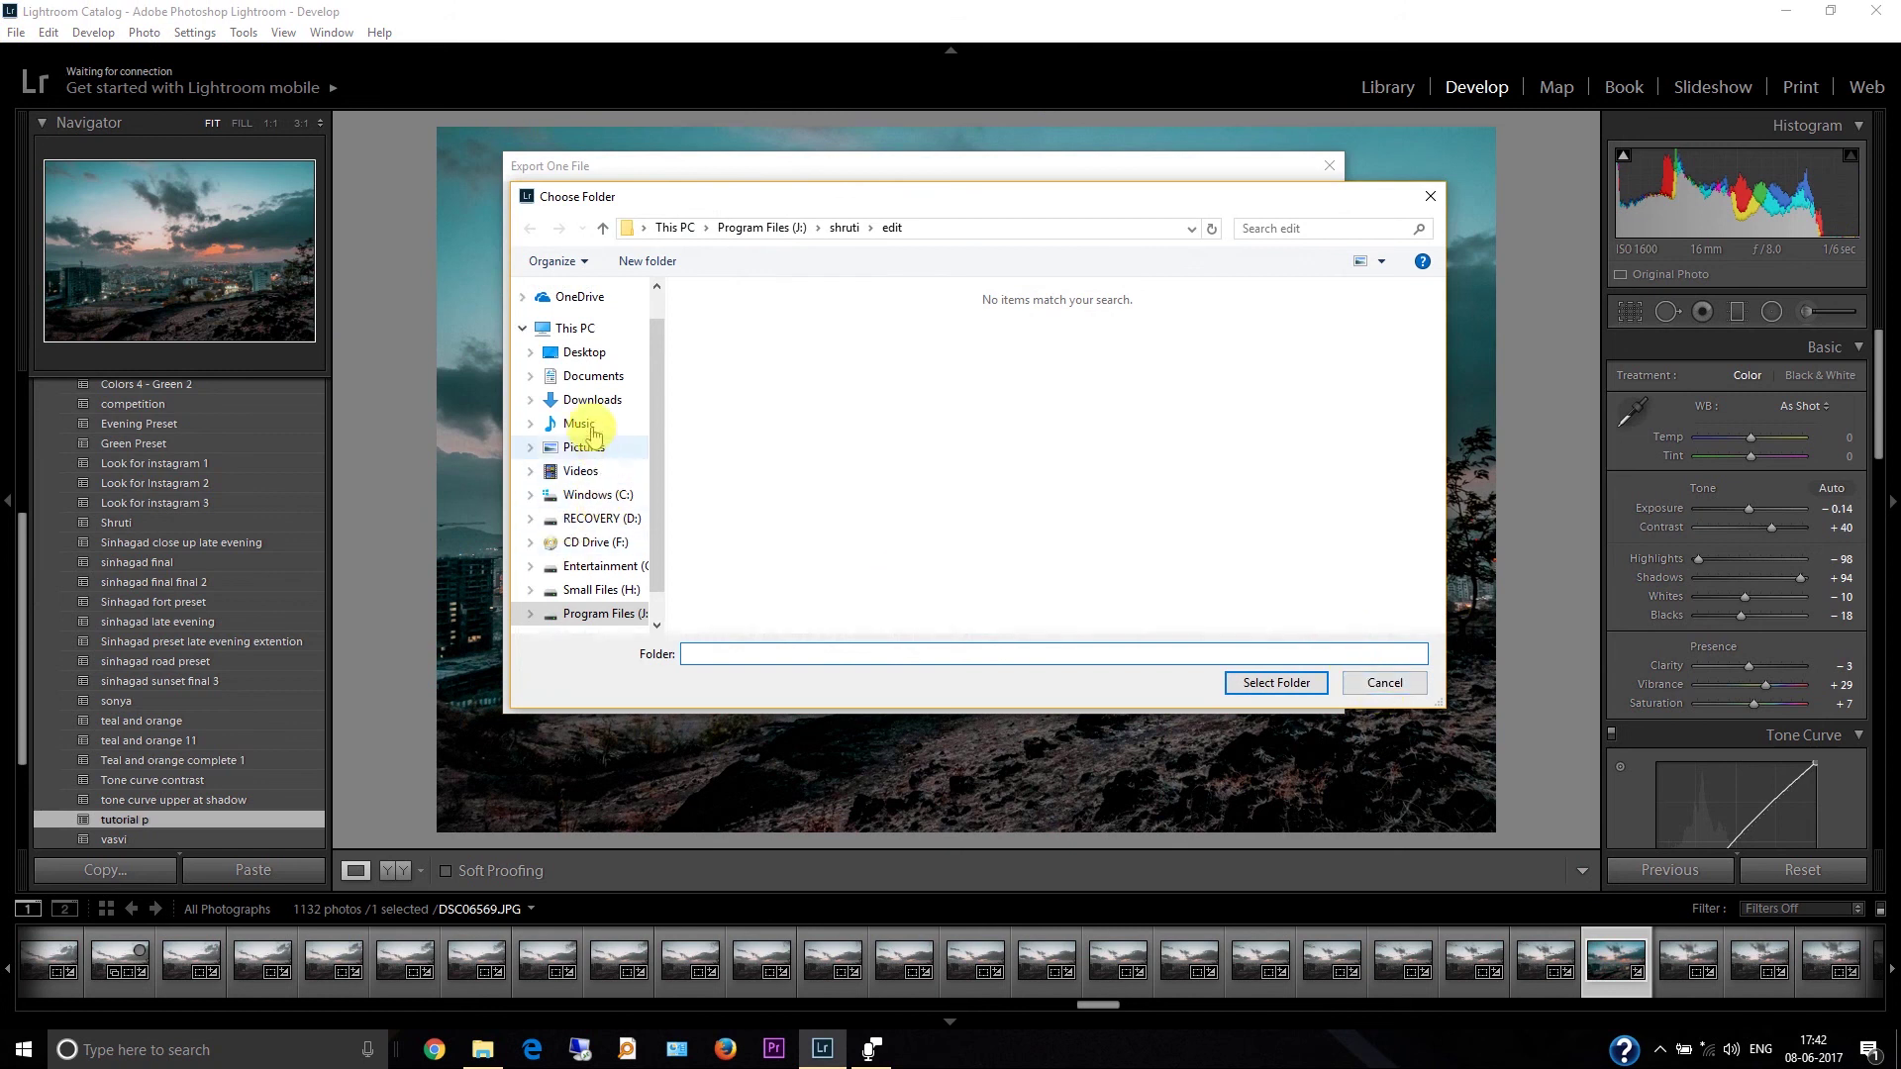
click(606, 379)
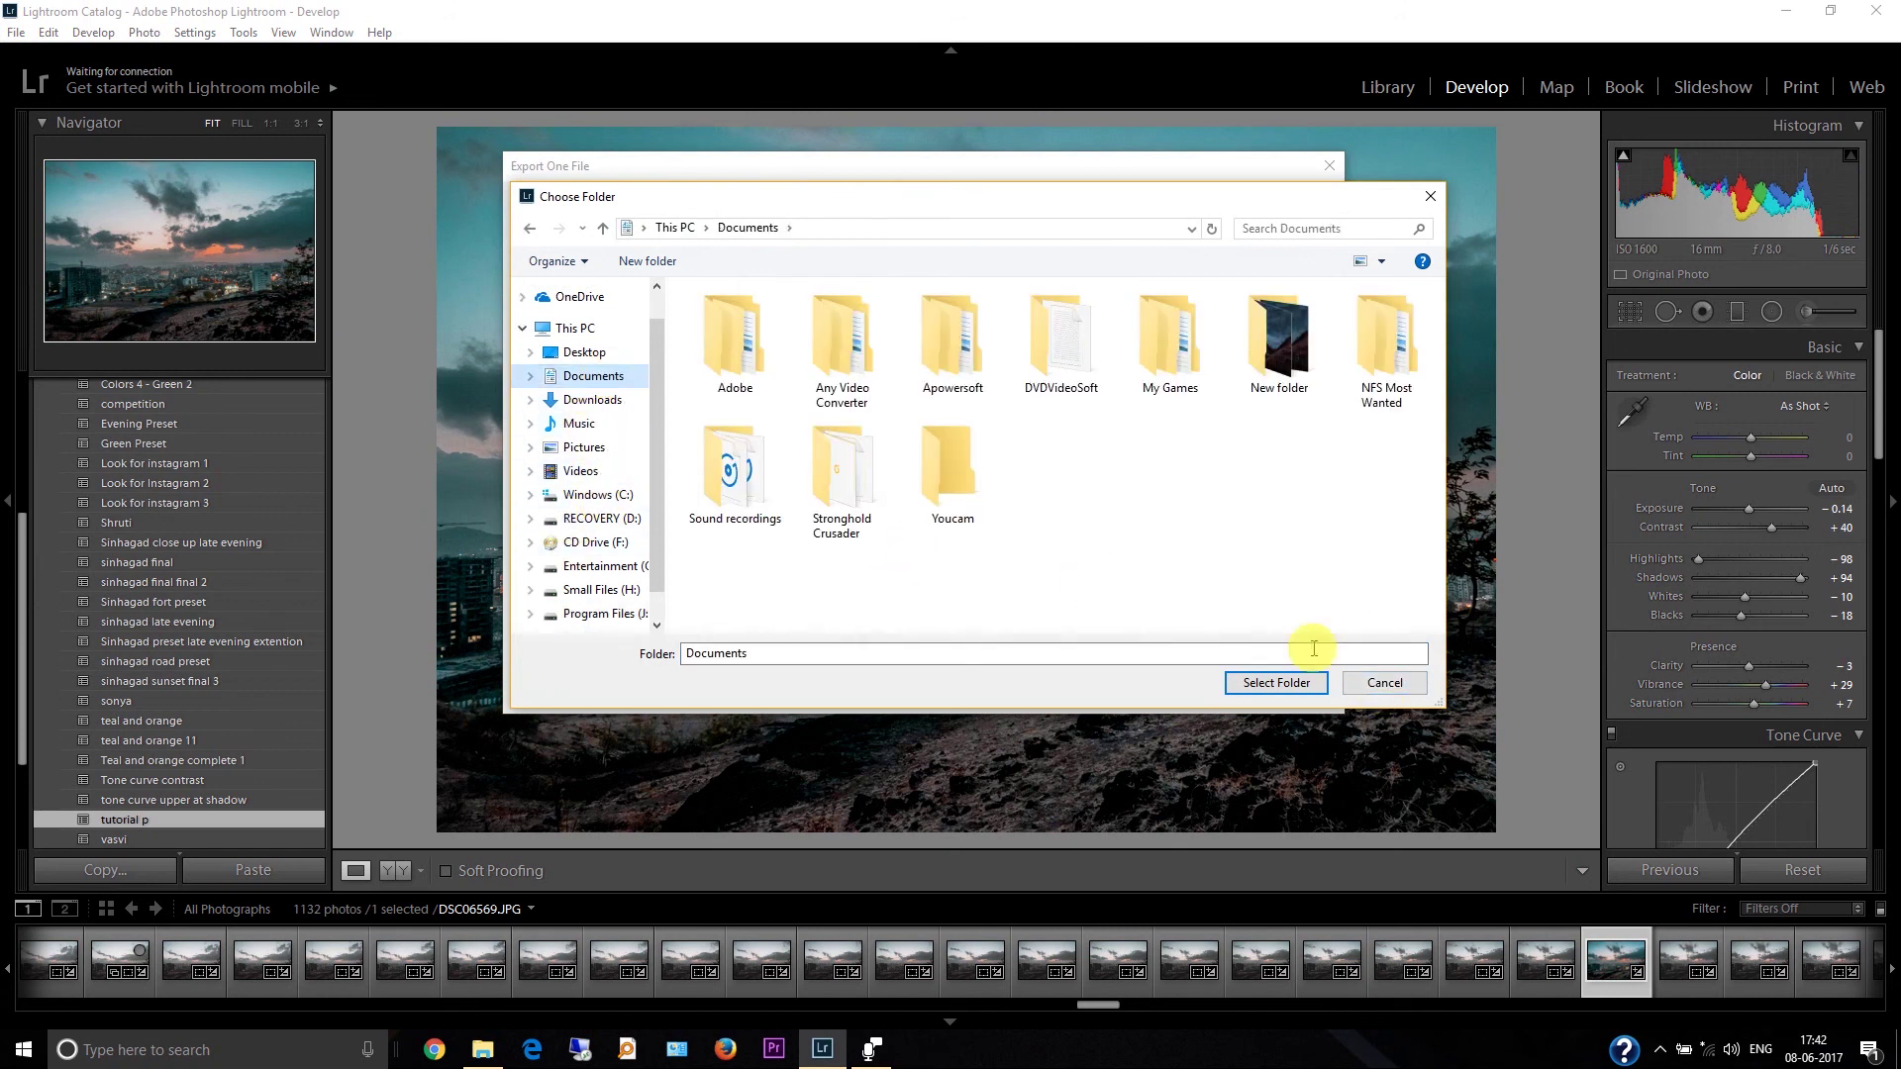
click(1368, 681)
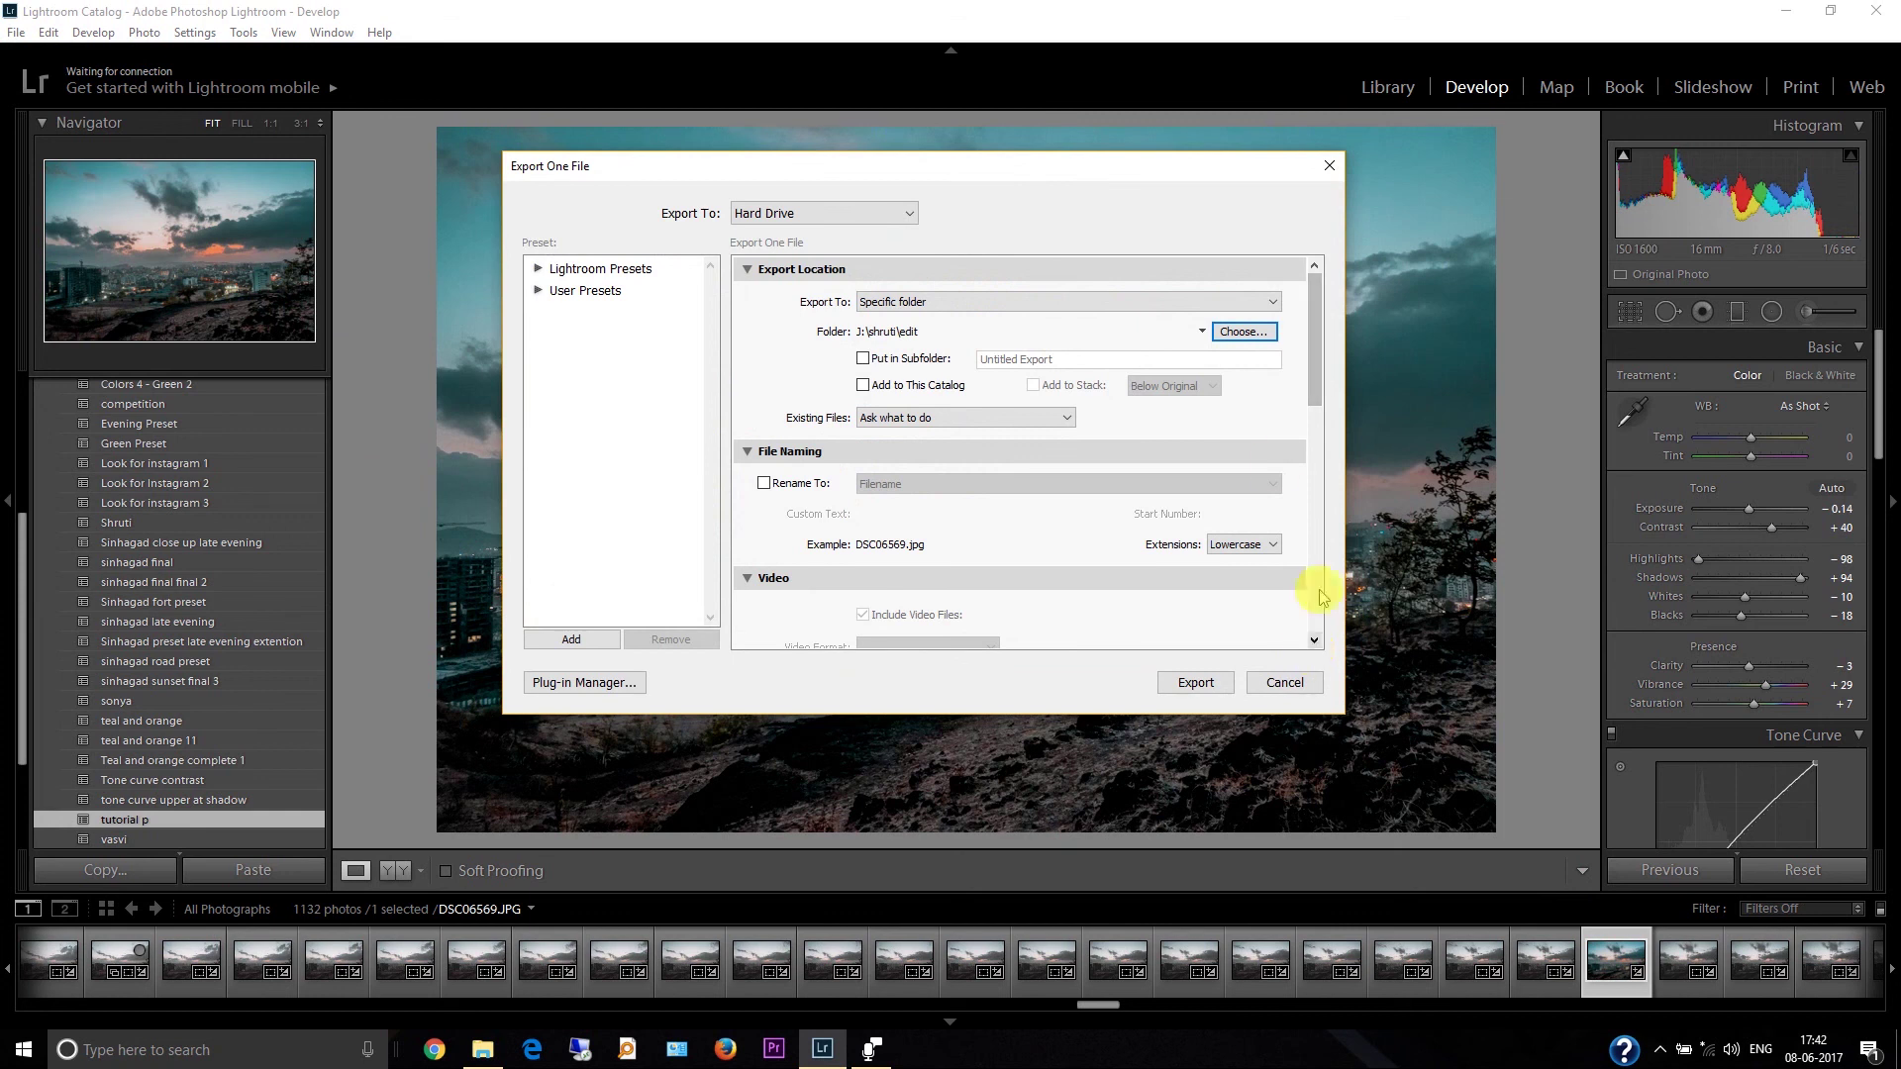
drag(1322, 394, 1318, 481)
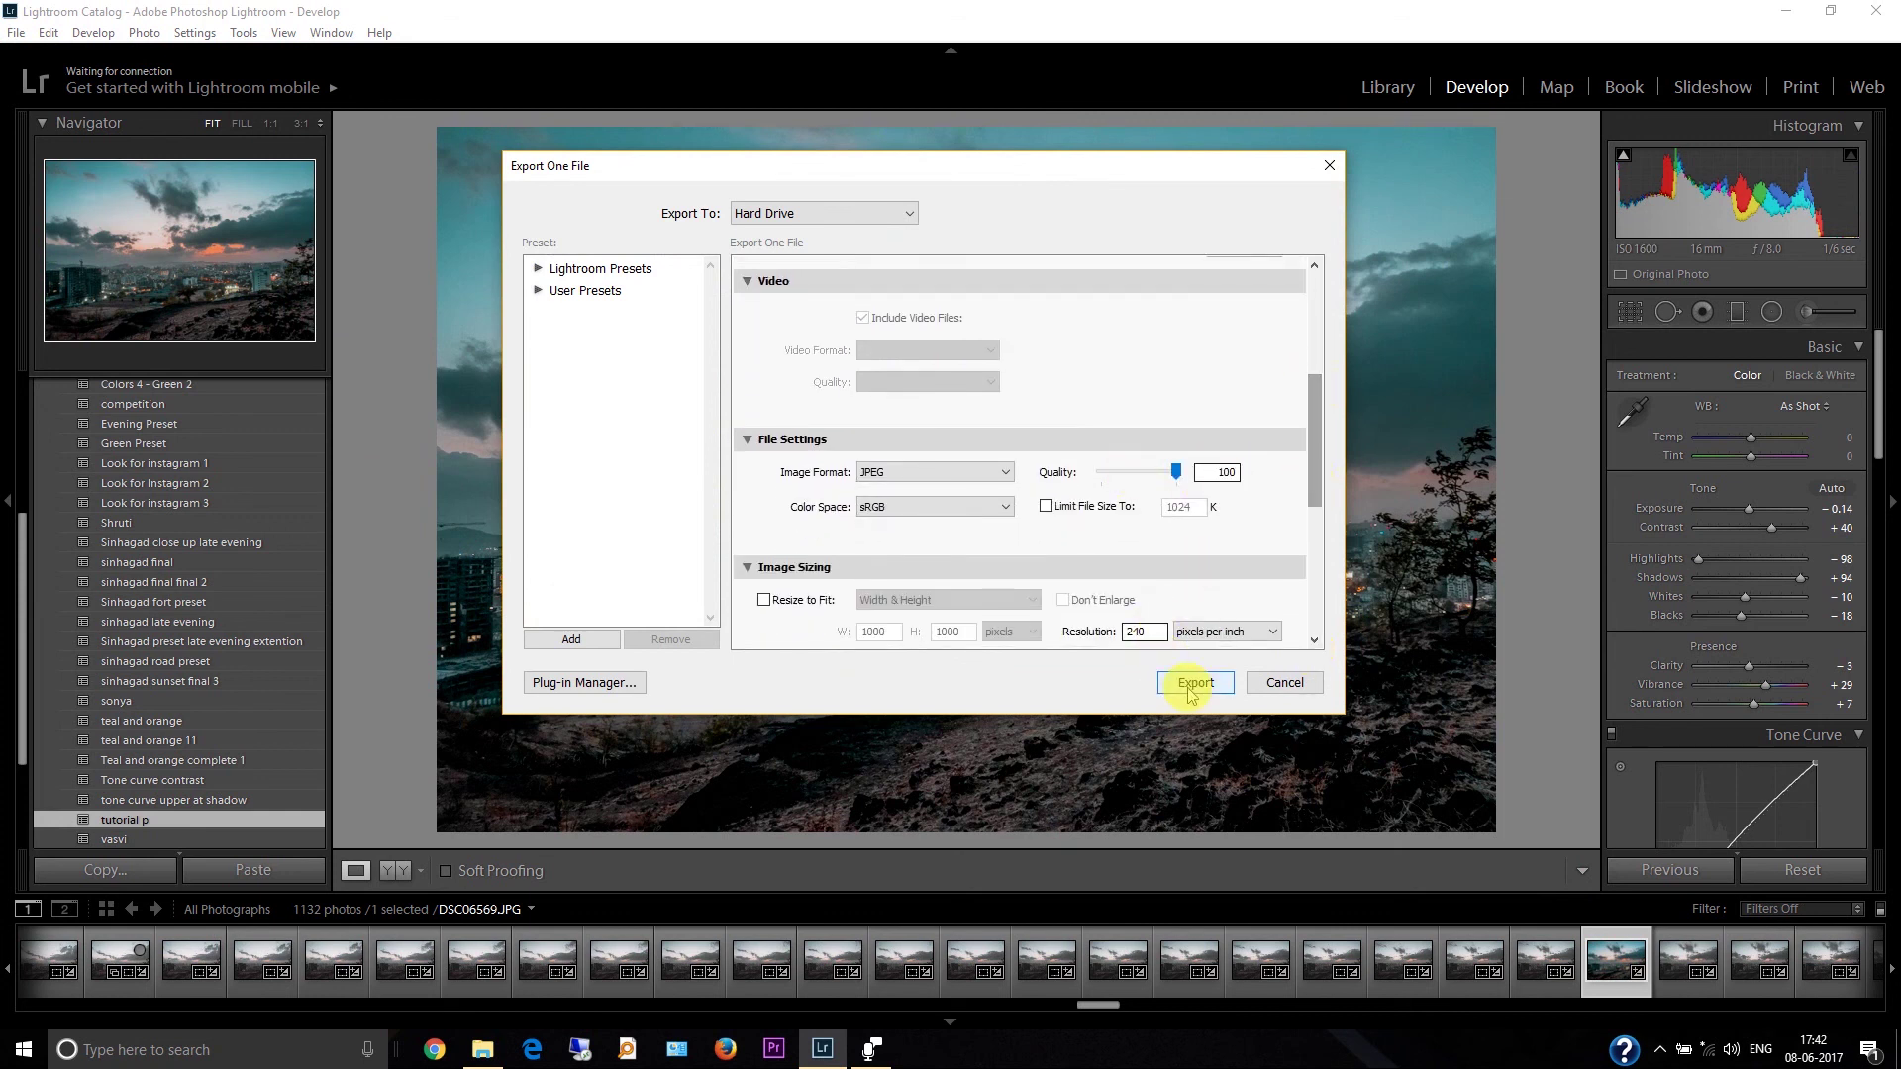
click(1260, 683)
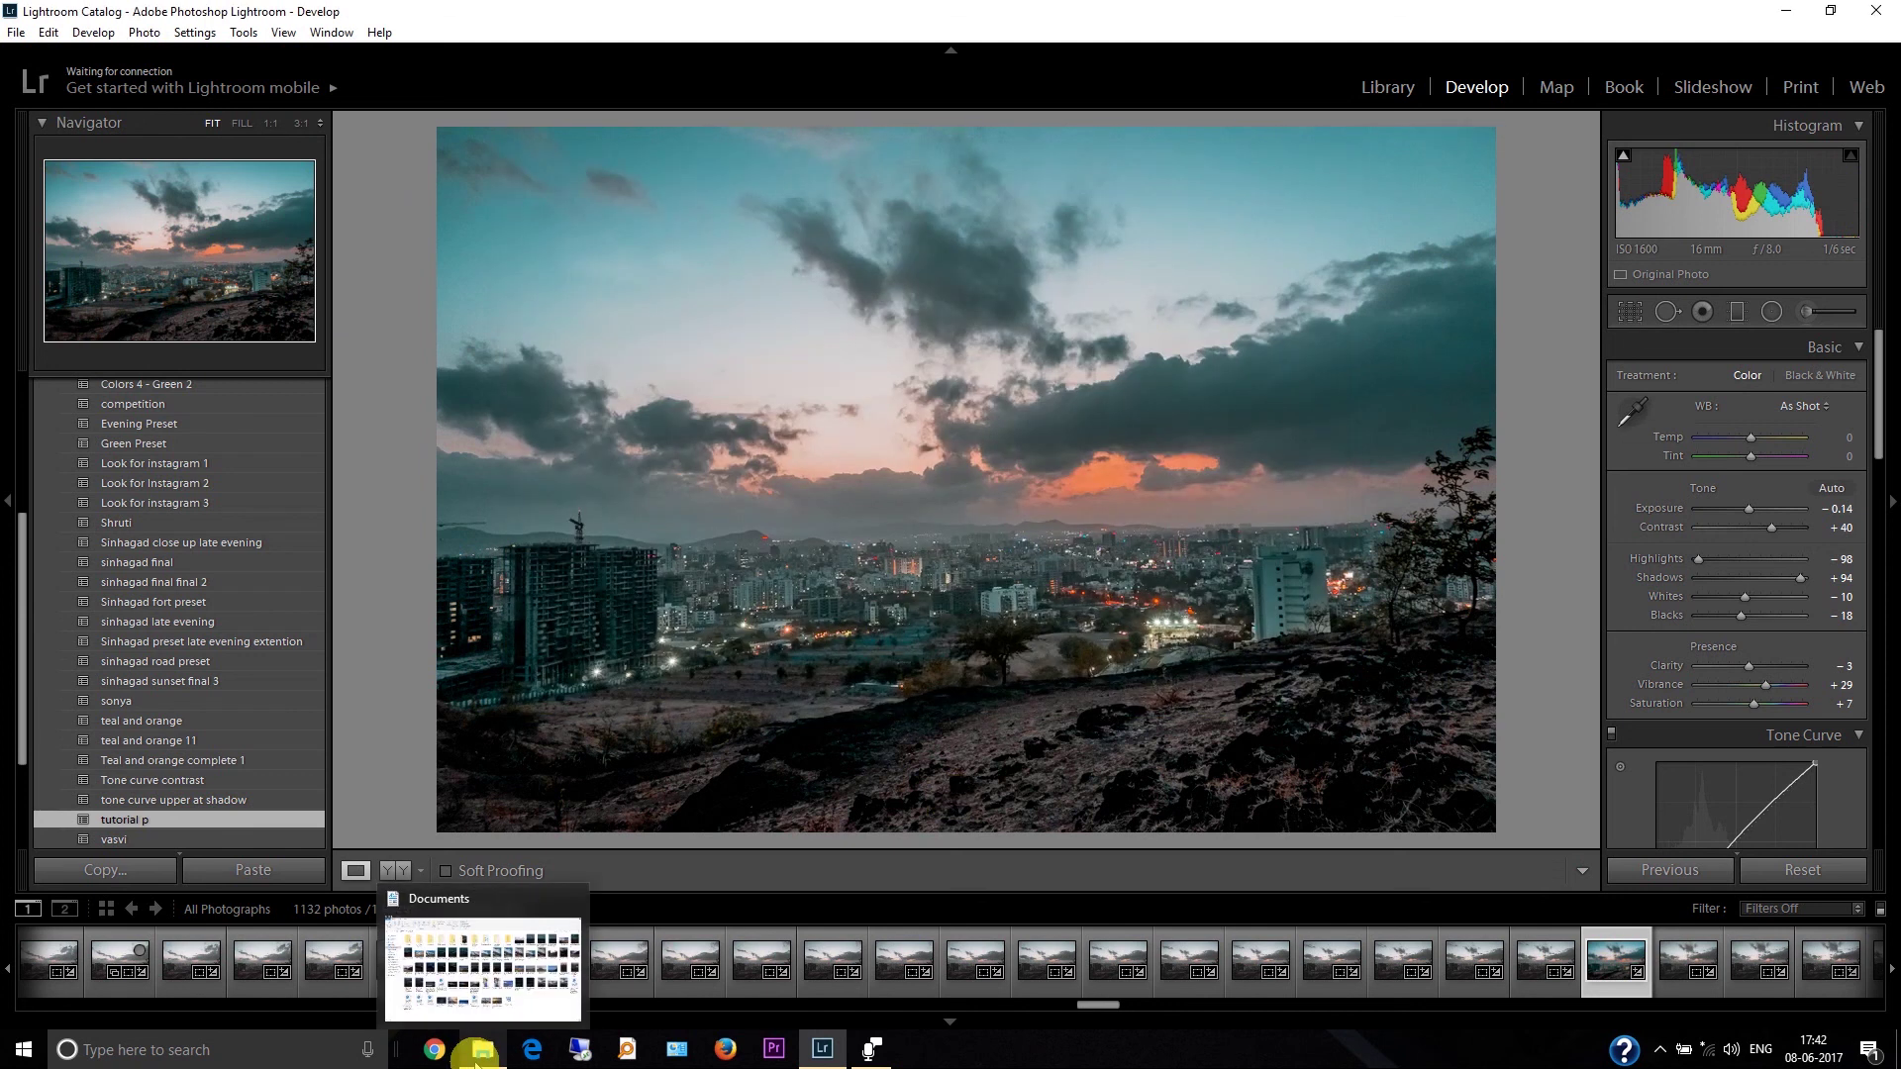
click(476, 1055)
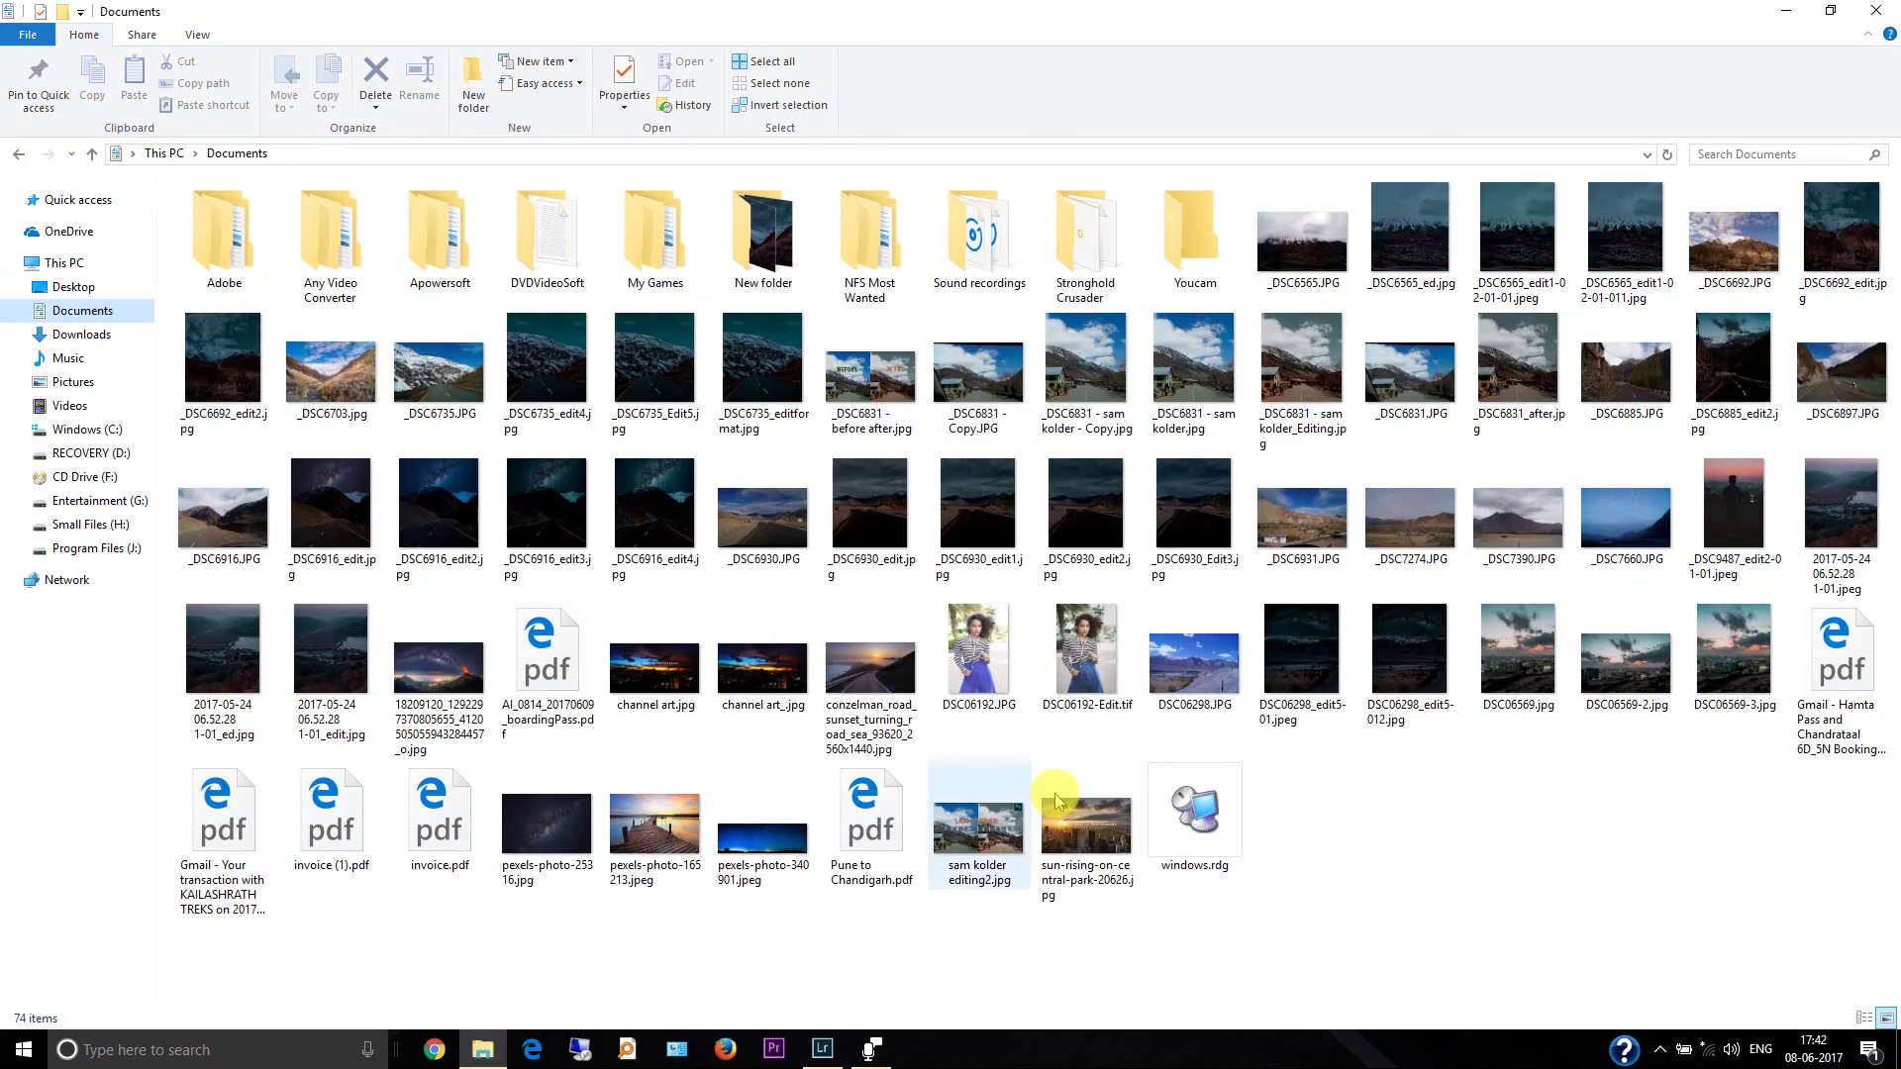
click(1583, 663)
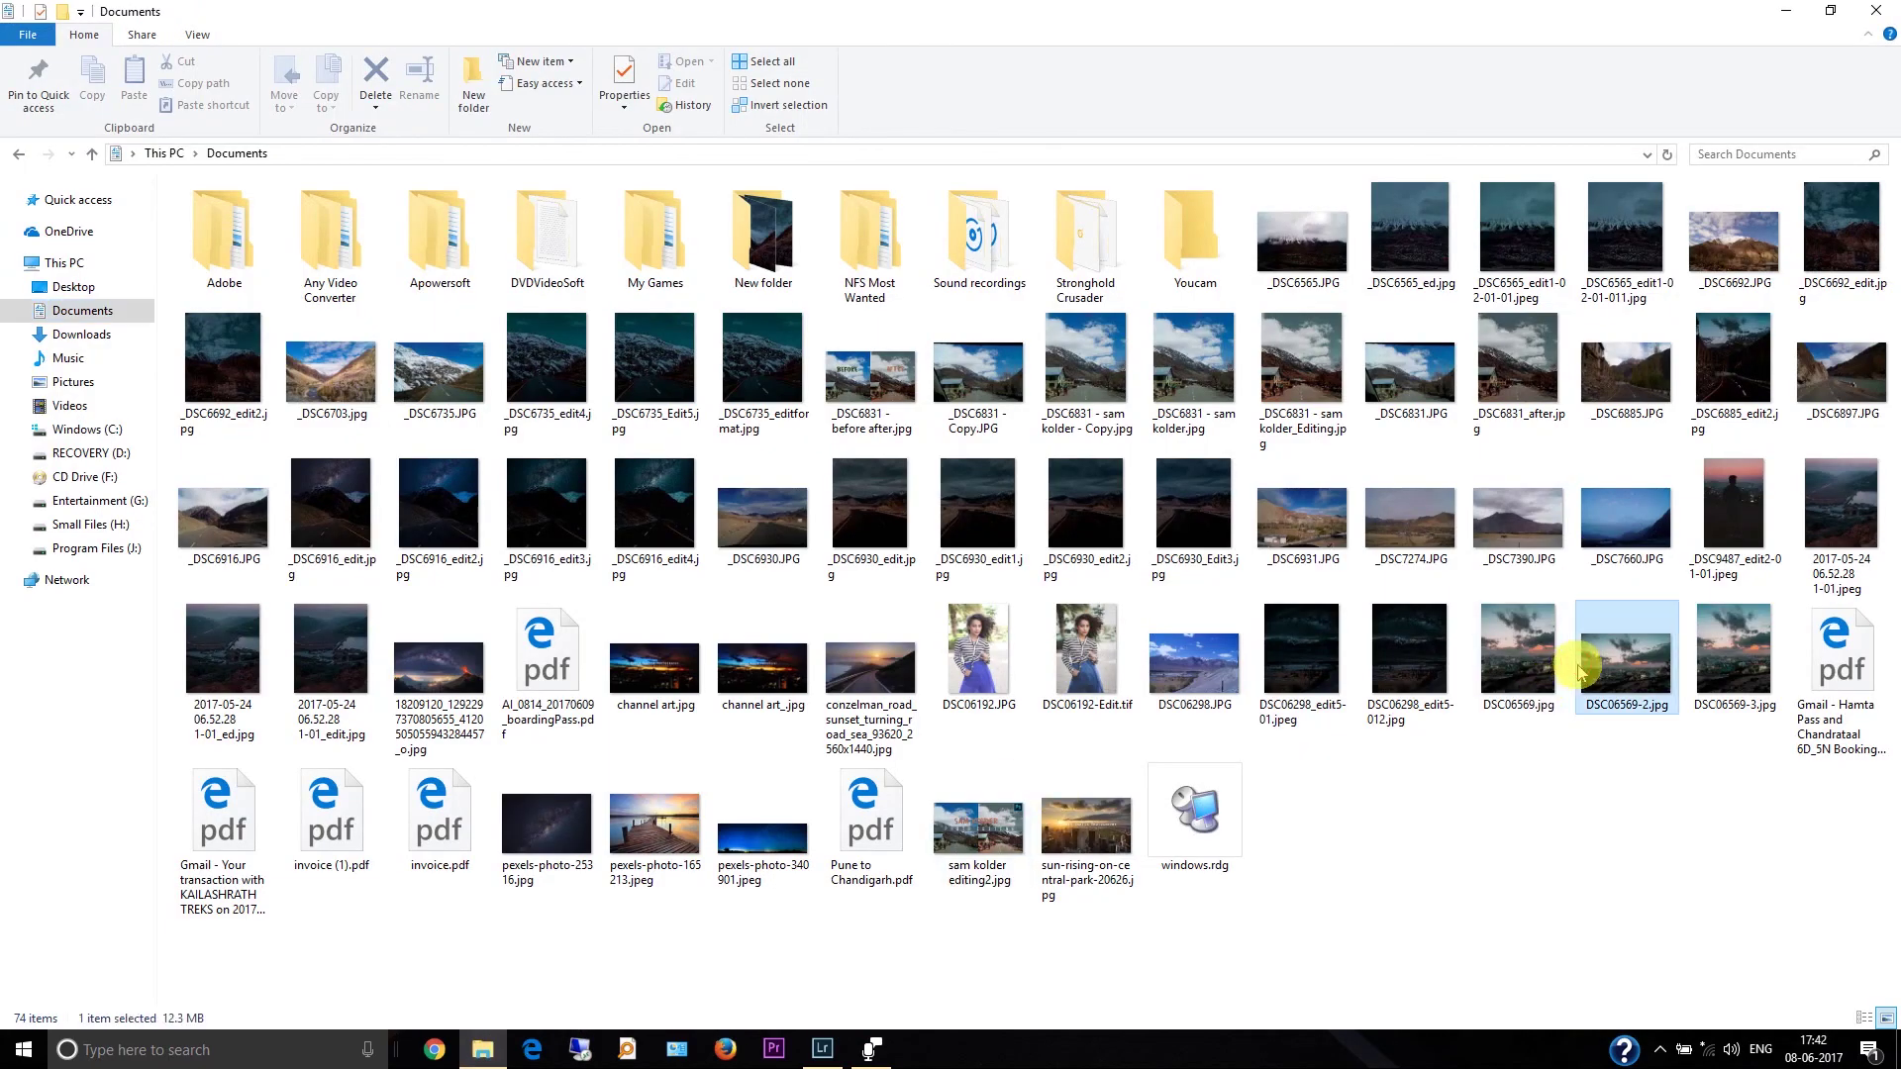
key(Return)
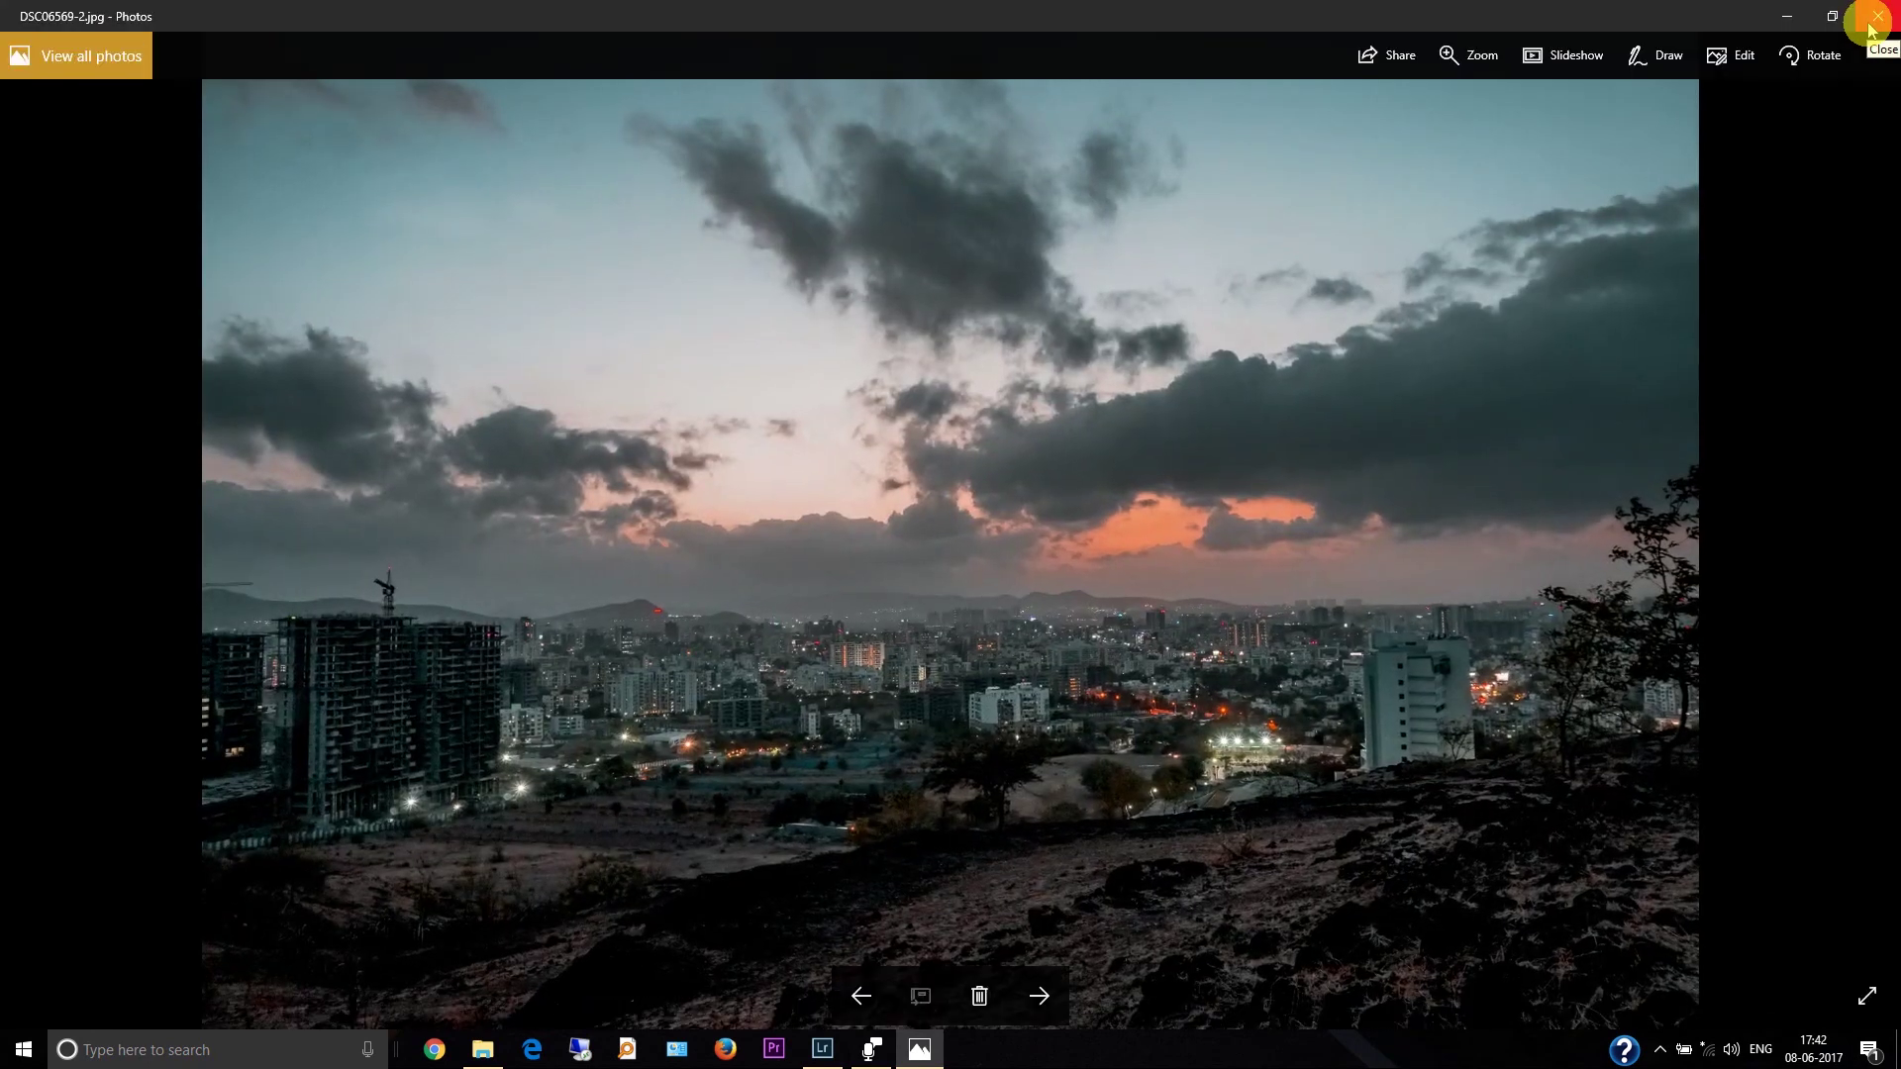
click(1869, 21)
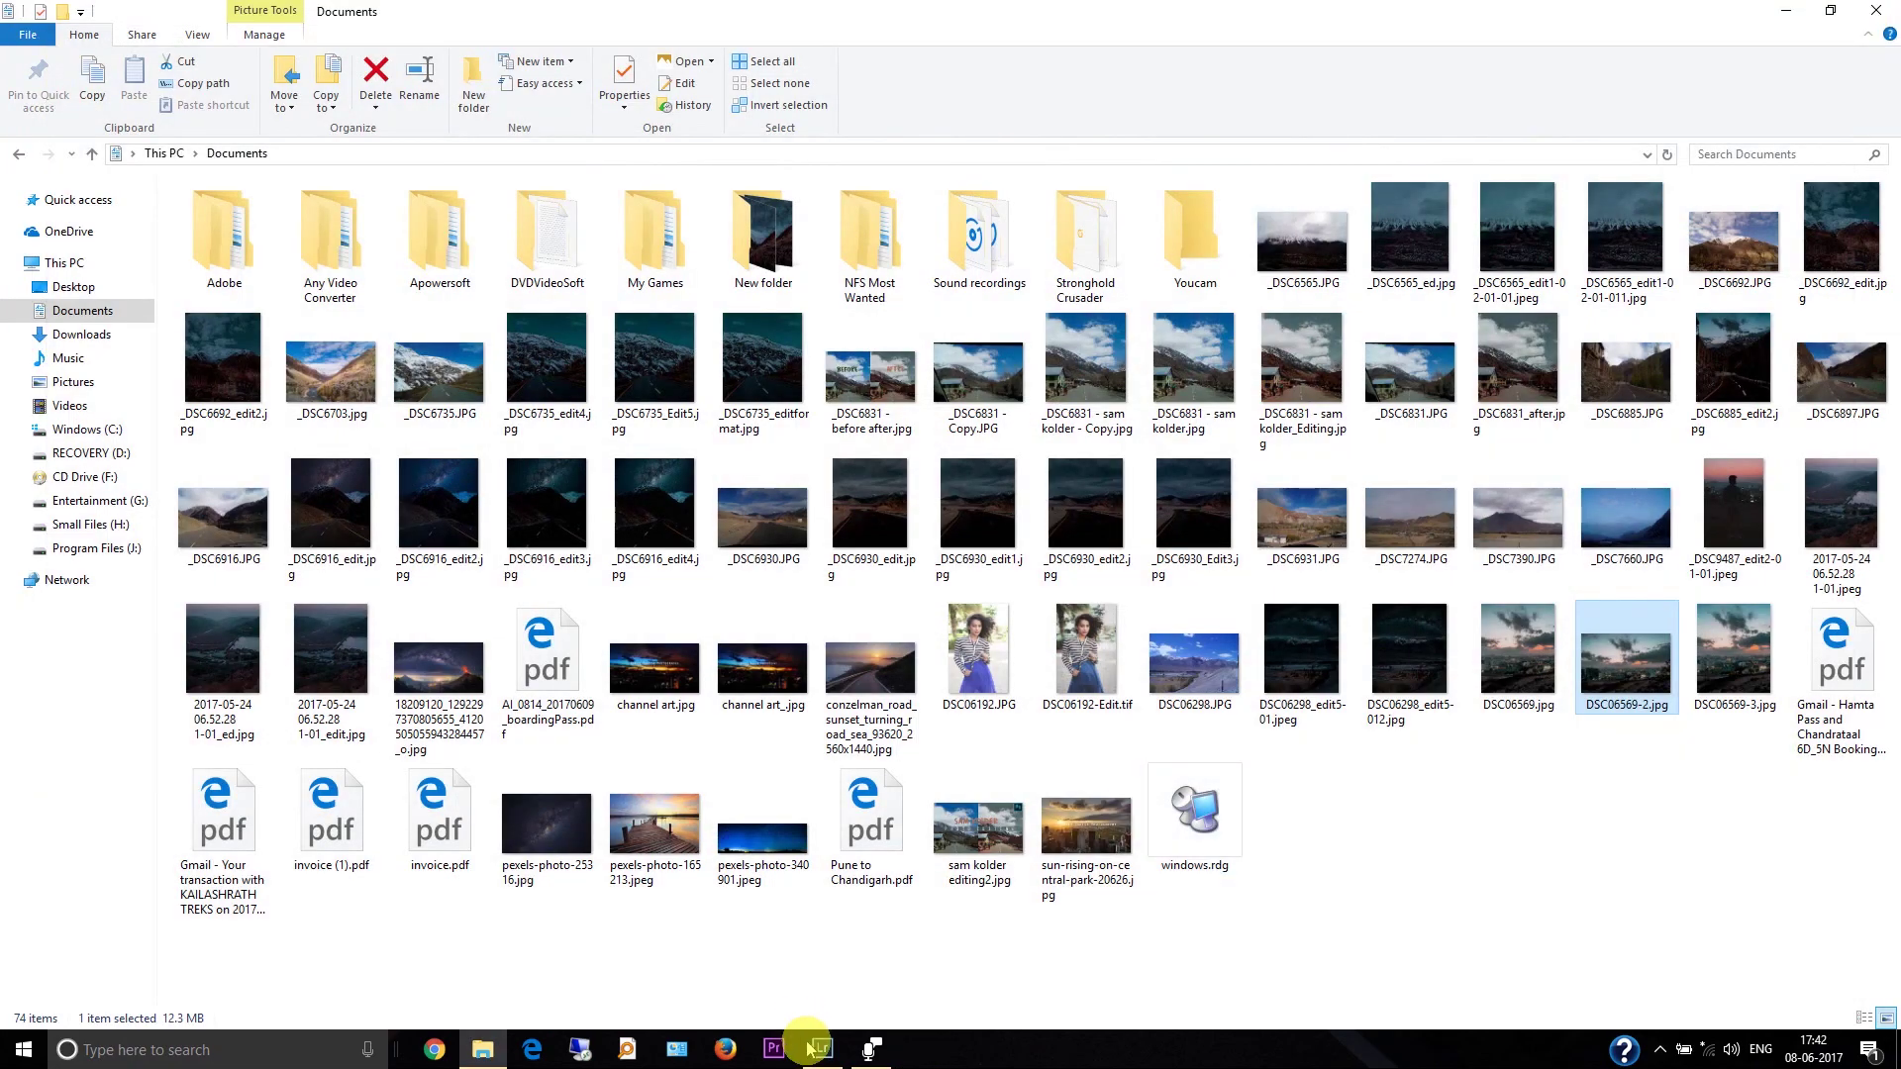
click(812, 1048)
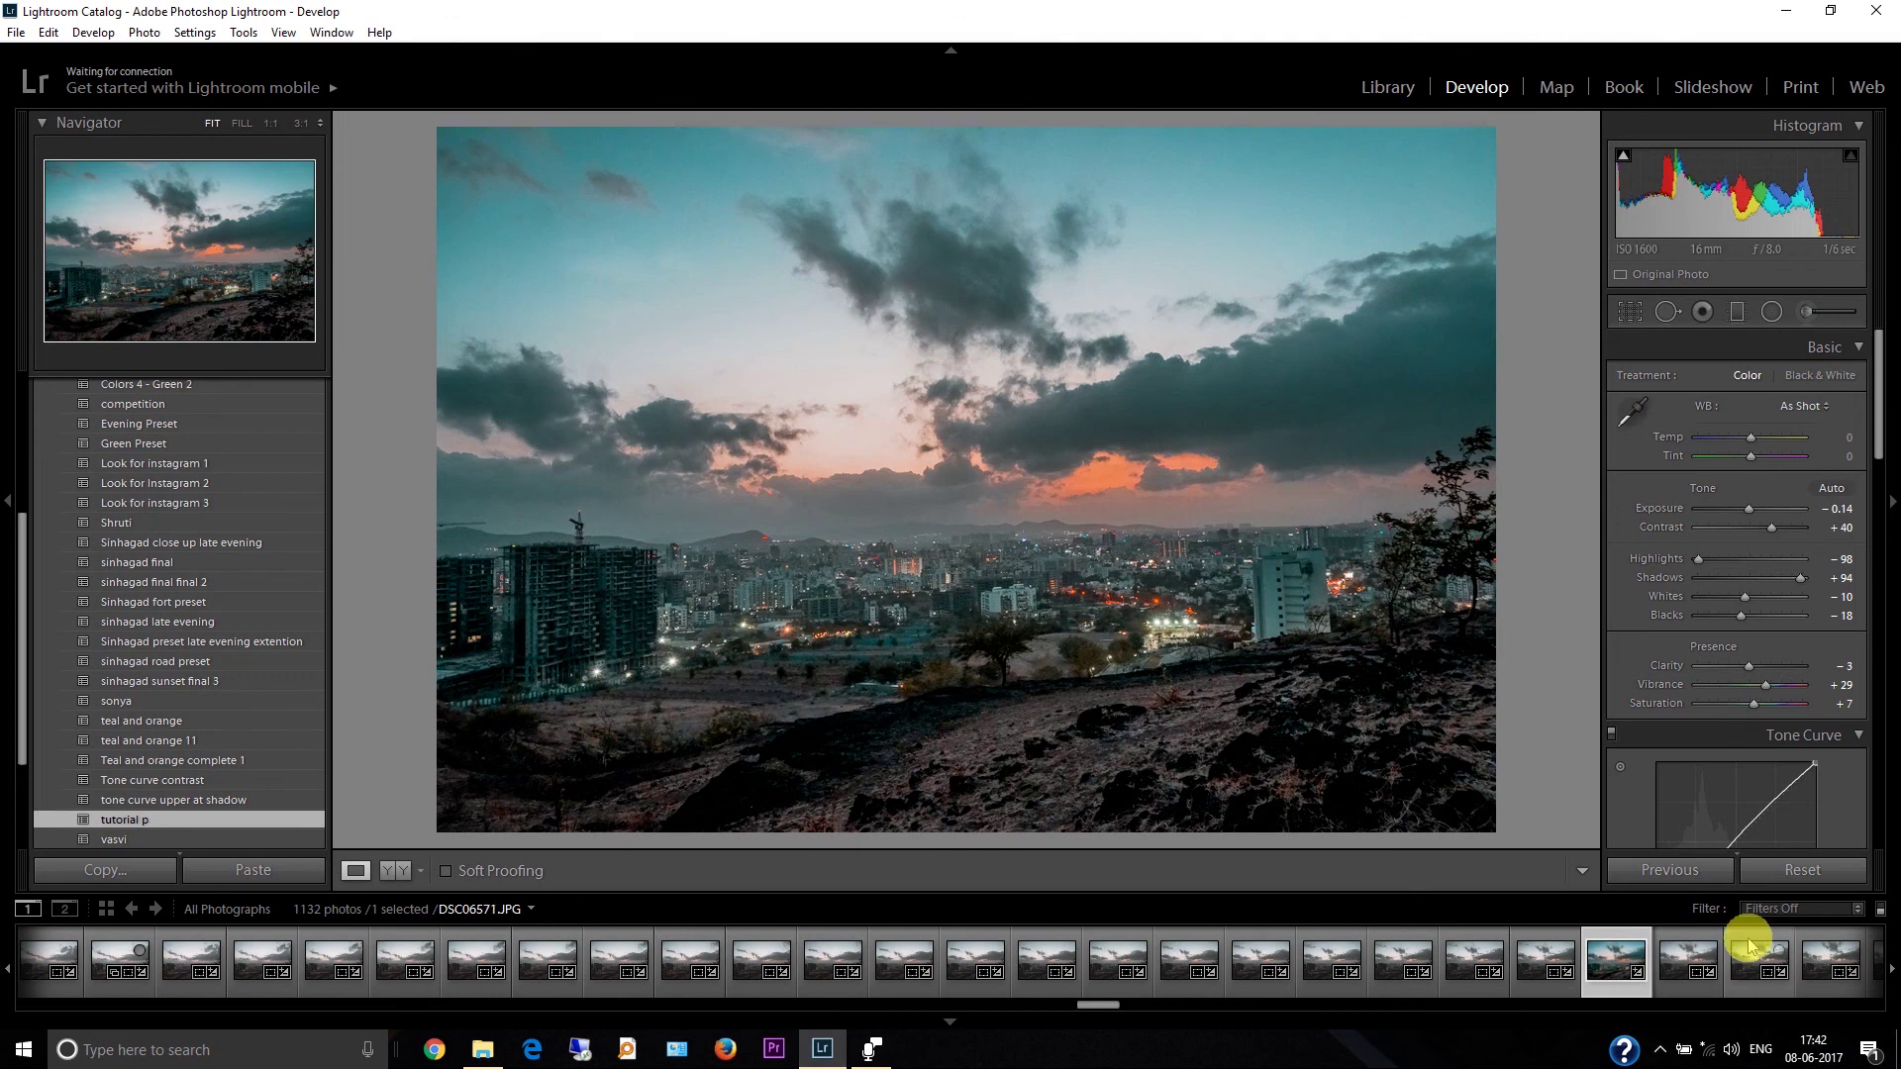